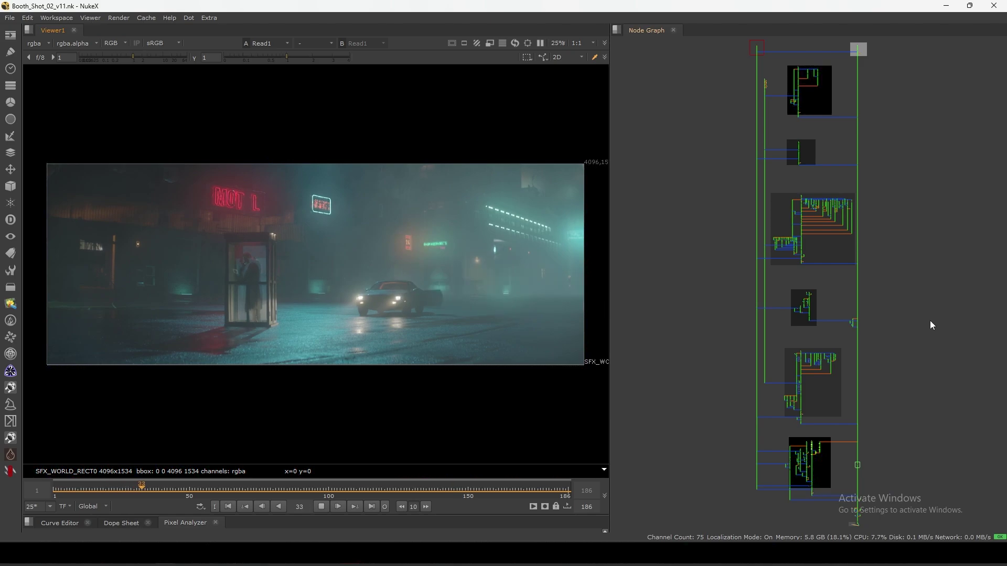
drag(596, 150, 53, 383)
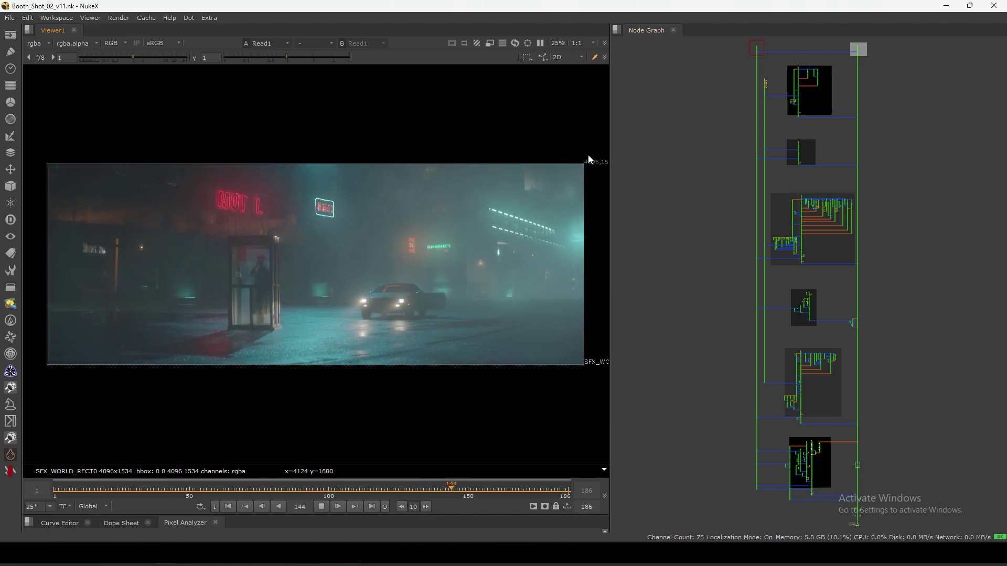
drag(598, 147, 67, 401)
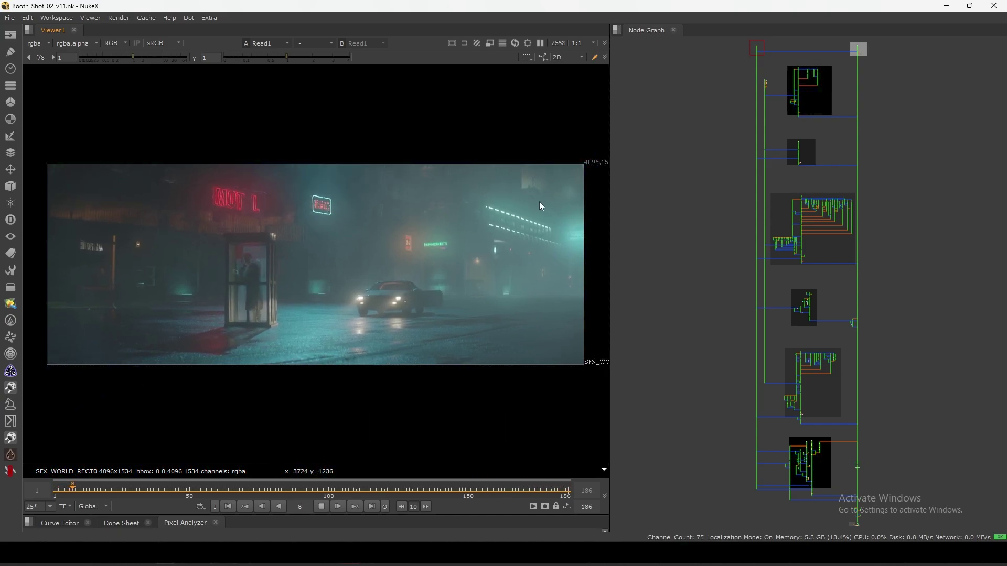
drag(599, 150, 69, 414)
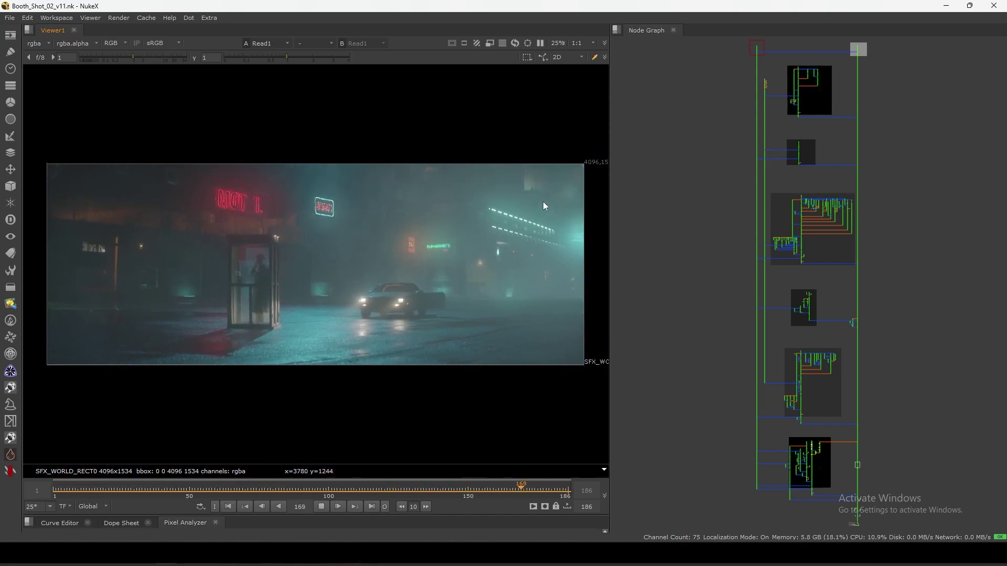
- Display the original plate in the viewer from the source near the FINAL OUTPUT group and return to frame 1
scroll(768, 300, up, 6)
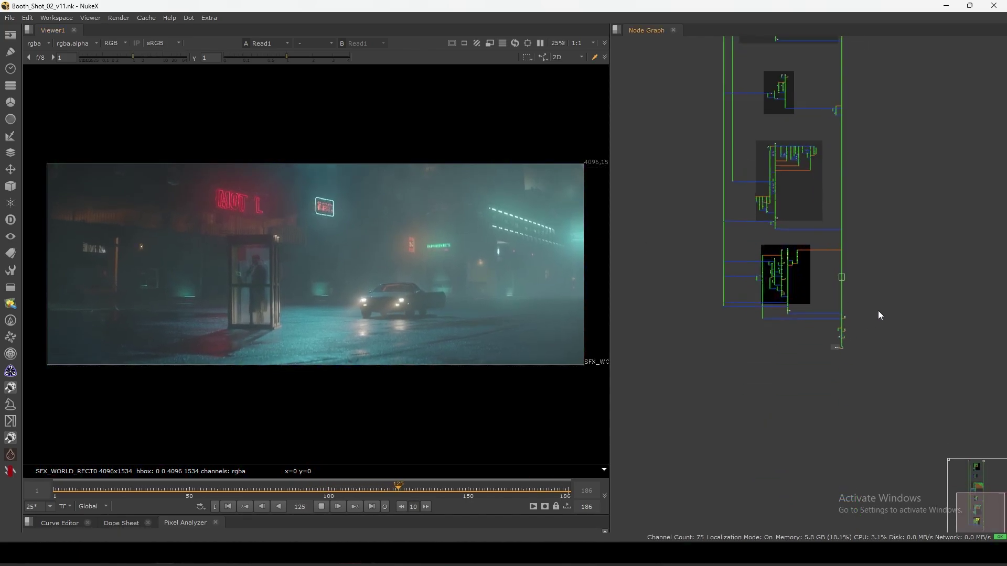
scroll(832, 359, up, 5)
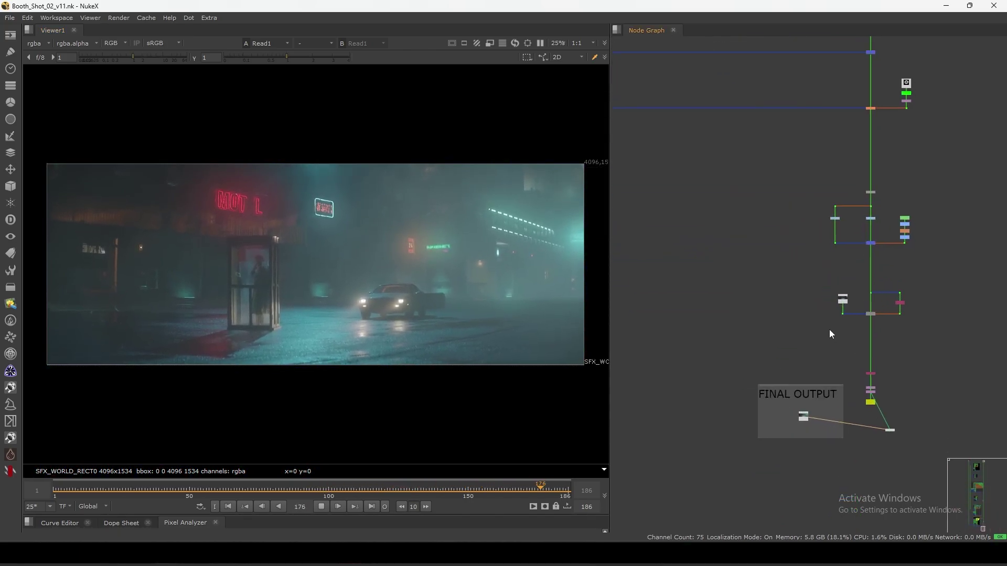
key(1)
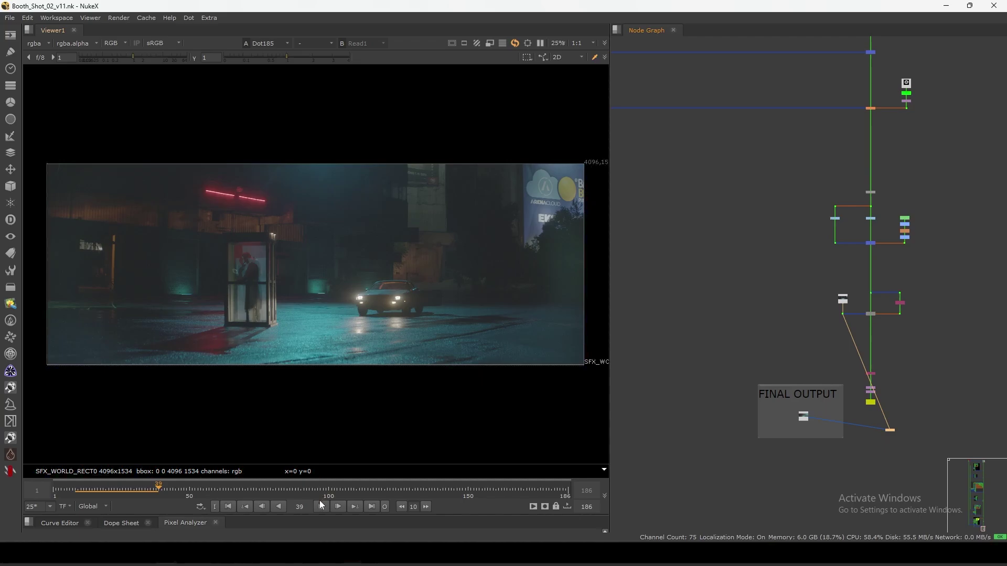
key(Home)
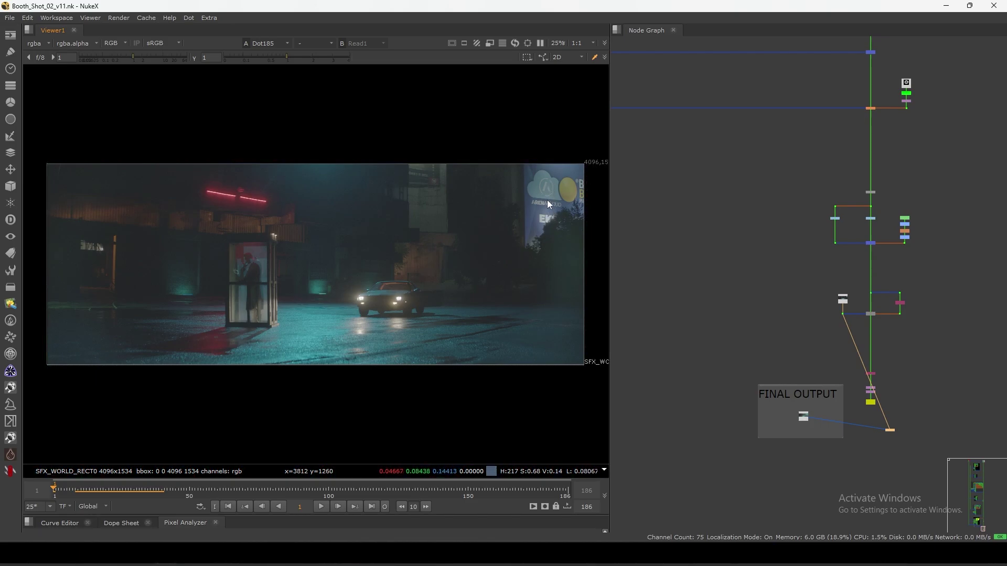
ctrl+shift+drag(407, 163, 596, 310)
- Compare the final render with the original plate, looking closely at the phone booth and the dark building beside it
key(1)
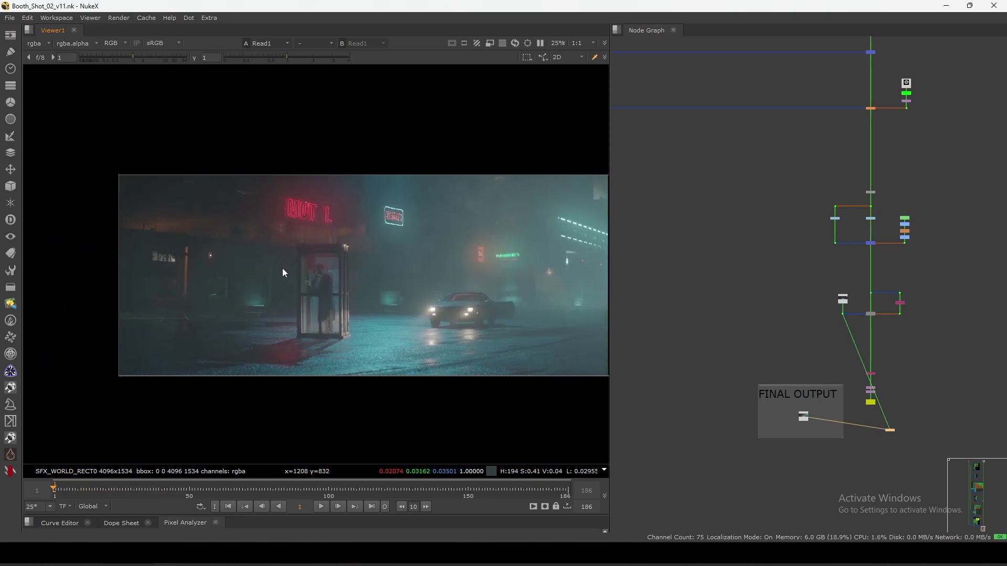
scroll(378, 266, up, 4)
key(2)
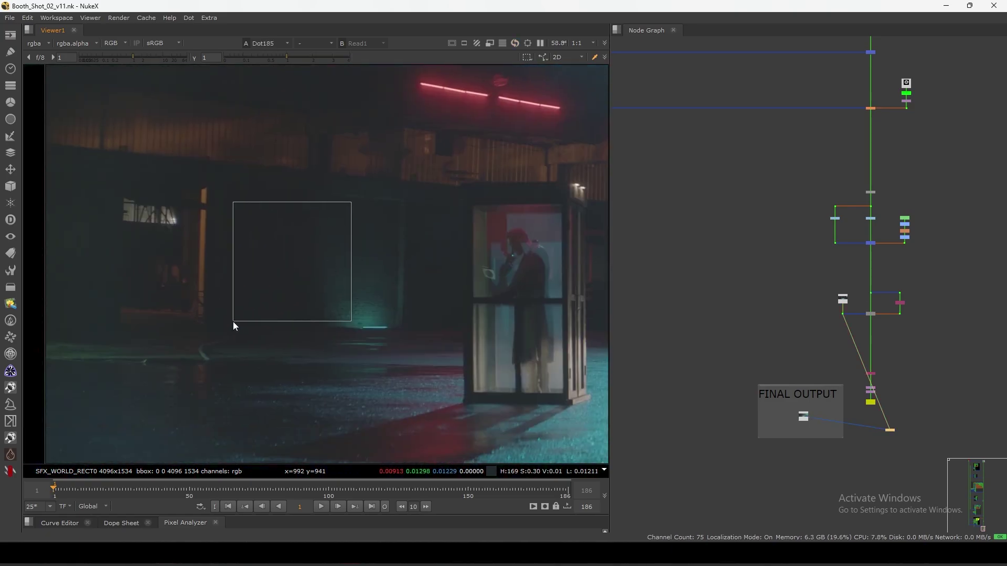
key(1)
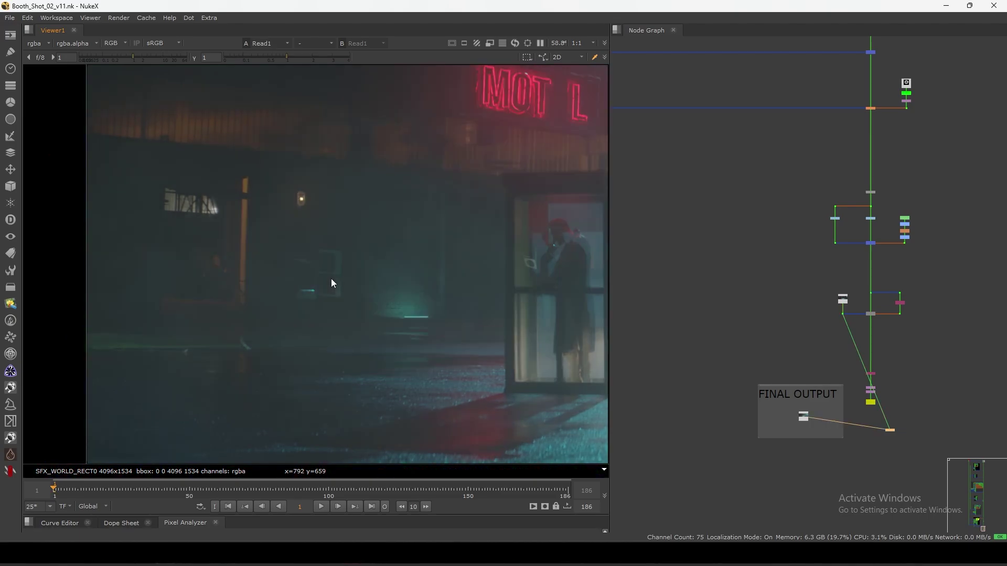
key(2)
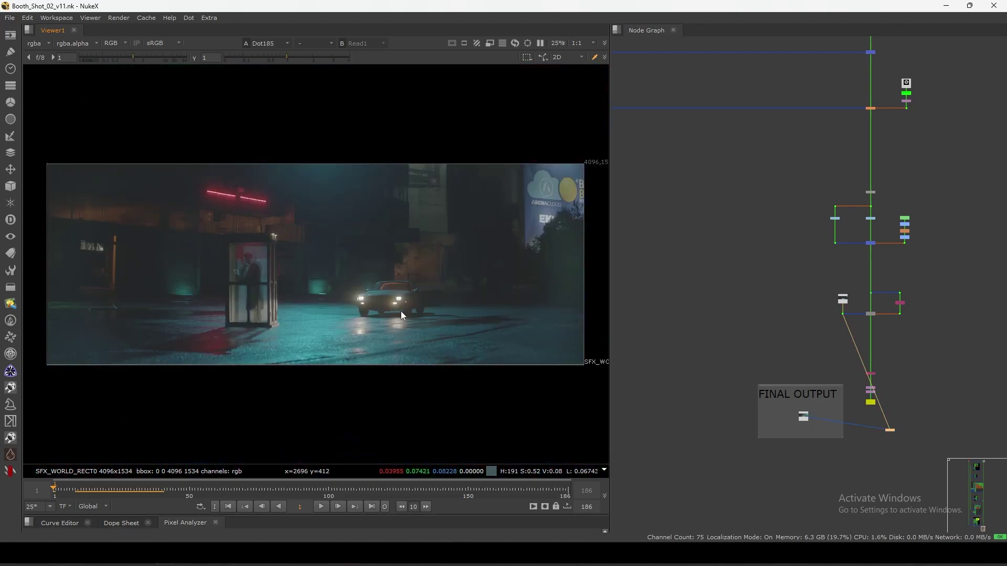
- Frame the whole node graph and alternate the viewer repeatedly between the full-frame final render and the original plate
key(f)
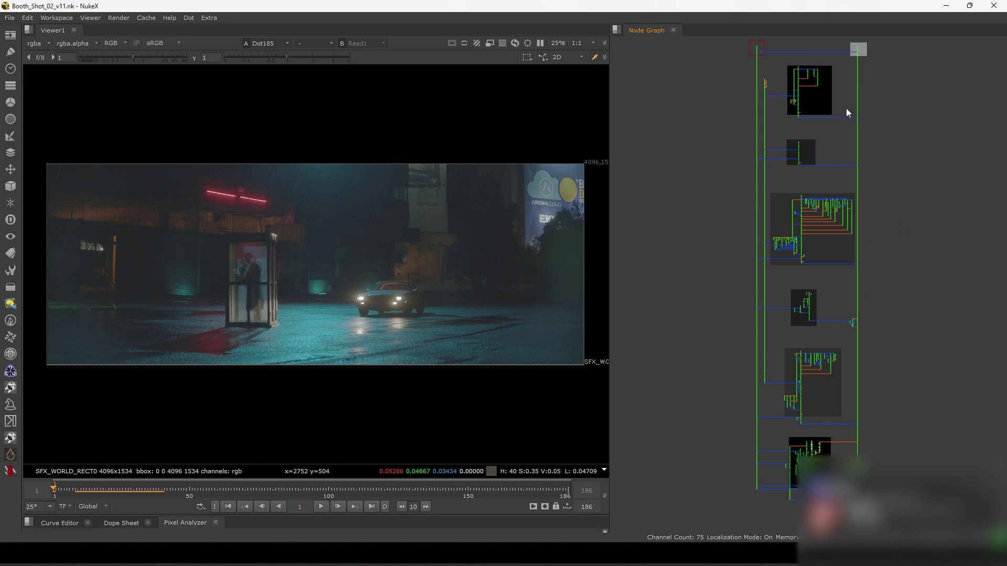
key(1)
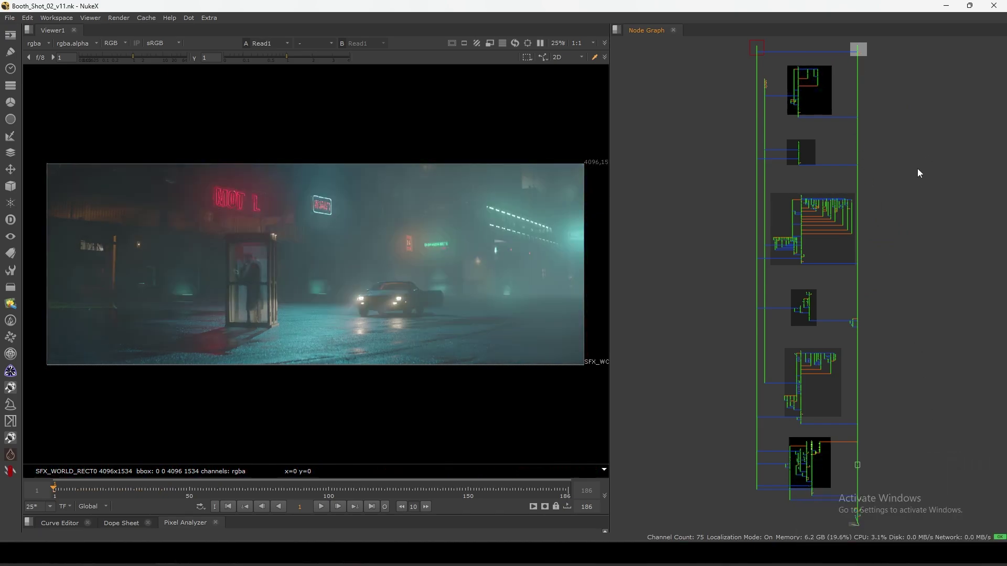
key(2)
key(1)
key(2)
key(1)
key(2)
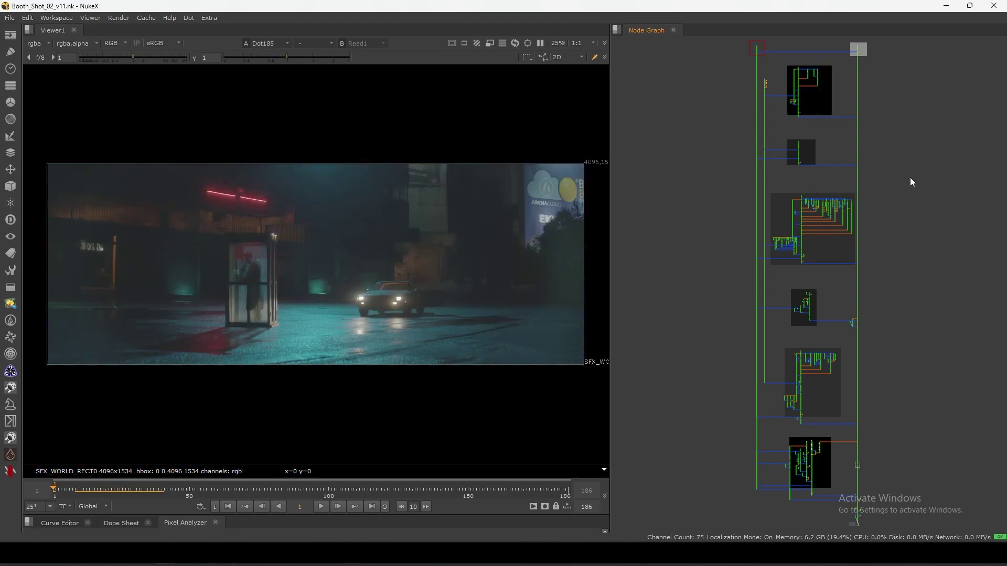
key(1)
key(2)
key(1)
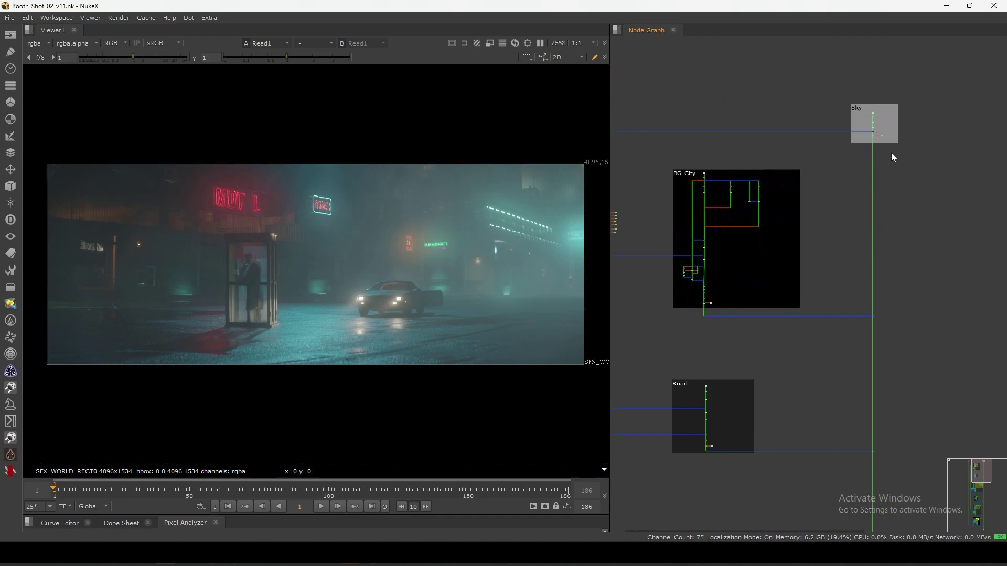
- Examine the Sky group by viewing the output of its scanline render, grade and crop nodes
scroll(897, 173, up, 5)
key(1)
middle_drag(872, 230, 882, 185)
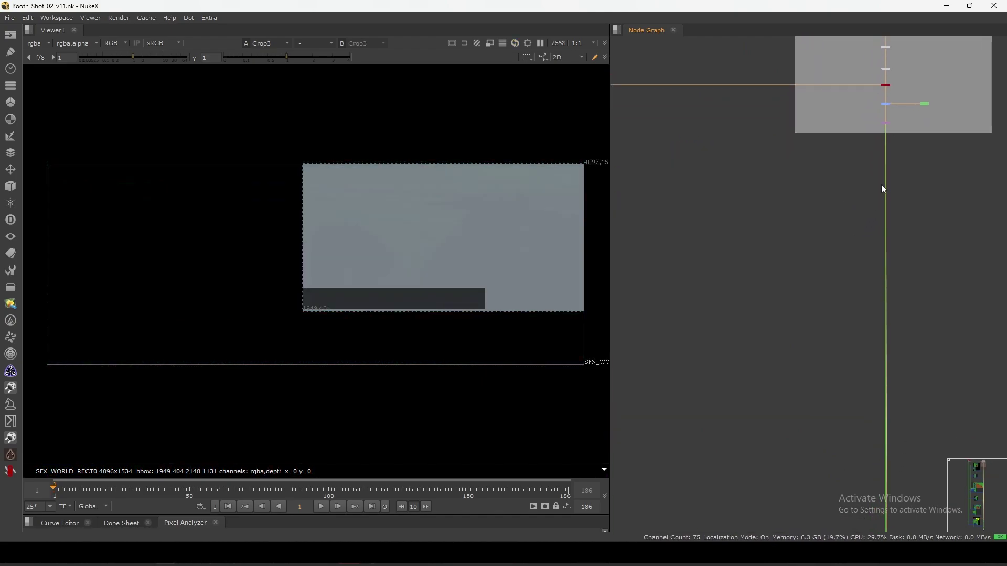
scroll(867, 177, up, 3)
scroll(905, 146, down, 2)
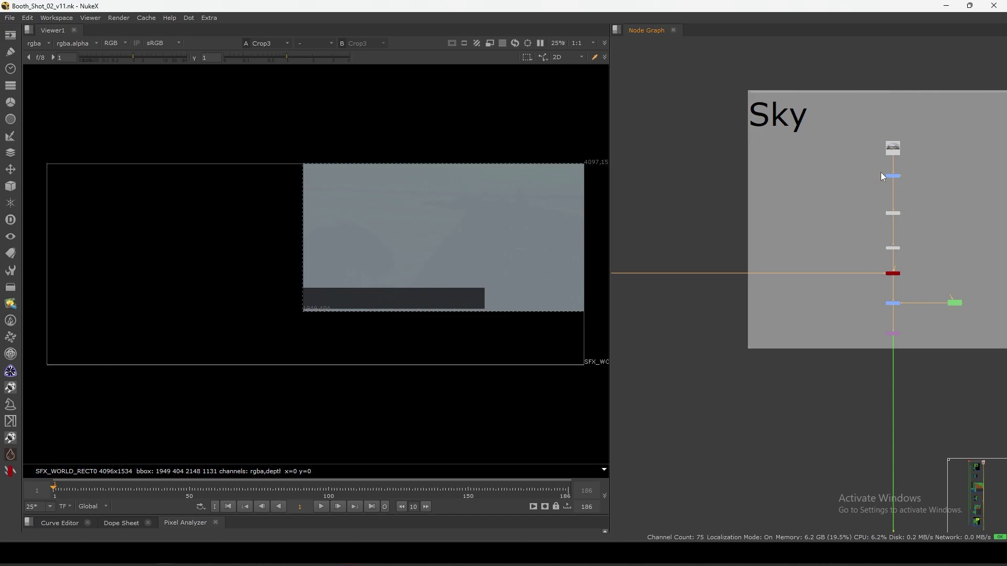
scroll(880, 172, up, 1)
middle_drag(872, 236, 866, 231)
click(842, 269)
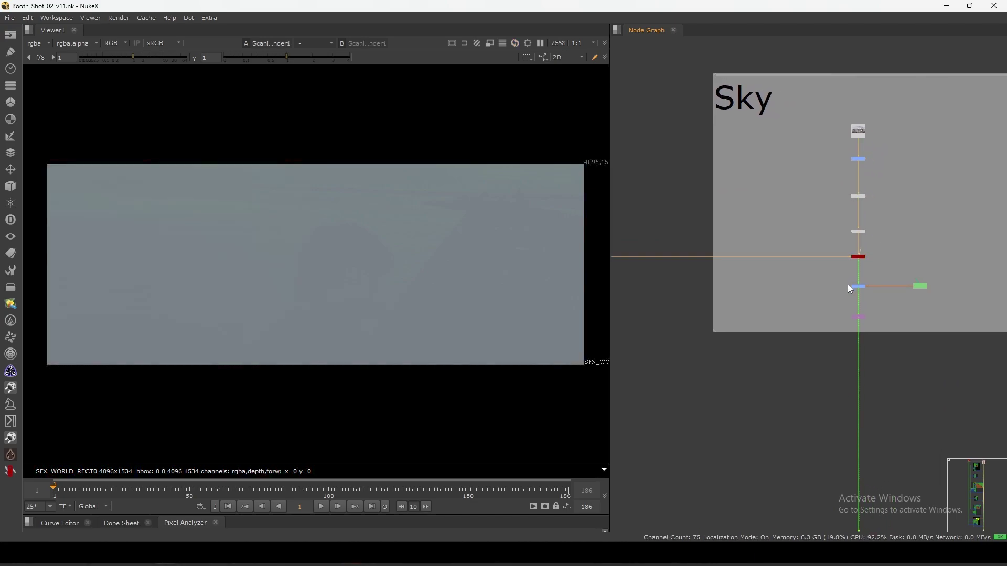
middle_drag(848, 284, 844, 260)
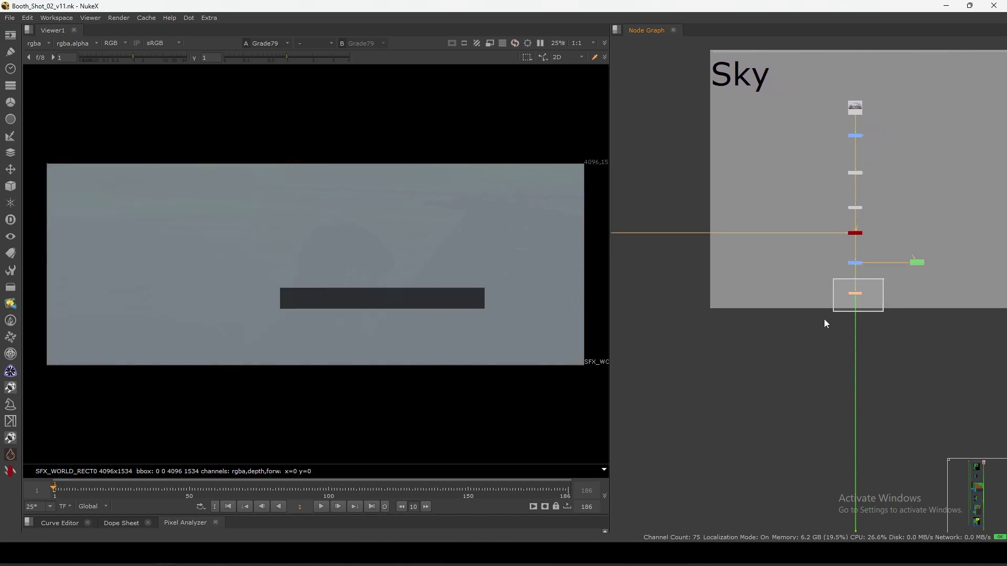
- View the camera node of the Camera group in 3D and orbit the scene around it
scroll(735, 198, down, 4)
scroll(743, 187, up, 5)
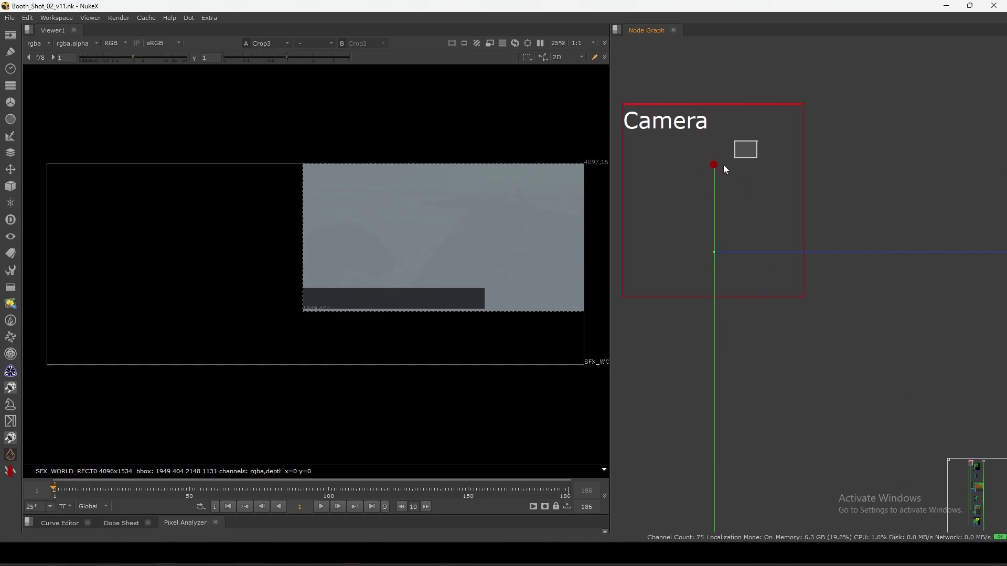
key(1)
scroll(237, 320, down, 2)
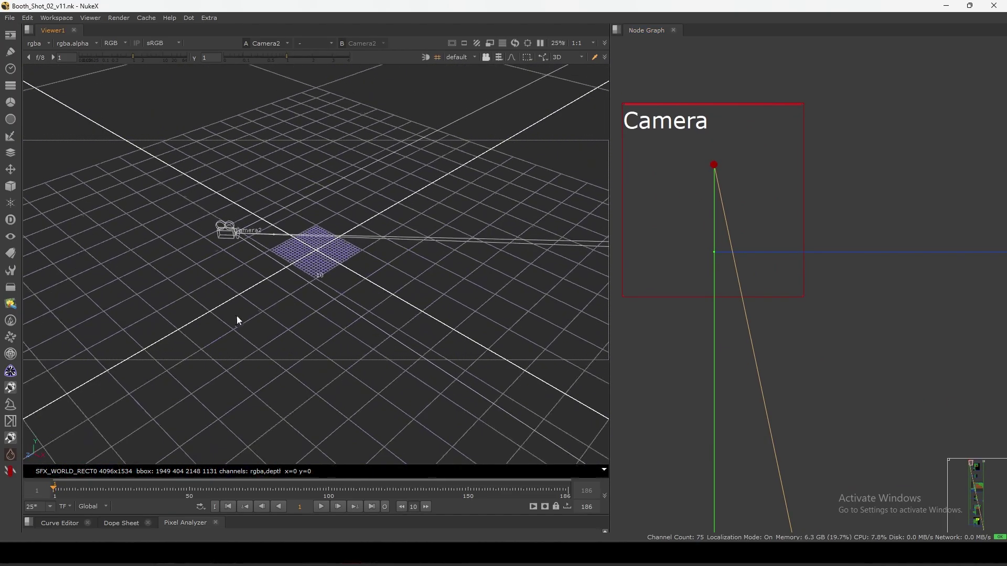
ctrl+drag(237, 316, 481, 207)
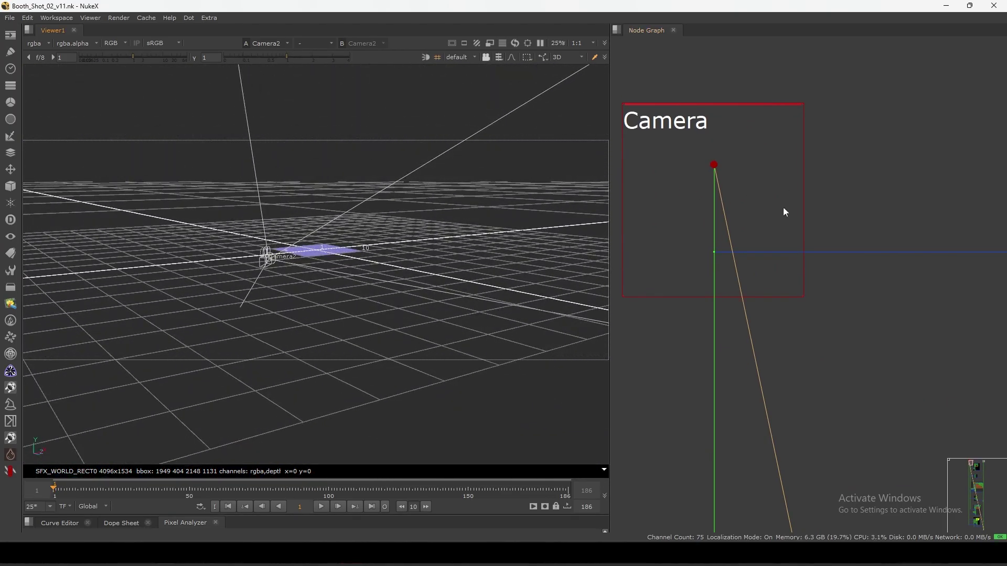
- View the source render at the start of the BG_City group
scroll(767, 325, down, 4)
scroll(737, 278, up, 6)
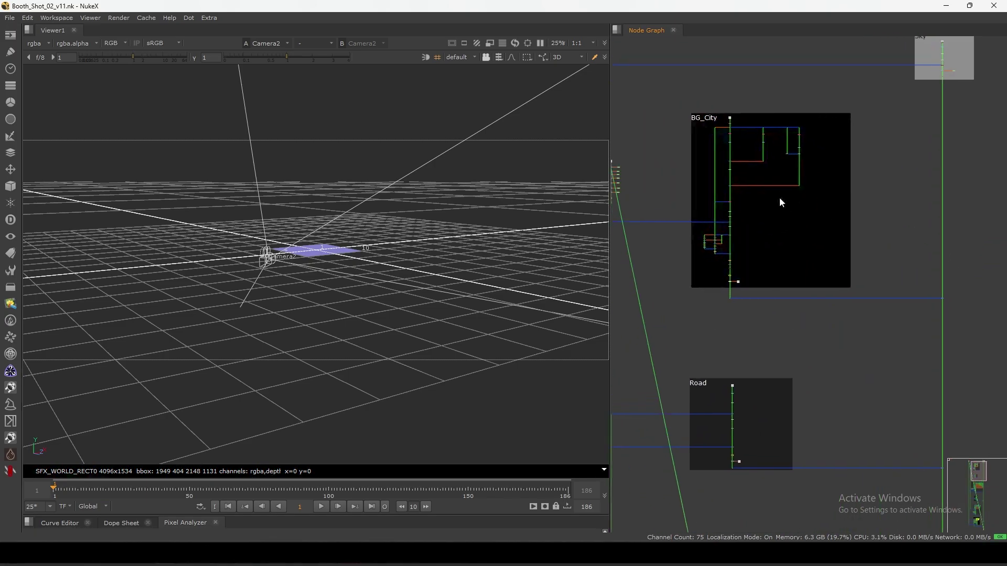
scroll(779, 197, up, 5)
scroll(766, 142, up, 2)
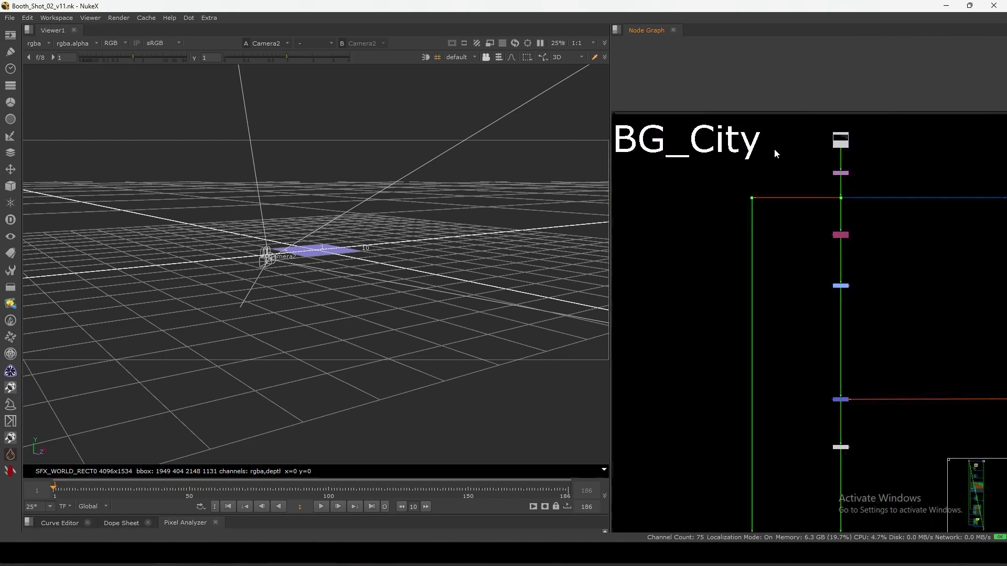
key(1)
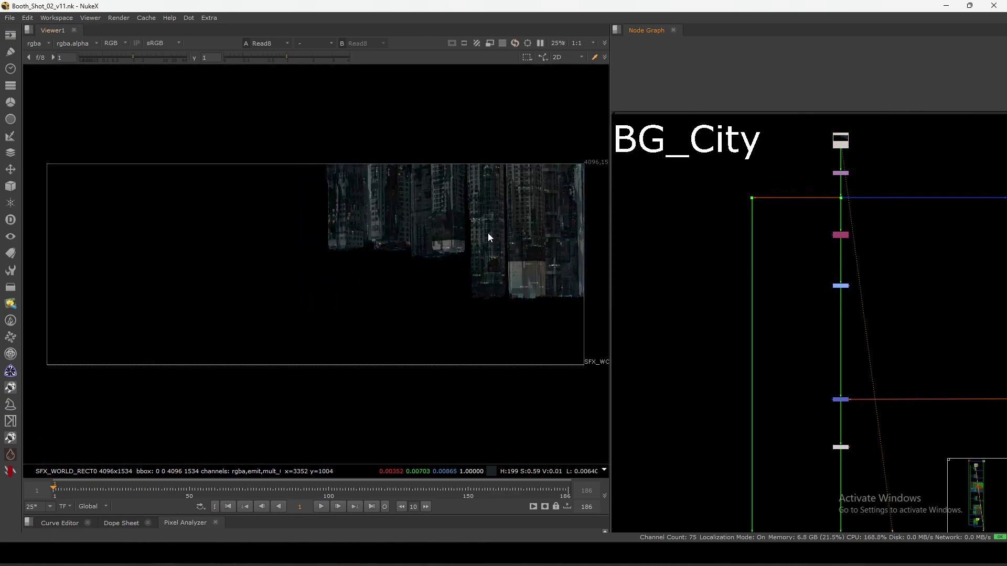
- Display the FINAL OUTPUT render to check how the background city area looks in the finished comp
scroll(791, 336, down, 8)
scroll(818, 293, up, 8)
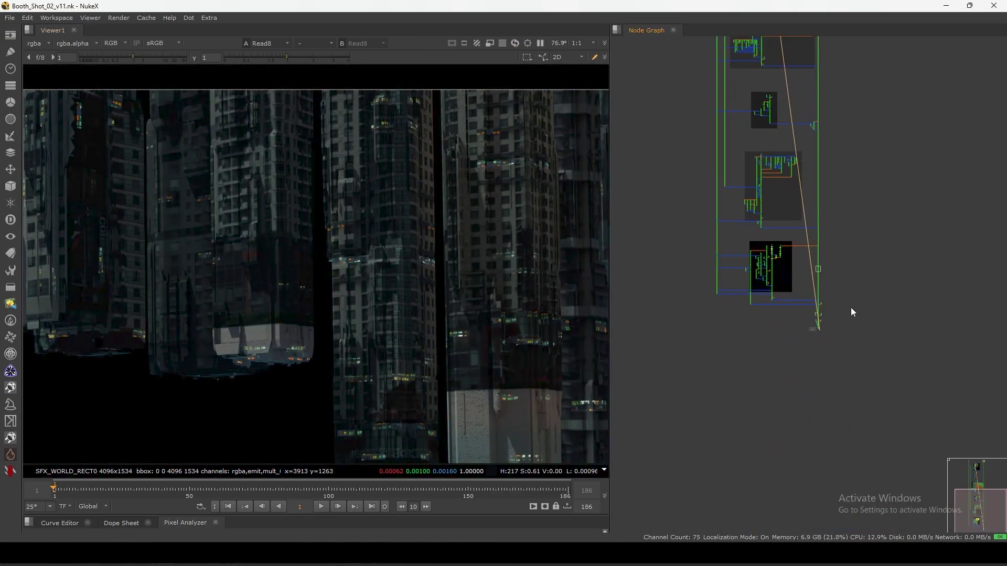
middle_drag(811, 317, 835, 280)
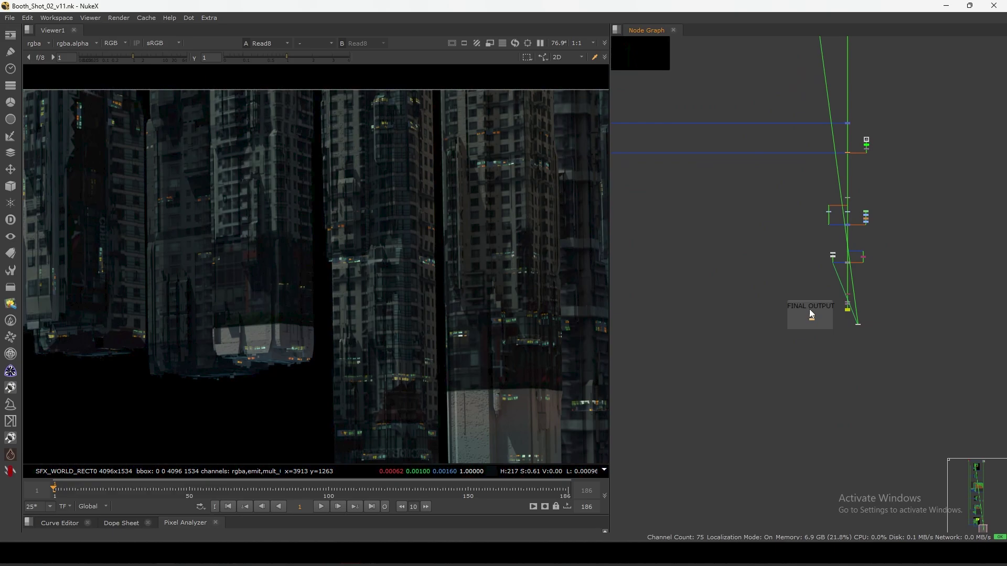
key(1)
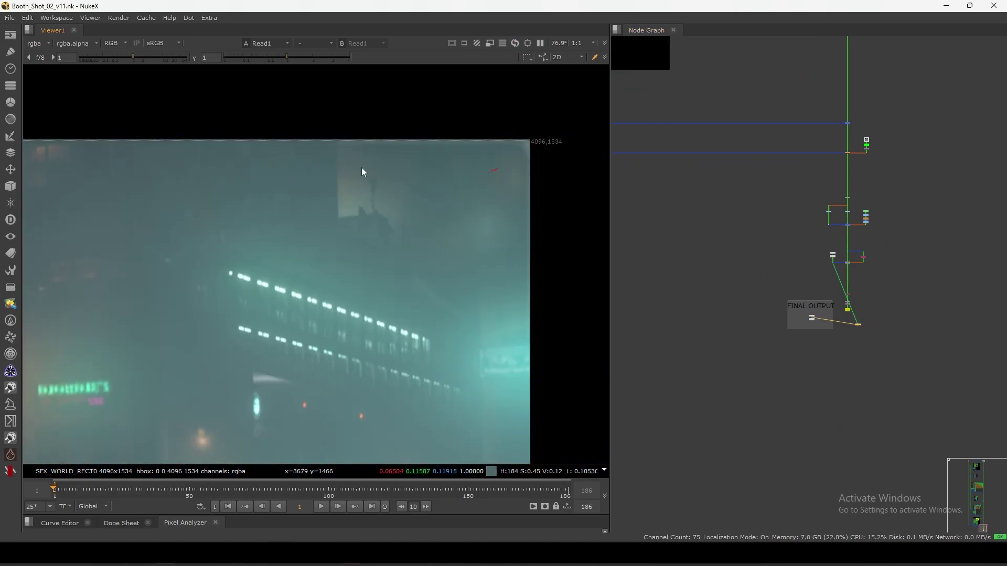
- View the crop node of the BG_City group and examine the cropped towers both close up and in full
scroll(732, 234, up, 6)
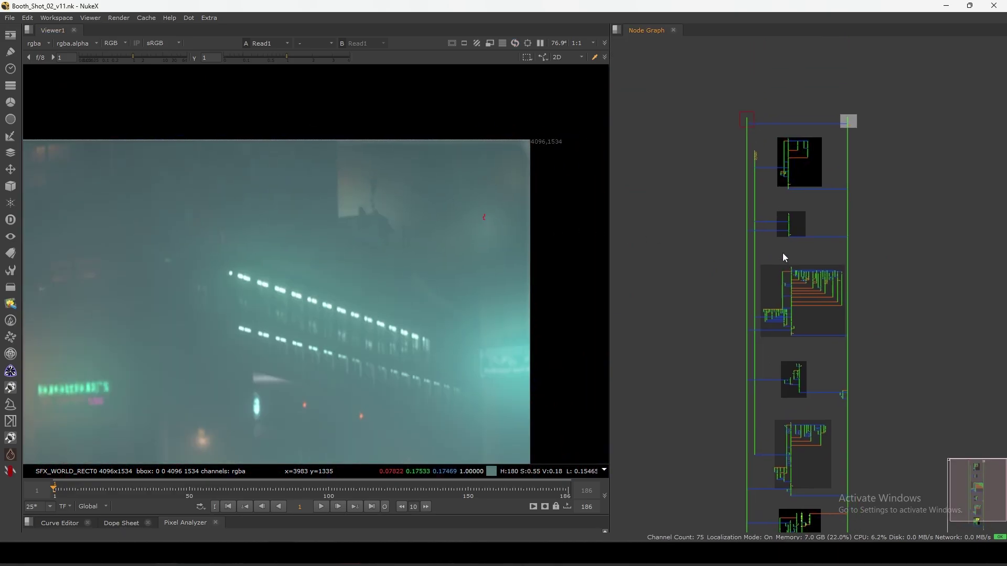
scroll(789, 135, up, 2)
click(764, 162)
key(1)
scroll(344, 215, up, 5)
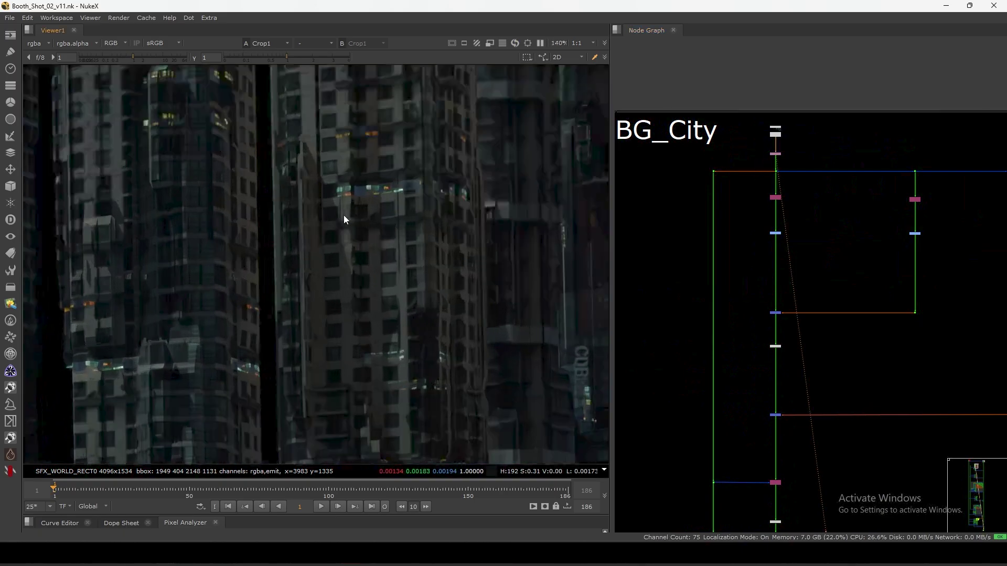
scroll(382, 301, down, 7)
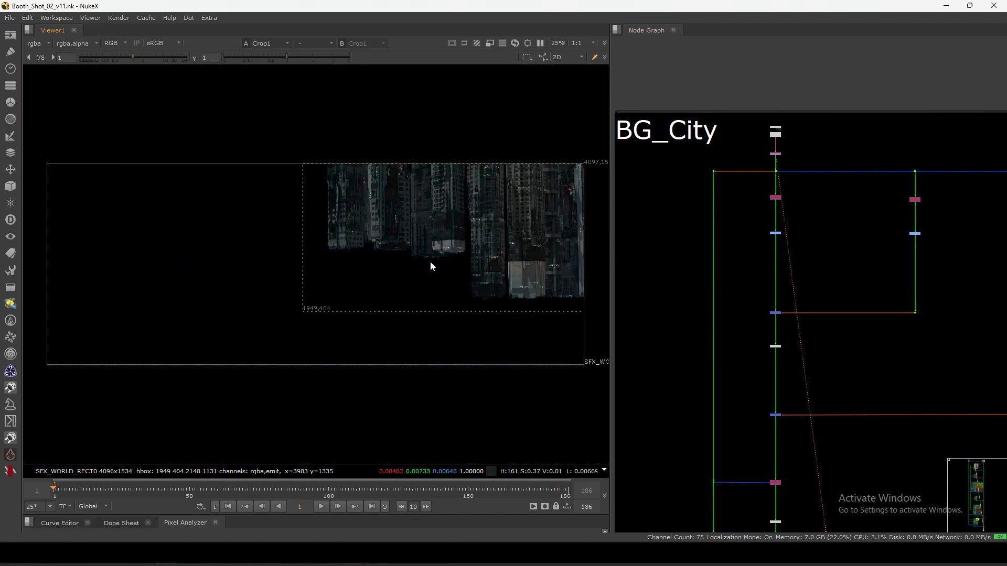
scroll(429, 236, up, 1)
scroll(422, 246, down, 3)
scroll(433, 325, up, 6)
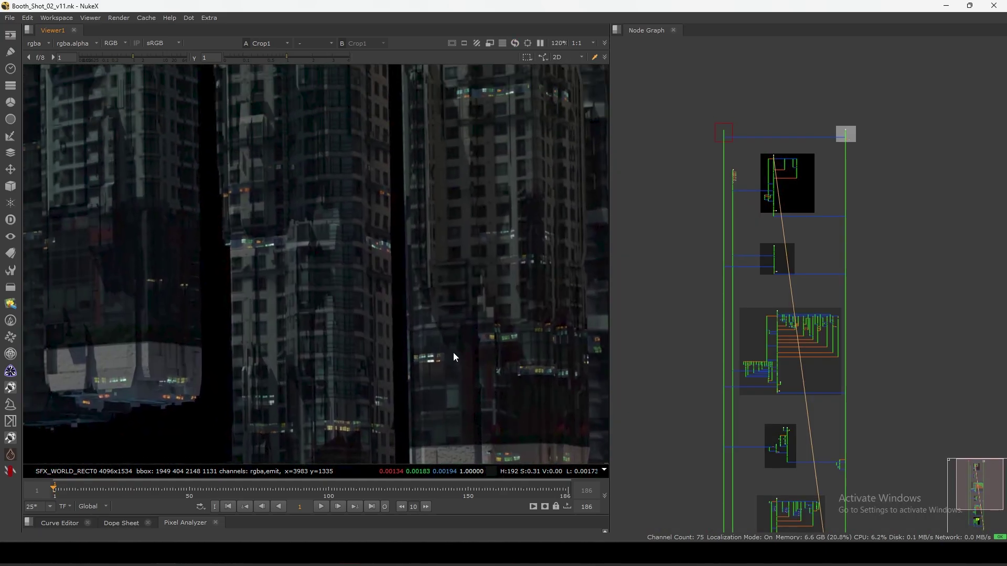
- View the light passes extracted by the shuffle nodes of the BG_City group
scroll(730, 236, up, 10)
middle_drag(730, 236, 706, 228)
drag(738, 228, 737, 225)
key(1)
scroll(735, 217, up, 3)
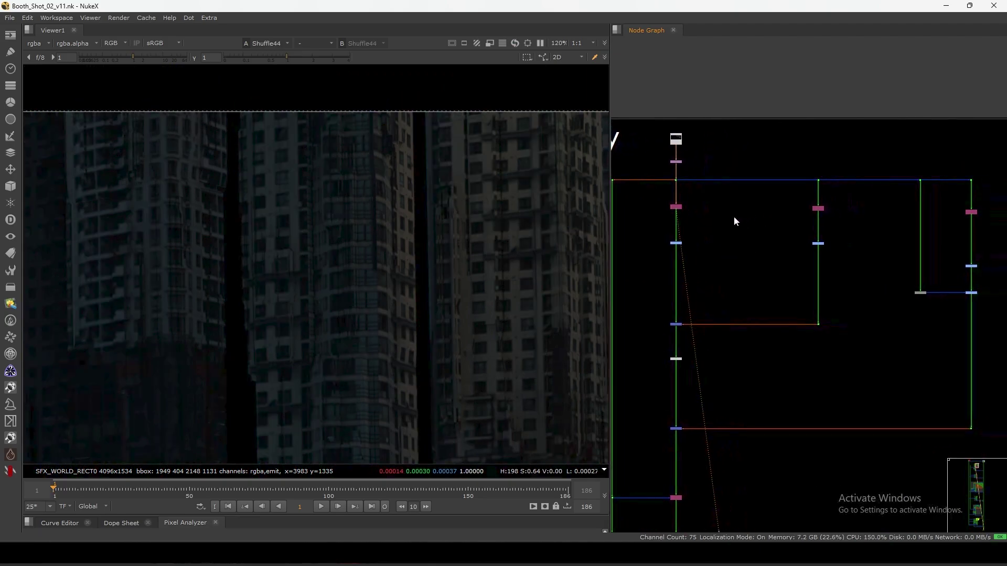
key(Up)
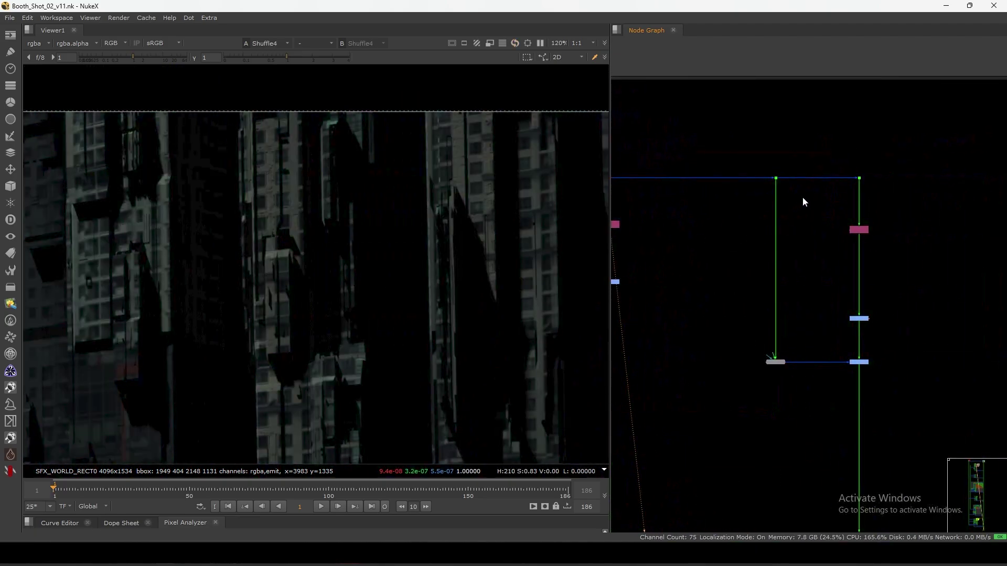
- Continue through the BG_City branches to the window emission pass and the Plus merge that recombines the passes
key(Up)
scroll(813, 206, down, 5)
scroll(818, 202, up, 4)
key(Up)
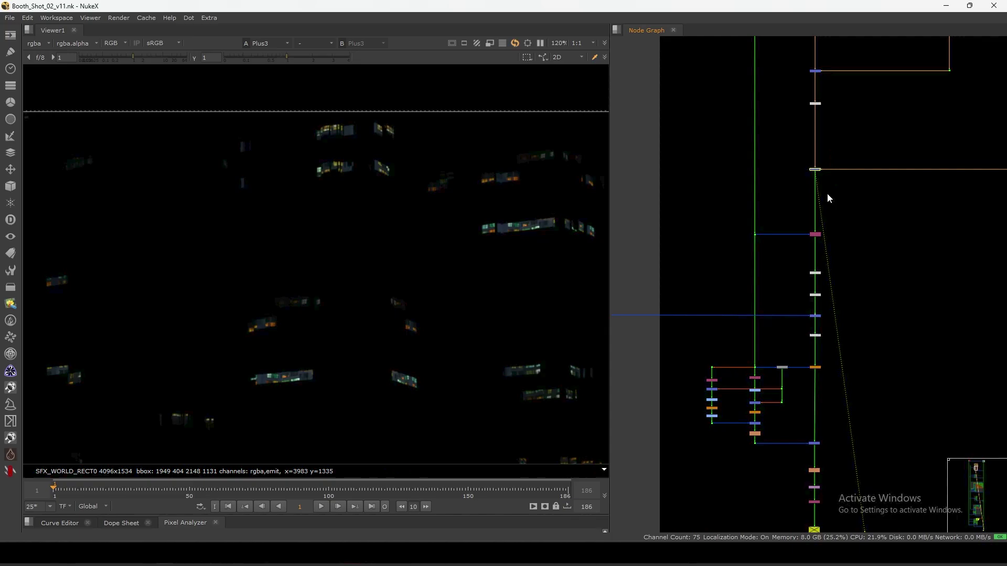
- View the pre-rendered BG_City image in the Read14 node and examine the defocused towers in full
scroll(454, 240, down, 2)
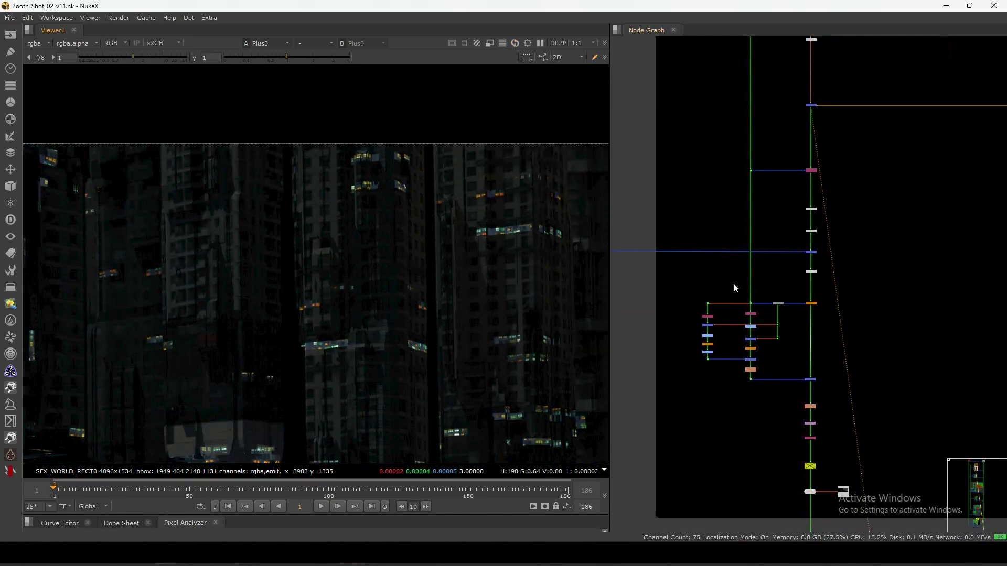
scroll(834, 315, up, 4)
scroll(838, 296, up, 2)
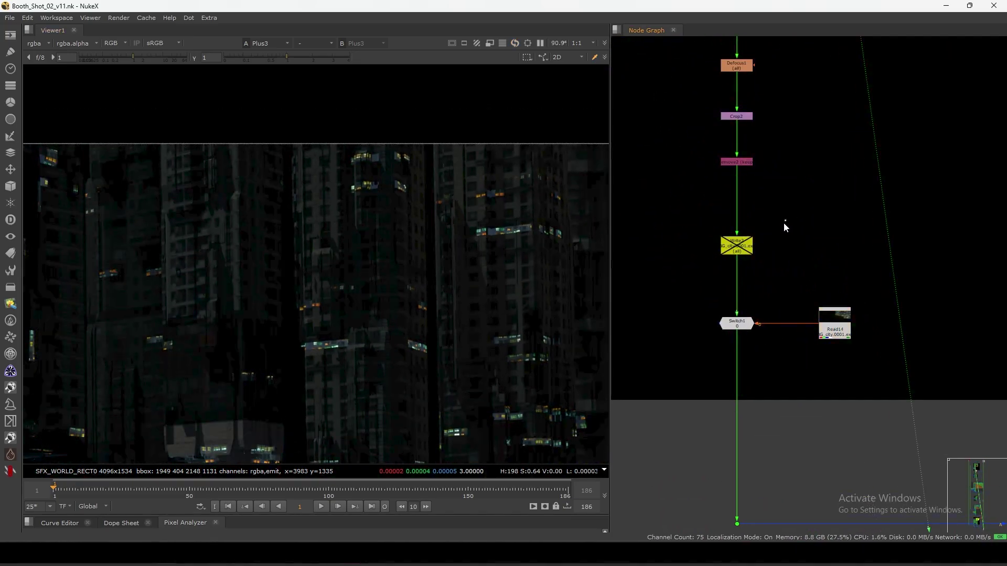
click(830, 321)
key(1)
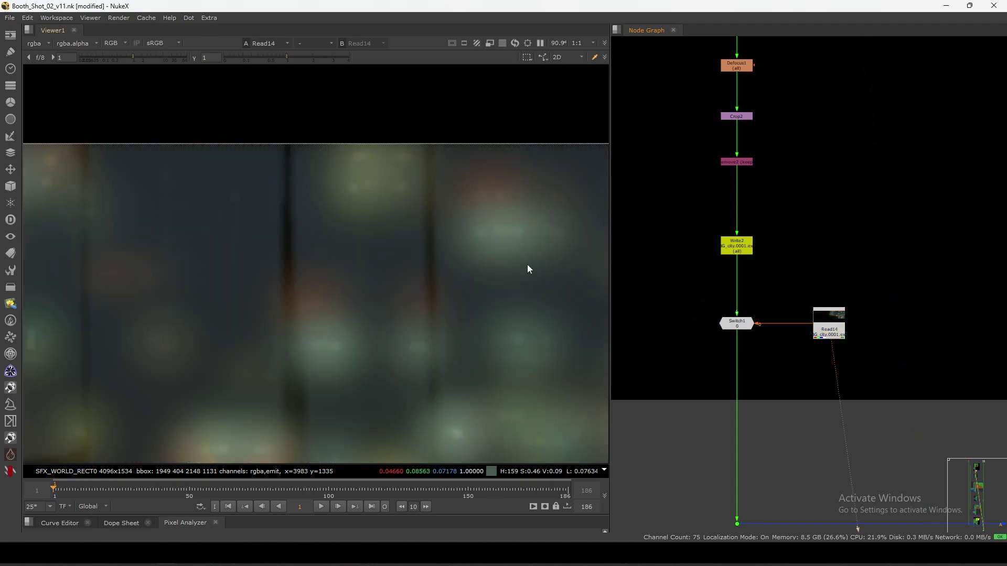
scroll(432, 314, down, 4)
scroll(735, 206, down, 4)
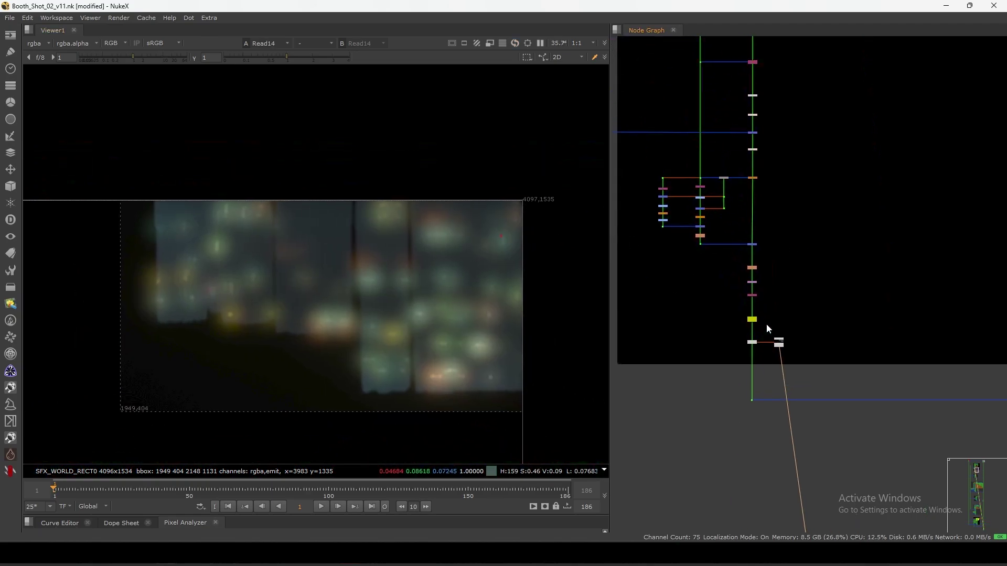
- Move to the Sky group and view its Crop3 node
scroll(766, 323, up, 2)
scroll(883, 243, up, 3)
scroll(843, 191, up, 2)
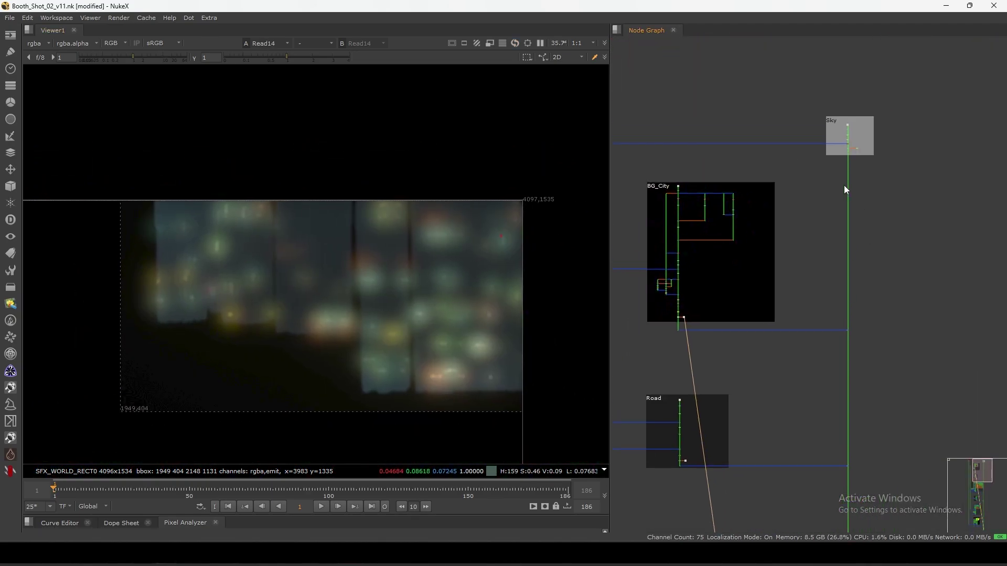
scroll(821, 162, up, 2)
click(834, 146)
key(1)
scroll(842, 236, up, 3)
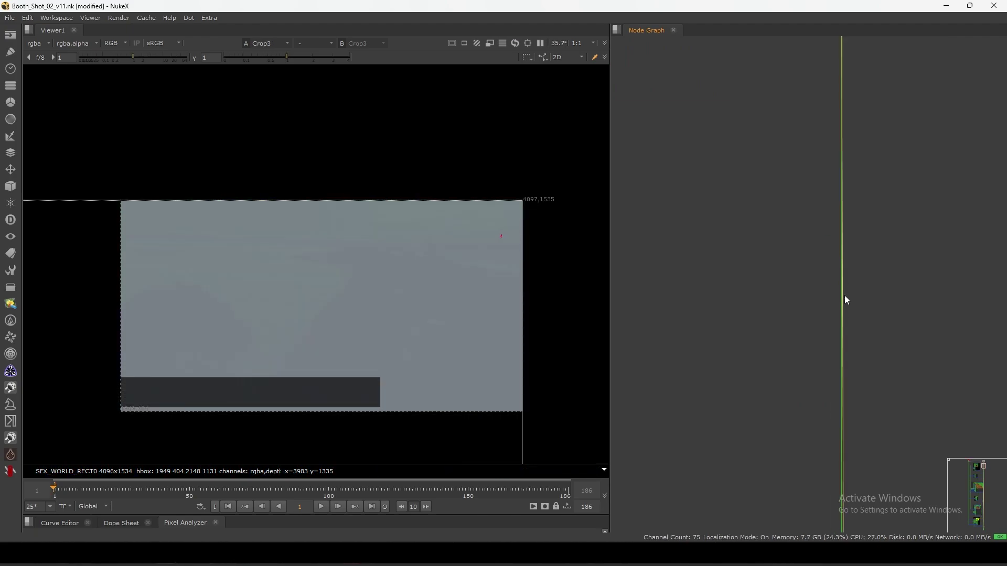
- View the Merge10 node that places the background city over the sky
scroll(871, 230, down, 1)
drag(903, 278, 821, 375)
key(1)
key(f)
- Open the Merge10 properties, inspect the emit layer in the also merge setting, and close them
double_click(870, 292)
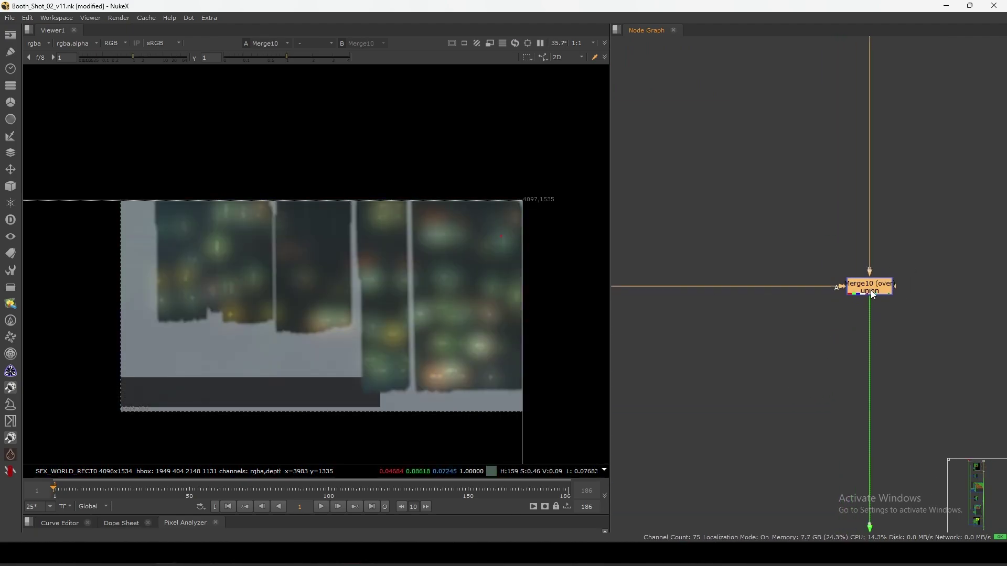
drag(683, 210, 728, 136)
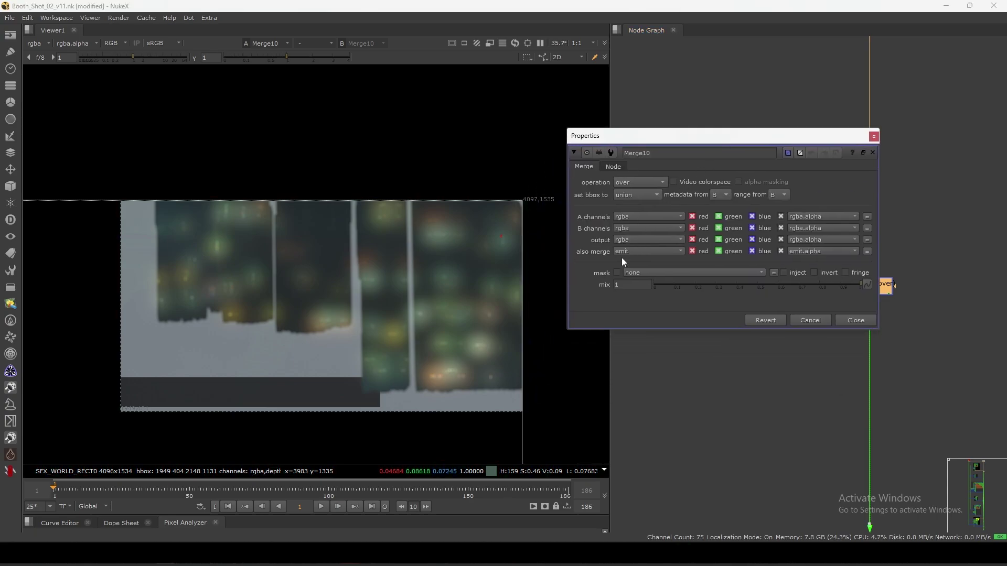
click(624, 252)
click(624, 252)
click(624, 252)
click(594, 261)
click(854, 324)
- View the emit layer at the BG_City output dot, then return the viewer to rgba
middle_drag(821, 308, 870, 281)
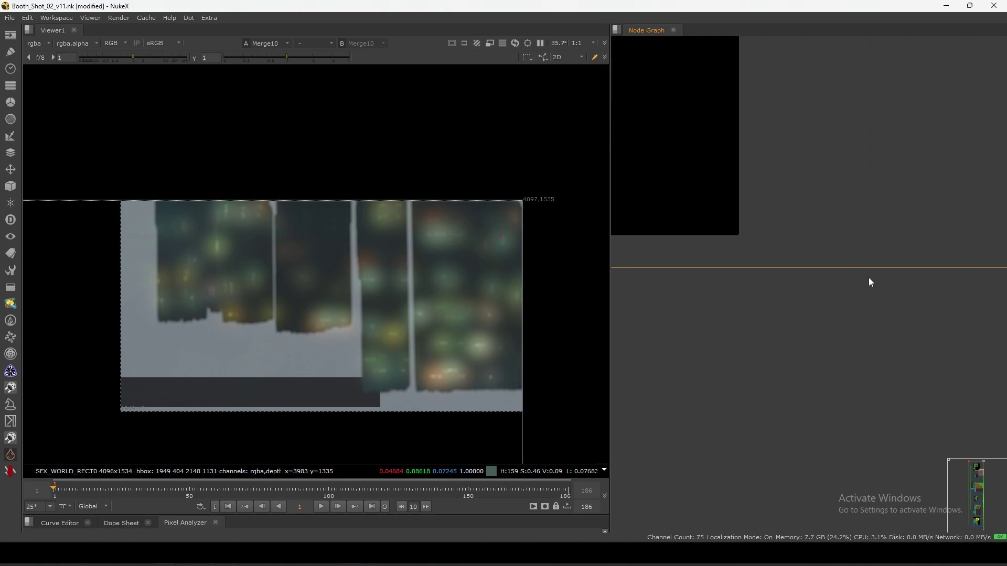
key(1)
click(36, 43)
click(55, 107)
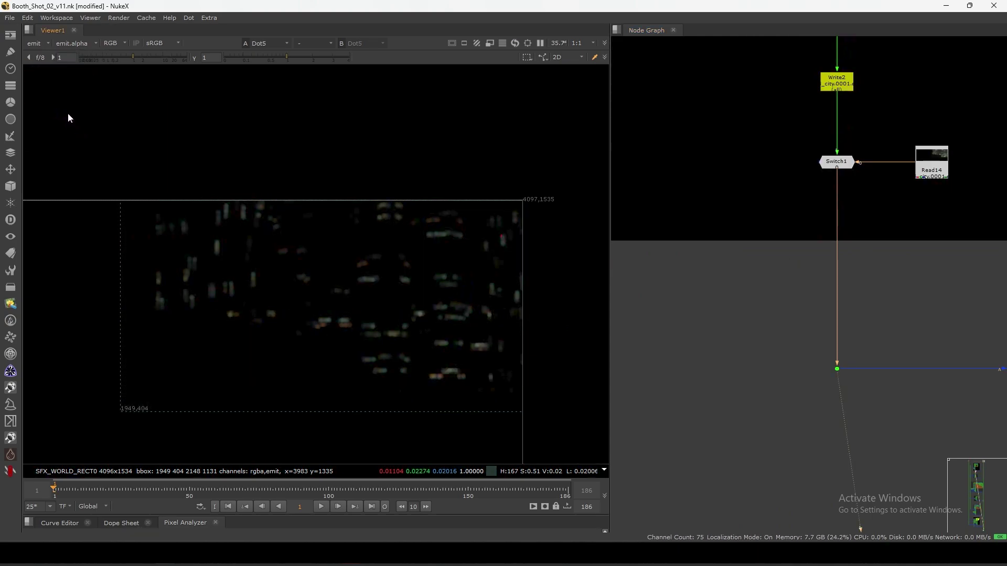
click(36, 44)
click(33, 44)
click(34, 44)
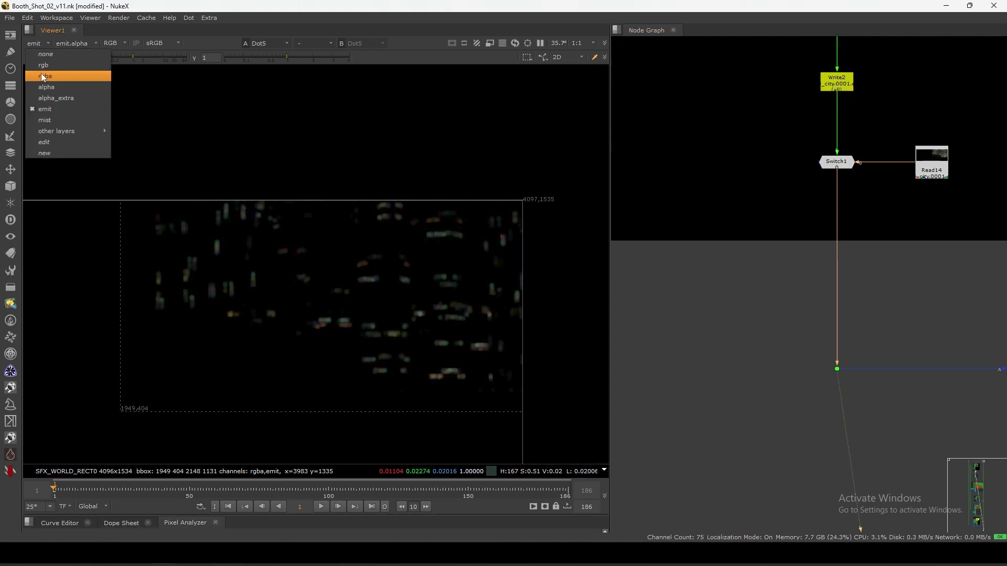
click(45, 77)
- View the emit layer at the Plus3 merge in BG_City, examine the windows close up, and switch back to rgba
scroll(748, 239, down, 3)
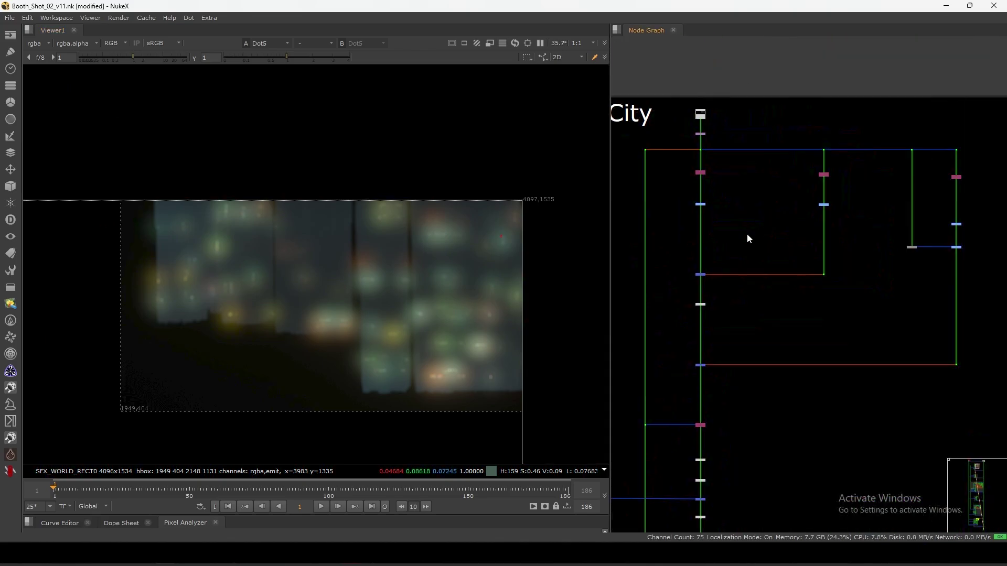
scroll(715, 403, up, 6)
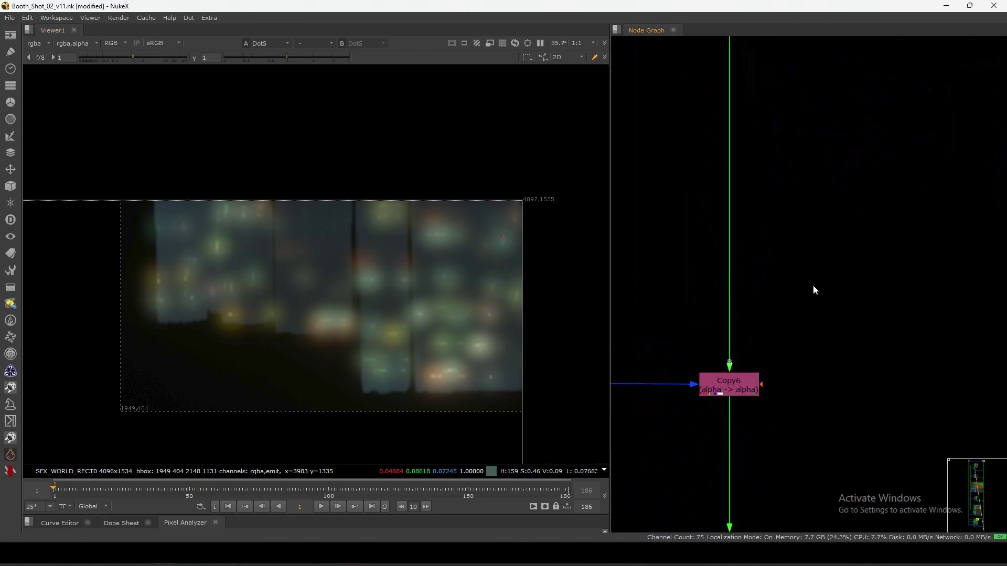
scroll(748, 227, down, 3)
key(1)
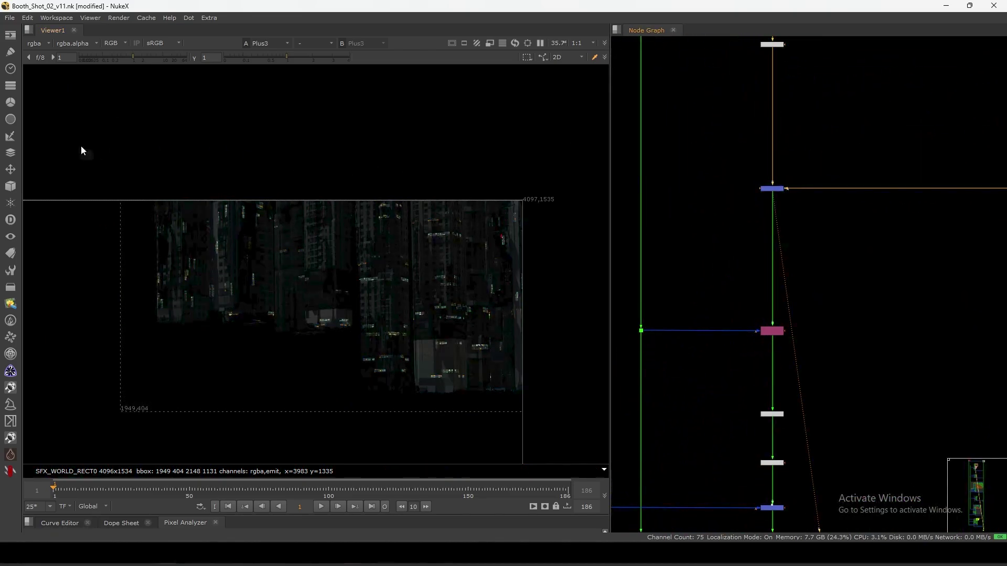
click(36, 43)
click(55, 109)
scroll(404, 219, up, 8)
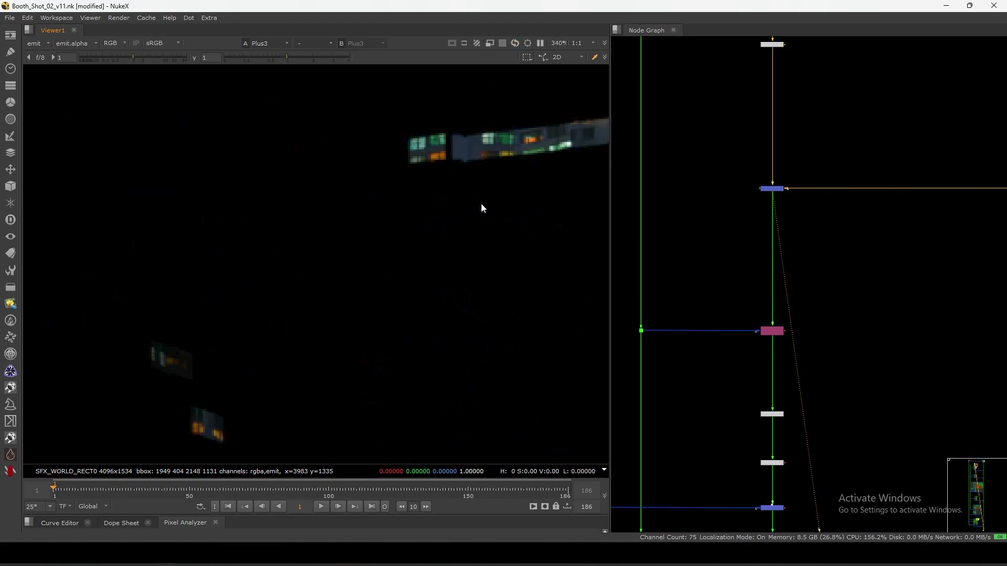
scroll(468, 206, down, 8)
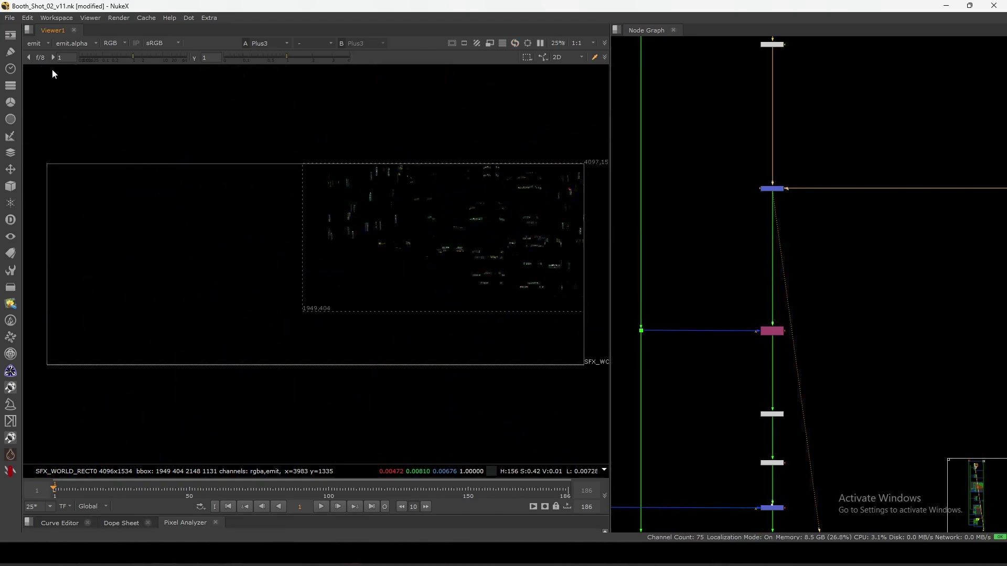
click(36, 43)
click(37, 50)
- View Merge10 again to check the city over the sky and follow the main pipe downstream
scroll(734, 259, down, 3)
scroll(740, 265, down, 4)
scroll(831, 184, up, 6)
key(1)
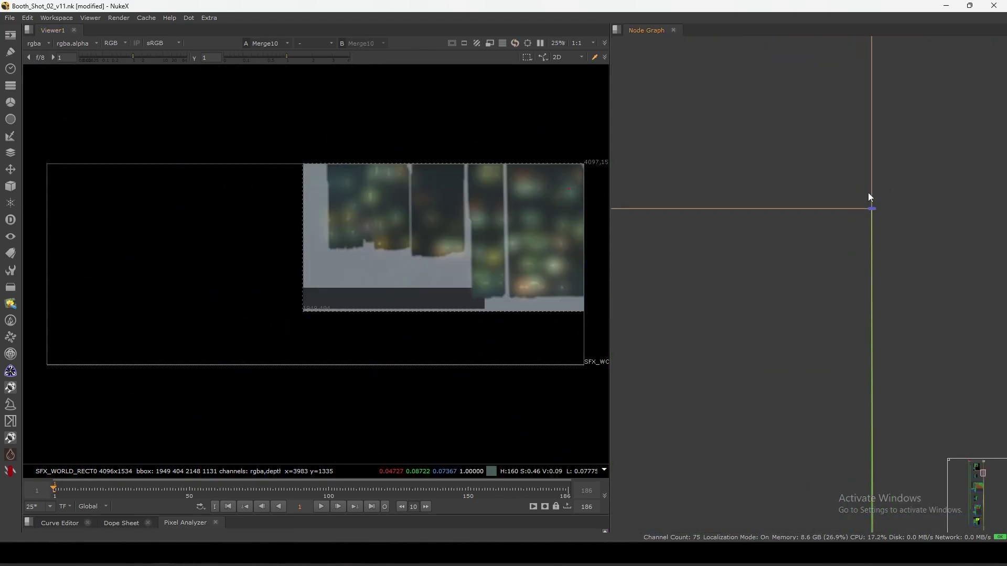
scroll(842, 222, up, 6)
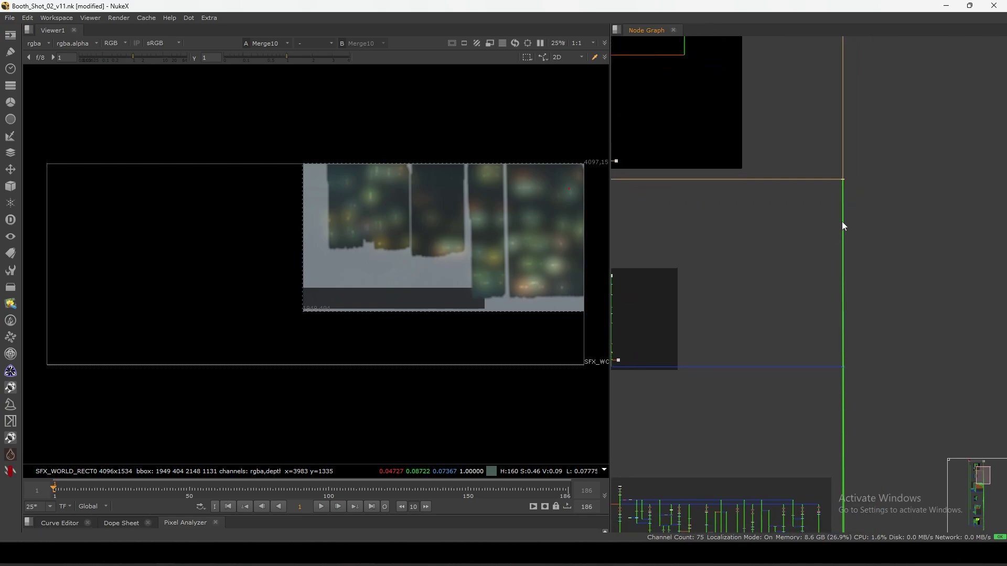
click(806, 212)
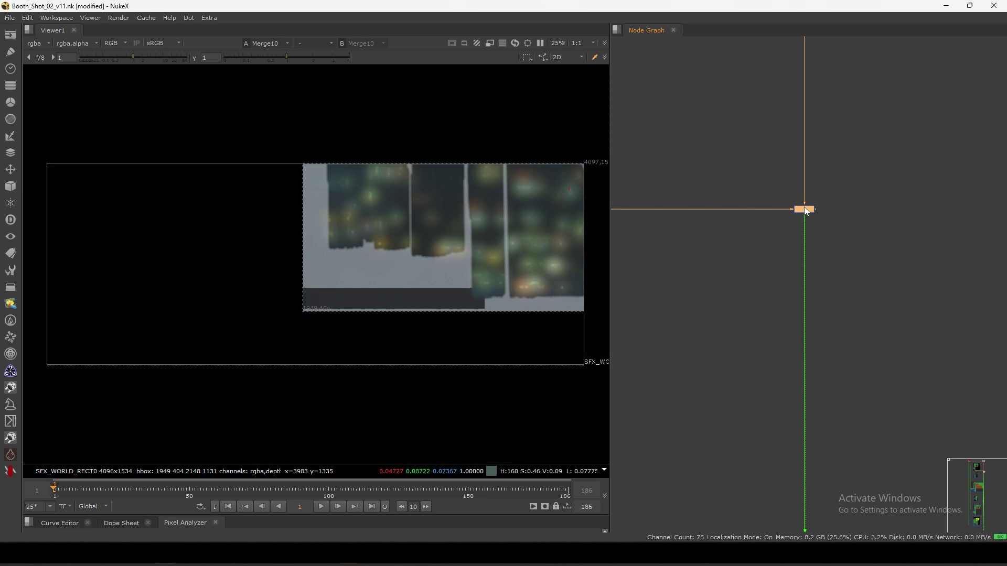
click(803, 344)
middle_drag(803, 344, 825, 297)
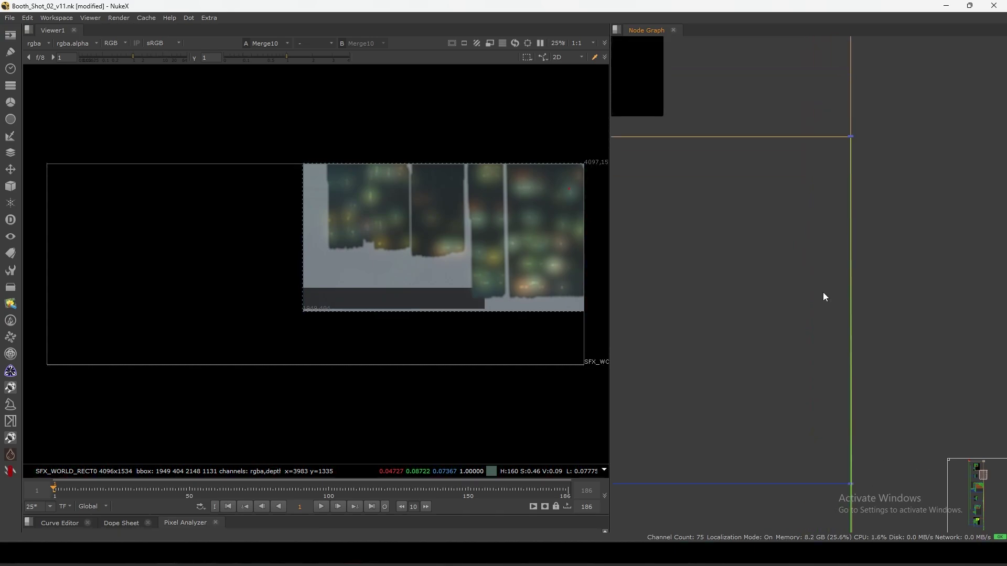
- Move to the Road group and view the road render in its Read3 node
scroll(859, 239, down, 6)
scroll(709, 215, up, 5)
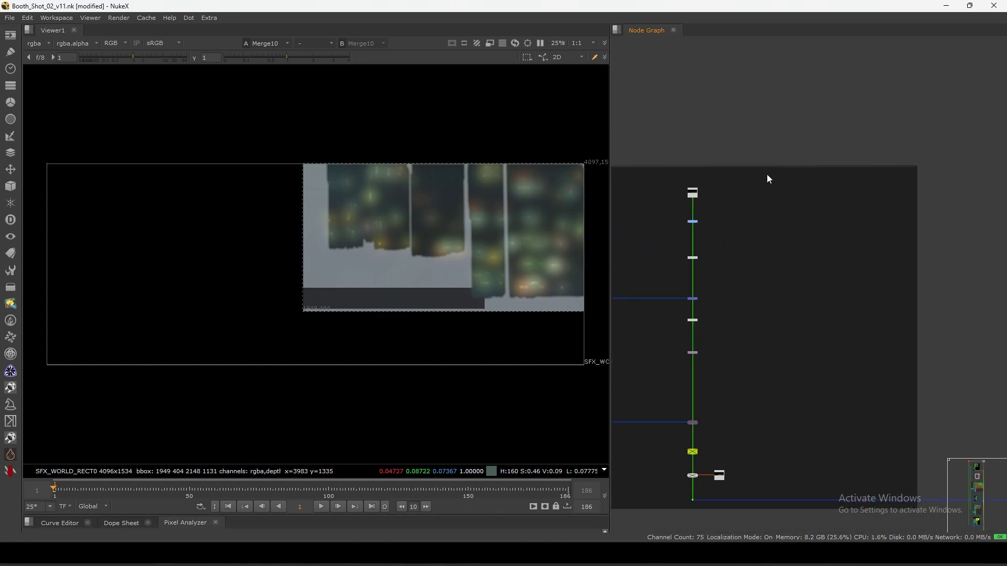
middle_drag(767, 179, 801, 211)
scroll(802, 211, up, 2)
drag(884, 117, 773, 189)
key(1)
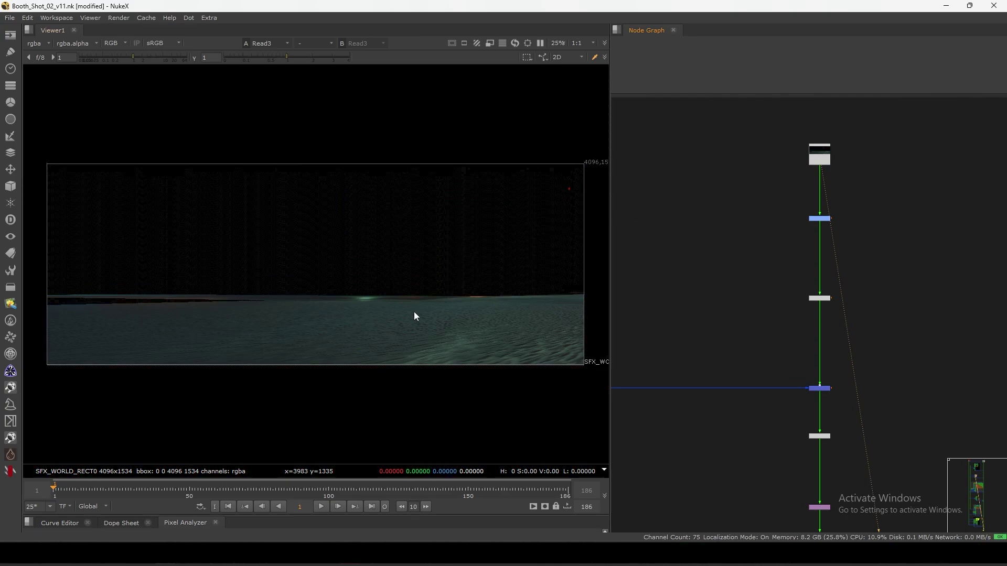
drag(490, 293, 244, 403)
- Display the FINAL OUTPUT render and examine how the road area looks in the finished comp
scroll(734, 294, down, 5)
scroll(793, 281, up, 4)
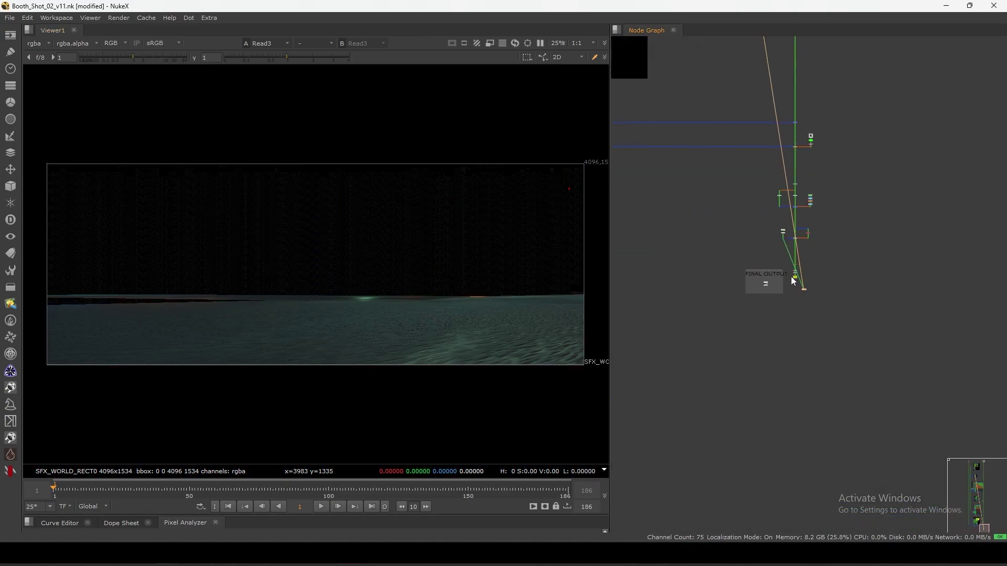
scroll(793, 282, up, 2)
key(1)
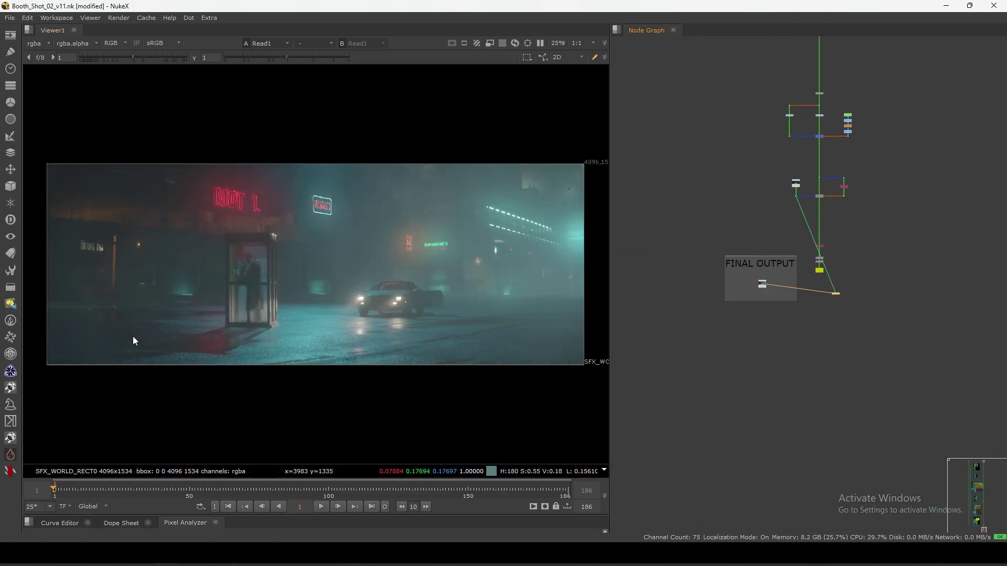
drag(140, 333, 519, 359)
drag(537, 314, 457, 369)
scroll(694, 257, up, 8)
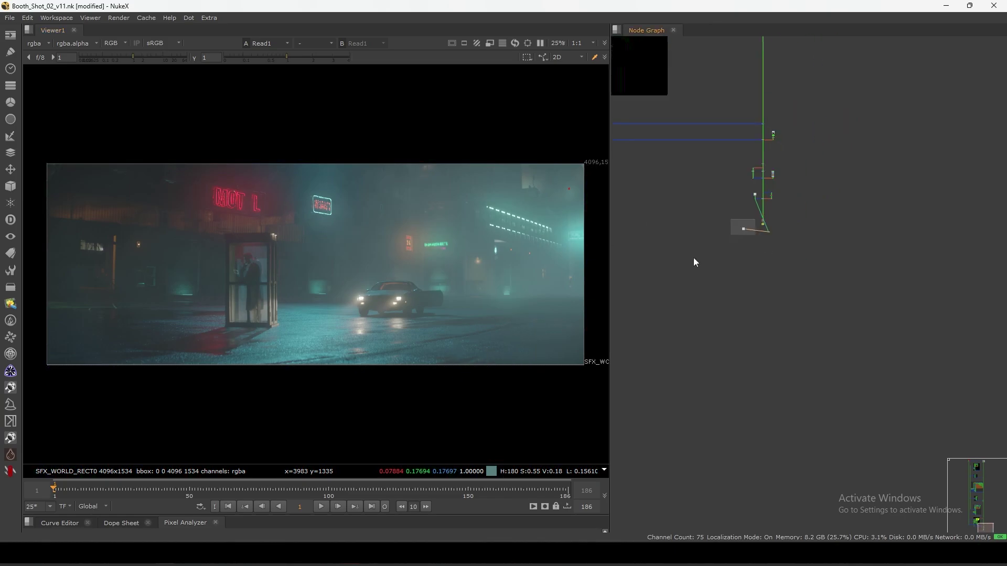
- View the output dot of the BG_City group, followed by the output dot of the Road group
key(1)
scroll(782, 115, down, 4)
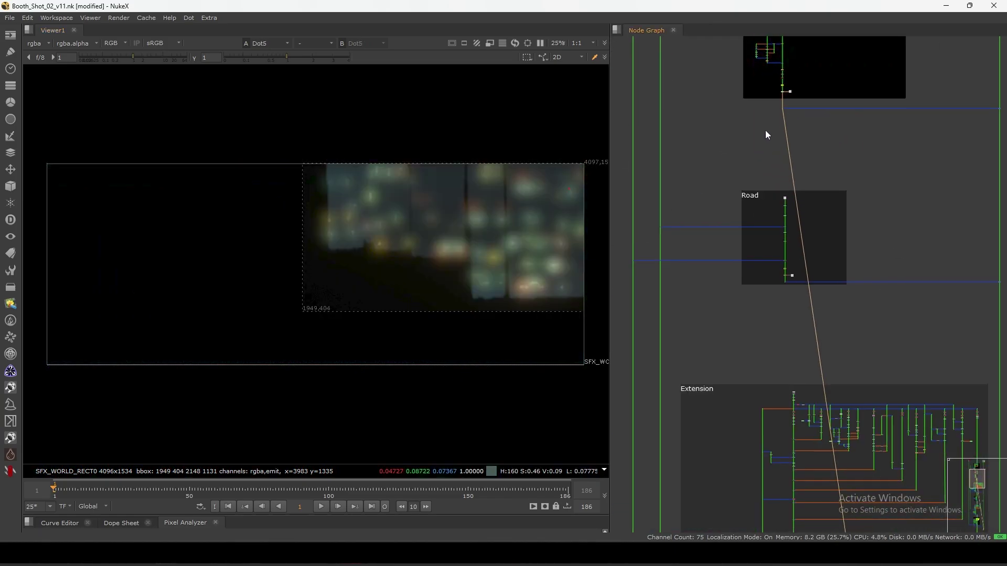
click(780, 317)
key(1)
scroll(802, 262, up, 4)
scroll(813, 157, up, 4)
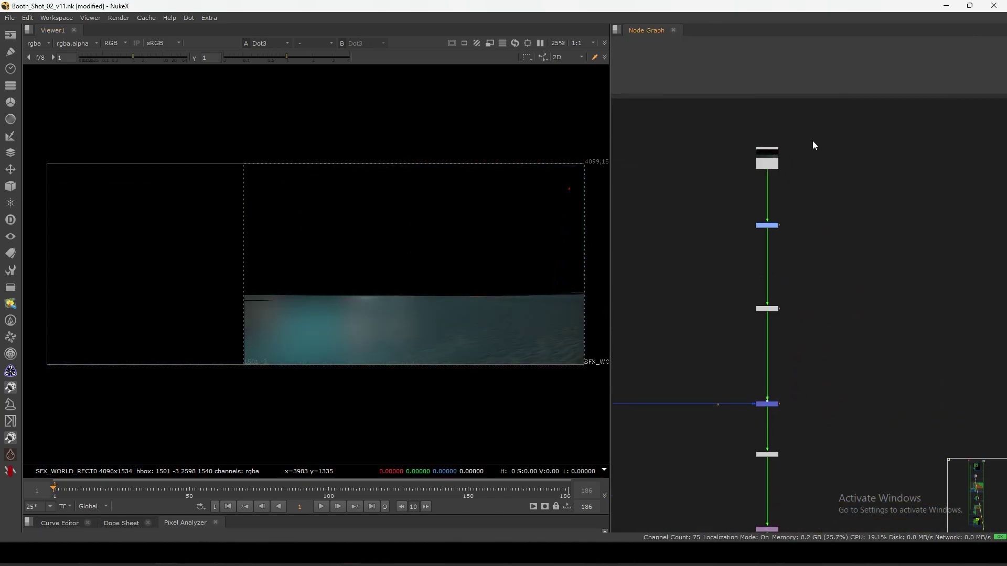
- Compare the raw Read3 road render with the processed output of the Road group
key(Up)
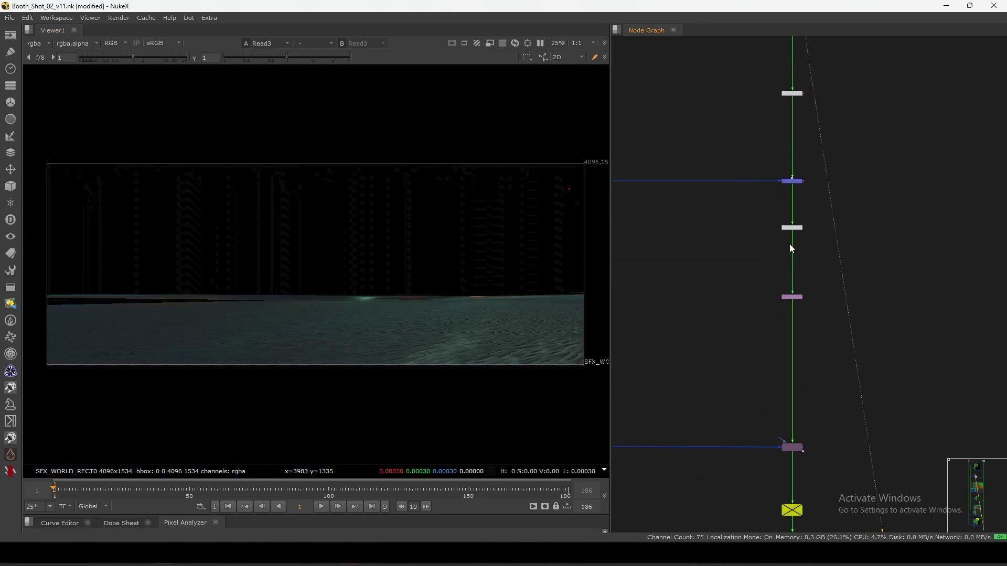
key(Down)
scroll(785, 206, down, 4)
scroll(787, 199, up, 4)
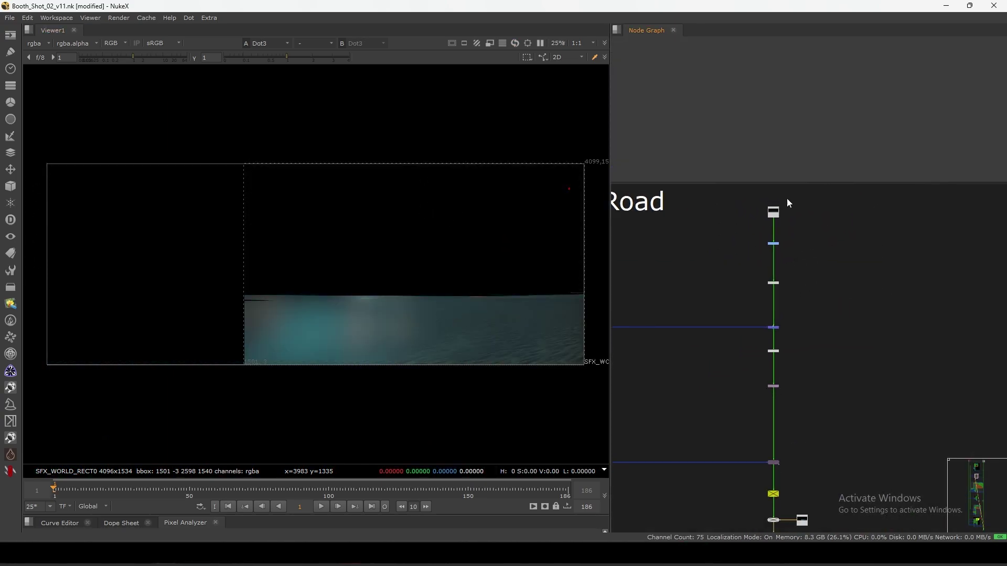
key(Up)
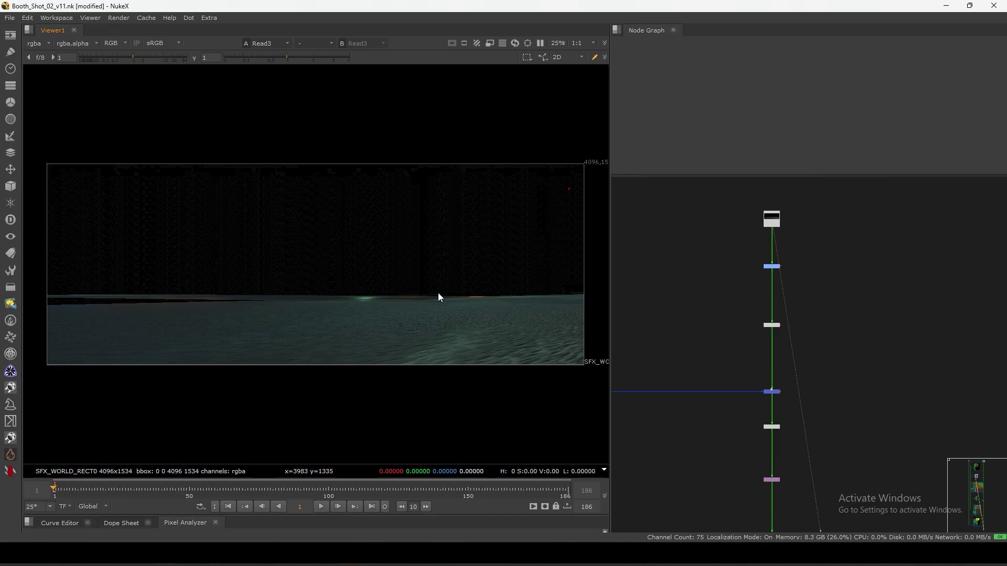
- Trace the Road group's output to its merge on the main pipe and return to the group
scroll(819, 273, down, 5)
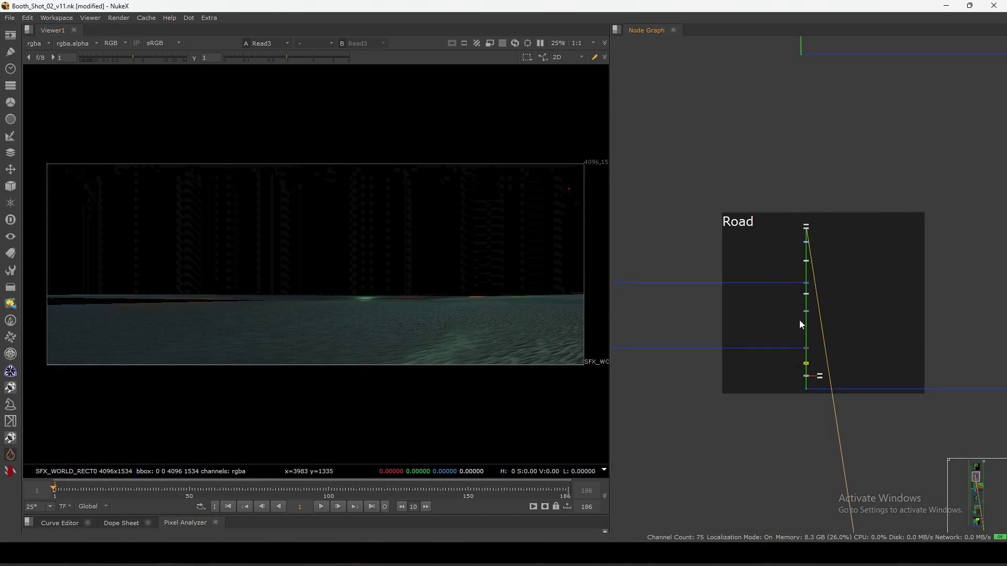
scroll(829, 255, up, 1)
scroll(734, 304, down, 2)
drag(659, 342, 999, 292)
scroll(944, 299, up, 3)
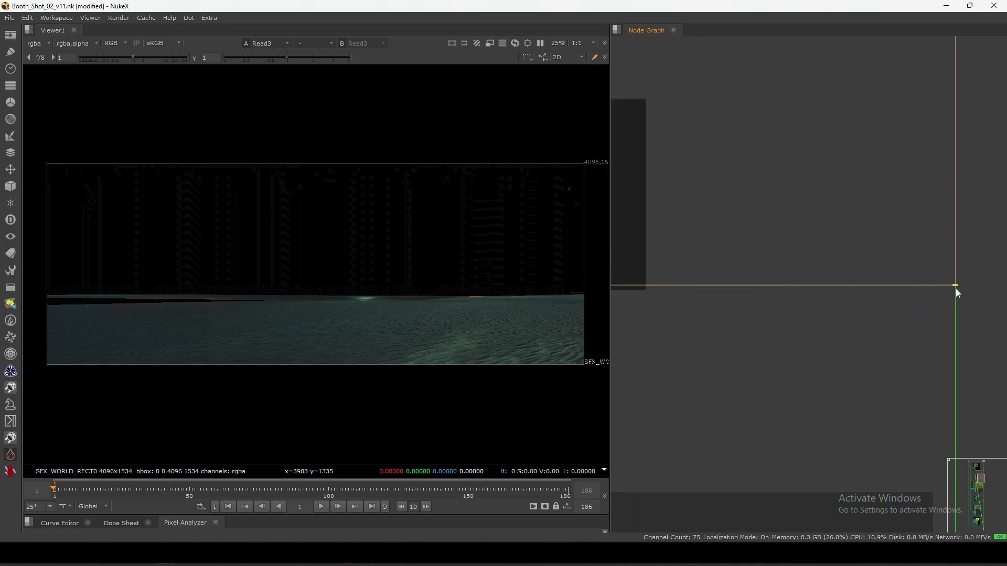
scroll(958, 289, down, 5)
scroll(906, 258, up, 6)
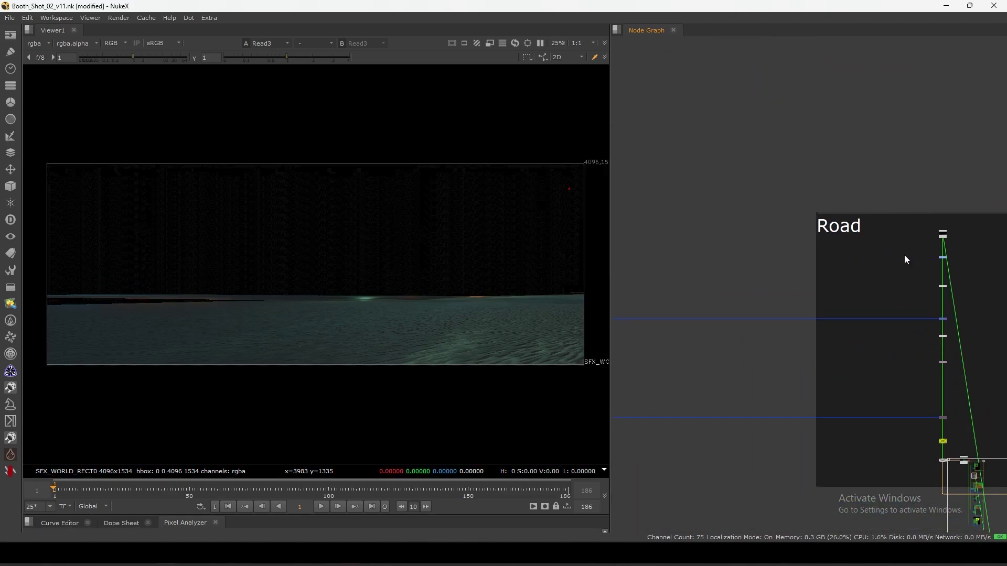
- Open the properties of the Road group's Read3 node to inspect its source file, then close them
click(834, 227)
double_click(834, 227)
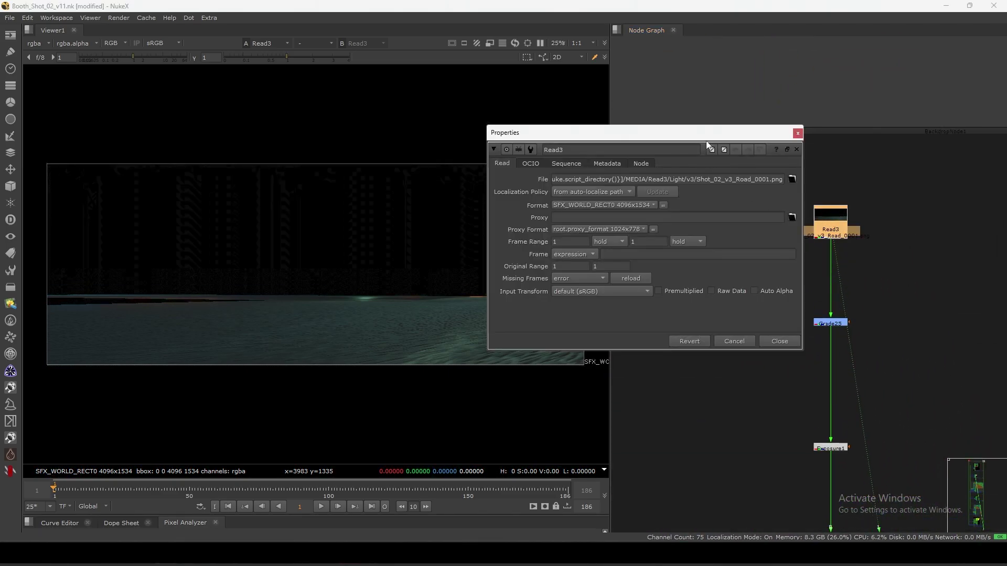
click(818, 306)
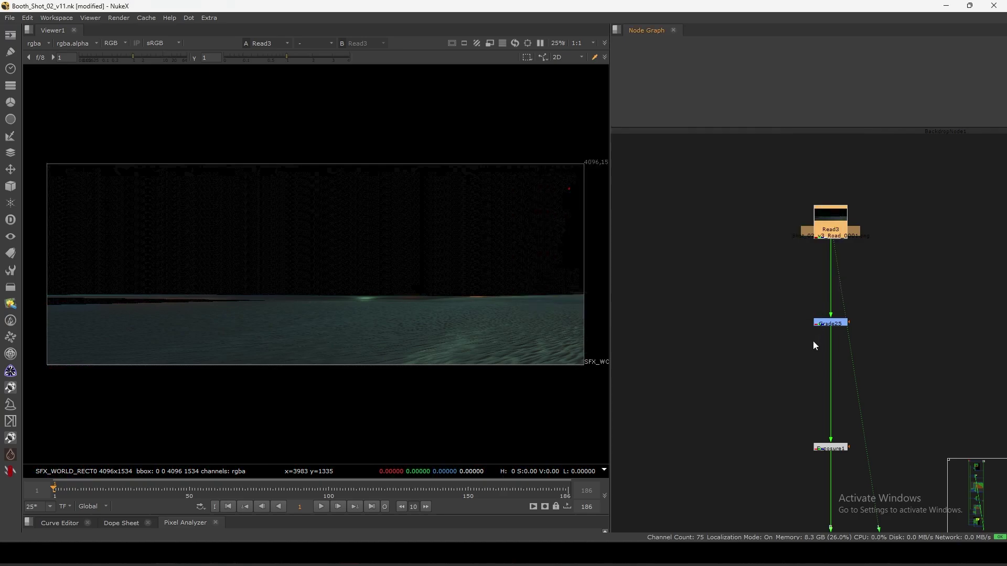
- View the Crop5 node of the Road group, followed by the camera projection node further down the chain
scroll(792, 367, up, 8)
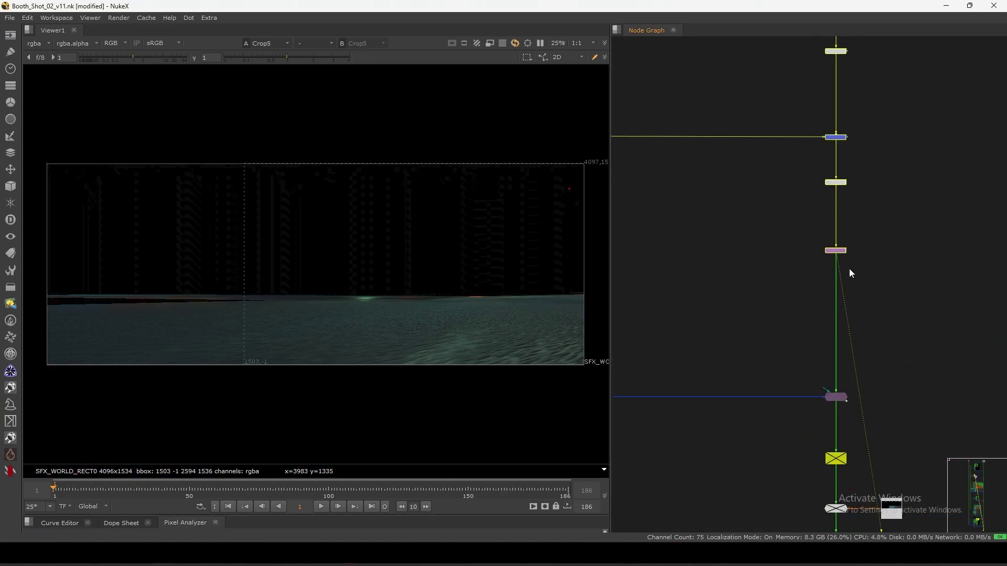
scroll(818, 271, up, 2)
drag(917, 223, 795, 303)
middle_drag(795, 308, 807, 271)
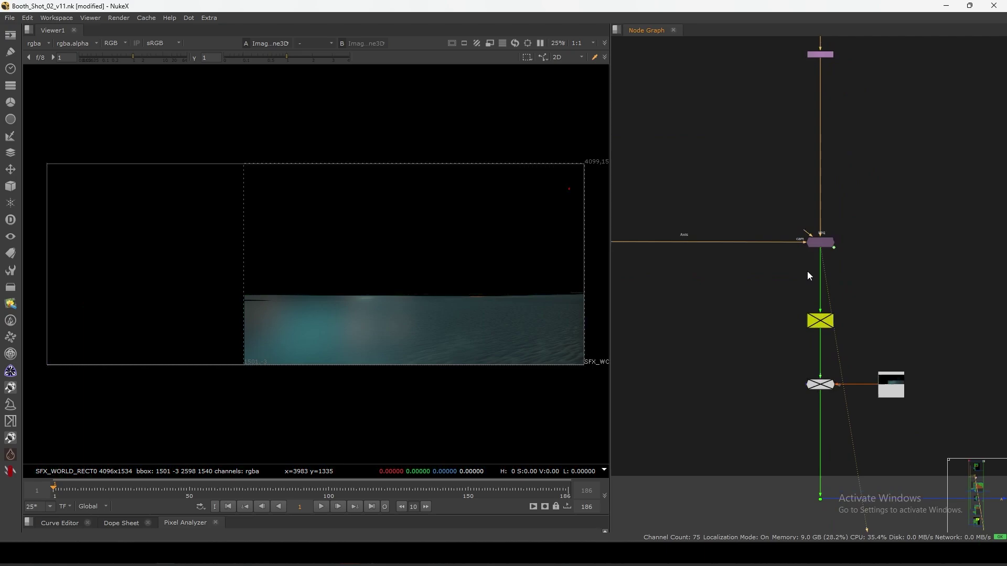
- Enable the two disabled nodes below the Road group's projection node and insert a dot on its Axis connection
drag(869, 279, 773, 426)
key(d)
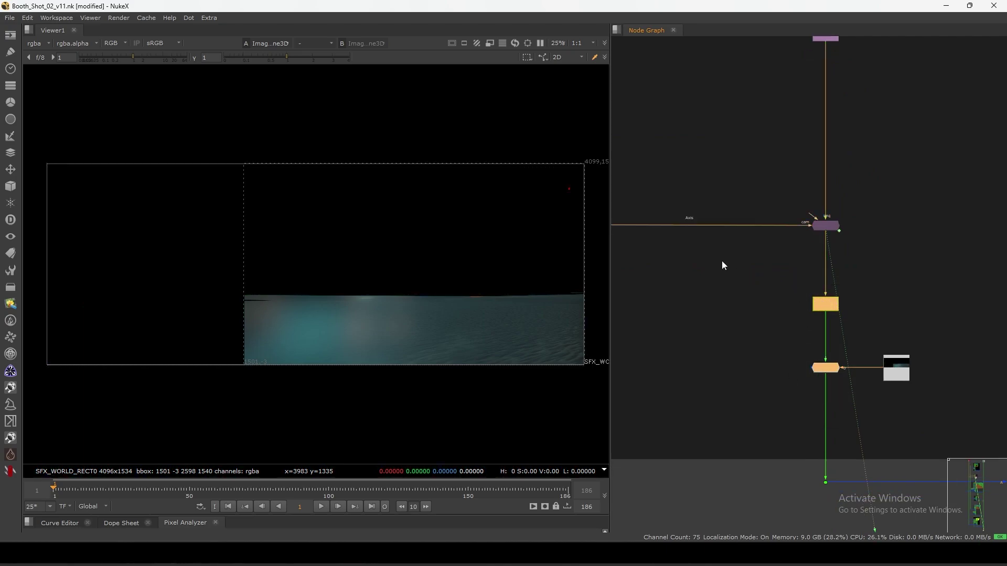
click(709, 225)
key(1)
- View the Road group's projection node, play the sequence to check its movement, and return to frame 1
click(825, 225)
key(1)
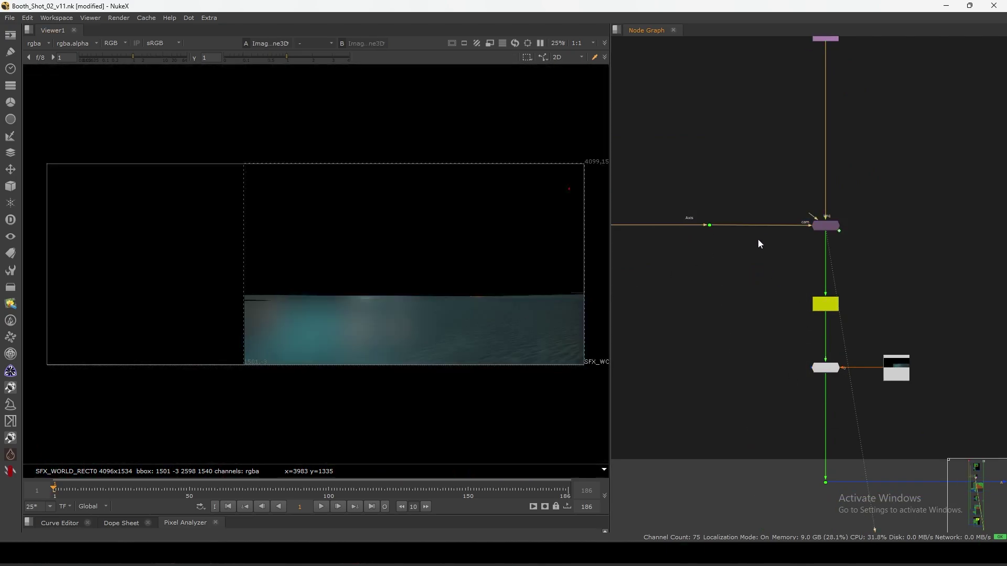
scroll(436, 347, up, 3)
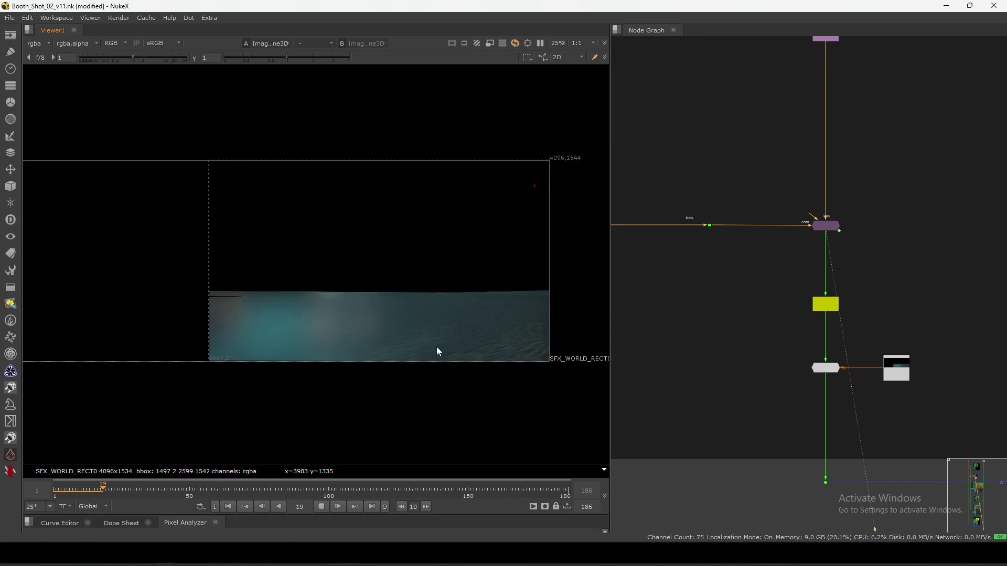
click(322, 507)
click(228, 507)
scroll(793, 199, up, 3)
scroll(805, 274, down, 5)
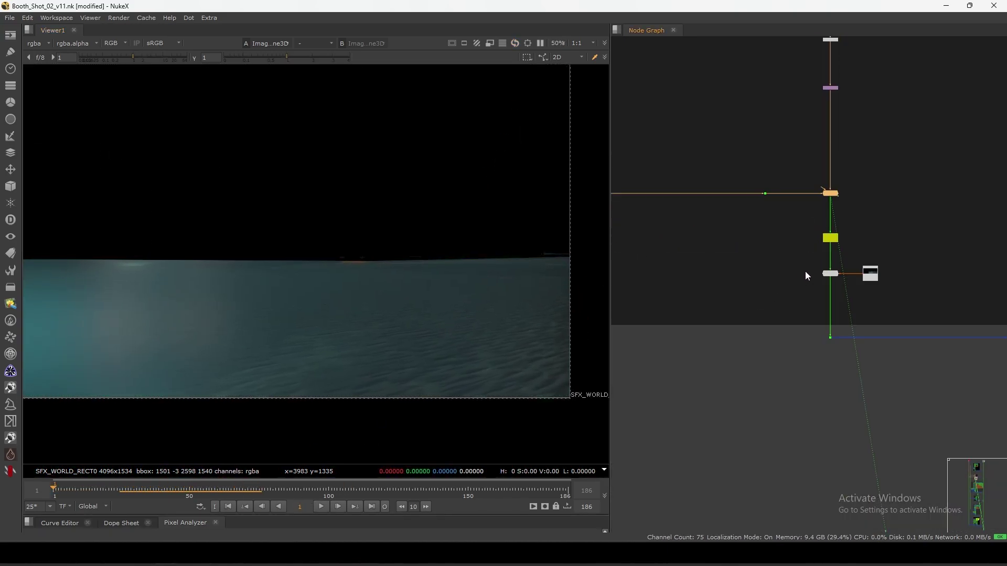
- View the Road group's output dot, followed by the Merge2 node where the road joins the main pipe
click(849, 359)
key(1)
scroll(825, 350, up, 3)
scroll(549, 346, down, 1)
scroll(839, 283, down, 4)
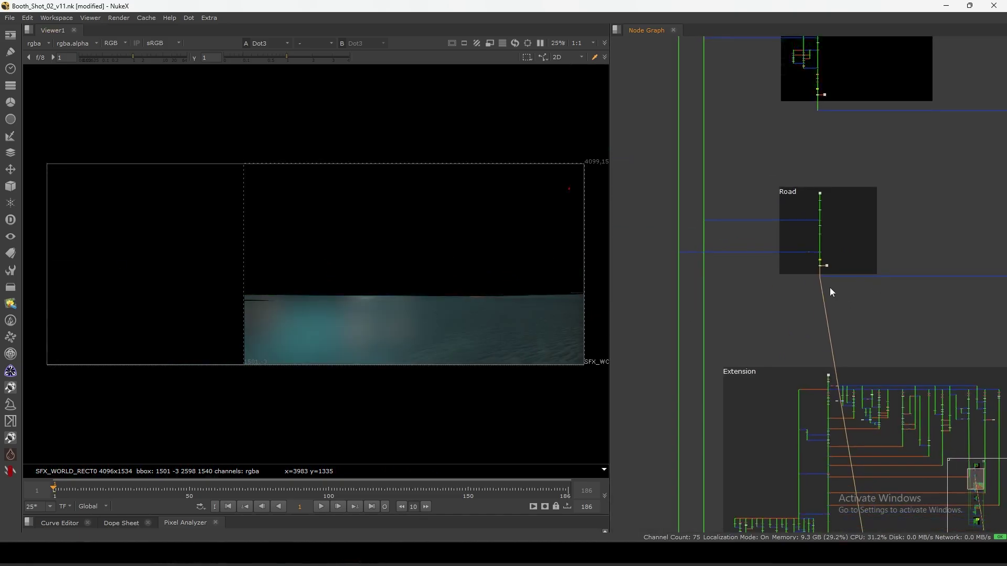
drag(855, 263, 921, 315)
key(1)
middle_drag(887, 269, 912, 49)
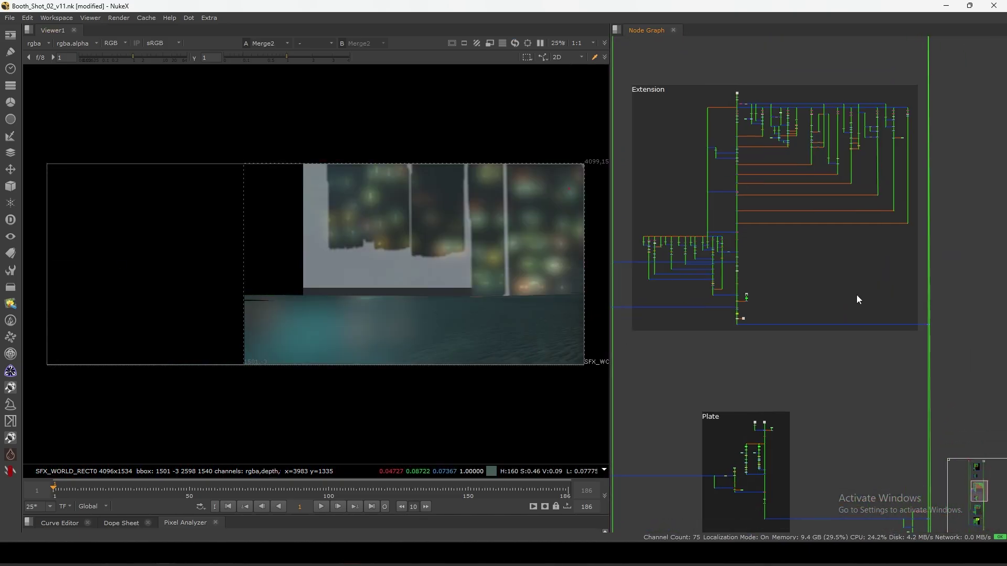
- View the Extension group's raw Read5 render up close and select the Reformat4 and Expression1 nodes beneath it
scroll(826, 190, up, 6)
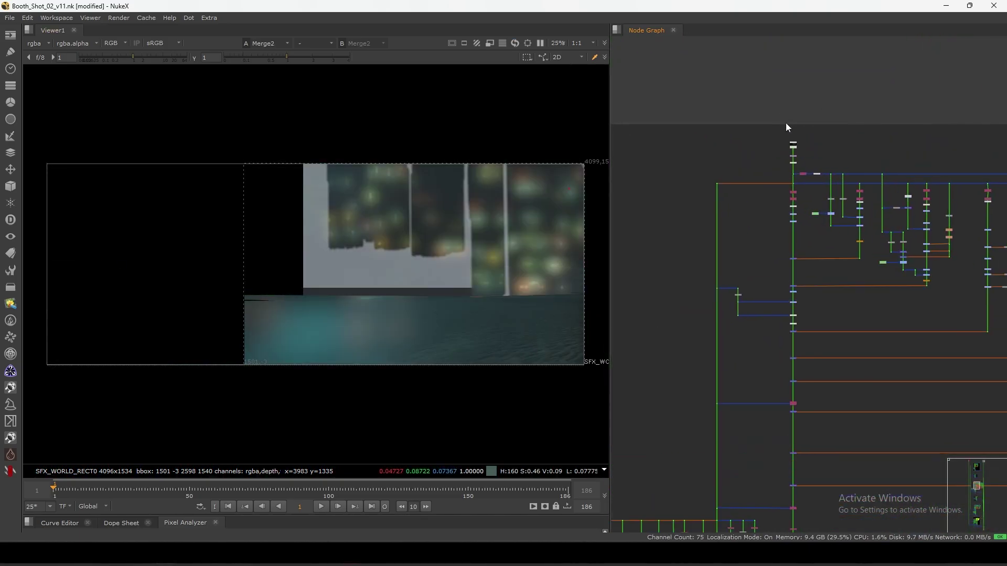
drag(759, 74, 623, 165)
scroll(825, 162, up, 8)
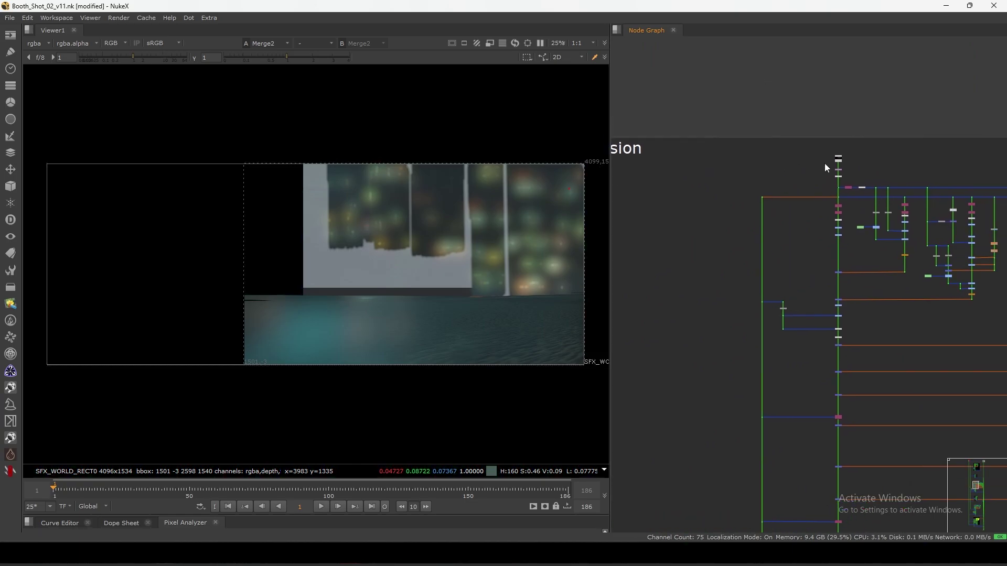
key(1)
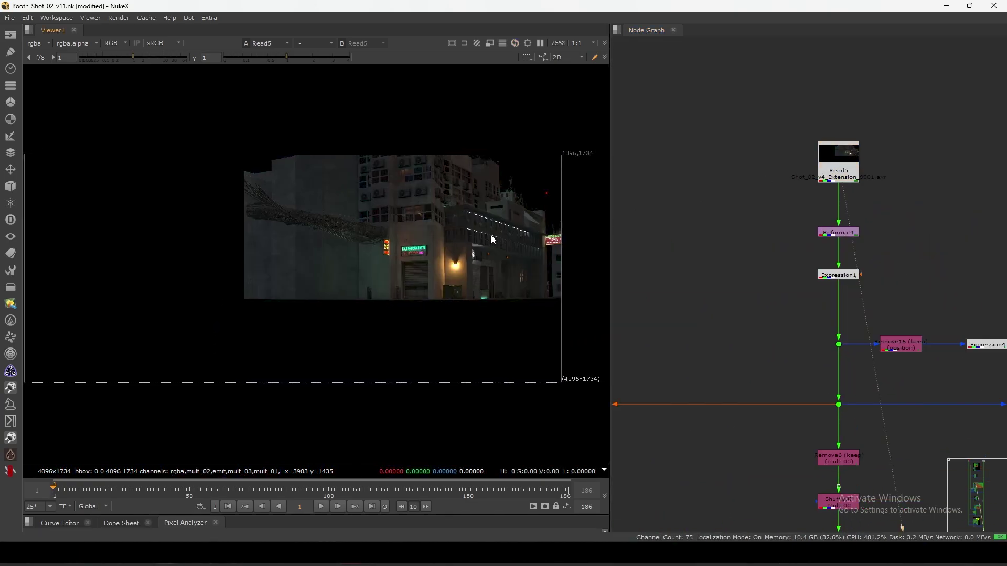
scroll(471, 209, up, 4)
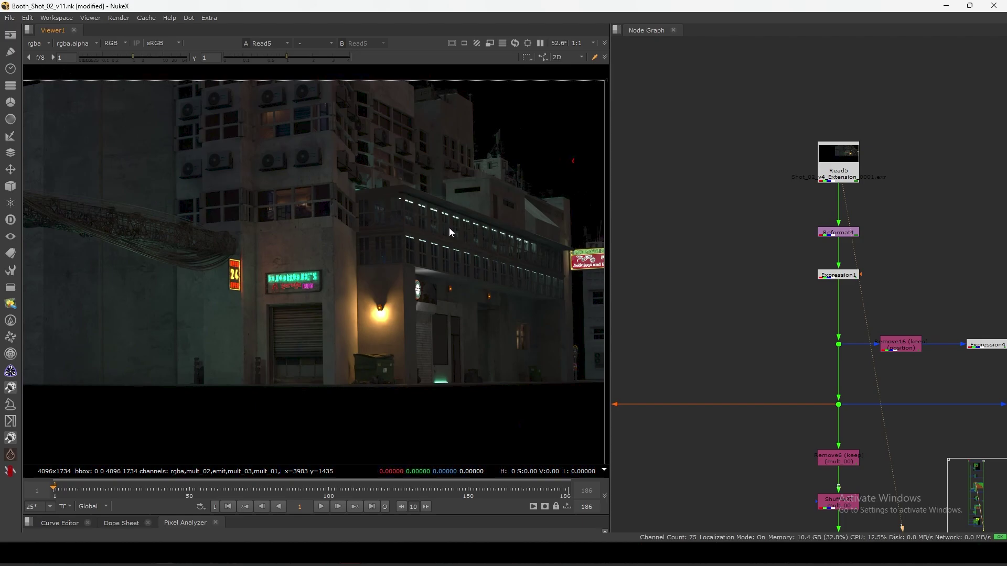
scroll(449, 269, down, 4)
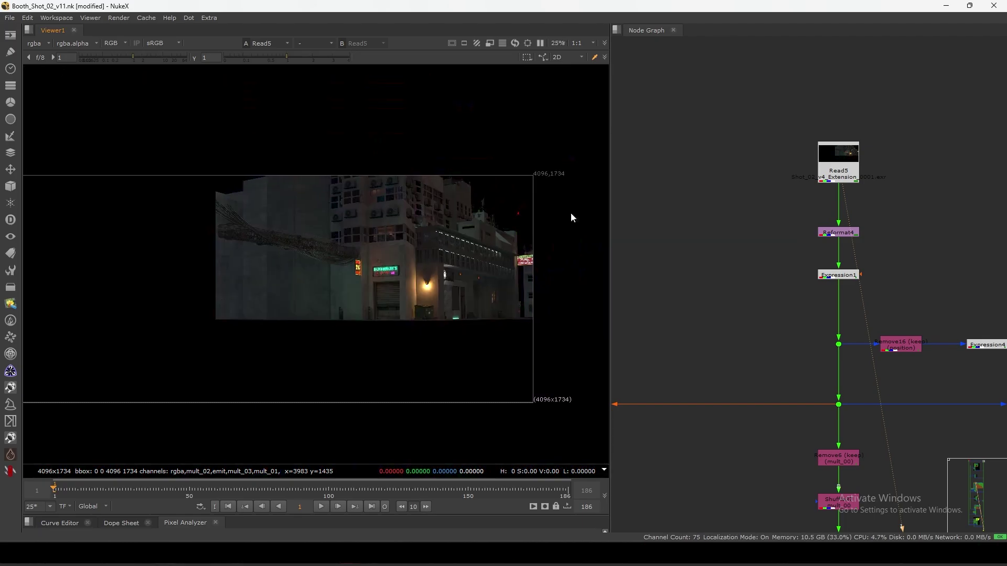
scroll(795, 265, down, 3)
scroll(838, 181, up, 3)
click(811, 155)
click(812, 199)
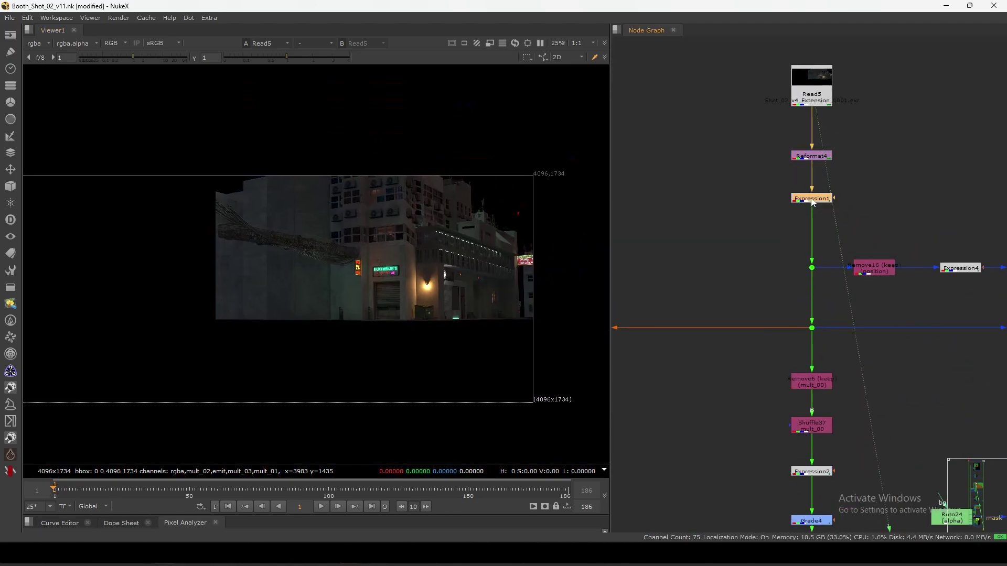
- Examine the whole Extension group in an enlarged node graph, outlining its upper pass branches and its smaller lower branch network
scroll(813, 202, down, 3)
scroll(787, 162, down, 3)
key(space)
middle_drag(769, 214, 621, 229)
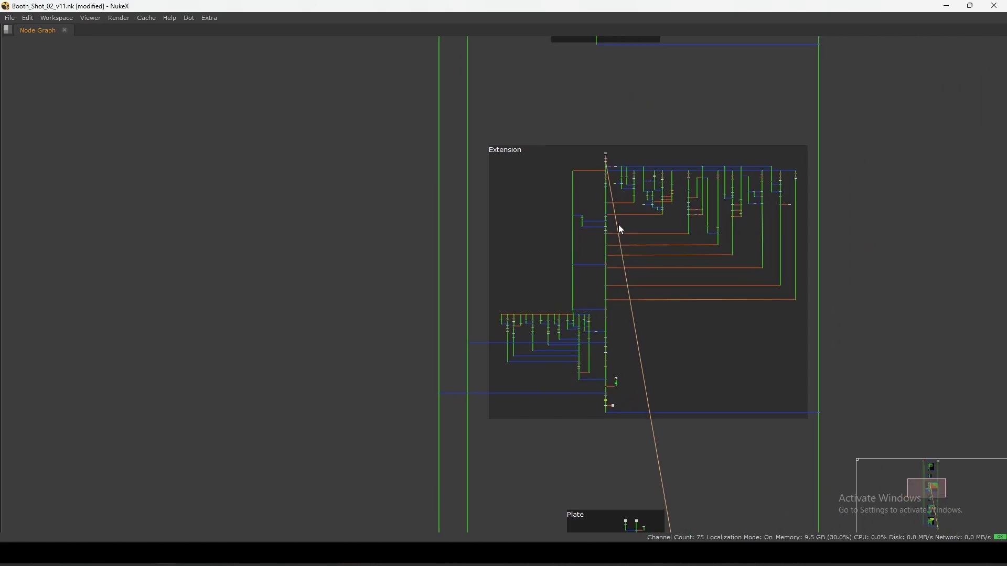
scroll(619, 229, up, 2)
drag(498, 62, 922, 350)
scroll(668, 269, up, 1)
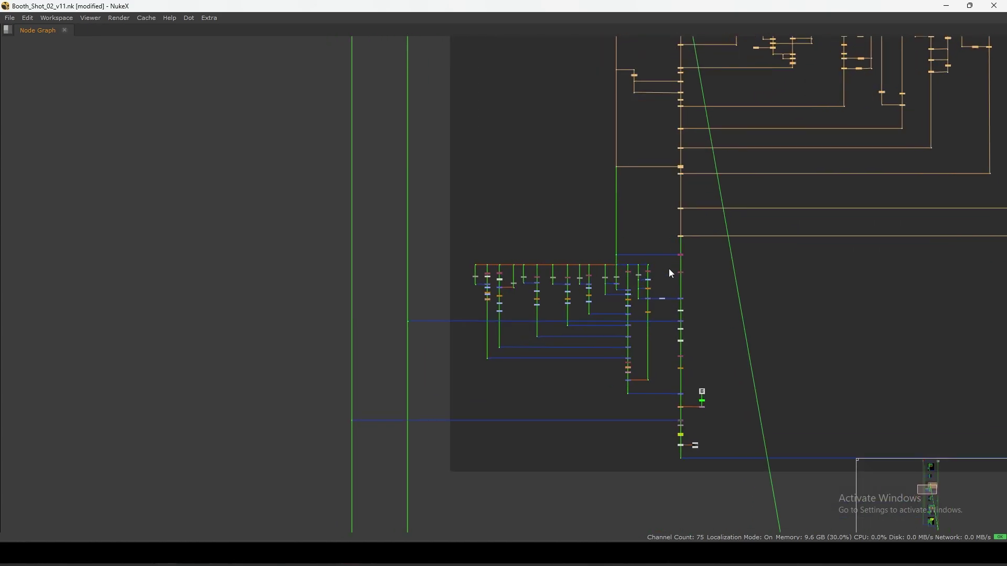
drag(461, 250, 724, 475)
key(shift+F1)
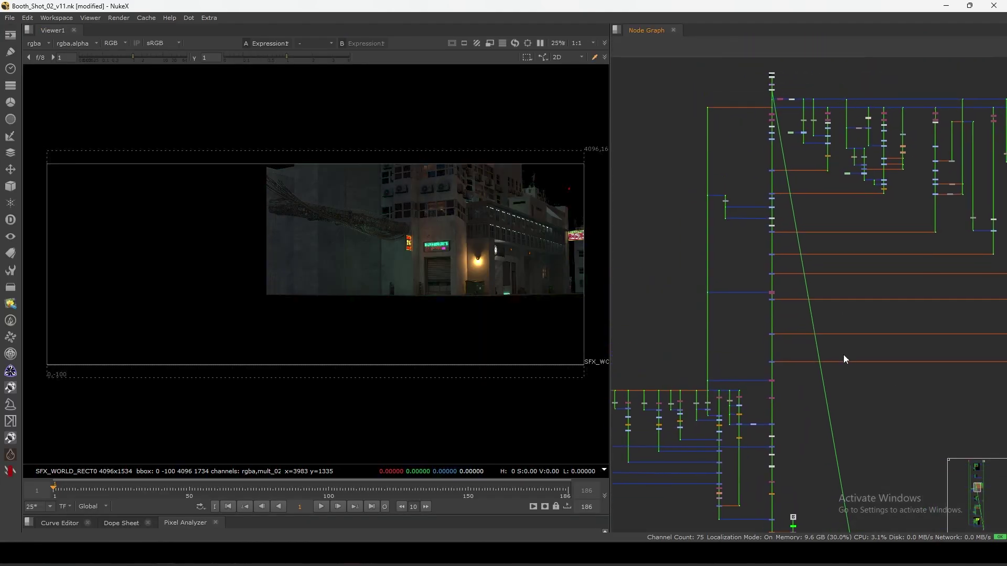
- View the Remove6 node that keeps mult_00, move Shuffle37 closer below it, and view the shuffled pass
scroll(813, 231, up, 2)
scroll(798, 203, up, 3)
middle_drag(816, 143, 823, 160)
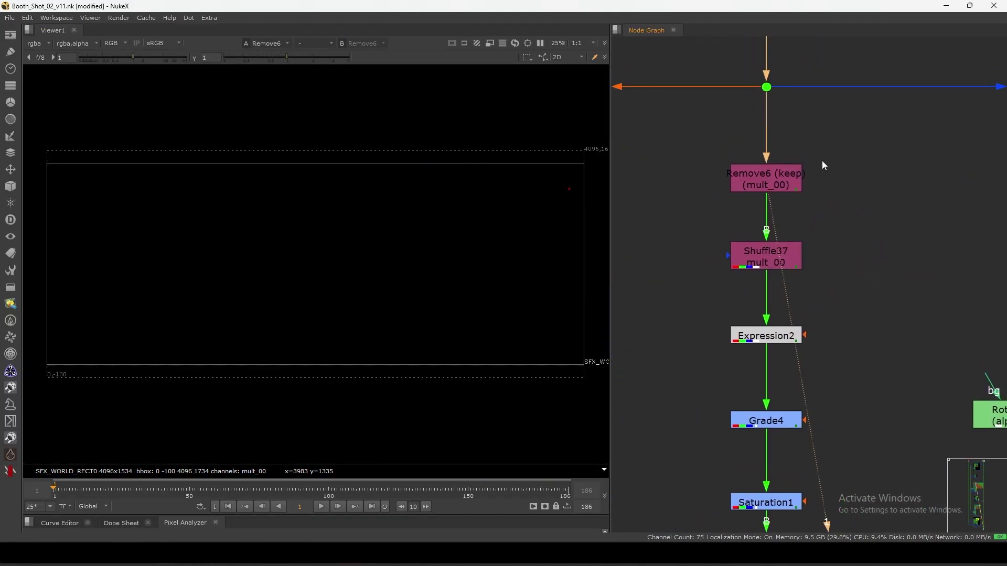
scroll(777, 163, down, 3)
scroll(795, 231, up, 2)
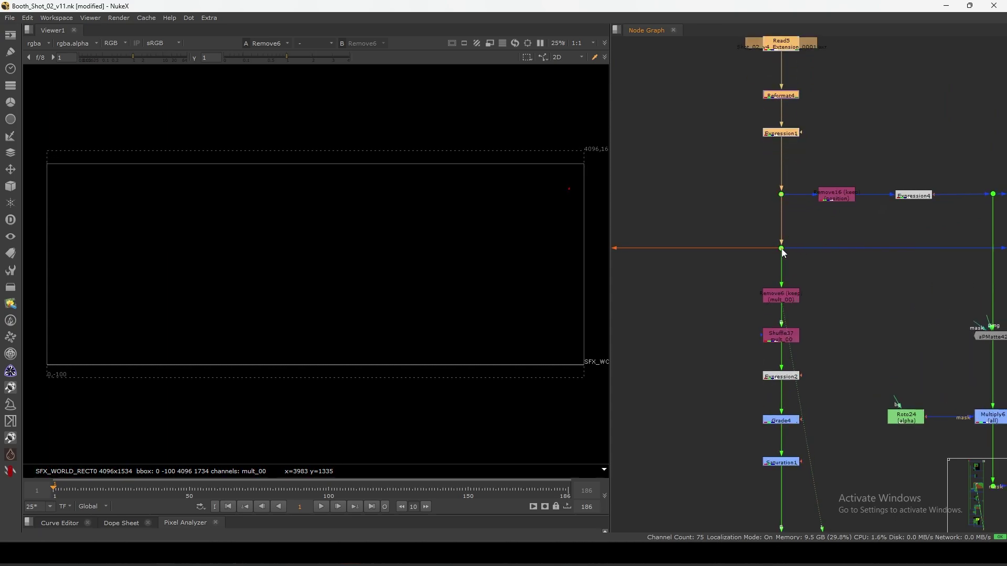
scroll(808, 229, up, 3)
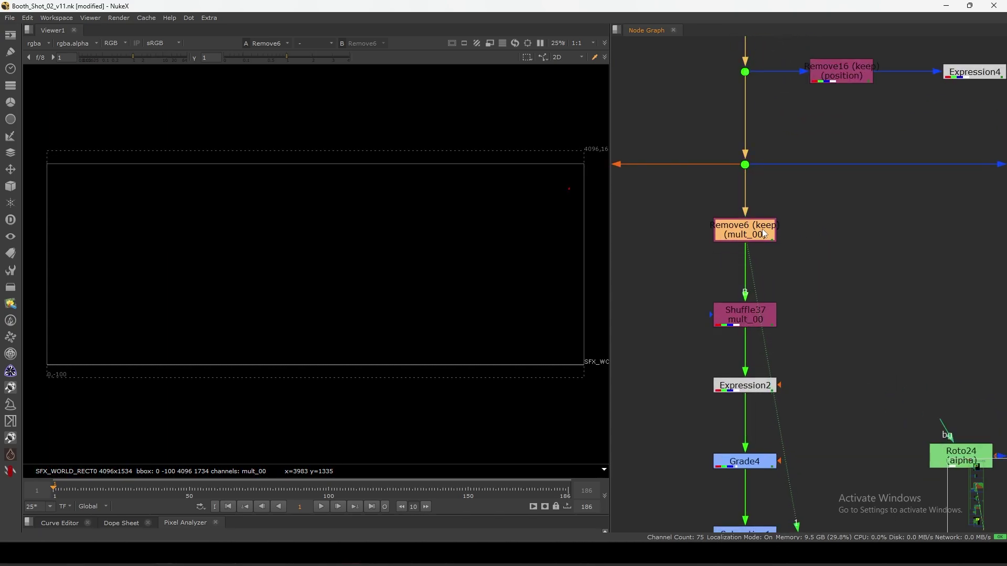
drag(745, 315, 745, 296)
key(1)
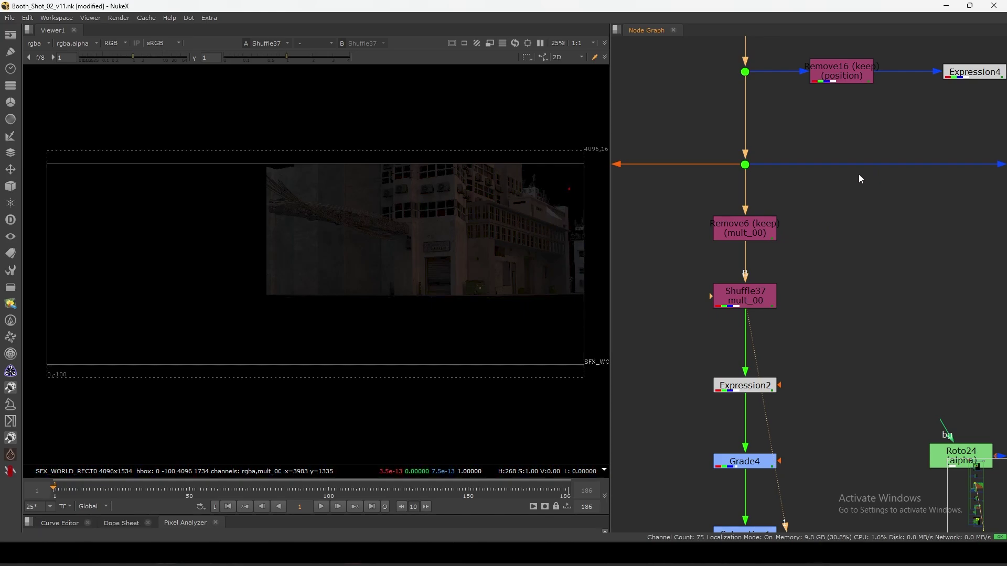
- Open the properties of the mult_00 Shuffle37 node to inspect its channel routing, then close them
mouse_move(743, 299)
mouse_down()
mouse_move(743, 285)
mouse_move(690, 312)
mouse_move(749, 290)
mouse_up()
scroll(742, 285, down, 2)
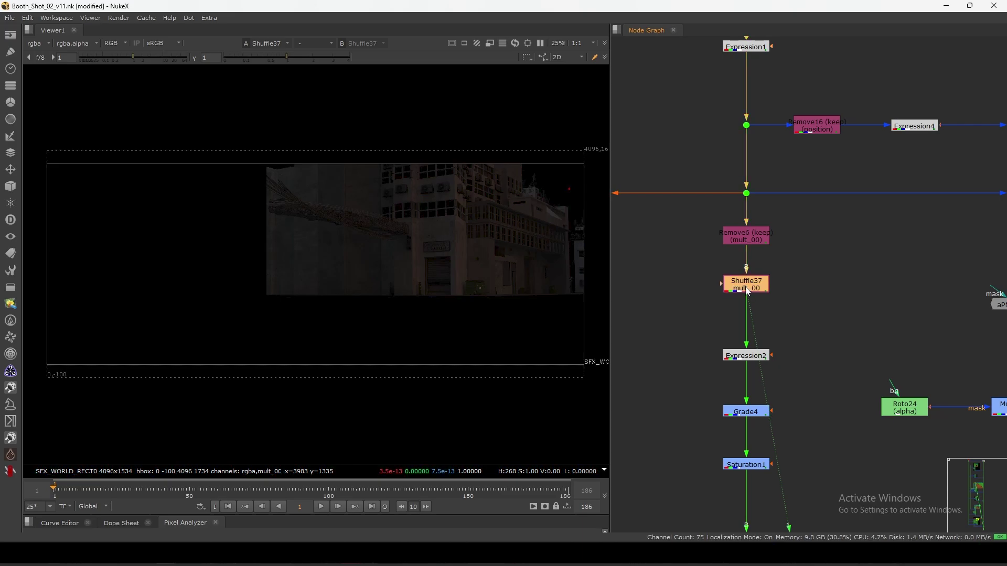
double_click(749, 291)
key(Escape)
middle_drag(479, 225, 404, 259)
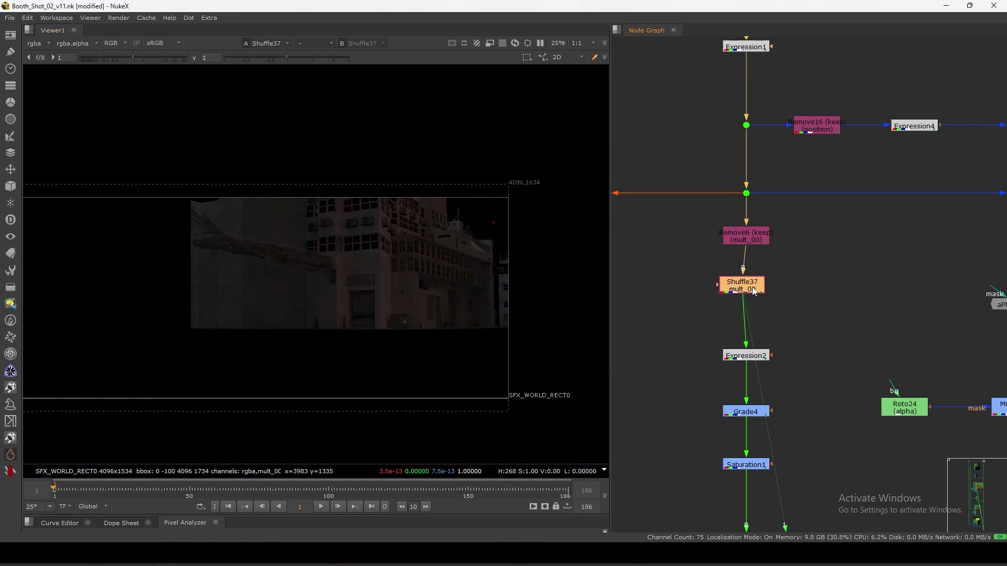
click(760, 288)
- View the mult_01 light pass at the Shuffle36 node of the adjacent Extension branch
scroll(809, 281, down, 5)
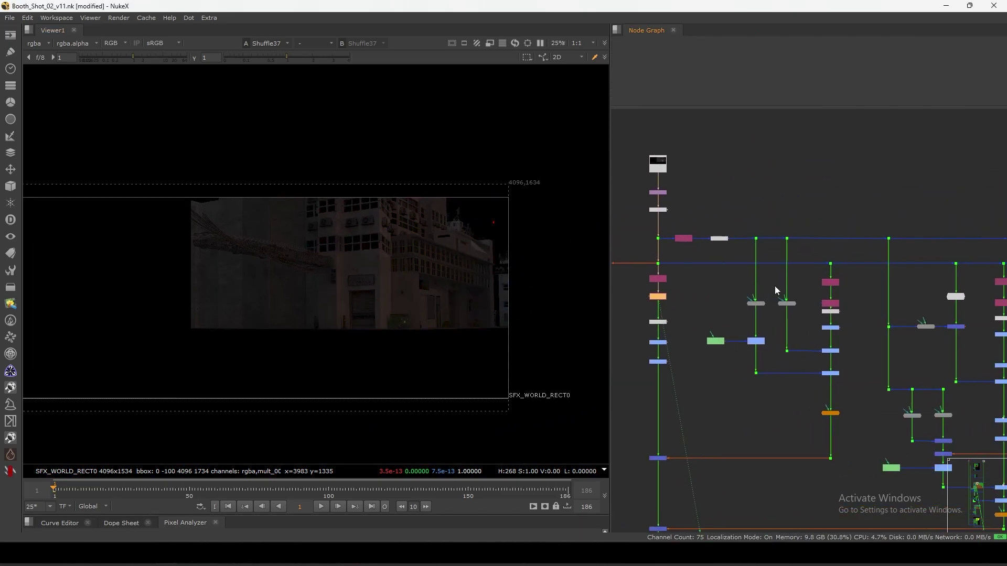
scroll(782, 292, up, 5)
click(830, 315)
key(1)
scroll(847, 301, down, 4)
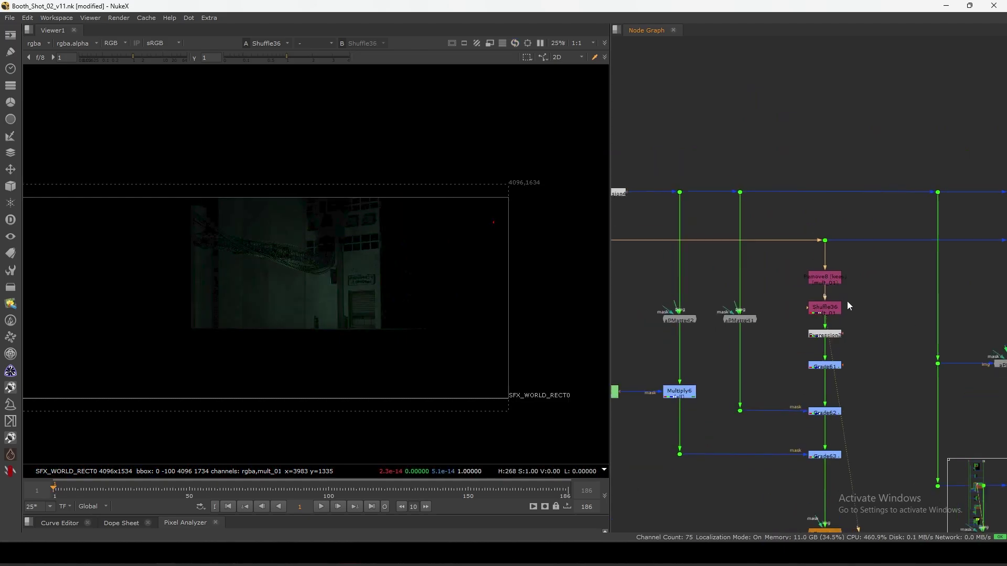
- View the Shuffle nodes of the mult_02 and mult_03 light passes one after the other
click(892, 254)
key(1)
middle_drag(905, 259, 697, 263)
click(922, 263)
click(921, 245)
key(1)
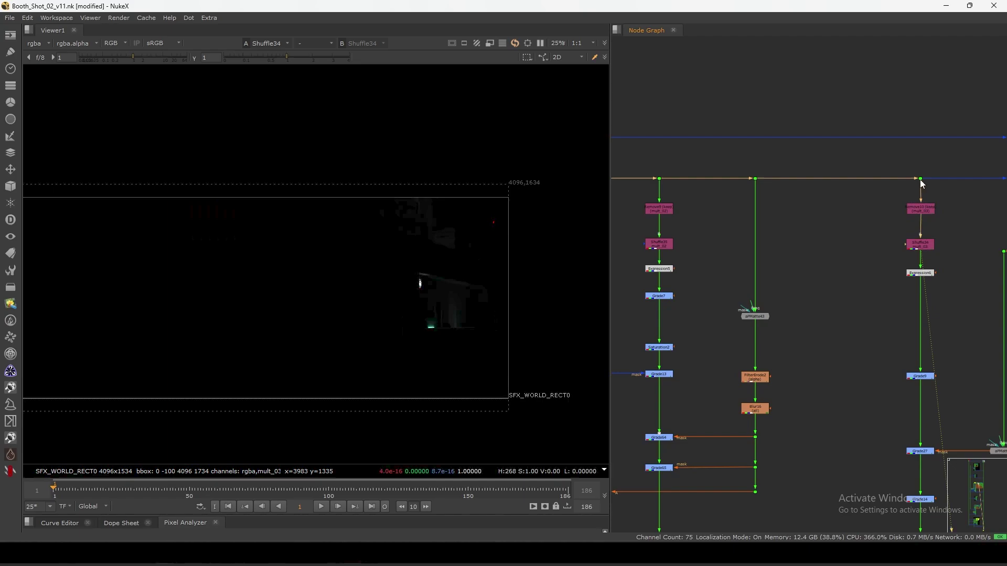
- Continue along the Extension branches and view the mult_05 light pass at the Shuffle6 node
scroll(914, 229, down, 4)
click(871, 218)
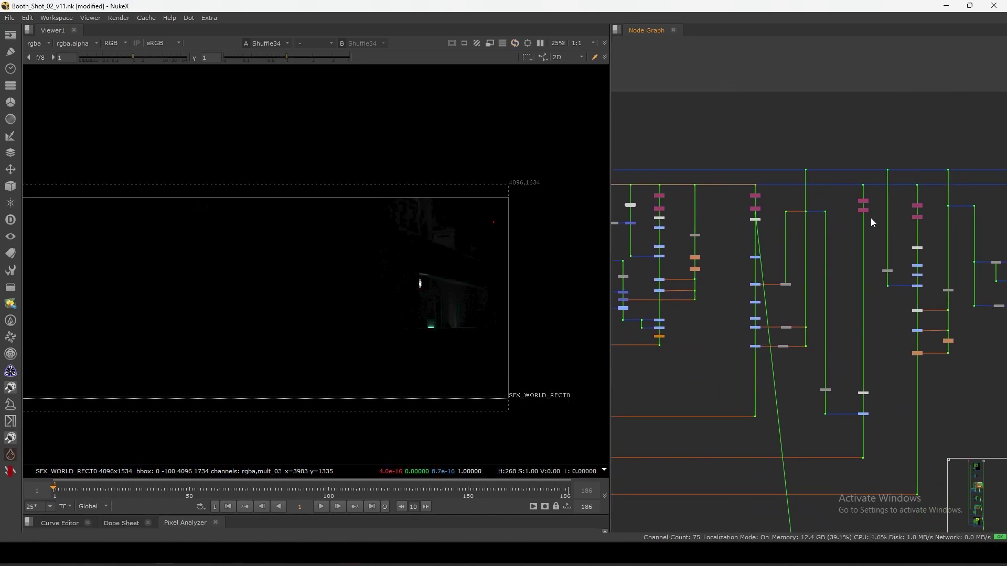
key(1)
scroll(826, 238, up, 4)
click(870, 216)
key(1)
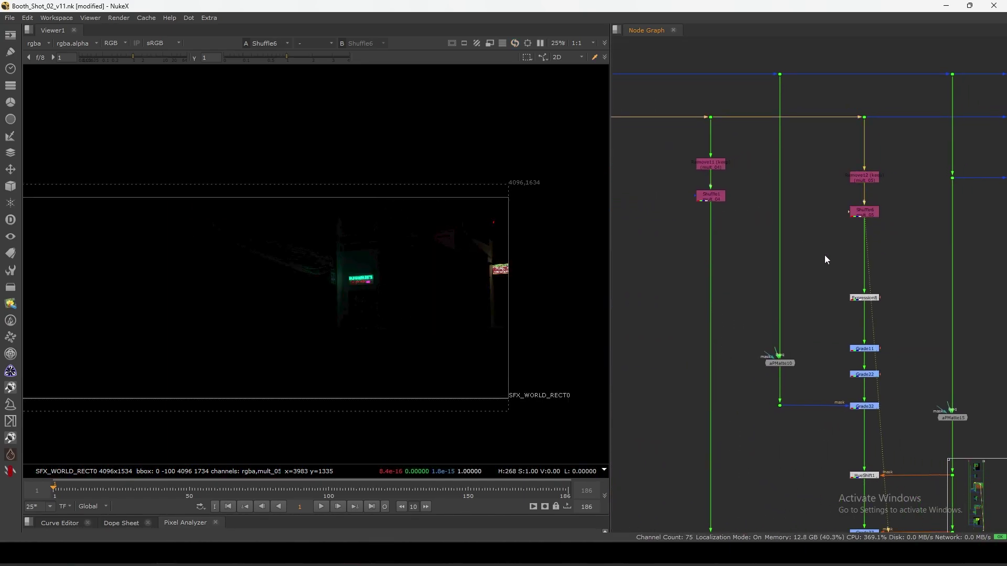
- View the mult_04 light pass at the Shuffle1 node and examine its lit windows up close
click(725, 198)
key(1)
scroll(480, 222, up, 5)
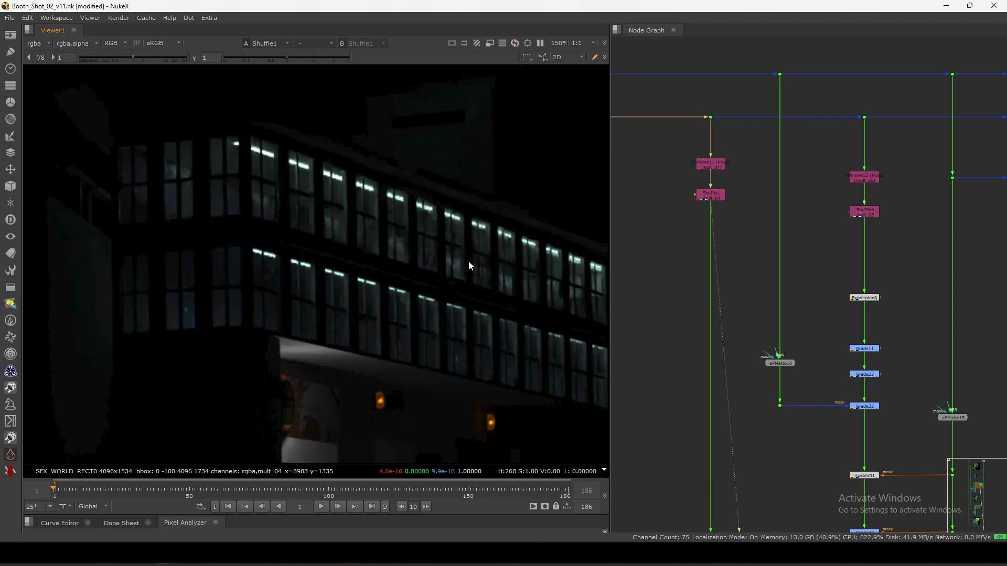
scroll(480, 270, down, 5)
- View the mult_05 pass again and shift its Remove12 and Shuffle6 nodes slightly closer to the branch dot
click(861, 216)
shift+click(864, 178)
key(1)
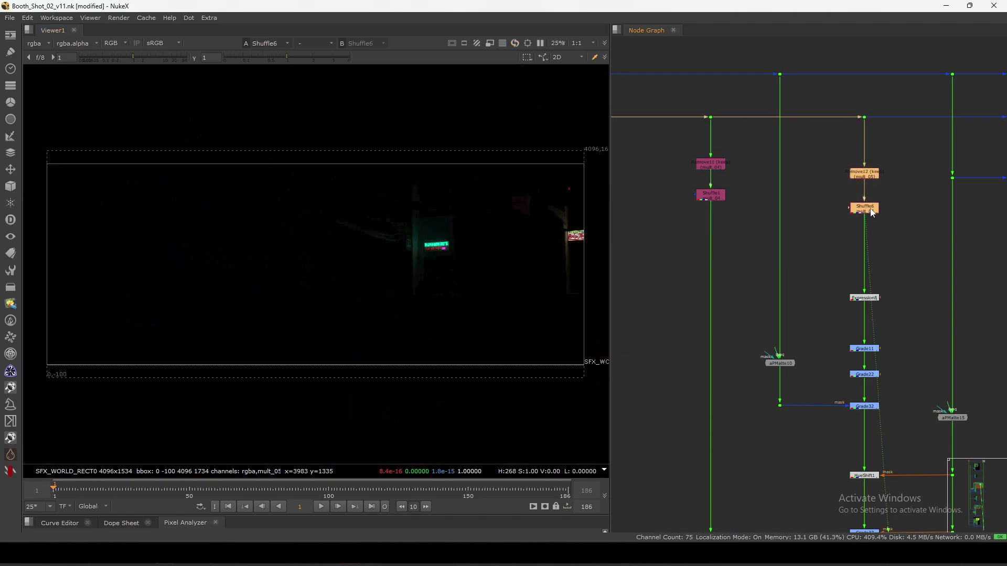
drag(863, 210, 863, 181)
- View the Shuffle nodes of the remaining mult_06, mult_07 and mult_08 light passes in turn
scroll(853, 206, down, 5)
key(2)
scroll(899, 251, up, 5)
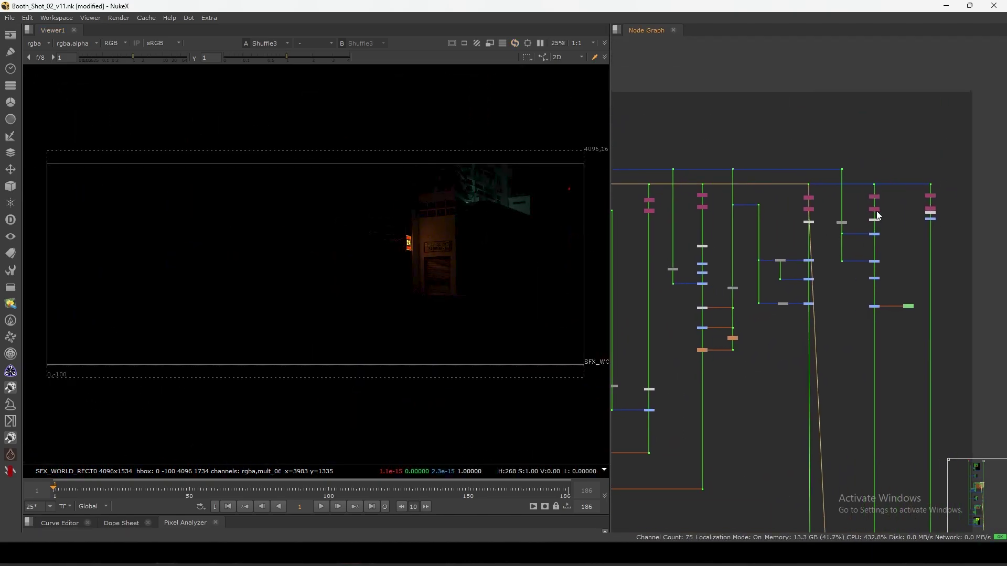
middle_drag(953, 226, 839, 226)
click(908, 194)
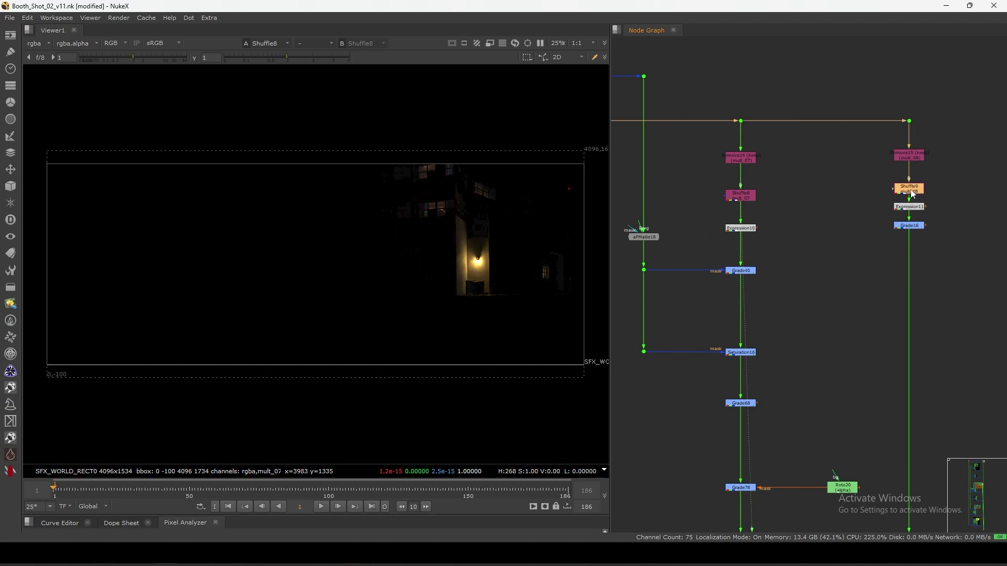
key(1)
- Return to the Extension group's main branch and view the graded mult_00 pass at the Saturation1 node
scroll(850, 224, down, 1)
scroll(850, 223, down, 5)
scroll(842, 231, up, 3)
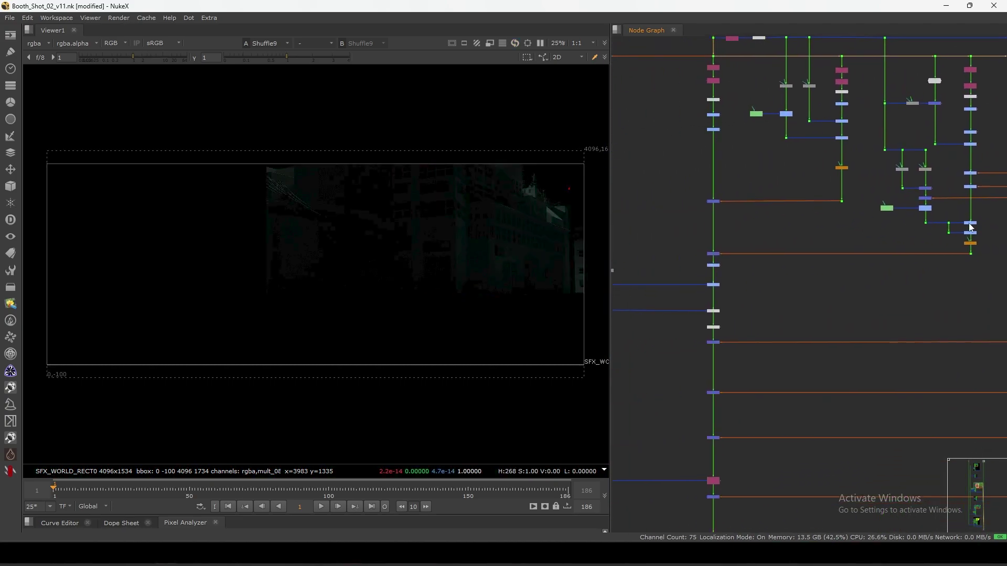
scroll(846, 197, up, 4)
click(852, 218)
key(1)
- View the Plus8 node where the first light pass branch is added to the mult_00 pass
middle_drag(853, 359, 801, 292)
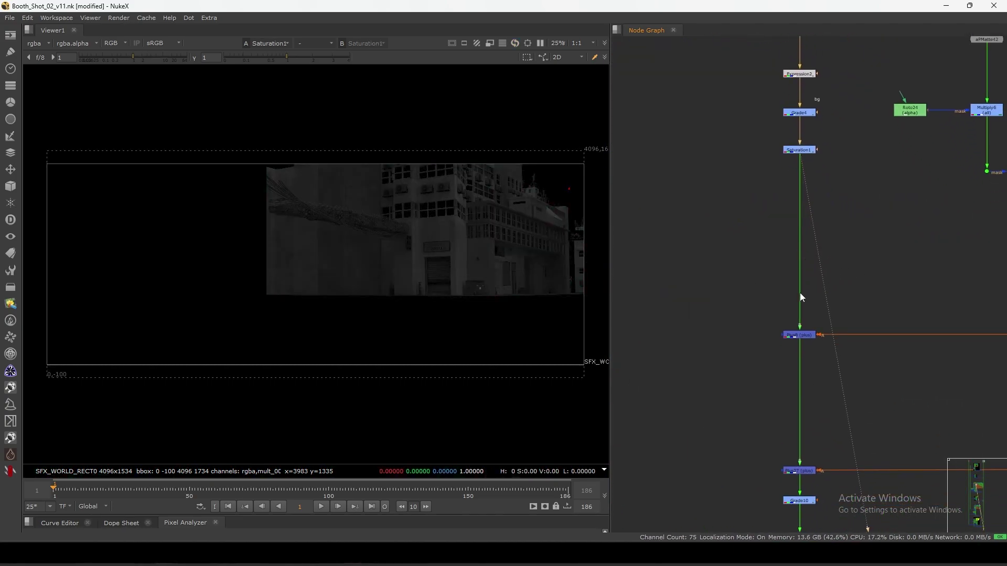
drag(755, 292, 850, 364)
middle_drag(813, 428, 820, 268)
key(1)
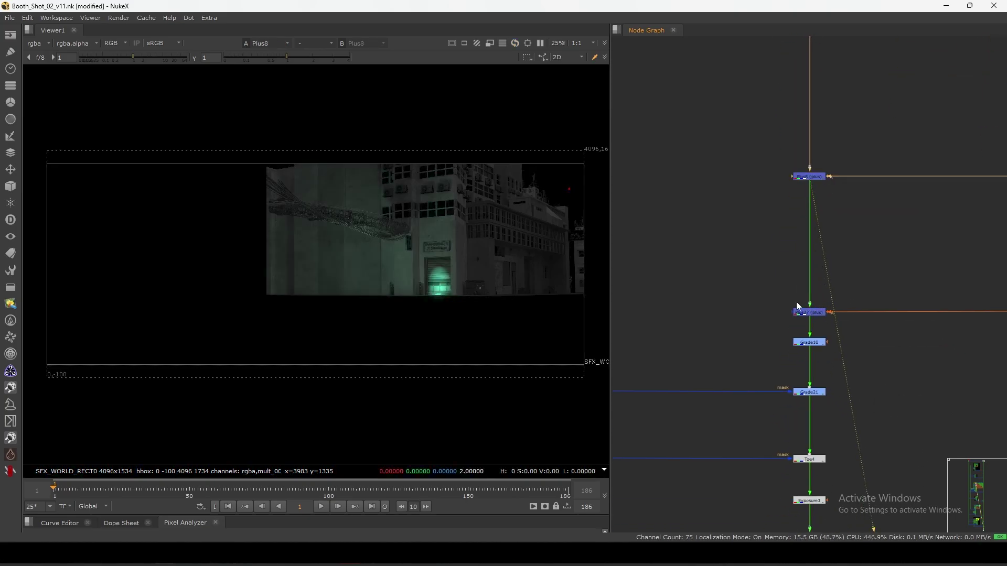
- View the successive light pass additions down the Extension group's main branch, through the Plus28 and Plus30 nodes
drag(774, 290, 850, 340)
middle_drag(826, 367, 839, 298)
key(1)
drag(888, 240, 791, 291)
key(1)
drag(833, 319, 870, 328)
middle_drag(870, 328, 802, 312)
key(1)
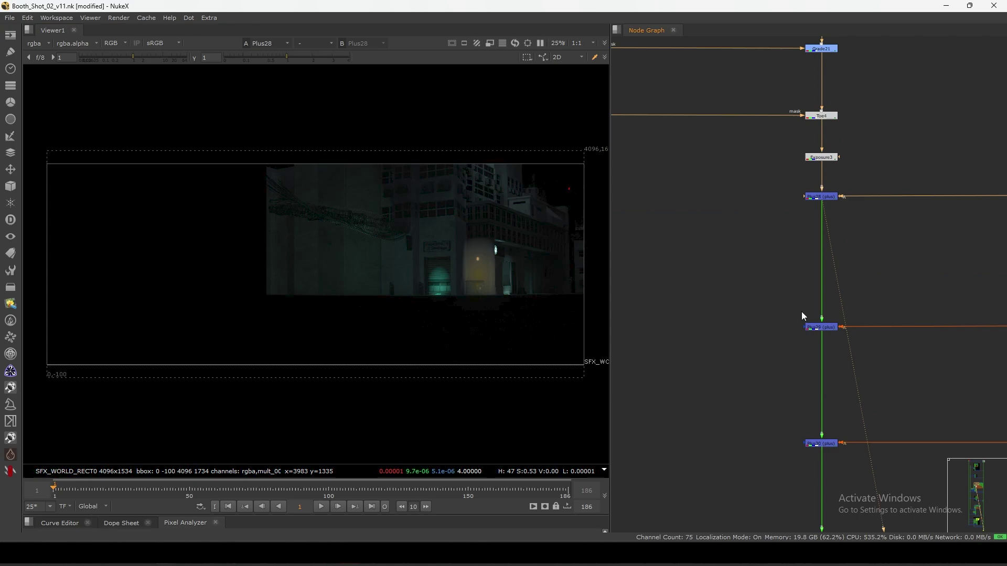
drag(790, 302, 853, 362)
key(1)
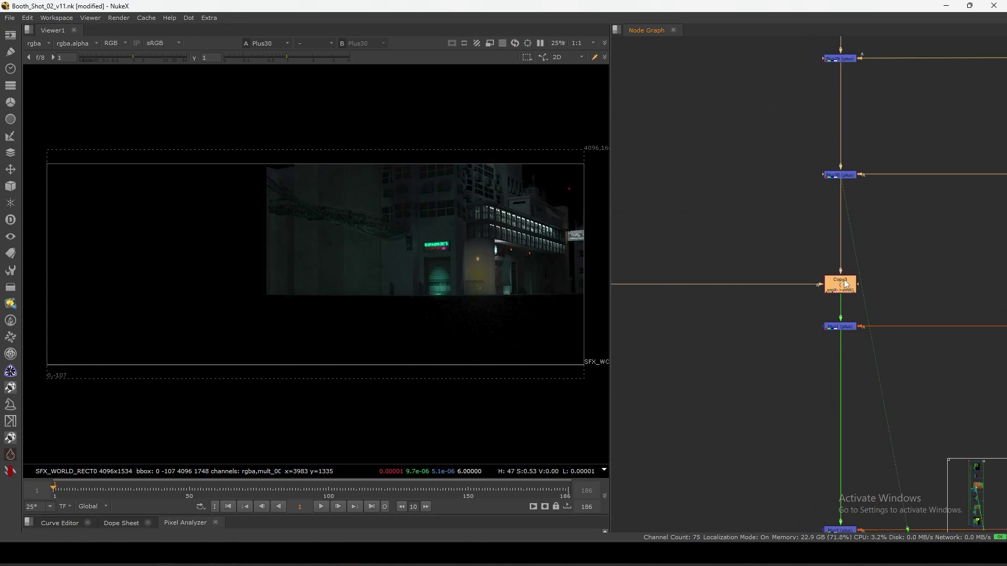
- View the Copy3 node and switch the viewer to its emit layer
scroll(924, 187, up, 3)
drag(924, 186, 776, 280)
mouse_move(911, 195)
mouse_down()
mouse_move(745, 218)
mouse_move(647, 275)
mouse_up()
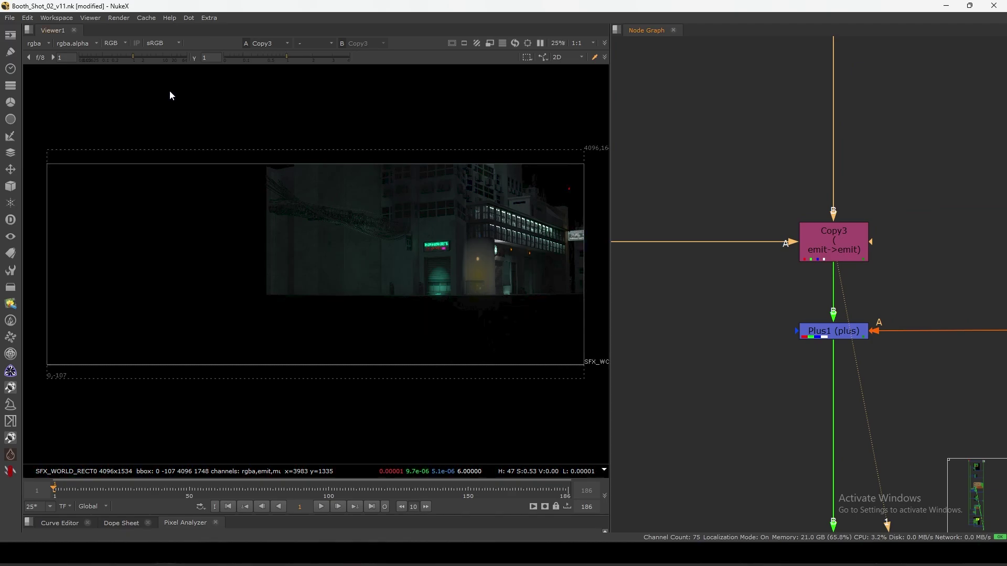
key(Page_Down)
- Follow the emit layer out to the main comp and view it at the Merge2 and Merge9 nodes
scroll(703, 316, down, 8)
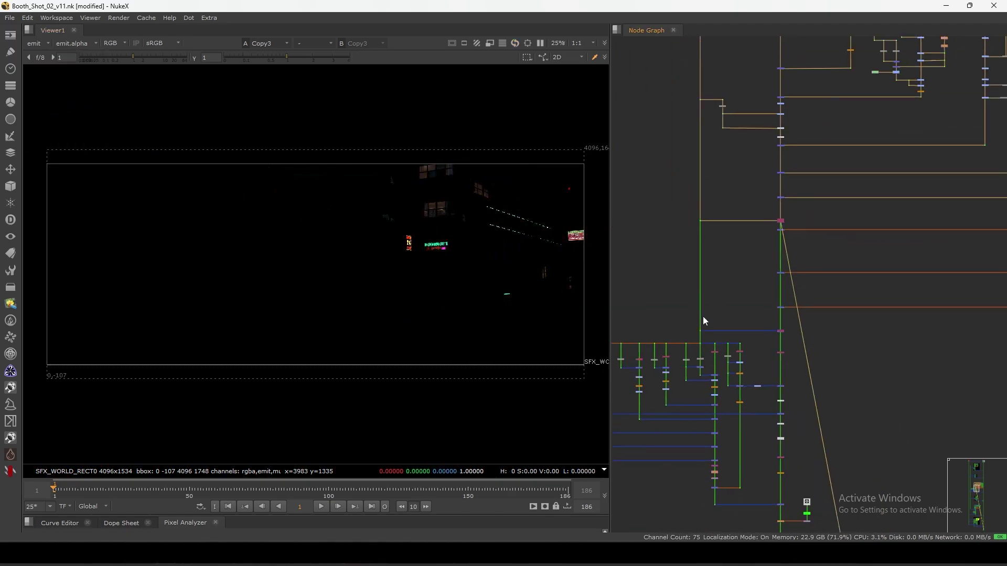
scroll(753, 334, up, 5)
drag(802, 244, 736, 308)
key(1)
middle_drag(730, 313, 834, 242)
scroll(830, 315, up, 10)
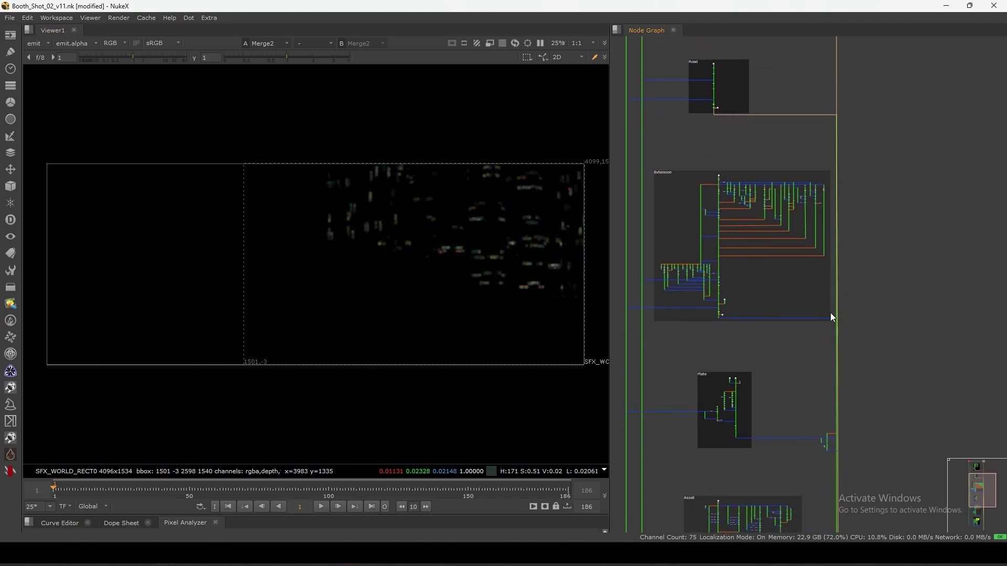
drag(945, 294, 828, 419)
key(1)
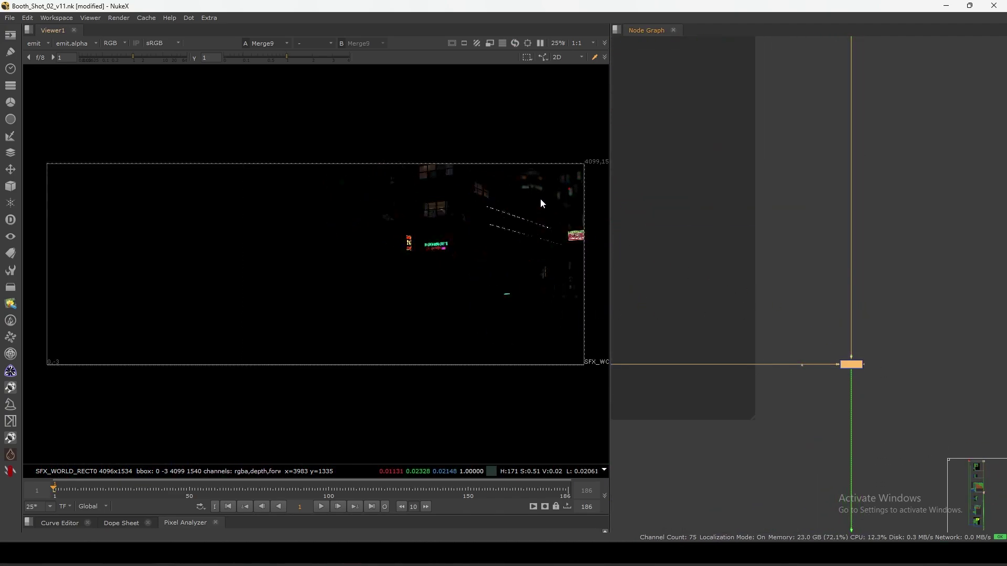
- Disable the Merge9 node to compare the emit layer without it, and set the viewer back to the rgba layer
key(d)
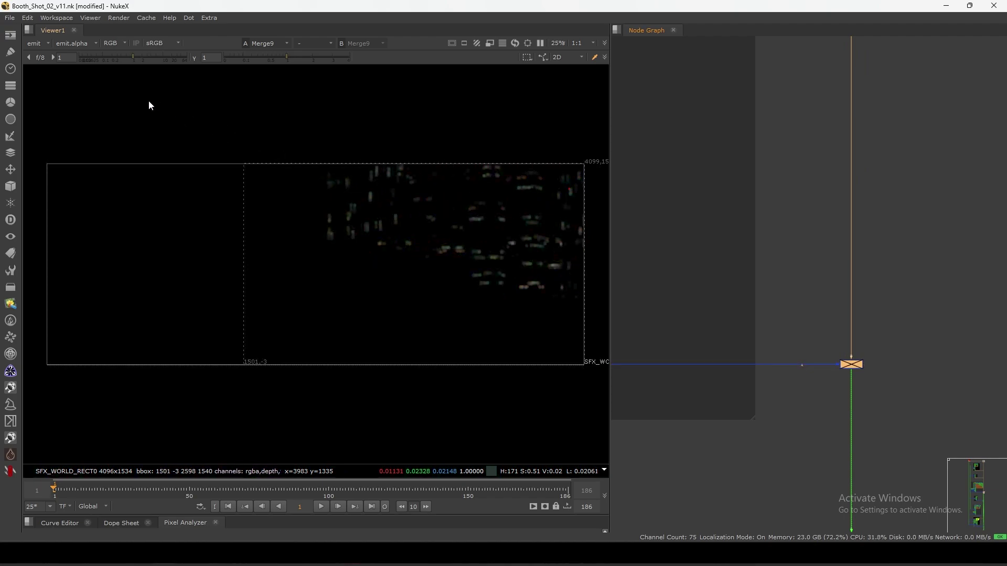
click(34, 43)
click(42, 74)
- Return to the Extension group's main branch and view the Copy3, Plus1 and Plus5 nodes in turn
scroll(718, 358, down, 8)
scroll(717, 358, up, 8)
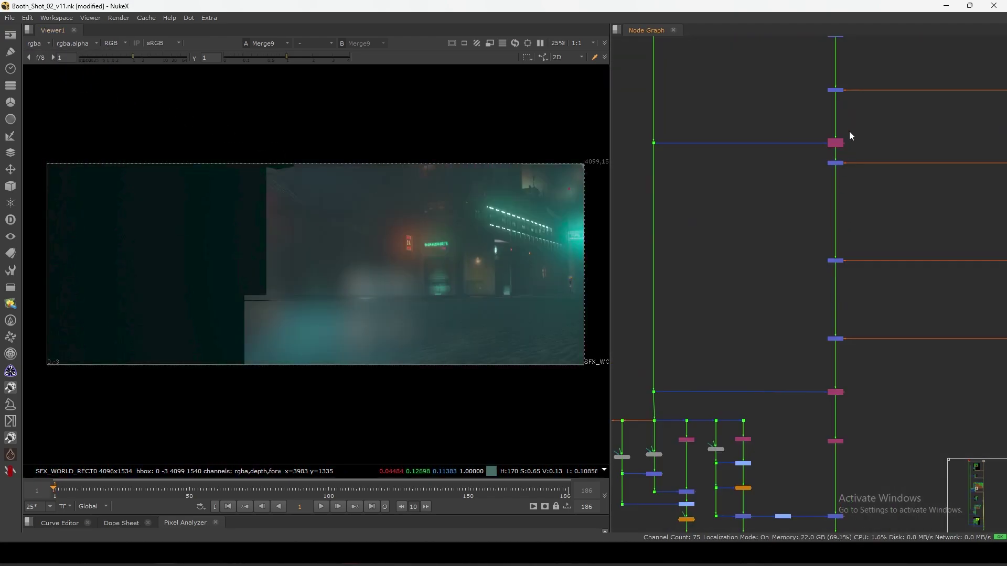
drag(866, 113, 813, 156)
key(1)
click(830, 168)
scroll(838, 186, up, 5)
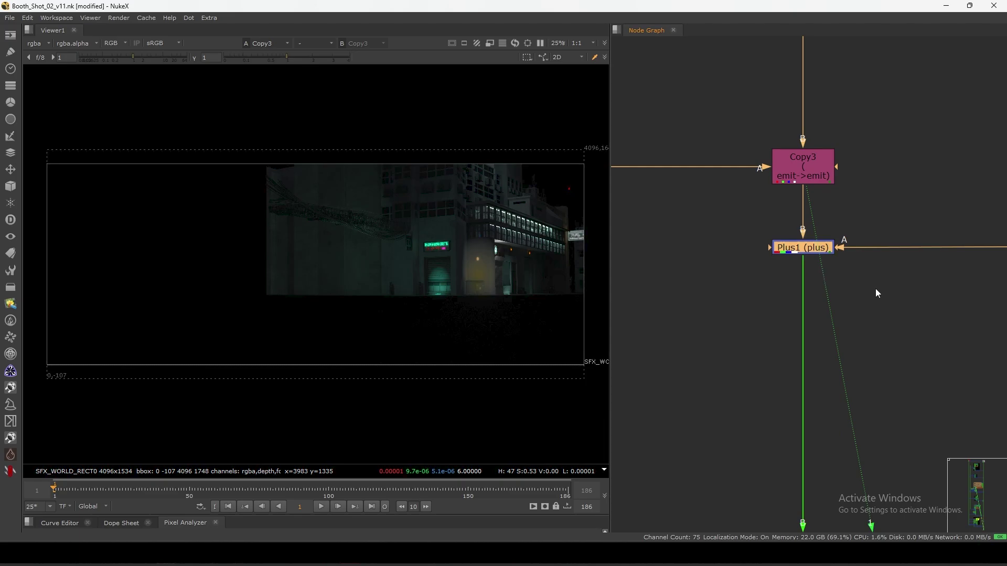
key(1)
scroll(795, 298, down, 2)
middle_drag(803, 402, 812, 268)
drag(752, 310, 847, 407)
key(1)
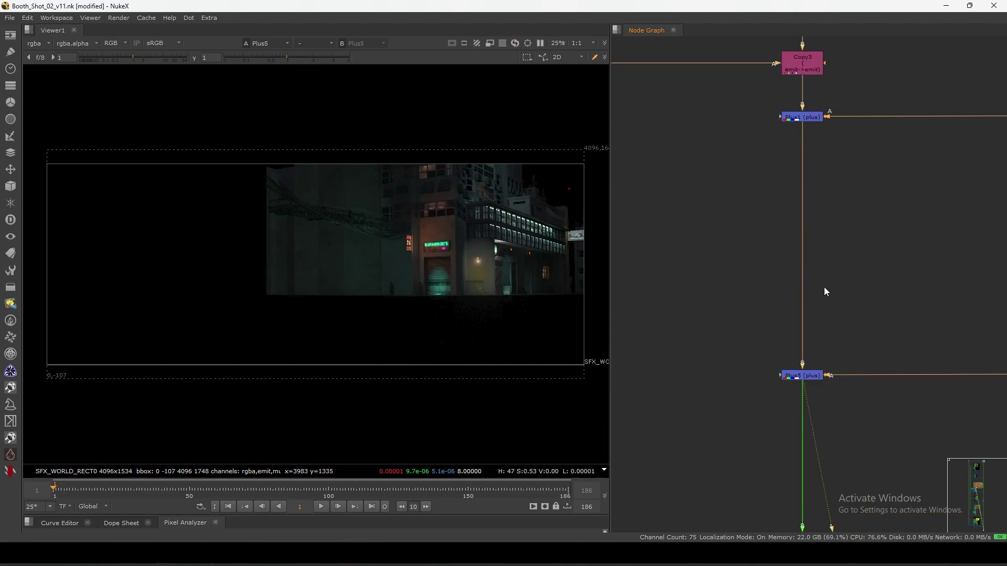
- View the Copy5 node and the Remove7 node below it in the main branch
scroll(789, 205, down, 3)
scroll(770, 253, up, 3)
drag(766, 241, 873, 310)
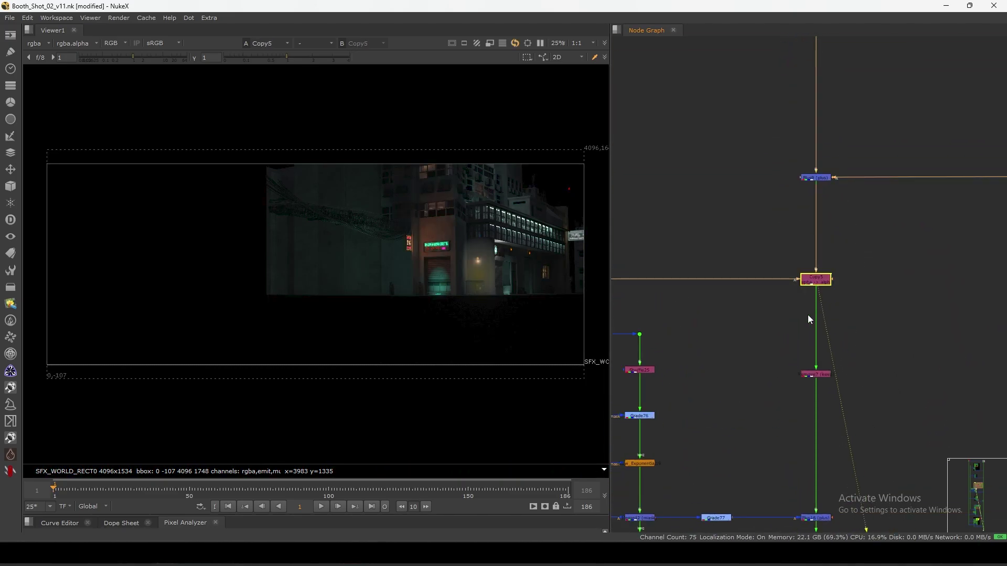
key(1)
middle_drag(799, 374, 843, 176)
click(840, 330)
key(1)
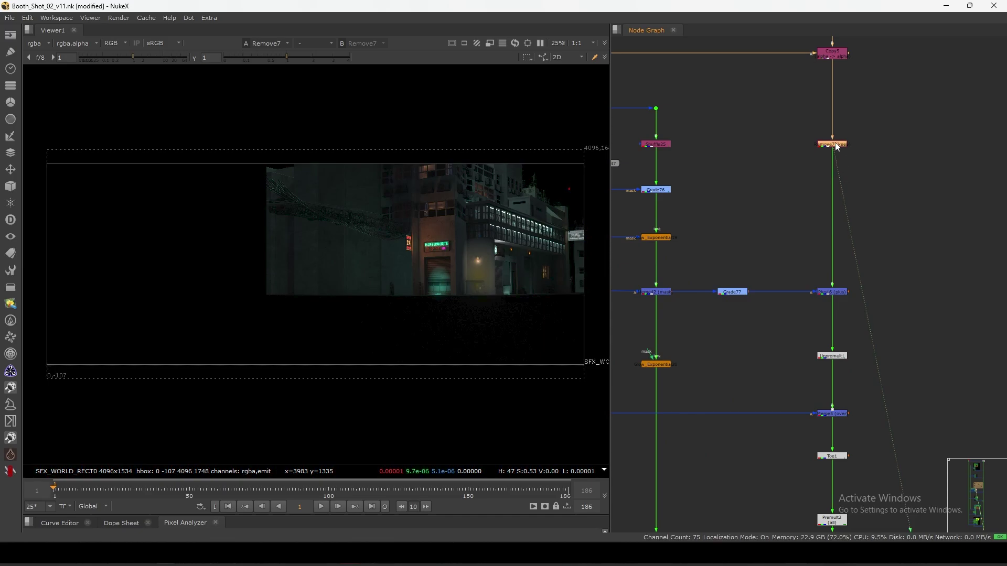
- View the Plus16, Unpremult1 and Toe1 nodes in turn down the main branch
drag(789, 248, 886, 314)
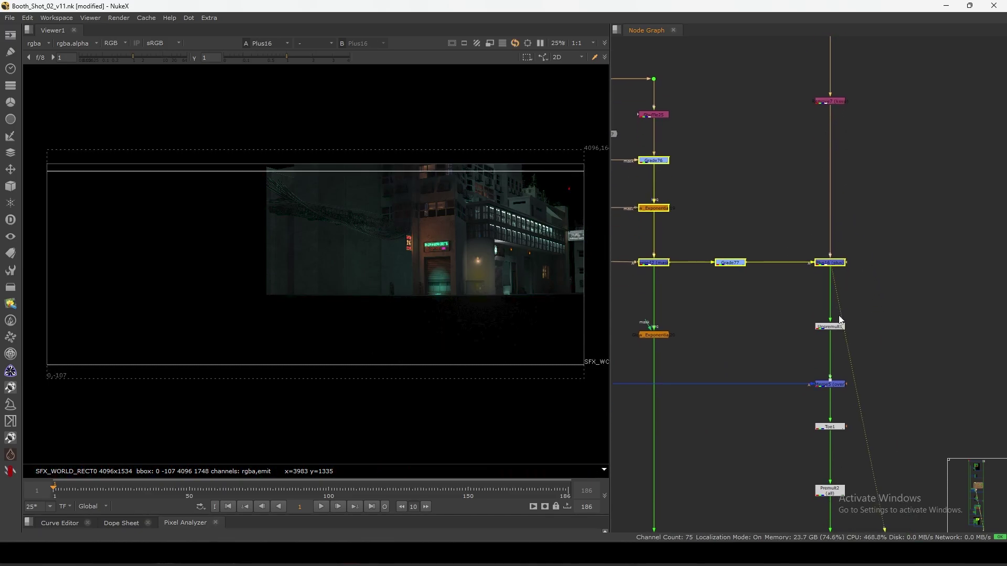
click(831, 329)
key(1)
scroll(841, 313, up, 3)
middle_drag(841, 313, 843, 267)
click(837, 360)
key(1)
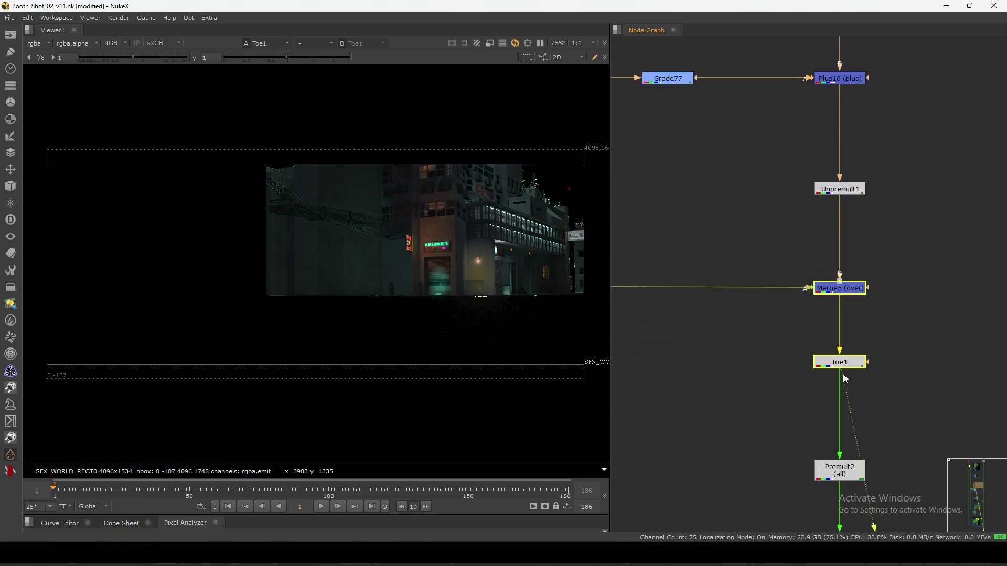
- View the Premult2 node and switch Toe1 off and on twice to compare its effect
middle_drag(842, 374, 850, 314)
click(854, 387)
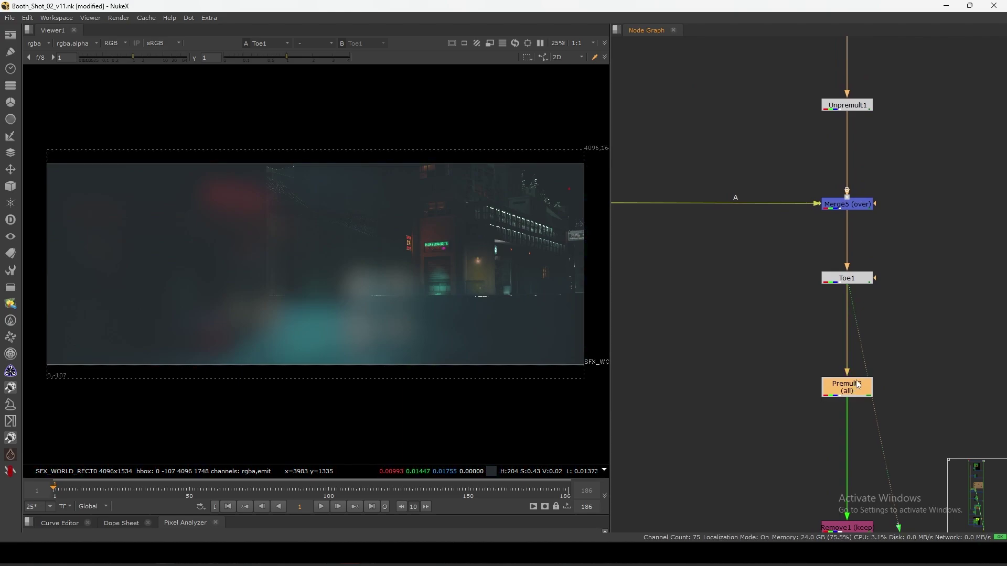
key(1)
drag(886, 260, 812, 302)
key(d)
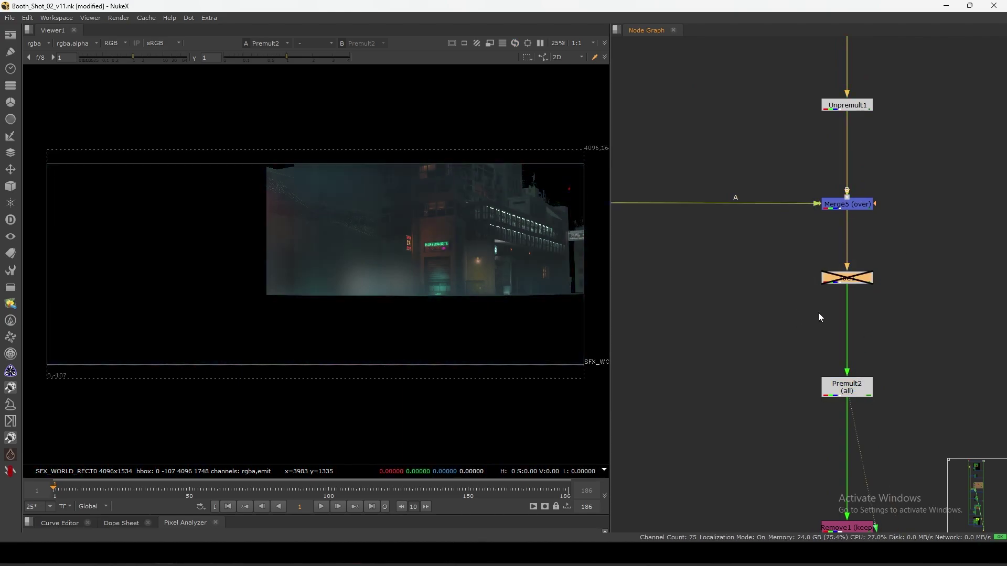
key(d)
key(d)
key(d)
- View the Remove1 node and the Glow_Exponential2 node below it
scroll(844, 248, down, 5)
scroll(820, 321, up, 5)
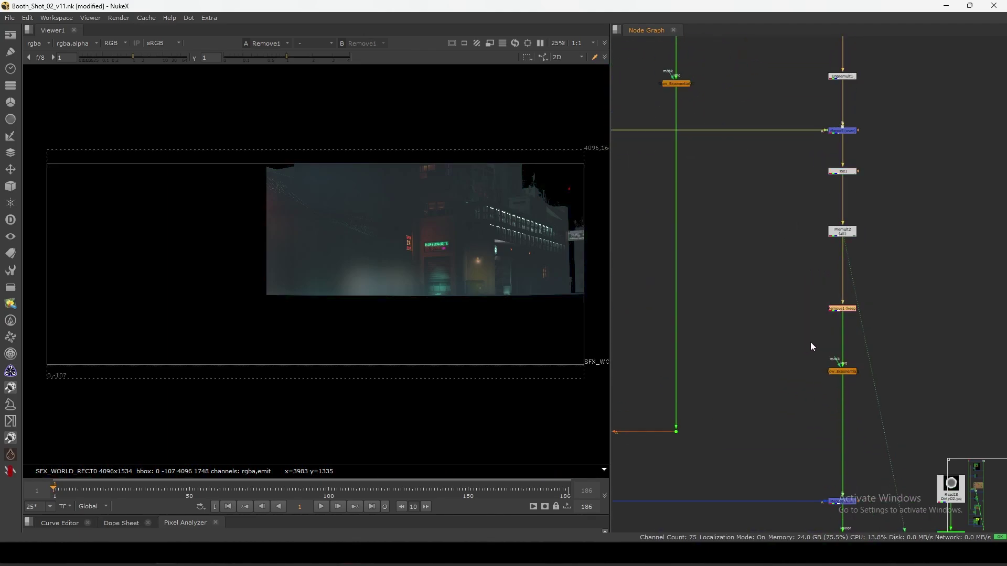
click(843, 294)
key(1)
drag(894, 346, 800, 406)
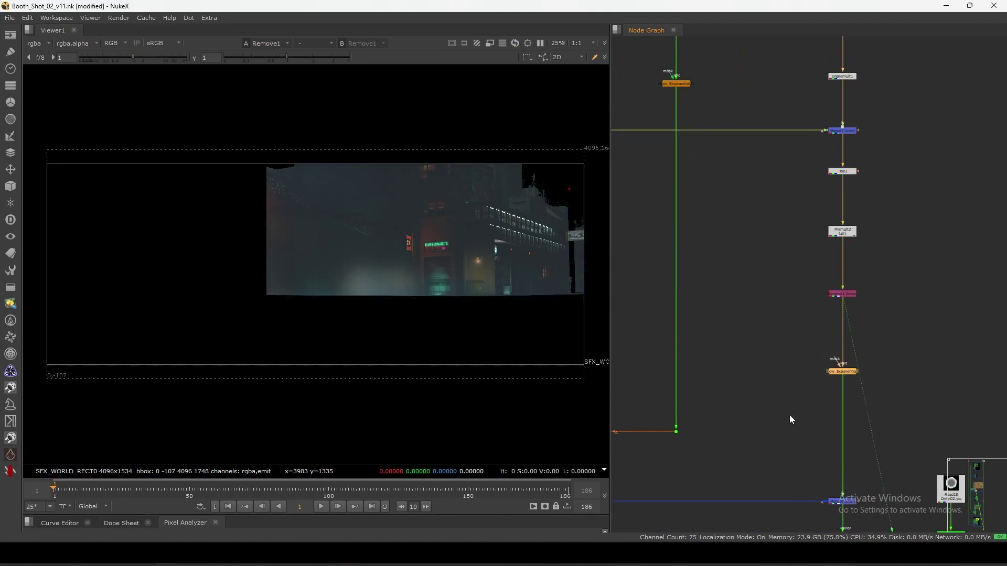
key(1)
- Switch the Glow_Exponential2 node off and back on to compare the glow on the building's lights up close
scroll(824, 389, up, 4)
drag(928, 288, 802, 344)
scroll(778, 371, up, 3)
key(d)
scroll(533, 238, up, 3)
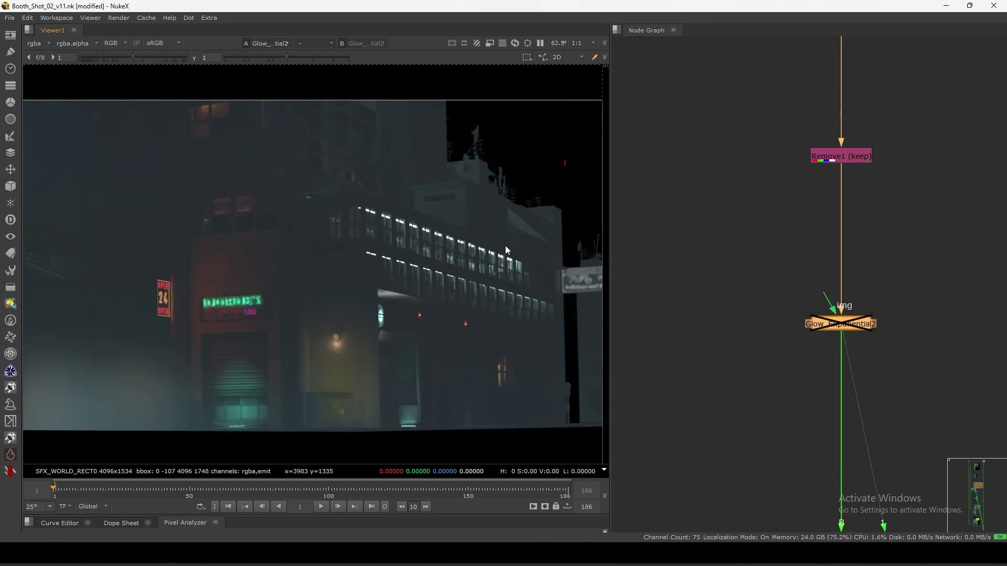
scroll(505, 246, down, 3)
scroll(807, 321, down, 5)
drag(909, 180, 811, 246)
key(d)
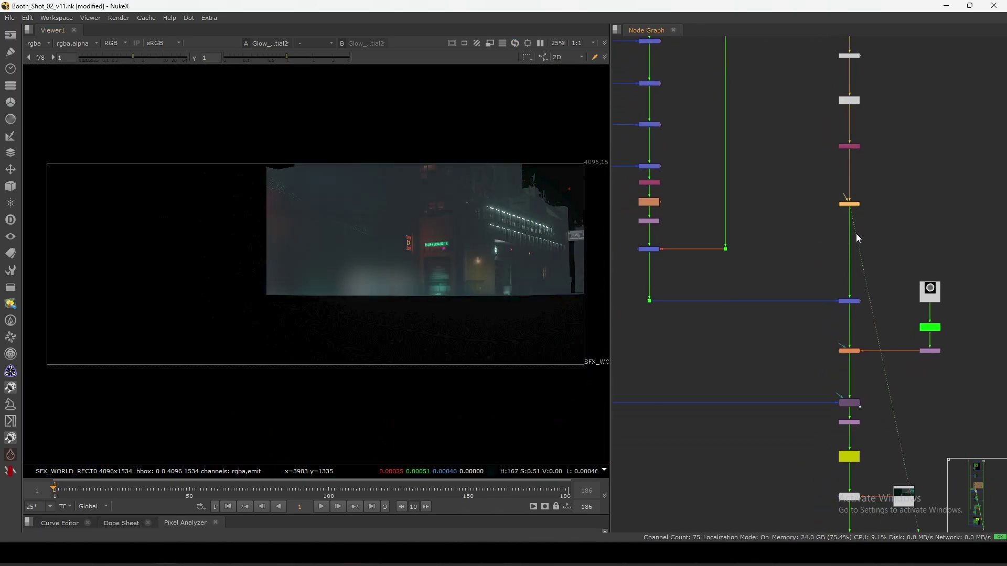
- View the combined emission glow branch at Dot13 and examine its mattes, Shuffle, Grade and glow nodes
scroll(856, 234, down, 5)
scroll(873, 192, up, 4)
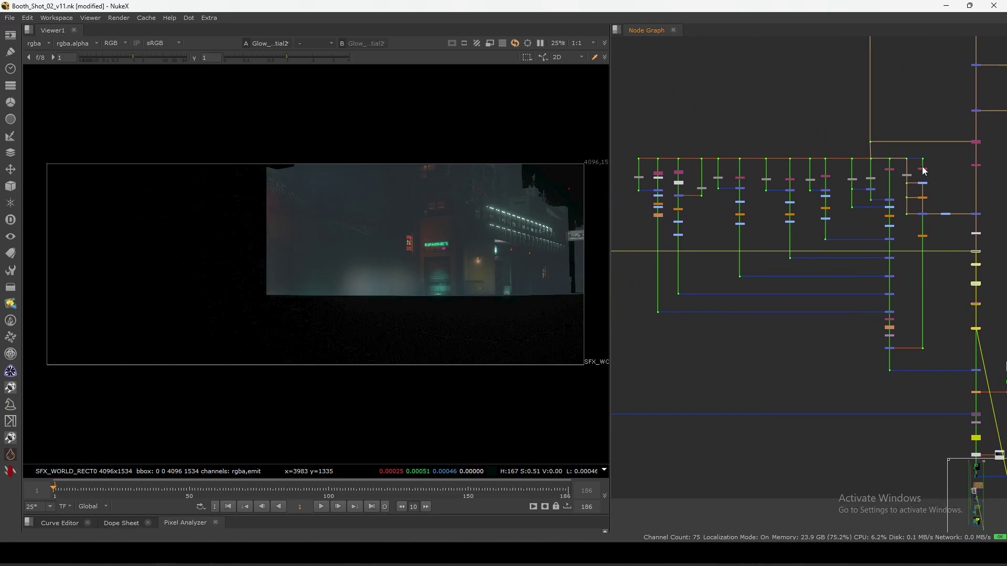
scroll(874, 192, up, 8)
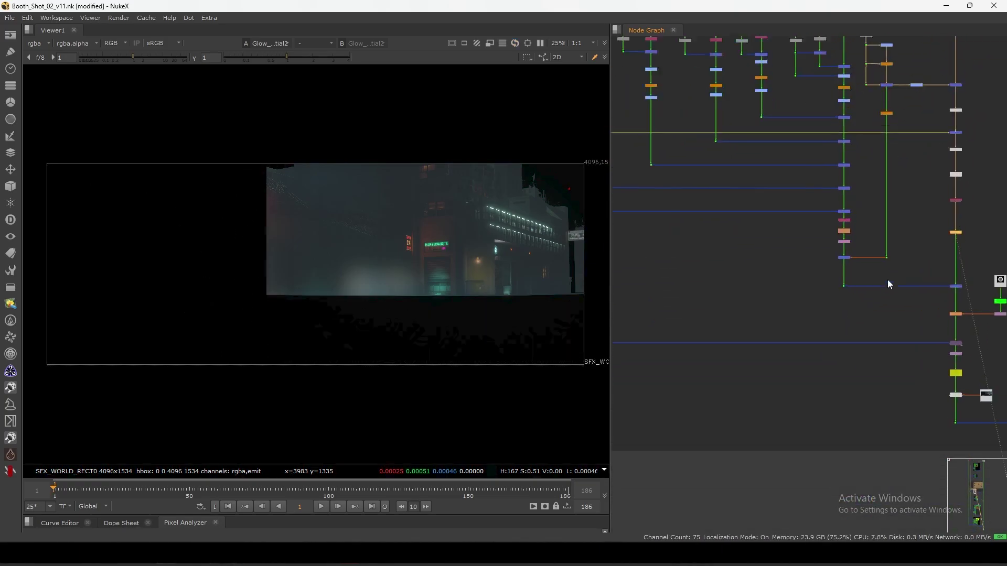
key(1)
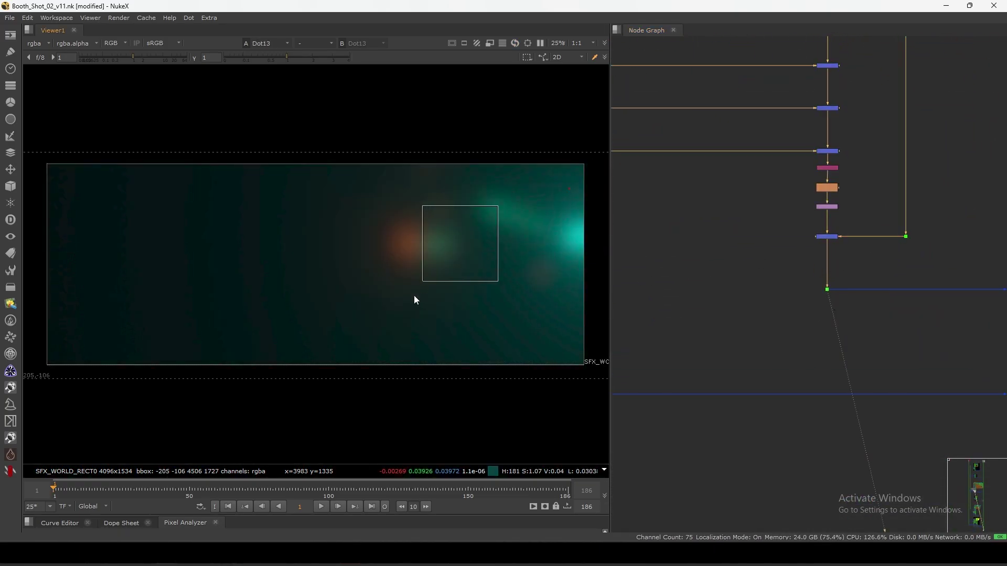
scroll(821, 281, down, 5)
scroll(819, 223, up, 5)
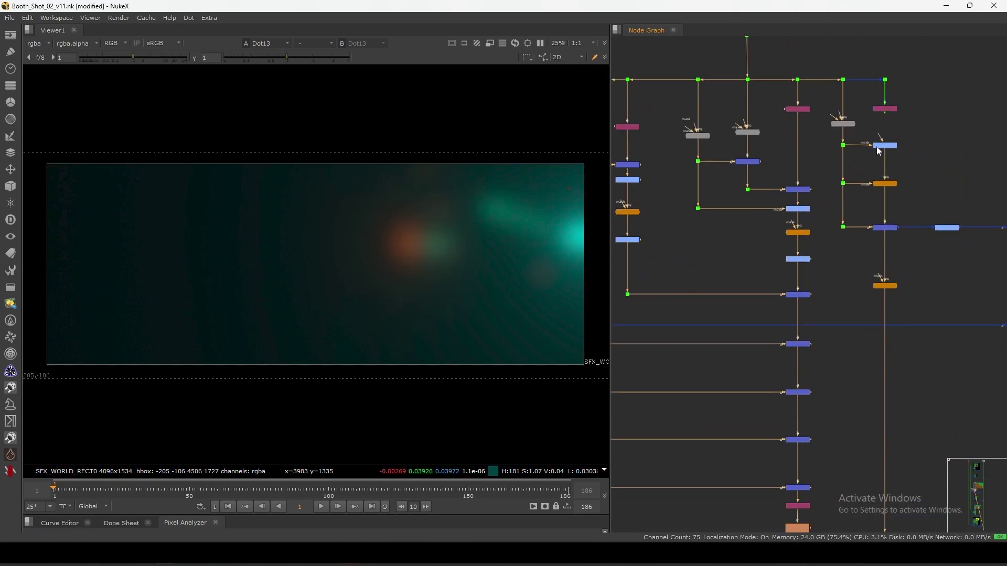
scroll(882, 131, up, 3)
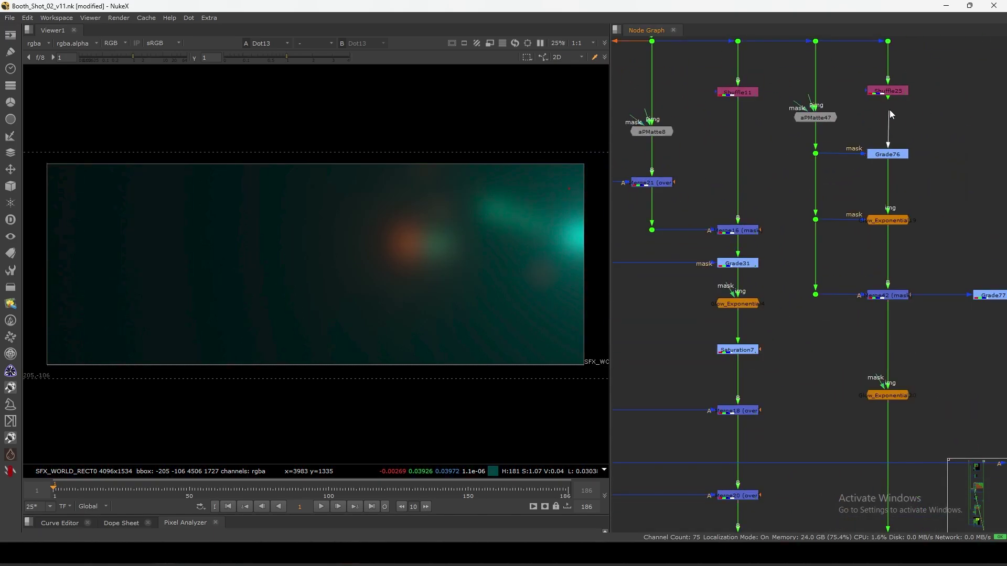
scroll(892, 122, down, 5)
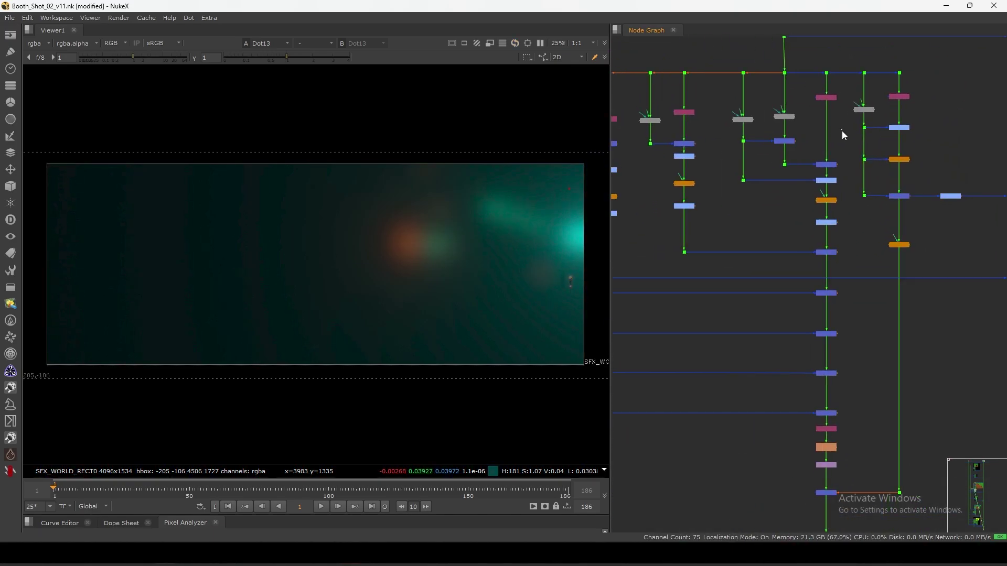
- View the individual light glows at the end dots of their branches, including Dot69, Dot73, Dot108 and Dot160
click(810, 172)
key(1)
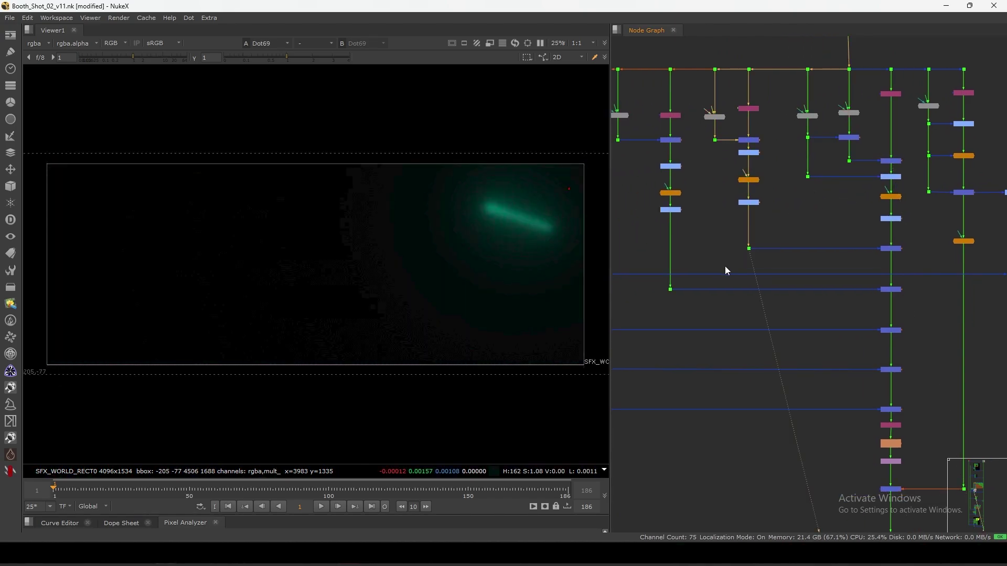
drag(697, 286, 755, 264)
key(1)
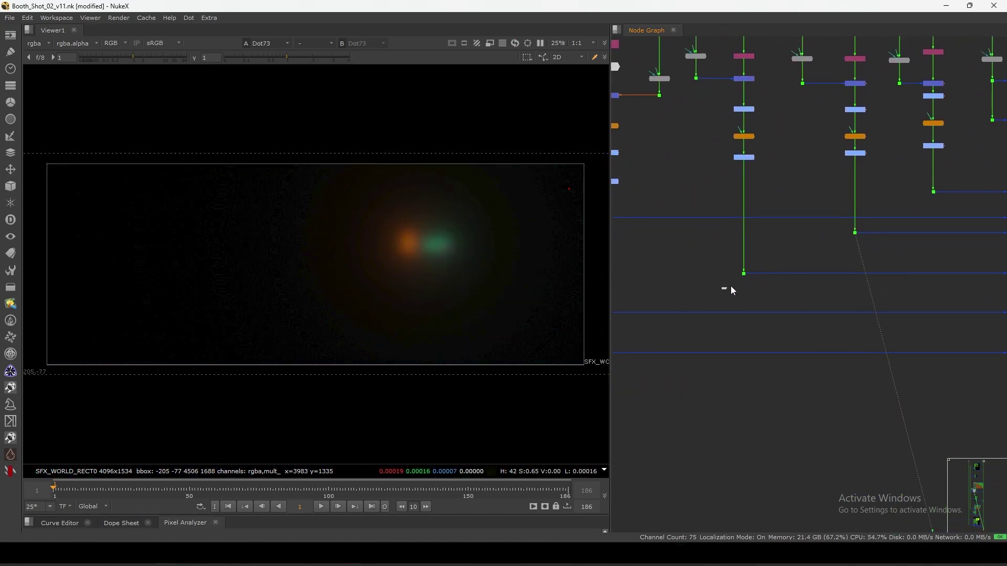
middle_drag(731, 285, 794, 252)
click(714, 308)
key(1)
drag(694, 346, 736, 292)
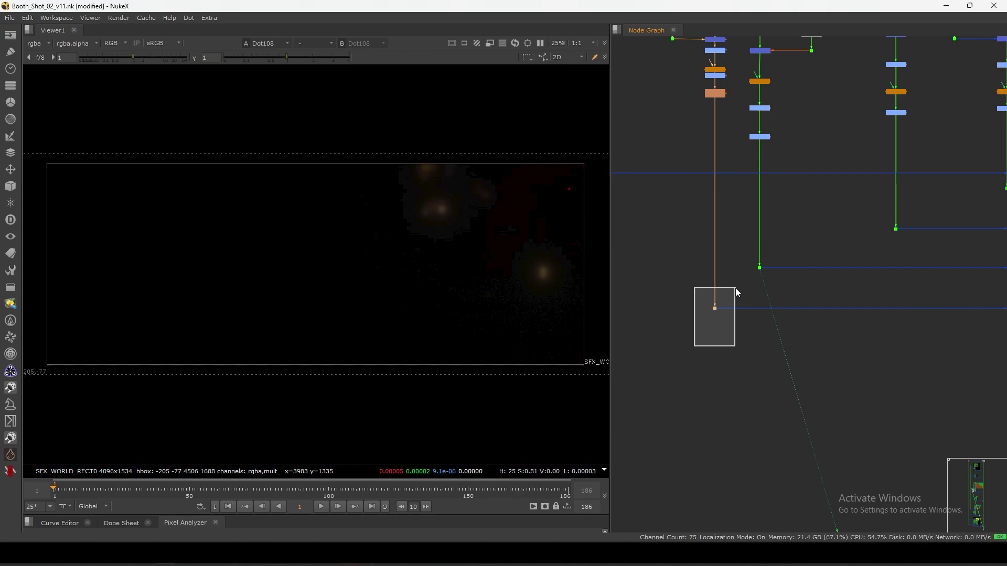
key(1)
- View the last glow merge above the Blur7 and Crop7 nodes, where the individual light glows are combined
scroll(810, 272, down, 4)
scroll(798, 273, up, 8)
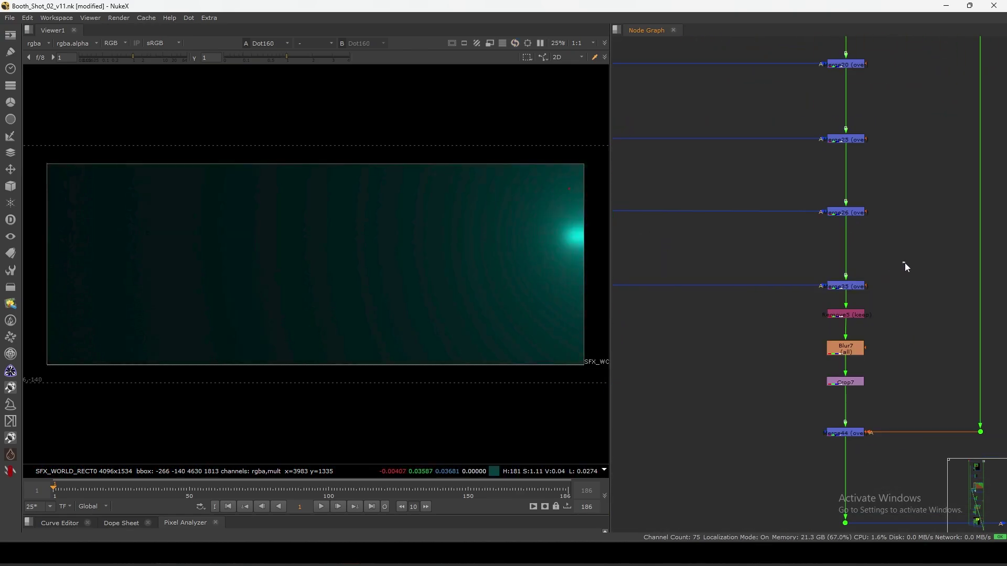
drag(904, 262, 811, 302)
key(1)
middle_drag(810, 356, 809, 270)
drag(791, 324, 889, 371)
- View the Glow_Exponential2 node, and the Merge6 node that adds the combined glows to it
middle_drag(829, 315, 870, 296)
click(854, 123)
key(1)
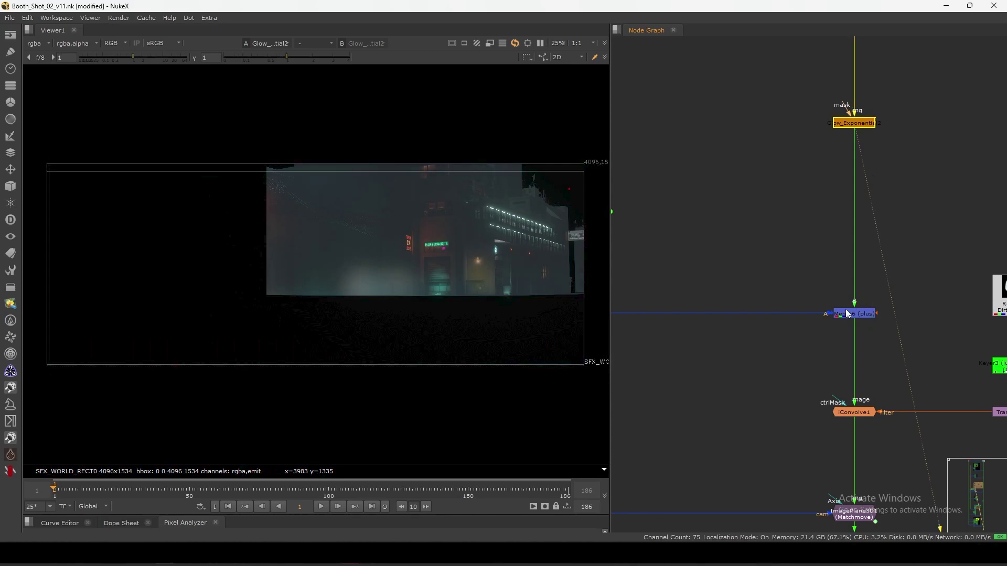
drag(812, 275, 910, 340)
key(1)
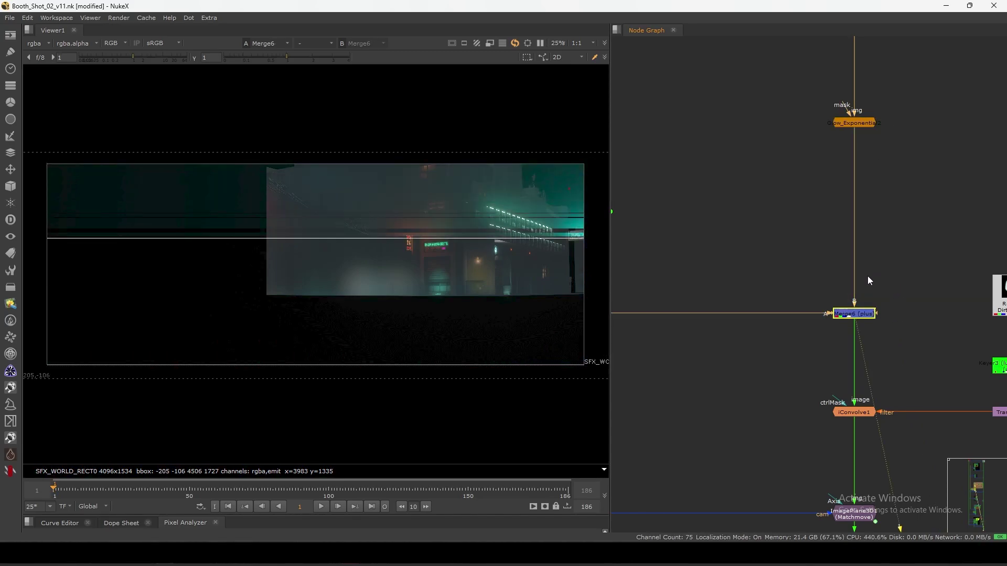
- Switch the Merge6 node off and back on to compare the image without the added glows
drag(918, 271, 801, 354)
key(d)
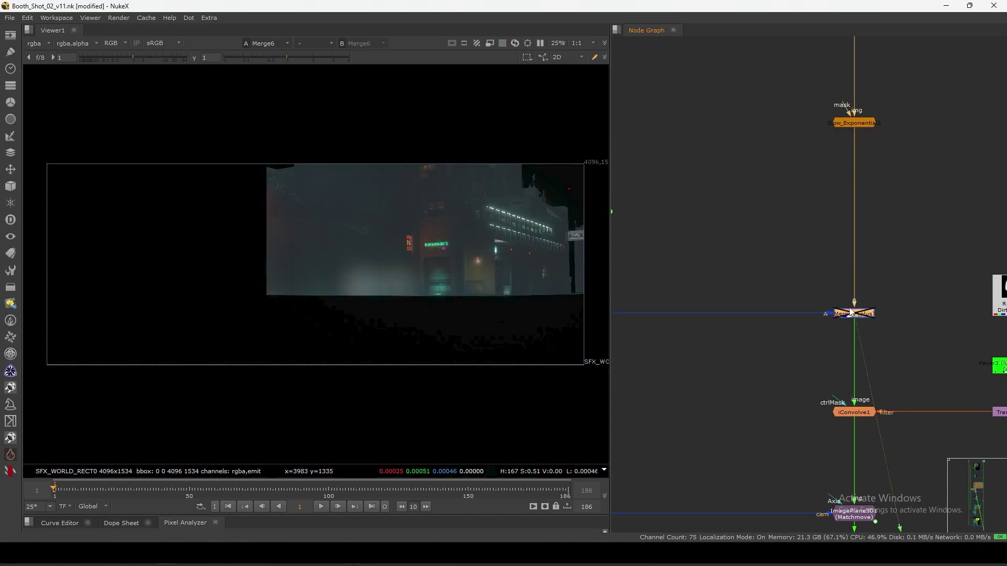
key(d)
- View the iConvolve1 node that filters the main branch with the DirtyDOF lens image
scroll(881, 277, down, 2)
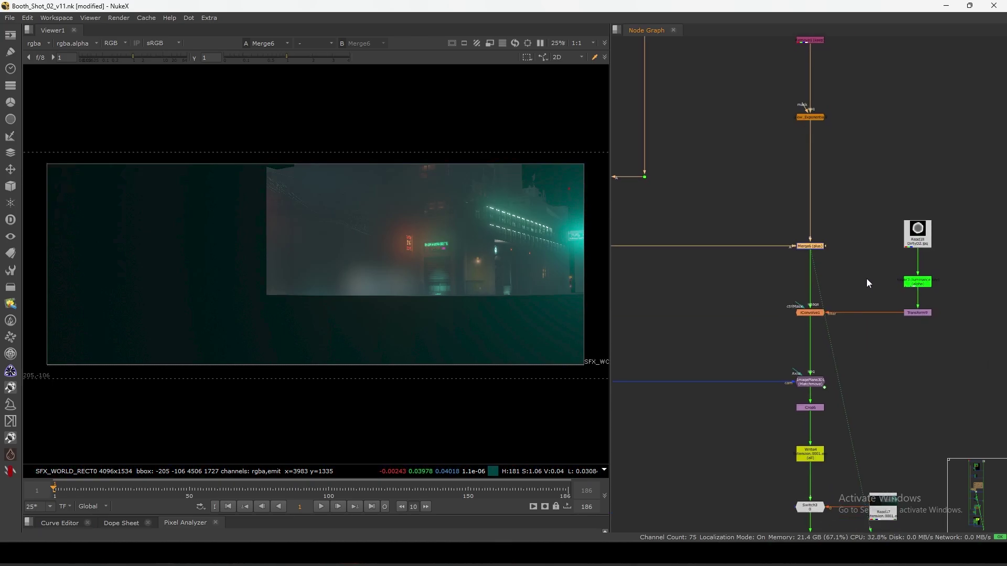
drag(881, 285, 767, 347)
scroll(858, 291, up, 2)
key(1)
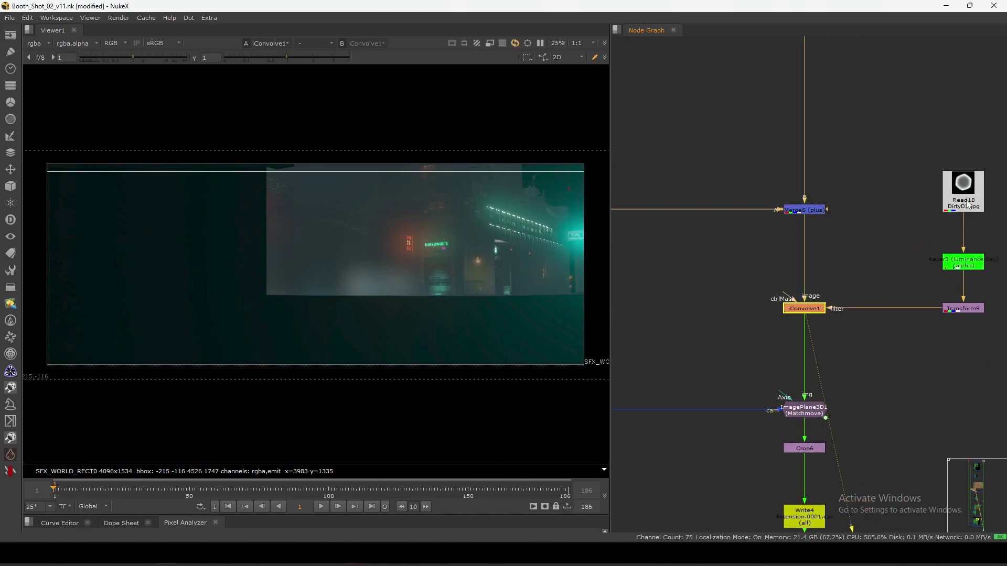
- Open the iConvolve1 node's properties to examine its min and max size, multiplier and filter channel settings, and close them
drag(867, 277, 757, 349)
scroll(853, 269, up, 2)
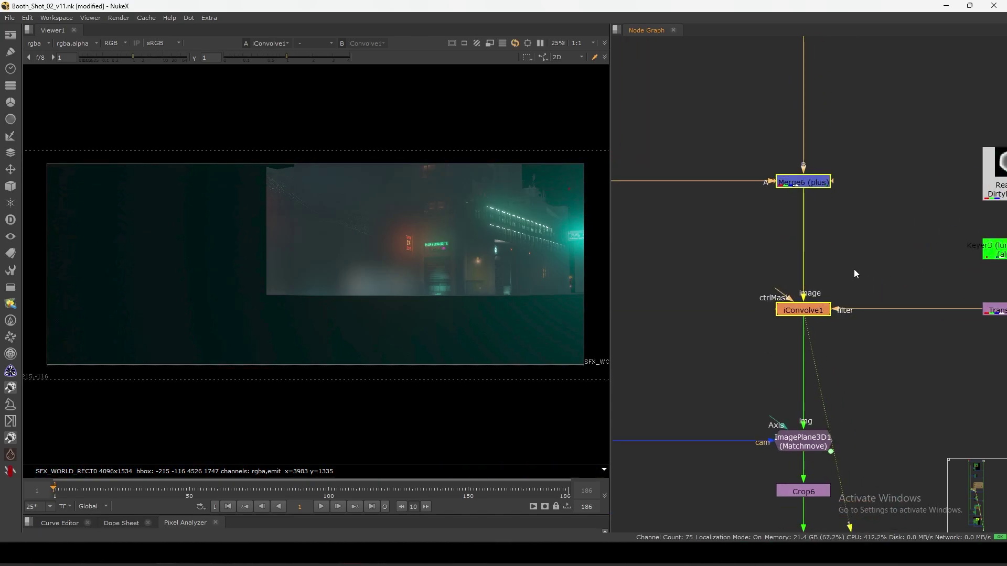
double_click(803, 310)
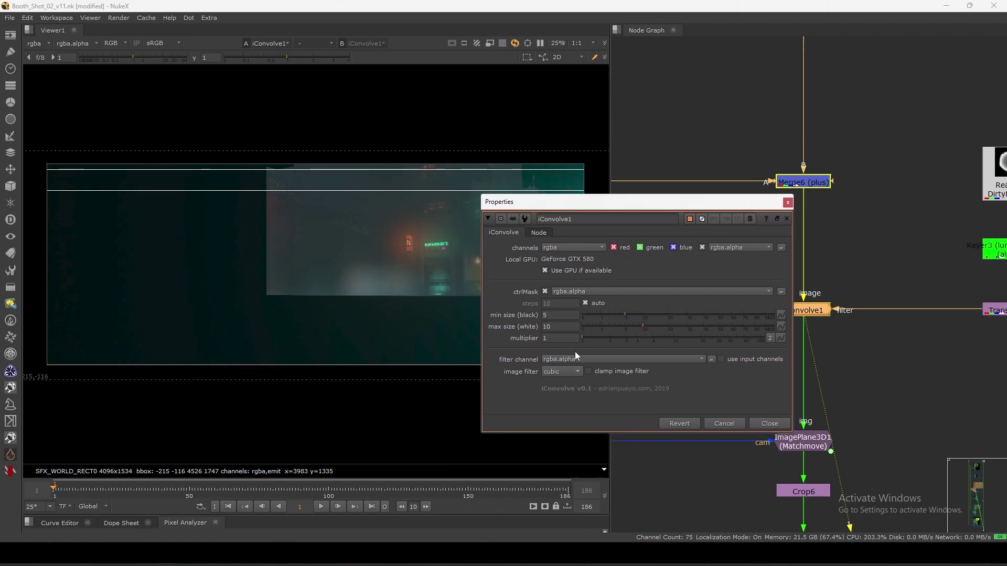
click(769, 423)
drag(726, 267, 870, 342)
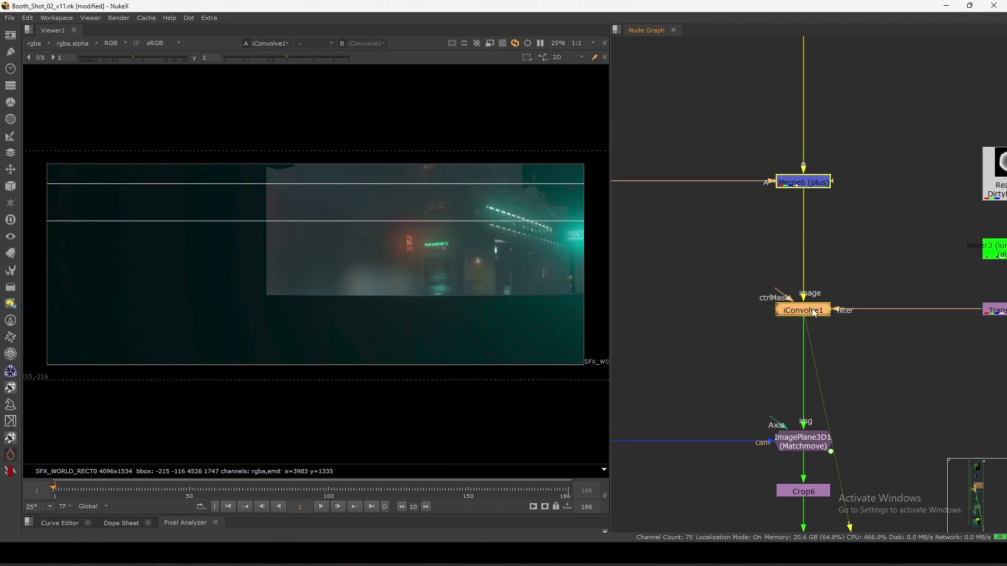
- Open the iConvolve1 node's internal graph to examine how its ZDefocus node is built, and close that graph
double_click(803, 310)
key(ctrl+Return)
drag(747, 203, 638, 248)
scroll(787, 314, up, 3)
drag(762, 299, 750, 292)
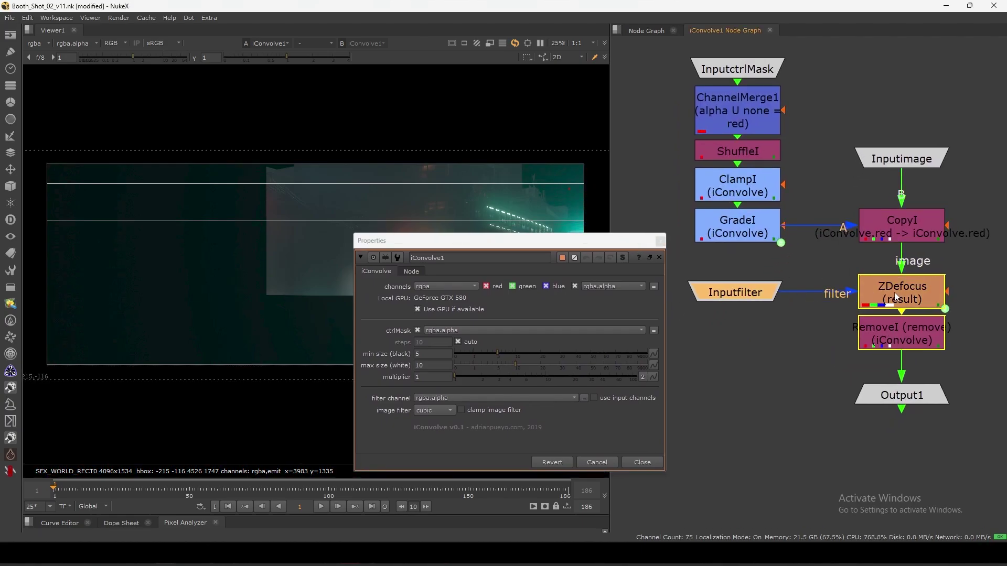
click(770, 30)
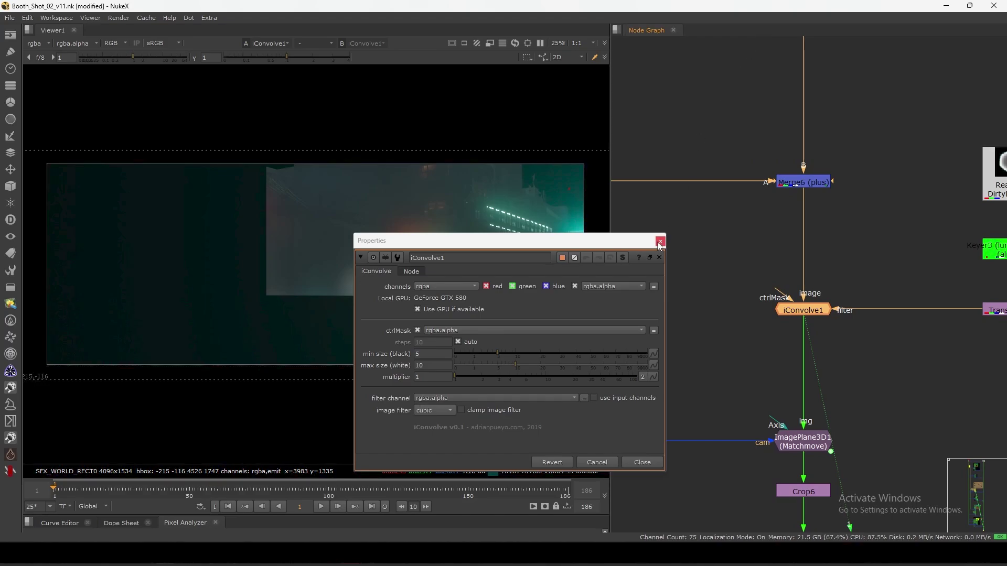
- View the Crop6 node below the ImagePlane3D1 match-move on the Extension branch
scroll(807, 285, down, 2)
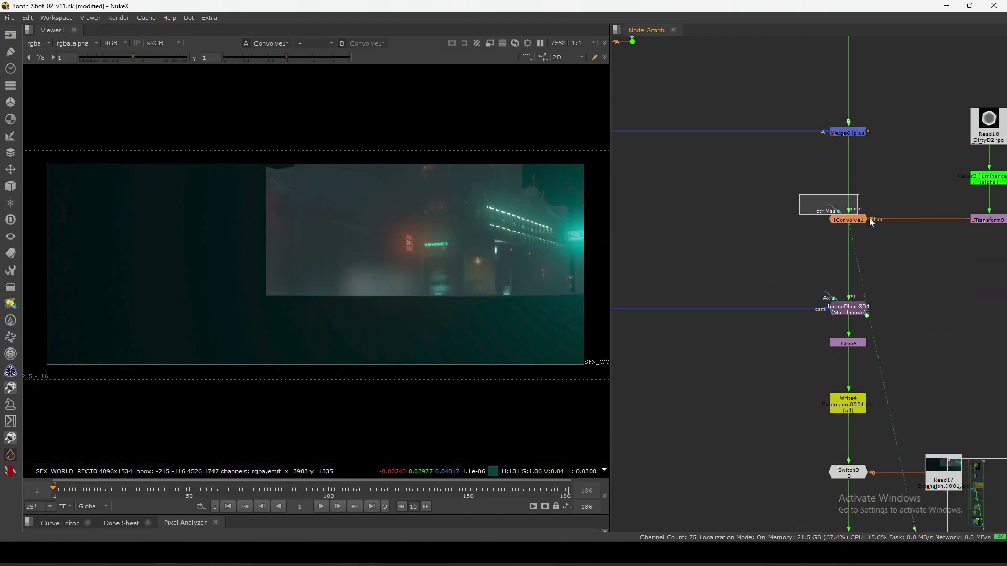
drag(856, 345, 857, 355)
key(1)
scroll(857, 355, down, 3)
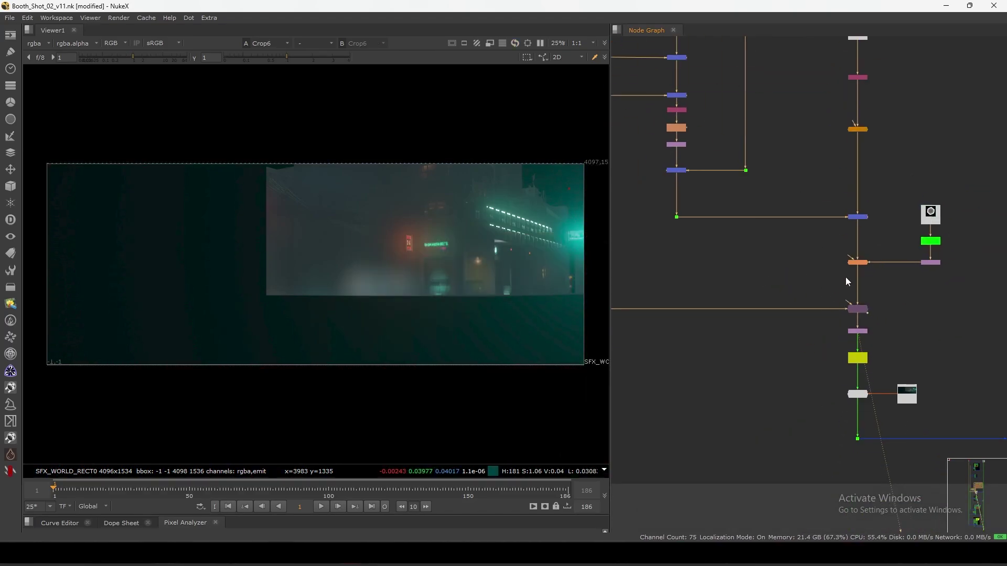
- View the pre-rendered Extension sequence in the Read17 node, play part of it and return to the first frame
drag(850, 247, 813, 370)
scroll(814, 265, up, 3)
middle_drag(813, 370, 819, 294)
click(959, 317)
key(1)
middle_drag(901, 339, 901, 277)
key(l)
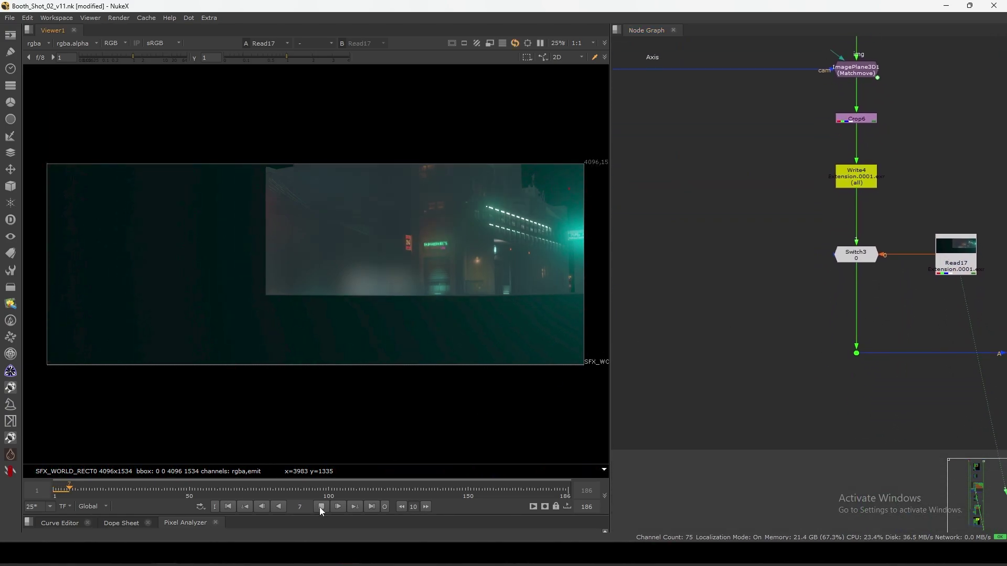
click(230, 506)
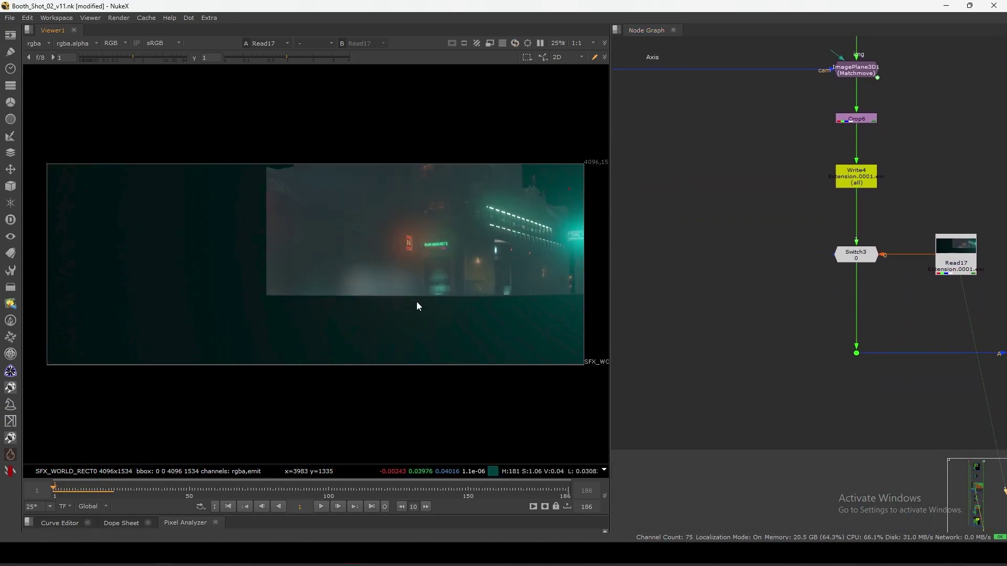
click(68, 490)
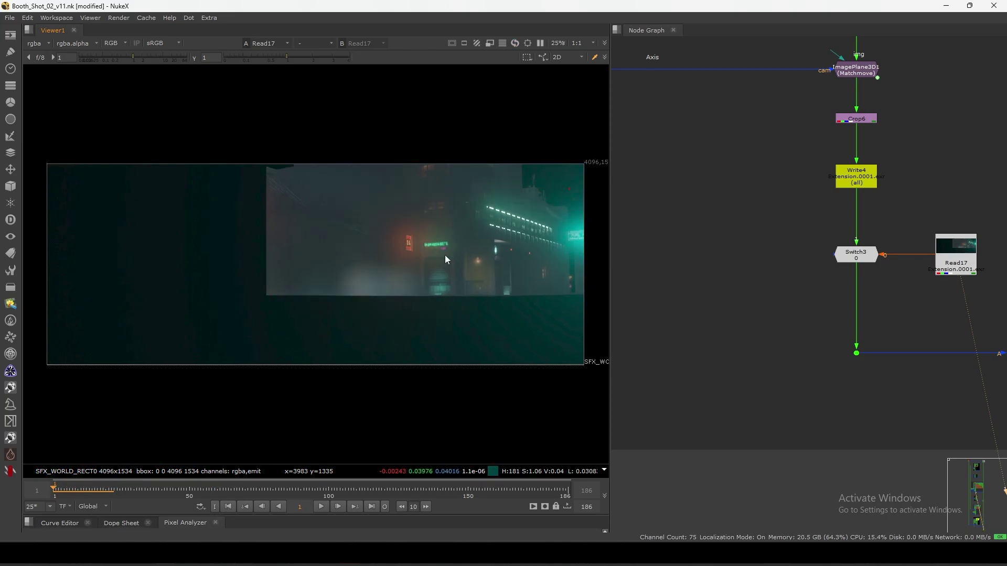
- View the Dot16 output at the end of the Extension group
drag(916, 299, 776, 398)
key(1)
scroll(715, 358, down, 3)
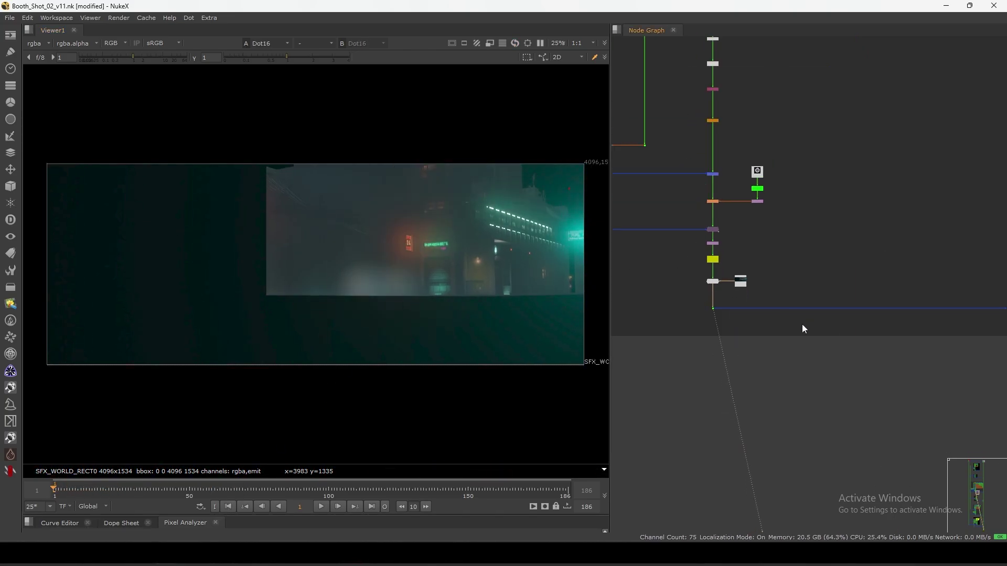
- Compare the main branch at Merge2 with Merge9, where the Extension group is merged in
scroll(733, 331, down, 5)
scroll(878, 241, down, 2)
key(1)
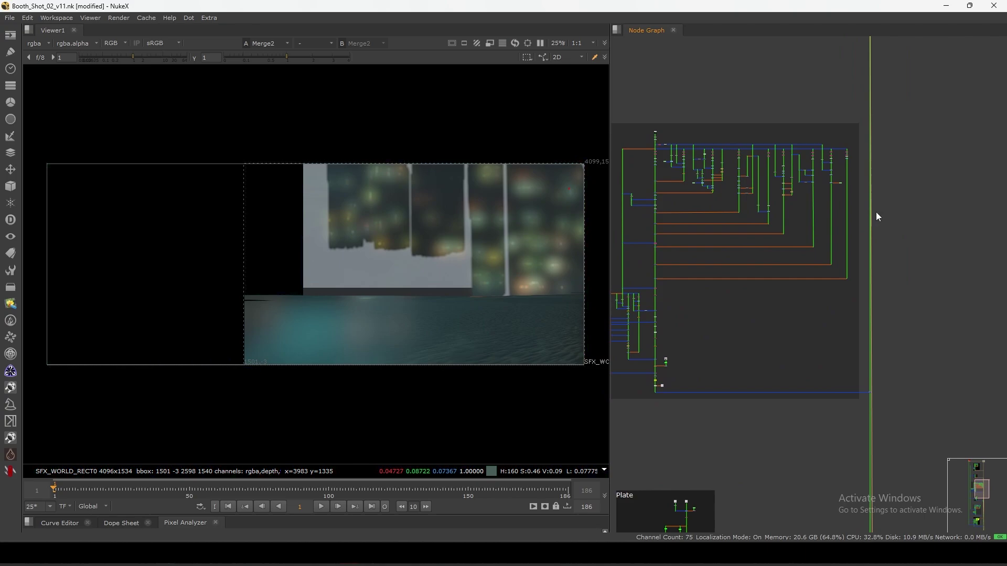
drag(910, 366, 854, 424)
key(1)
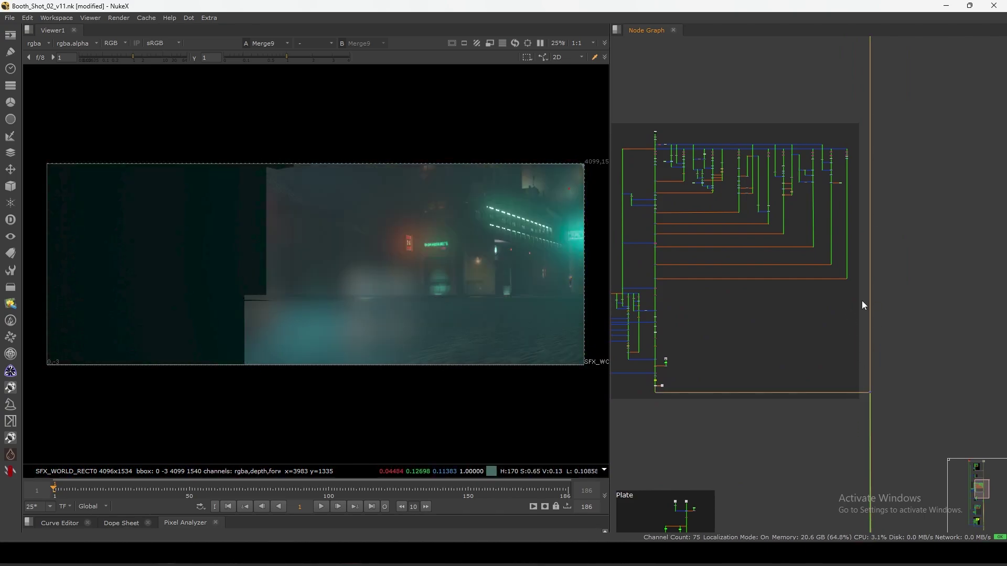
- View the main branch's merges in sequence, from Merge10 and the upper groups down to the Extension's Merge9
scroll(867, 307, down, 3)
click(882, 204)
key(1)
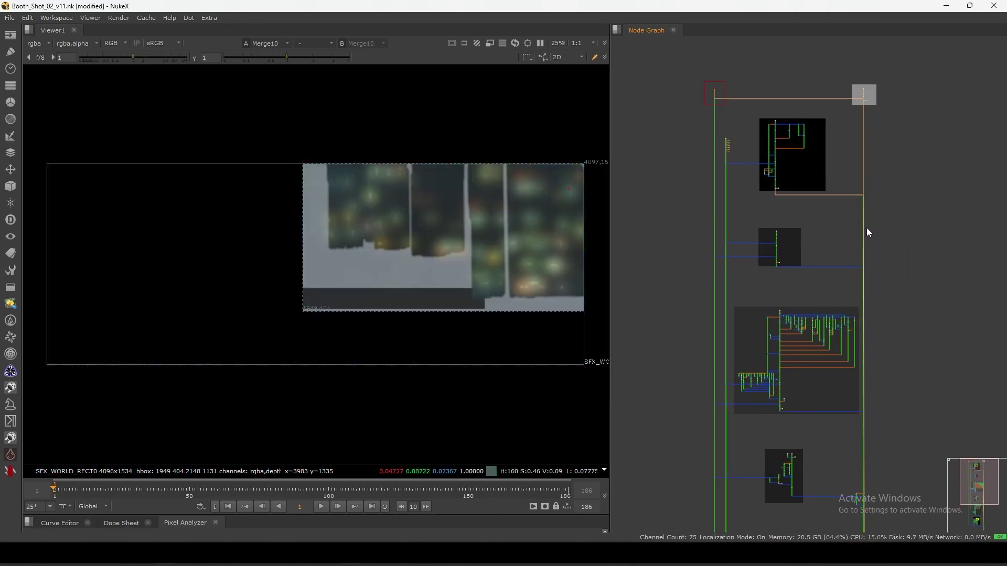
click(867, 99)
key(1)
click(863, 195)
key(1)
click(861, 265)
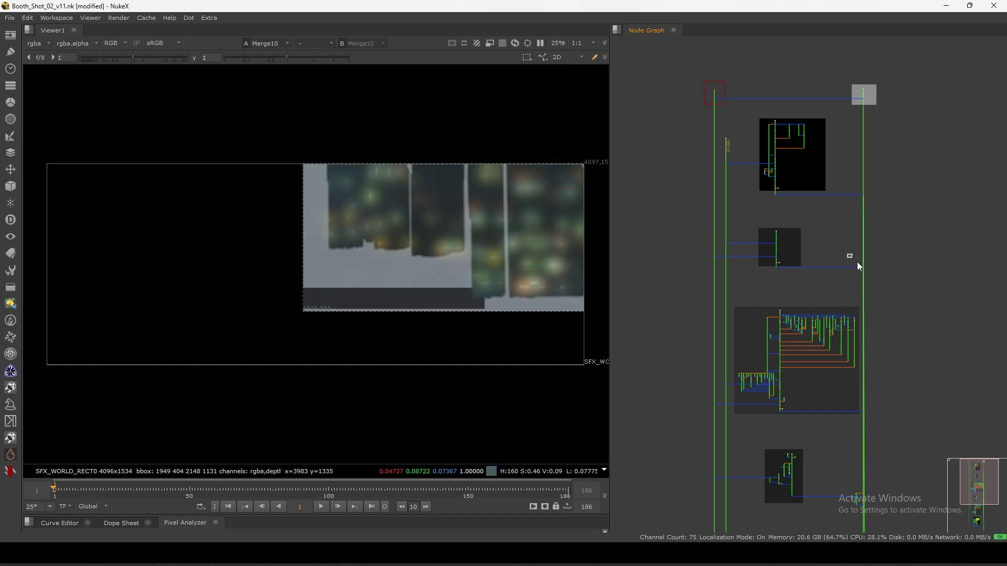
key(1)
key(1)
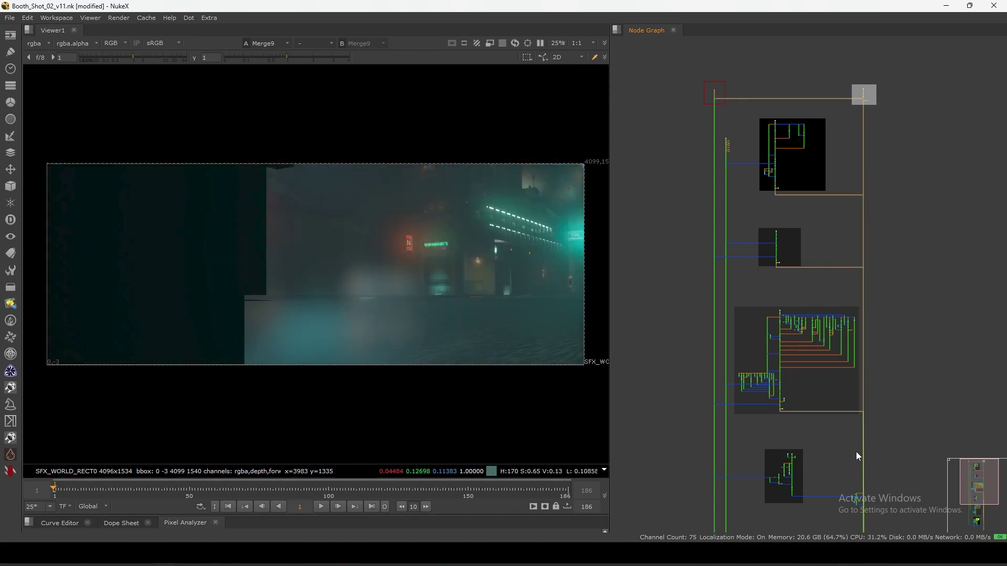
- View the Read10 source plate in the Plate group and temporarily mark the building area behind the car with a sample box
middle_drag(856, 451, 890, 261)
scroll(888, 219, up, 3)
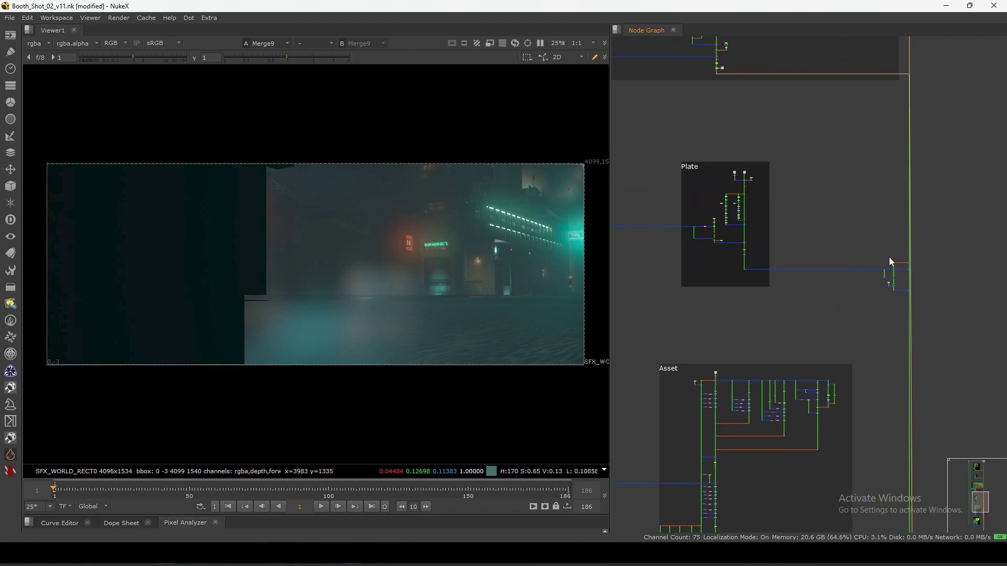
scroll(885, 249, down, 3)
scroll(866, 247, up, 8)
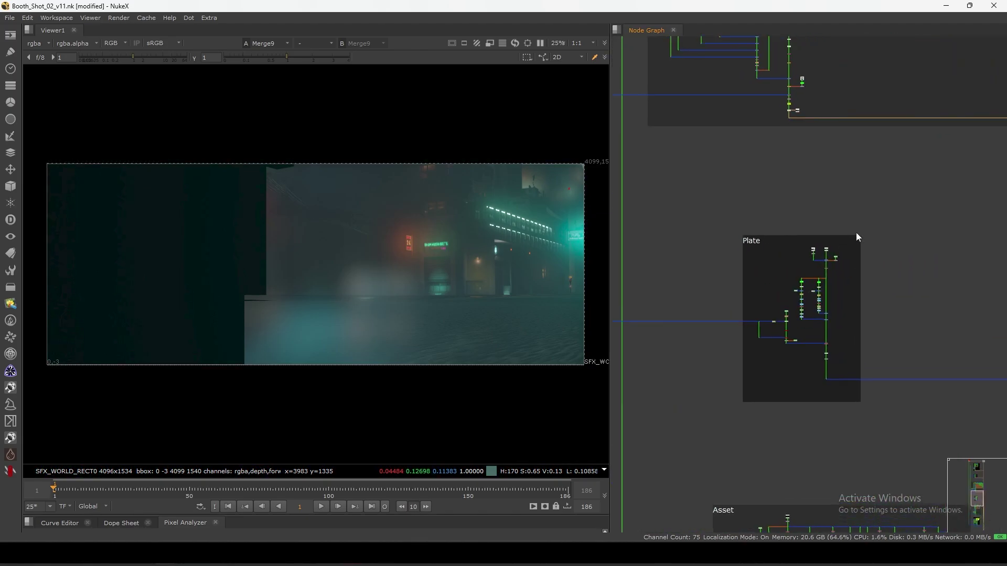
scroll(827, 286, down, 6)
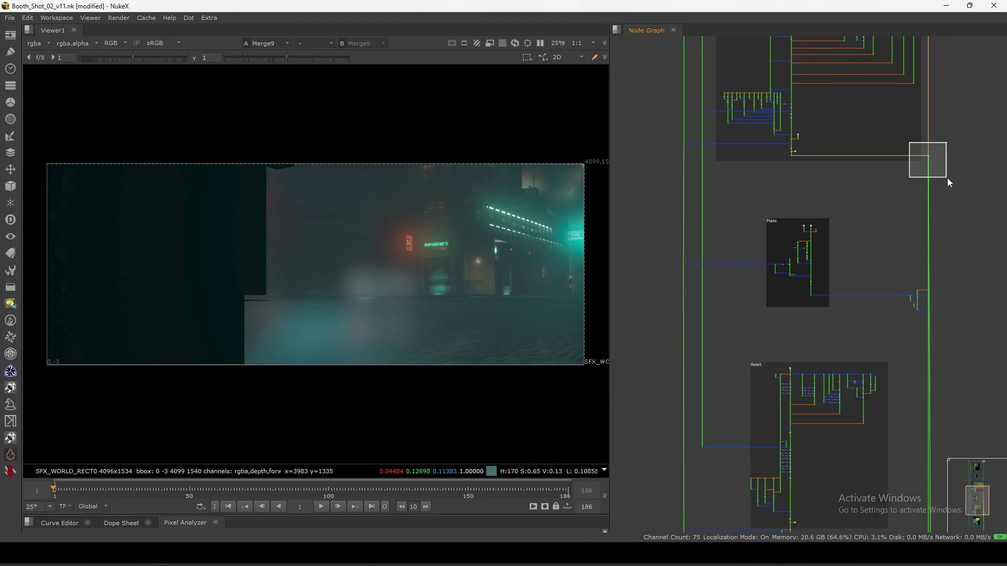
scroll(841, 206, up, 6)
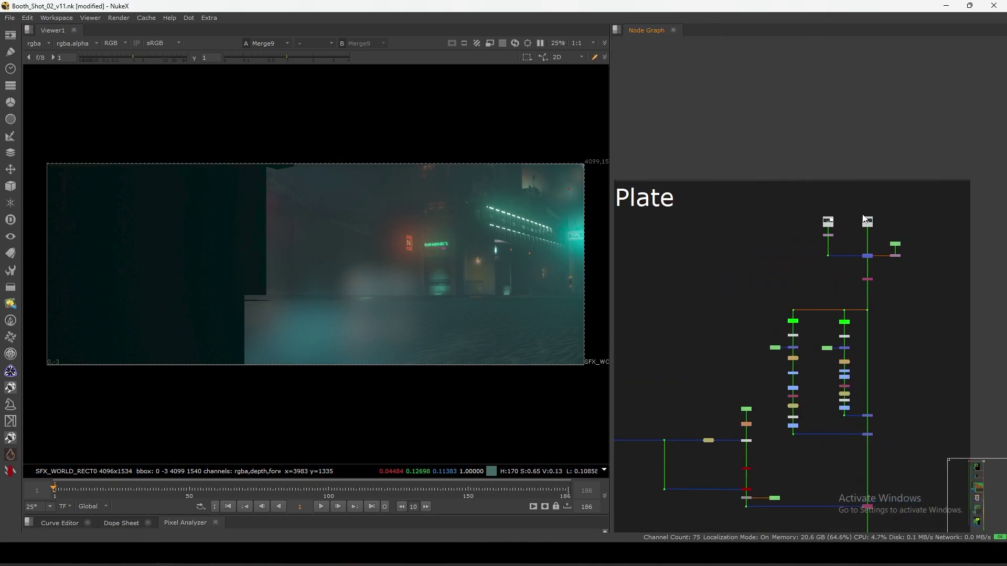
scroll(845, 234, up, 5)
key(1)
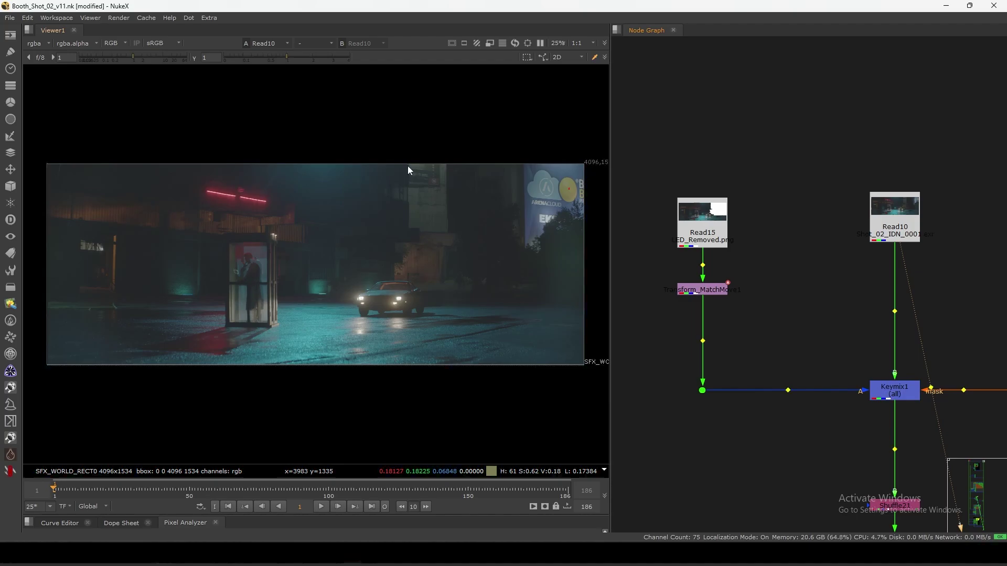
ctrl+shift+drag(408, 165, 600, 306)
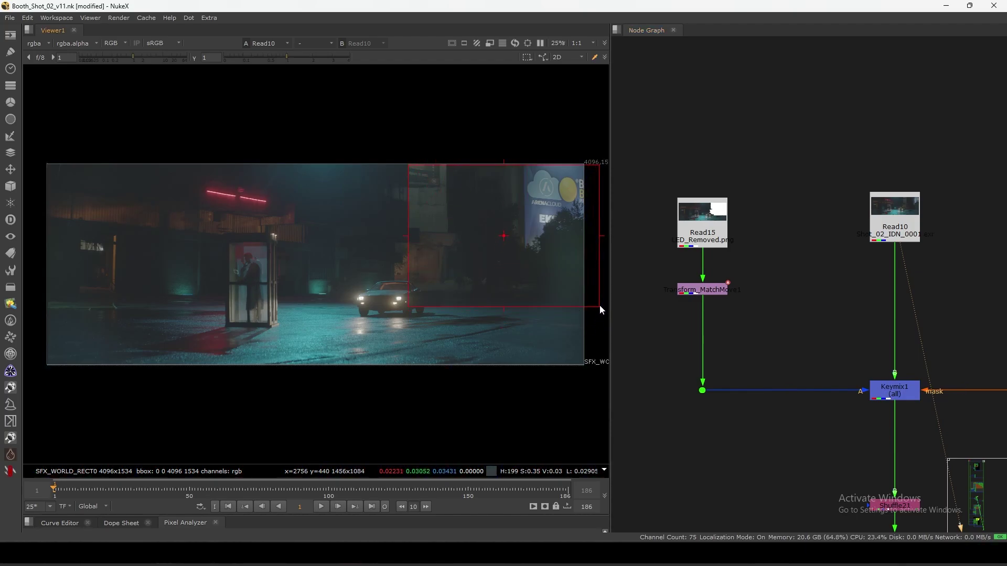
ctrl+click(569, 238)
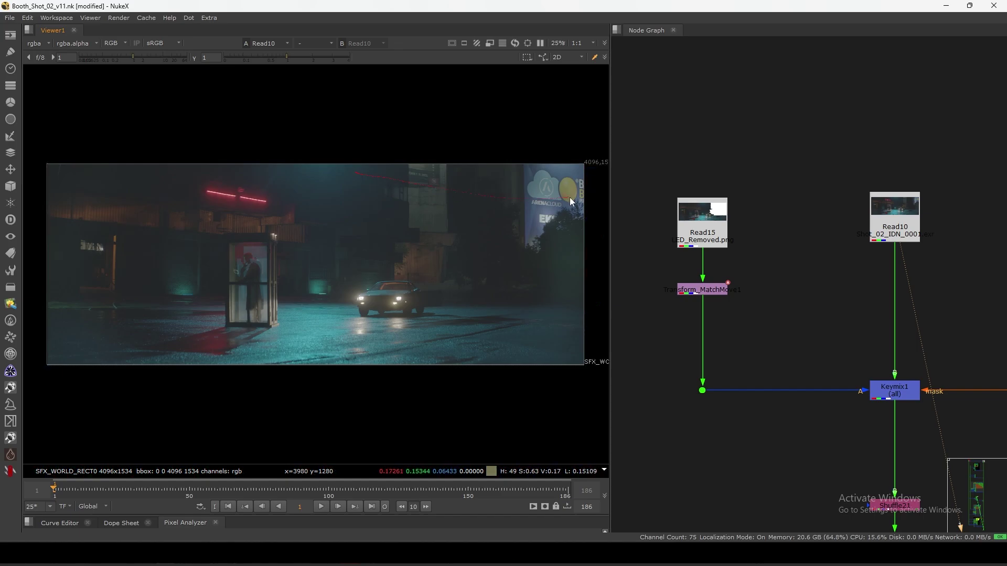
- View the Keymix1 node that patches the LED_Removed image over the plate, and toggle it to compare
click(721, 291)
middle_drag(720, 291, 691, 216)
drag(796, 274, 917, 340)
key(1)
click(844, 316)
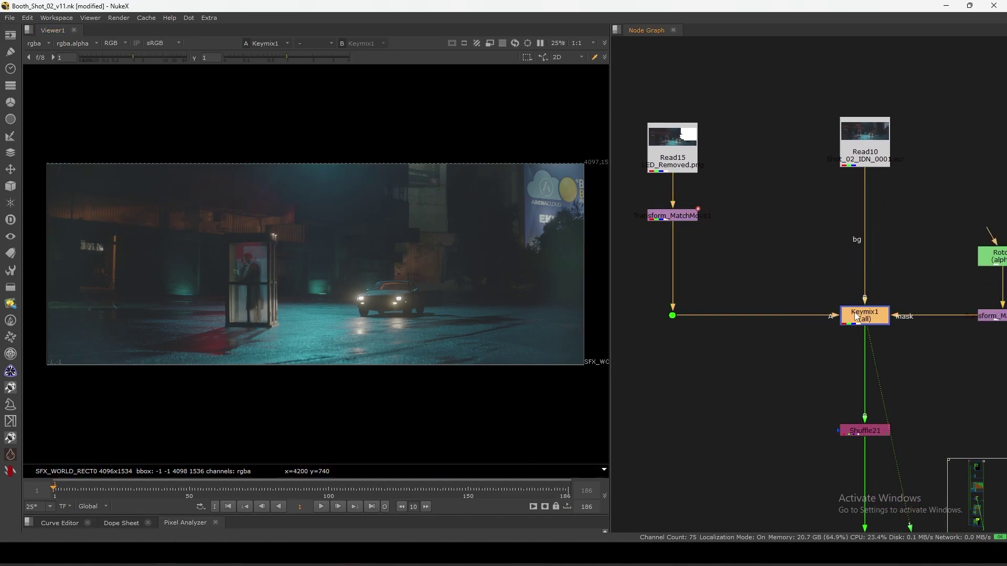
key(d)
- View the Shuffle21 node below Keymix1 and examine the car's headlights close up
drag(792, 275, 918, 351)
key(1)
scroll(849, 274, down, 10)
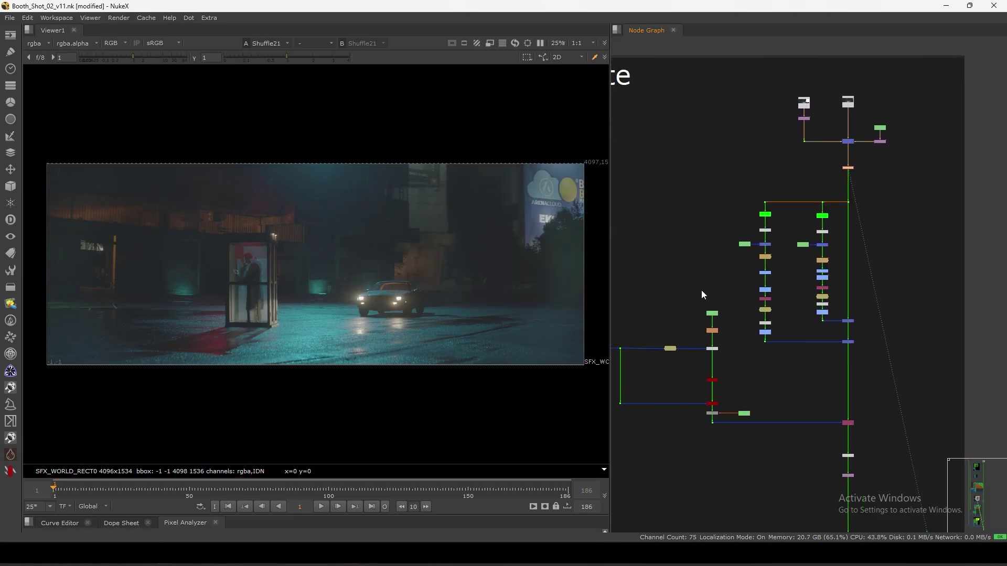
scroll(421, 285, up, 5)
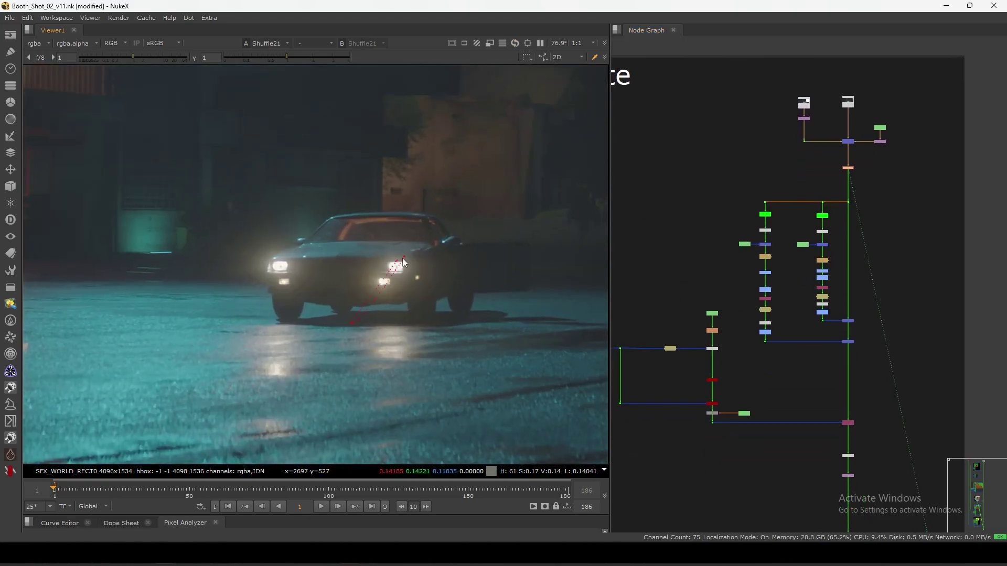
- View the two merges that add the VolumeRays headlight branches to the plate, ending at Merge50
scroll(809, 297, up, 8)
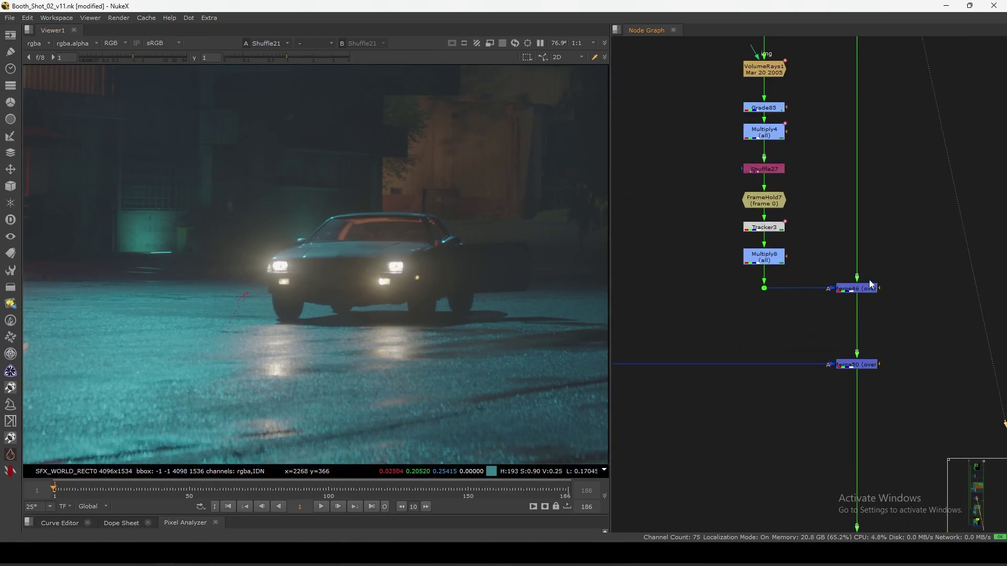
drag(924, 249, 901, 385)
key(1)
scroll(891, 294, down, 5)
drag(895, 281, 843, 377)
key(1)
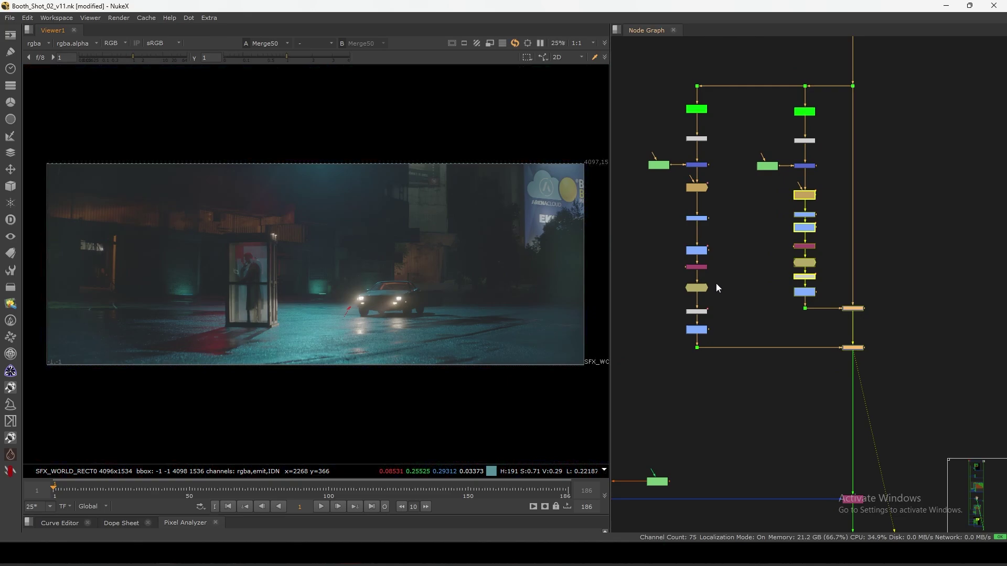
- View the alpha channel of the Copy1 node that brings the roto matte into the plate
scroll(838, 288, down, 3)
scroll(817, 333, up, 5)
scroll(865, 281, up, 4)
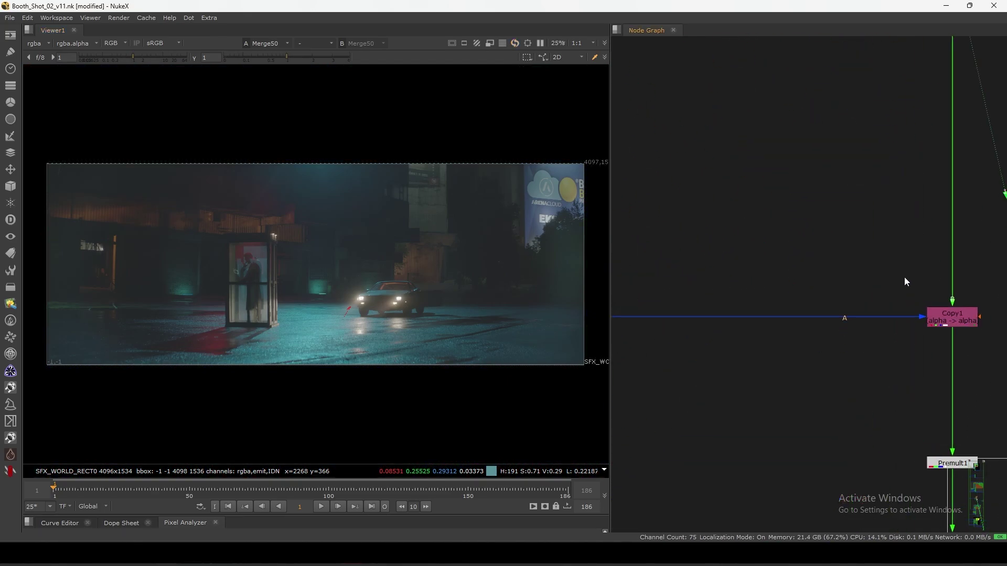
middle_drag(904, 278, 838, 238)
click(894, 289)
key(1)
key(a)
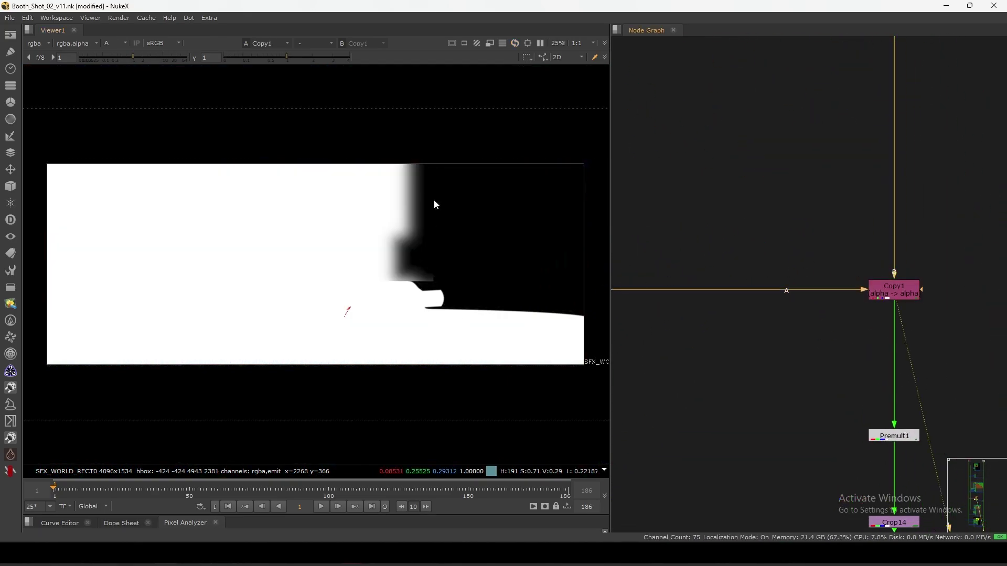
- Mark the matte's black area behind the car with a sample box, and return Copy1 to the colour view
ctrl+shift+drag(405, 164, 585, 295)
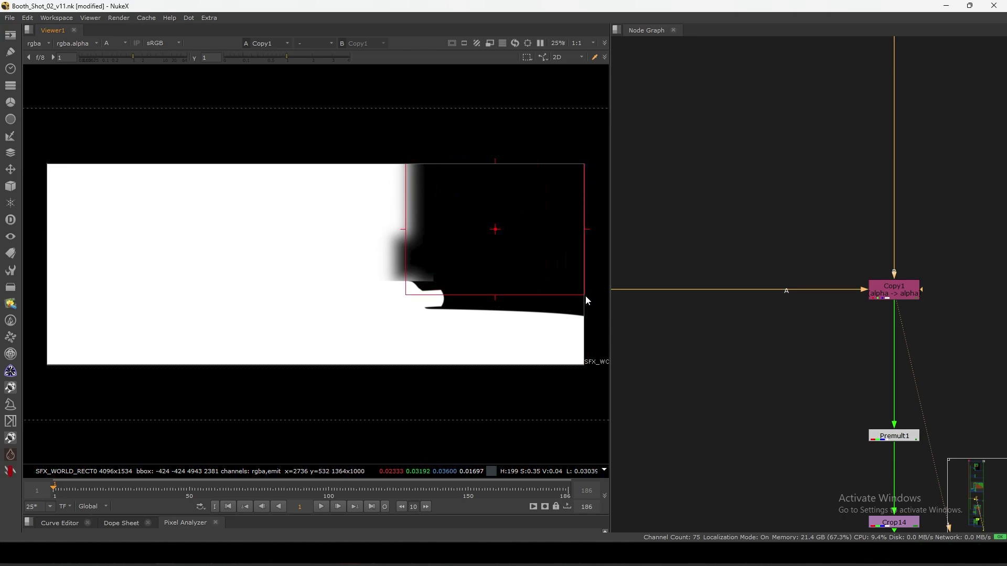
key(a)
ctrl+click(383, 258)
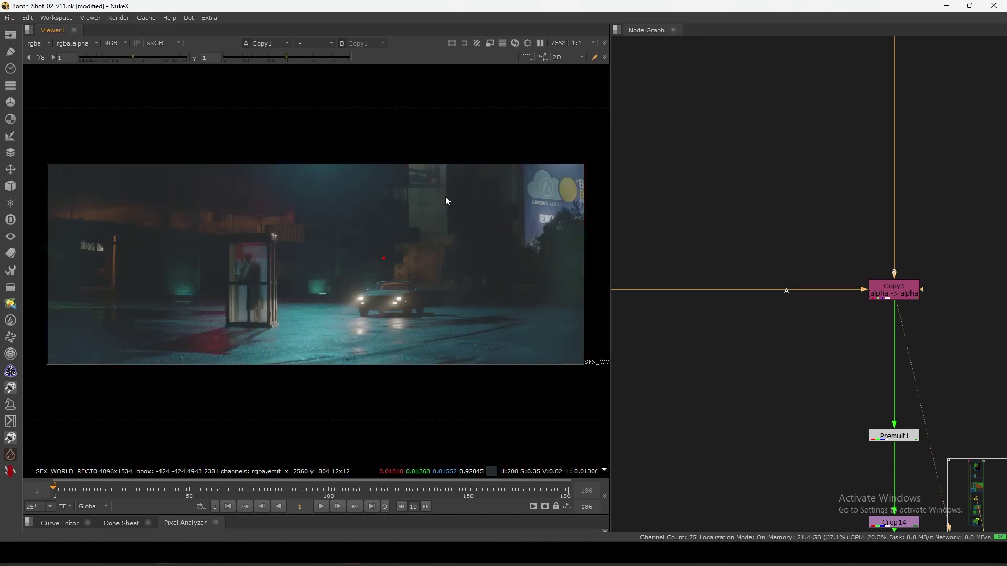
- View the Premult1 node's result, checking its alpha channel against the colour image
scroll(791, 263, down, 5)
drag(737, 292, 889, 346)
key(1)
key(a)
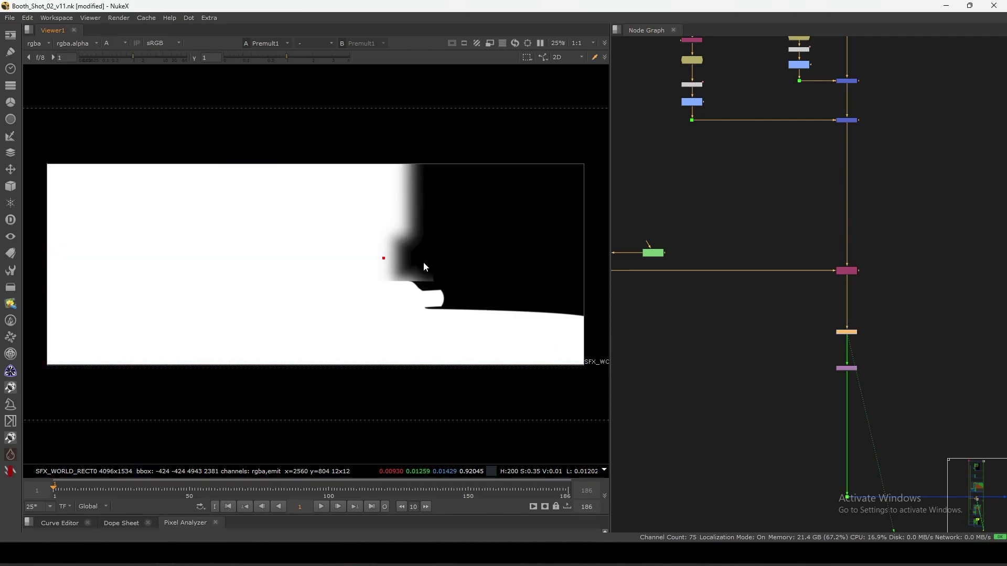
key(a)
- View the Crop14 node that ends the Plate group
middle_drag(864, 376, 827, 276)
drag(886, 240, 724, 353)
scroll(741, 398, down, 5)
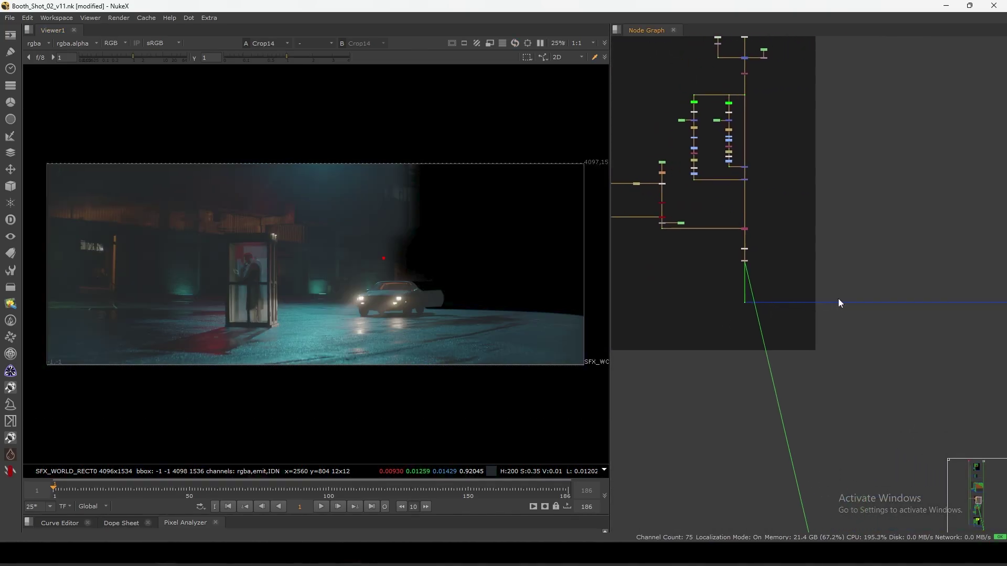
- View the main branch at Dot206, just above the merge that brings in the Plate group
scroll(827, 302, up, 8)
key(1)
scroll(834, 300, down, 5)
click(813, 236)
key(1)
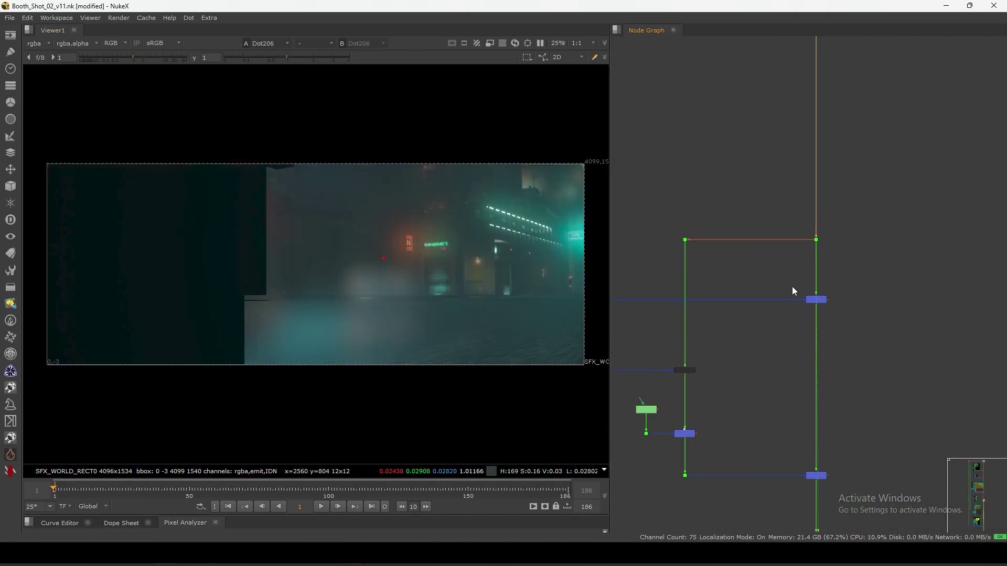
- View the Merge8 node that brings the Plate group into the main branch
scroll(891, 278, up, 3)
drag(967, 260, 860, 343)
key(1)
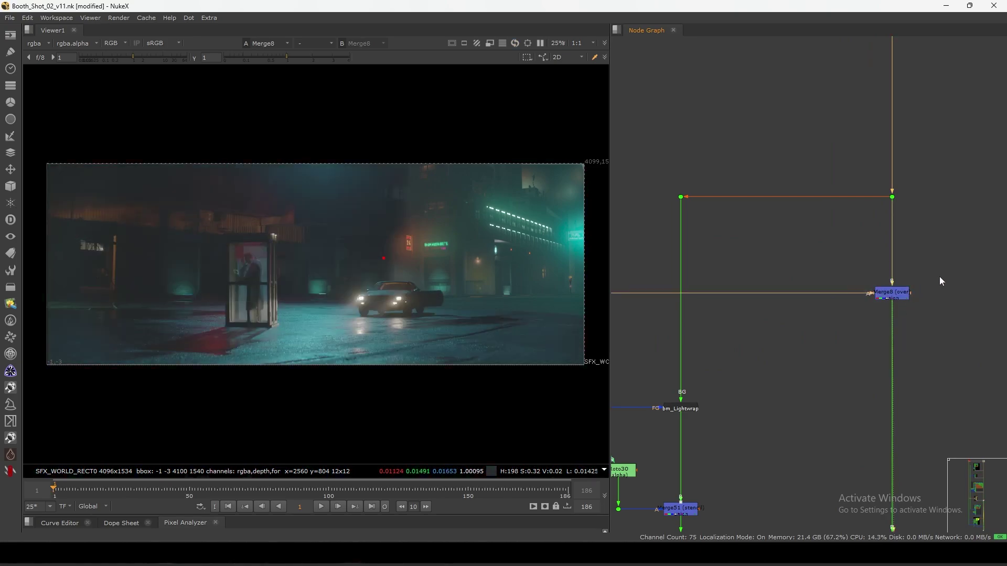
- View the Merge7 node where the lightwrap branch rejoins, and compare it with Merge8
drag(948, 272, 844, 339)
scroll(877, 235, down, 5)
drag(918, 277, 843, 346)
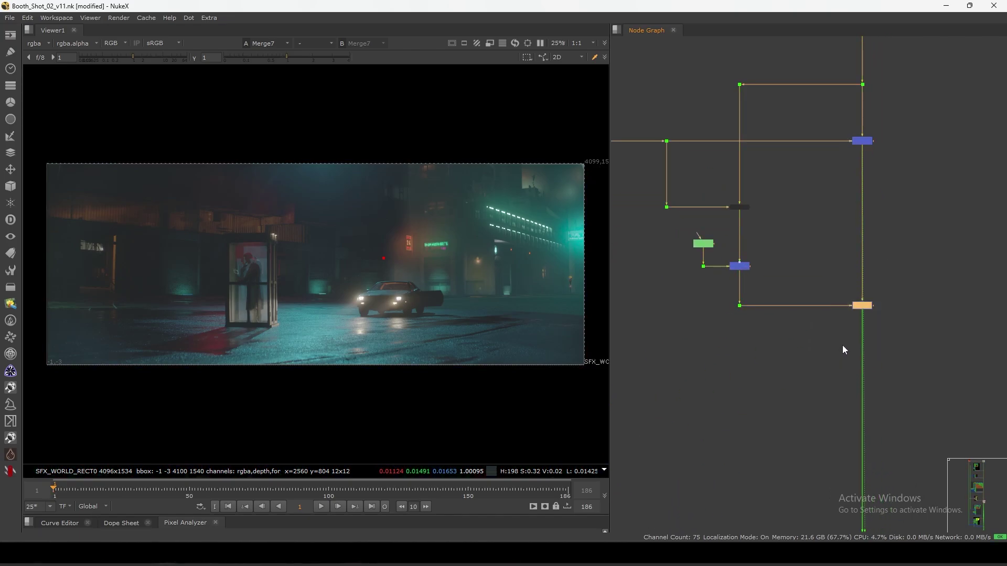
key(Delete)
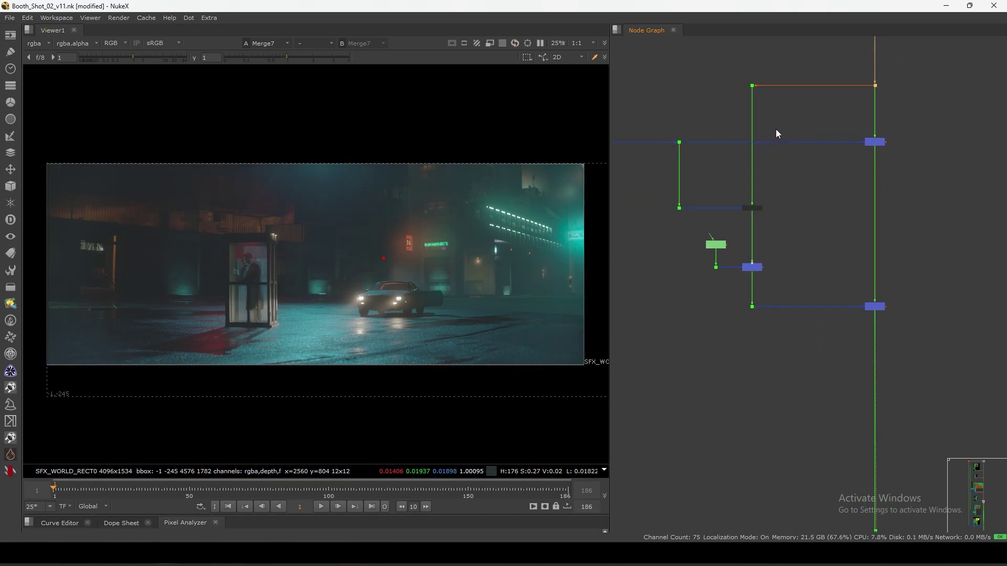
drag(834, 124, 914, 175)
click(652, 267)
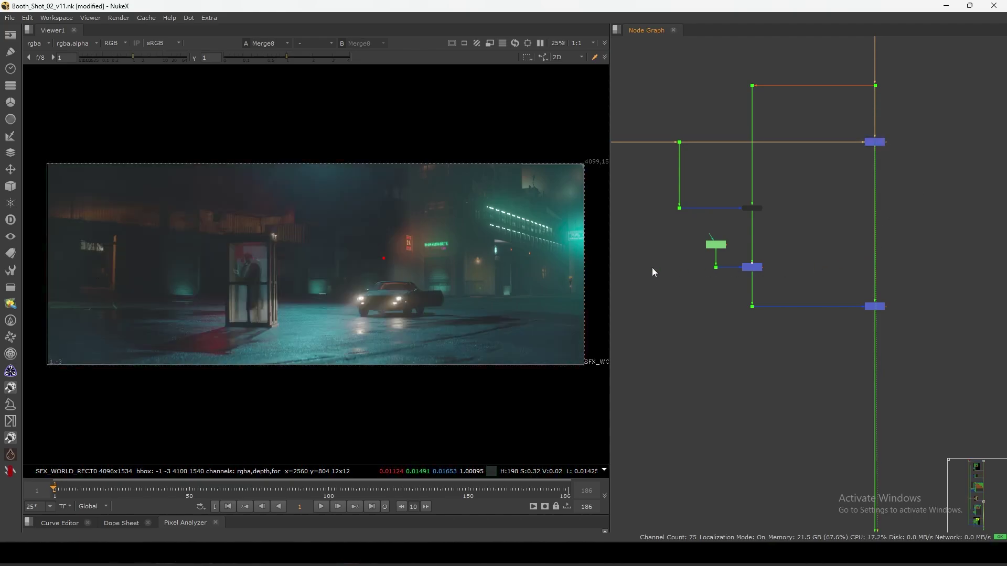
- Disable and re-enable Merge7 to compare the area around the car with and without the lightwrap
click(875, 306)
scroll(520, 327, up, 3)
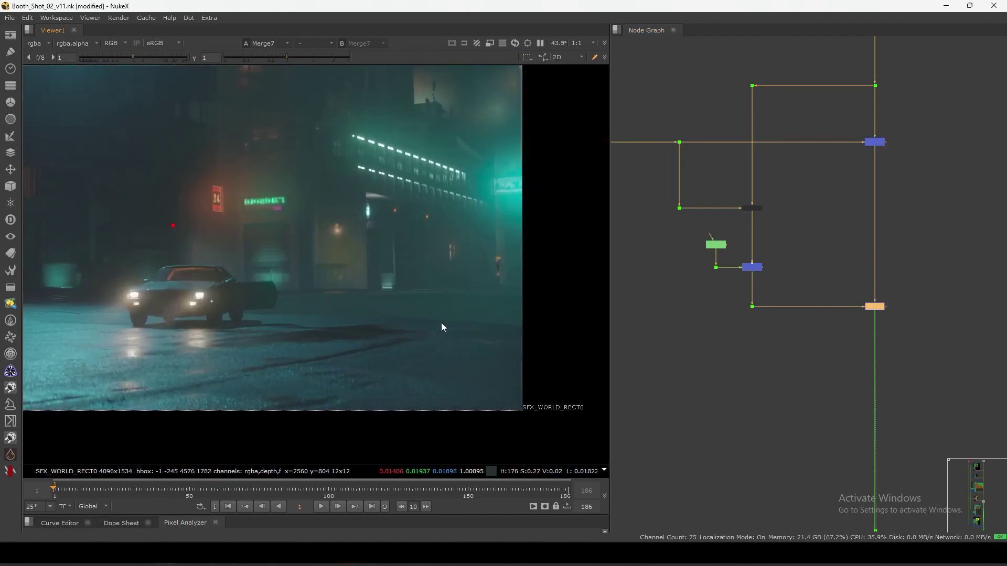
key(d)
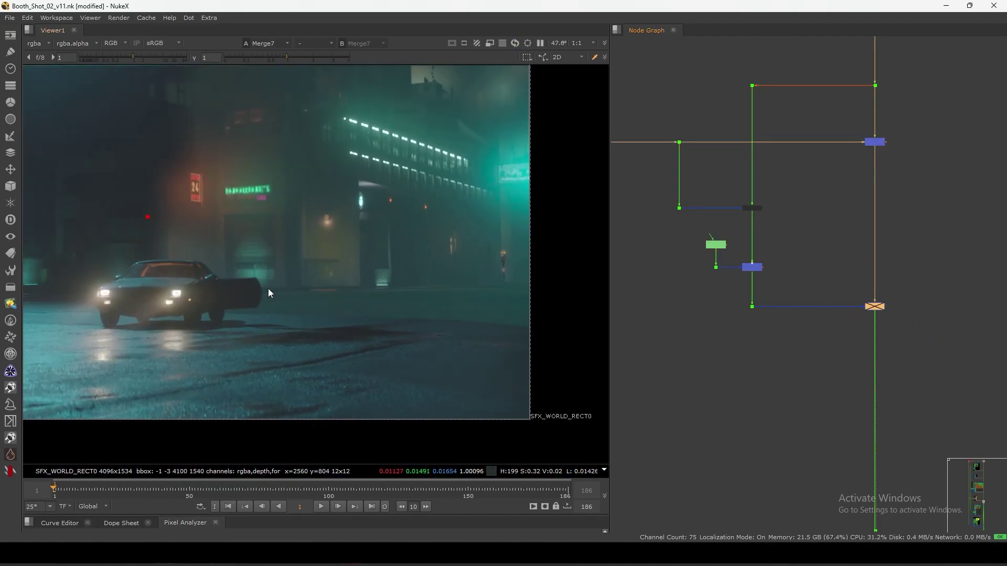
key(d)
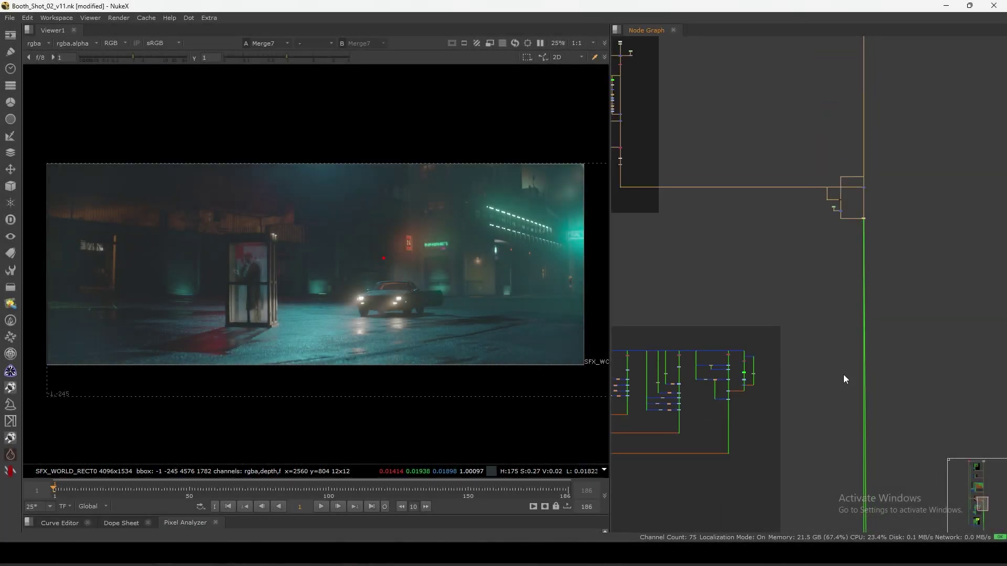
- View the Read7 render at the start of the Asset group with the viewer gain raised to 6
scroll(844, 375, up, 5)
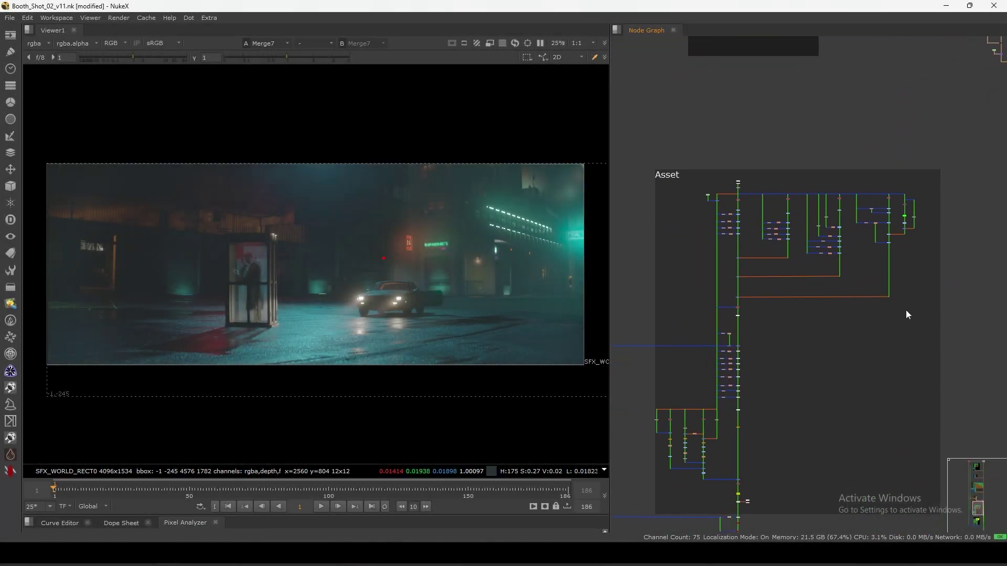
scroll(730, 197, up, 10)
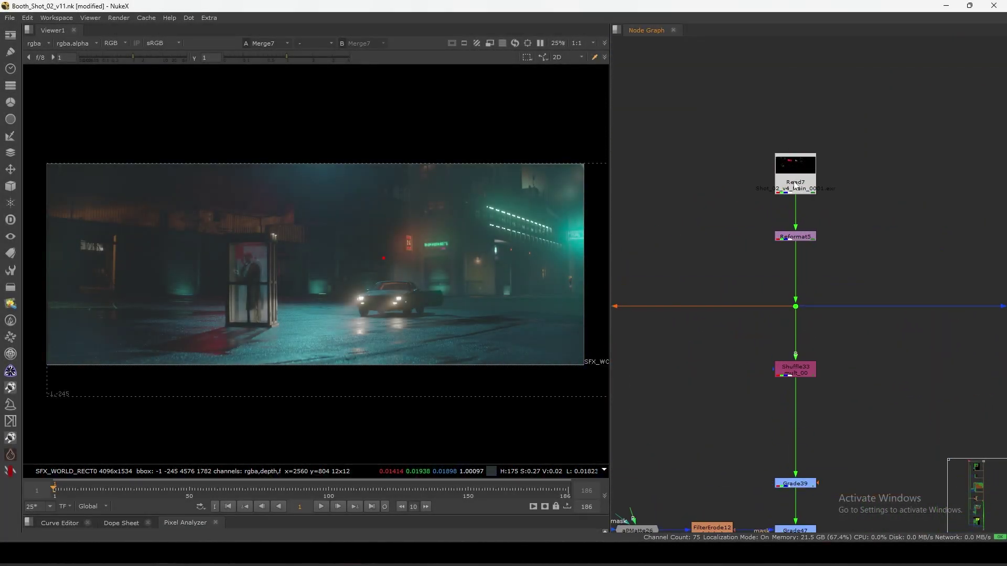
key(1)
drag(141, 59, 156, 60)
- Examine the motel sign, the small neon sign and the air-conditioning units in Read7, and reset the viewer gain to 1
scroll(204, 187, up, 4)
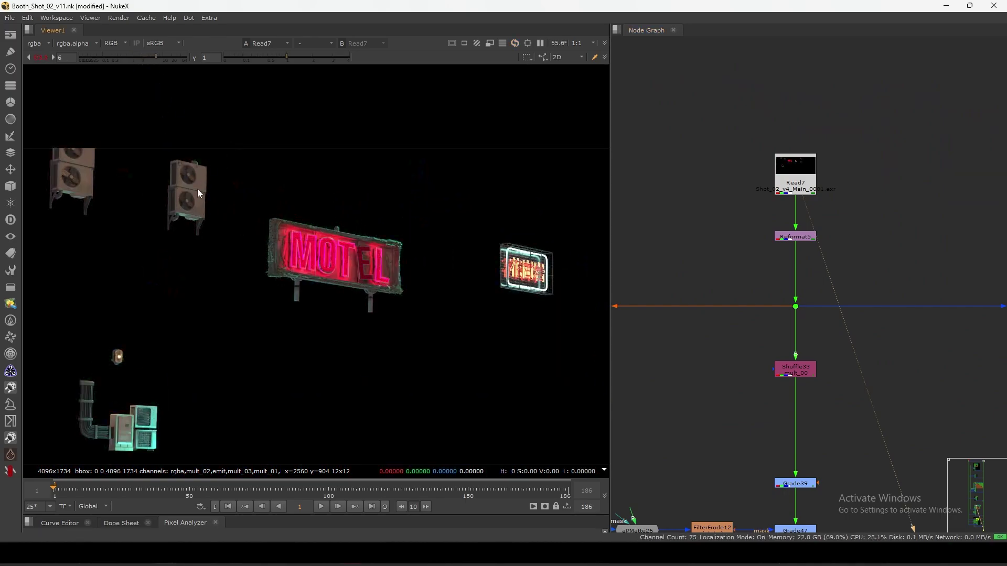
scroll(275, 332, up, 2)
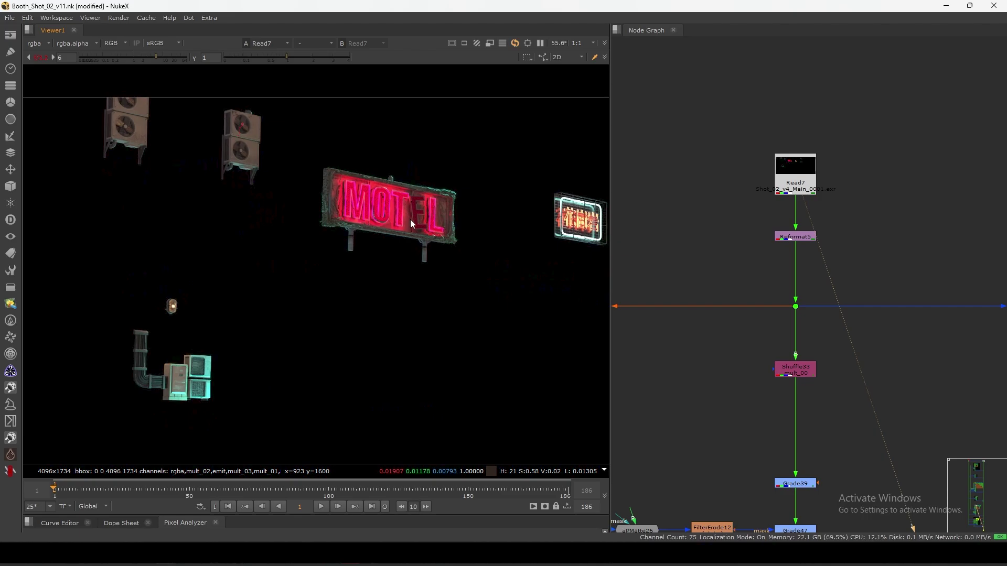
middle_drag(410, 219, 332, 241)
middle_drag(505, 251, 420, 253)
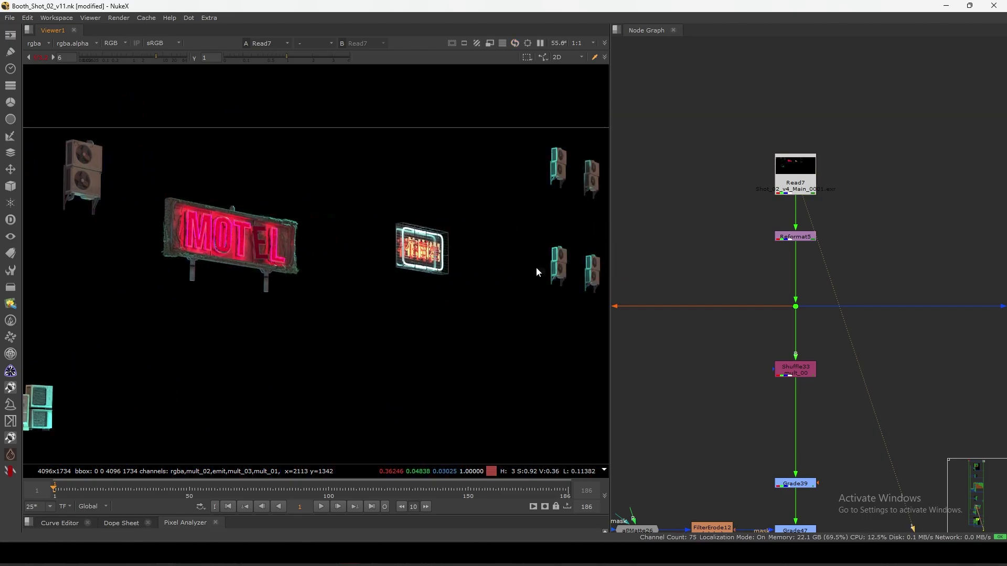
middle_drag(536, 266, 484, 241)
key(f)
scroll(759, 265, down, 3)
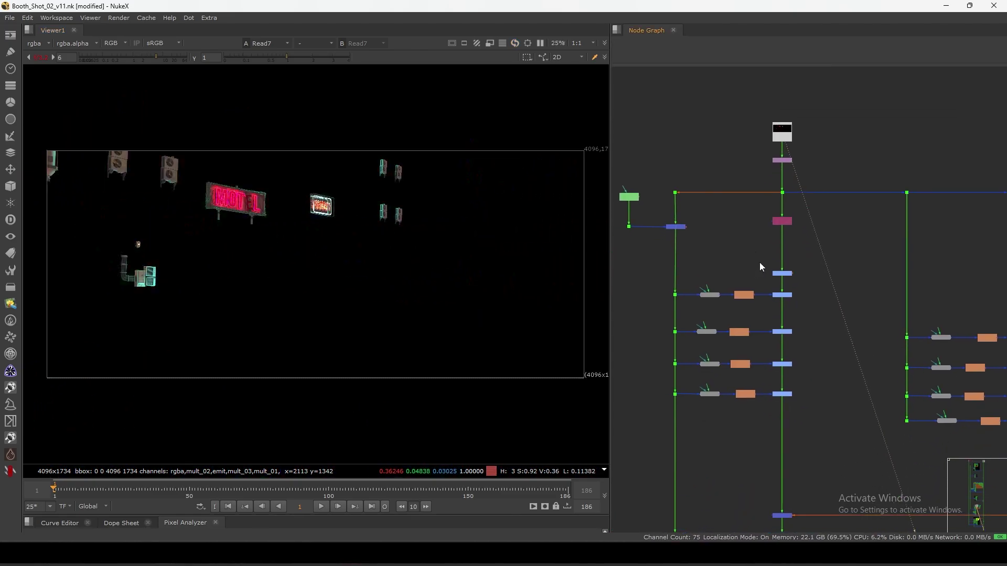
click(138, 59)
- View the merged results along the Asset group's main branch, down to the Copy2 node
middle_drag(757, 462, 767, 352)
drag(762, 347, 830, 398)
key(1)
scroll(798, 380, down, 5)
scroll(710, 259, up, 4)
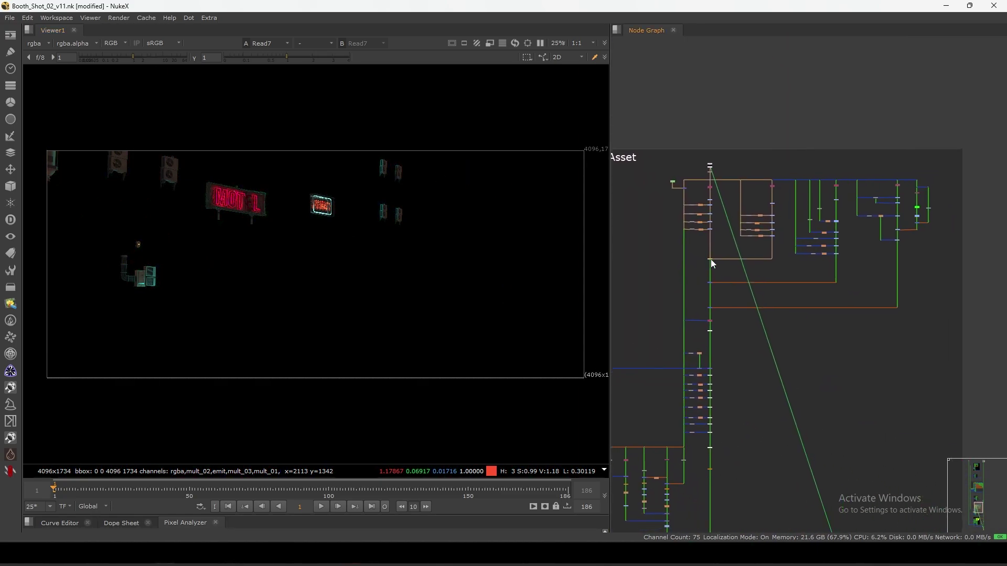
drag(688, 271, 734, 305)
key(1)
scroll(736, 354, up, 4)
drag(827, 277, 752, 316)
key(1)
scroll(783, 305, down, 4)
- View the Asset group's separate light passes at Shuffle33 and Shuffle32
scroll(727, 242, up, 6)
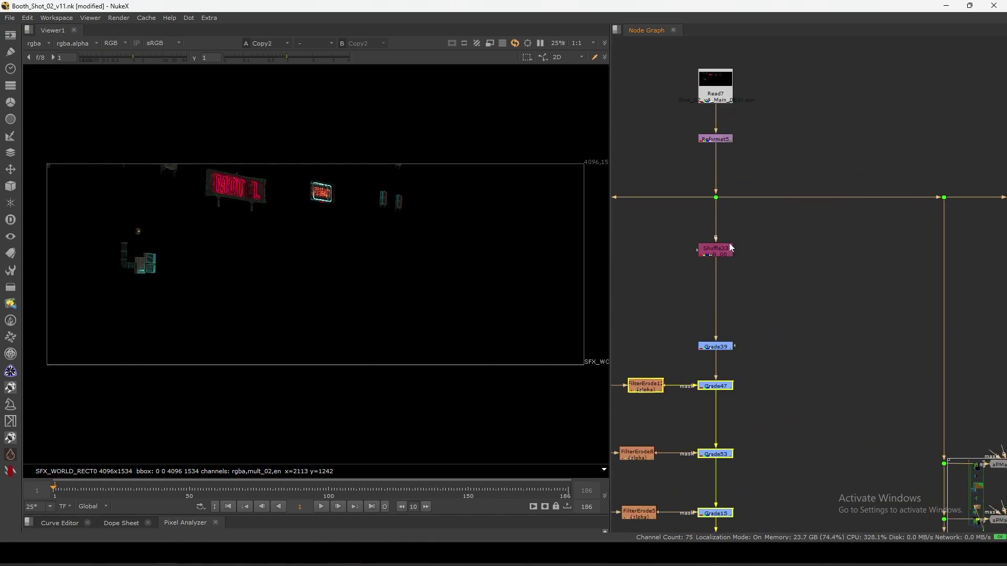
click(729, 243)
key(1)
scroll(717, 317, down, 2)
scroll(717, 318, down, 2)
scroll(781, 262, up, 6)
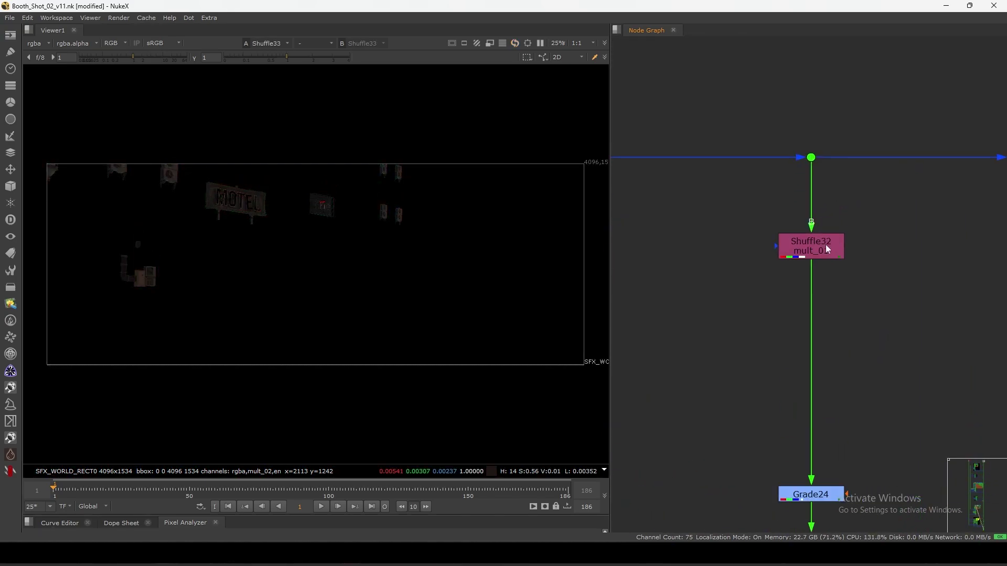
click(826, 244)
key(1)
- View the mult_02 pass at Shuffle31 and the mult_03 pass at Shuffle2
scroll(889, 265, down, 2)
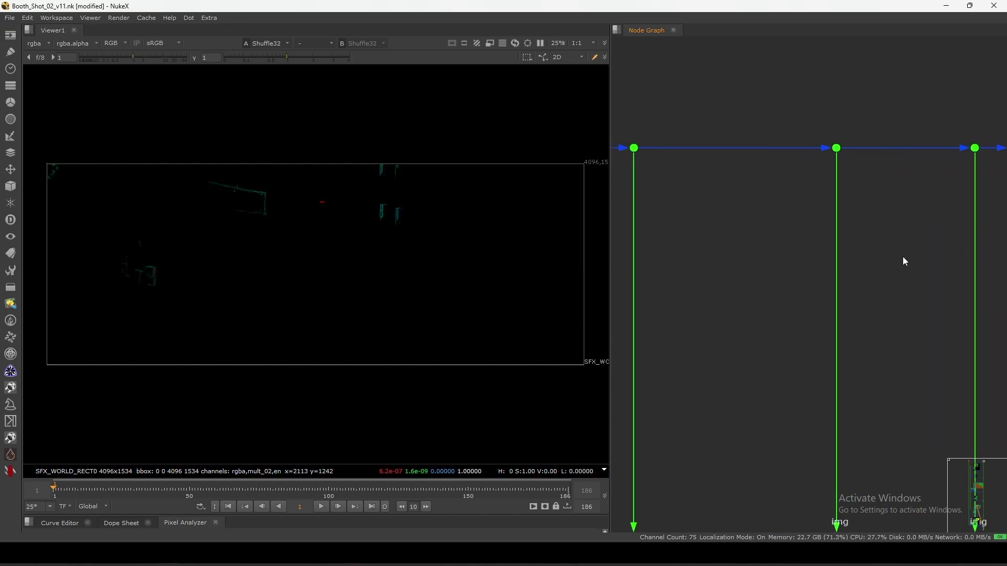
scroll(758, 279, up, 2)
click(818, 247)
key(1)
scroll(800, 274, up, 5)
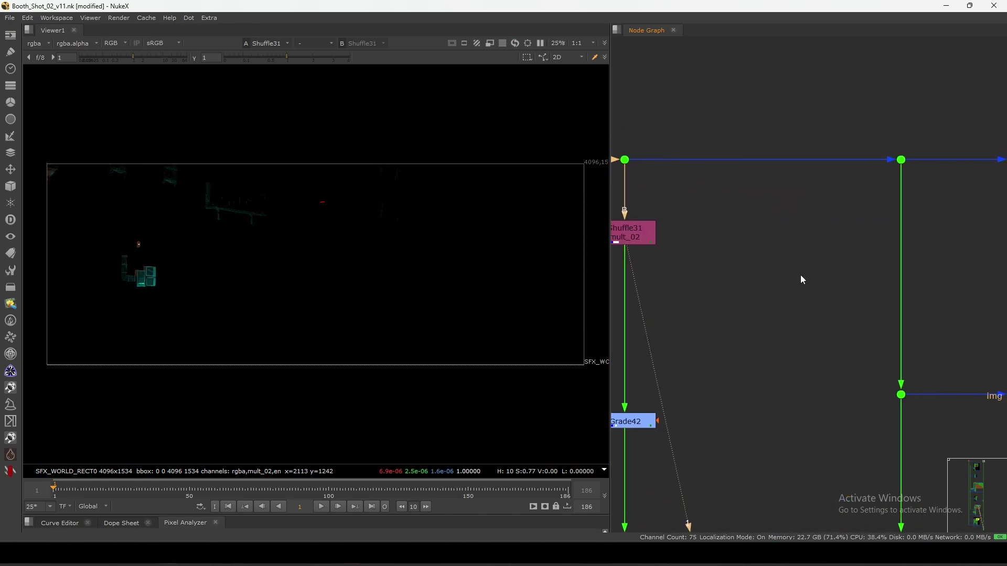
scroll(839, 255, down, 3)
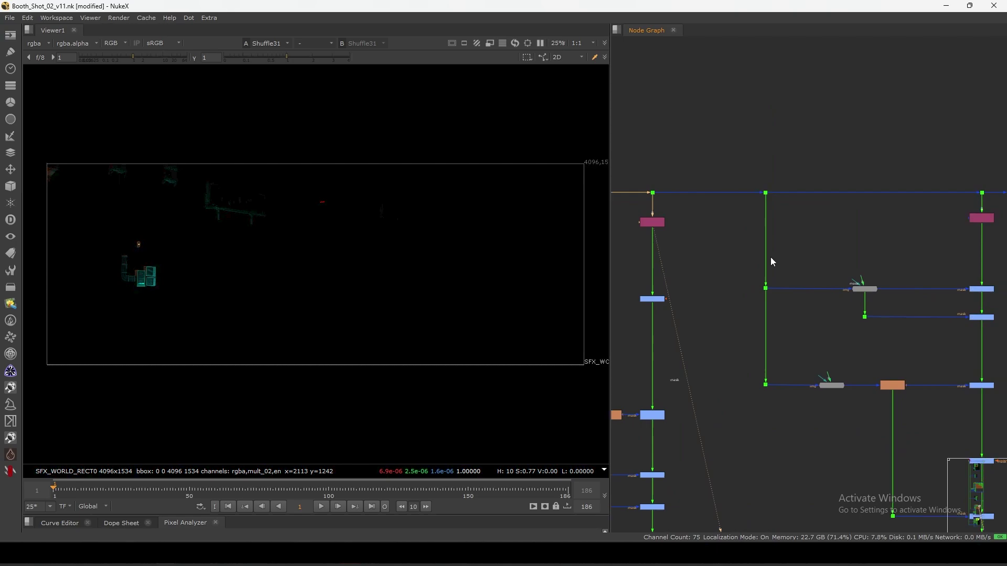
scroll(786, 262, up, 4)
click(836, 221)
key(1)
middle_drag(840, 226, 692, 220)
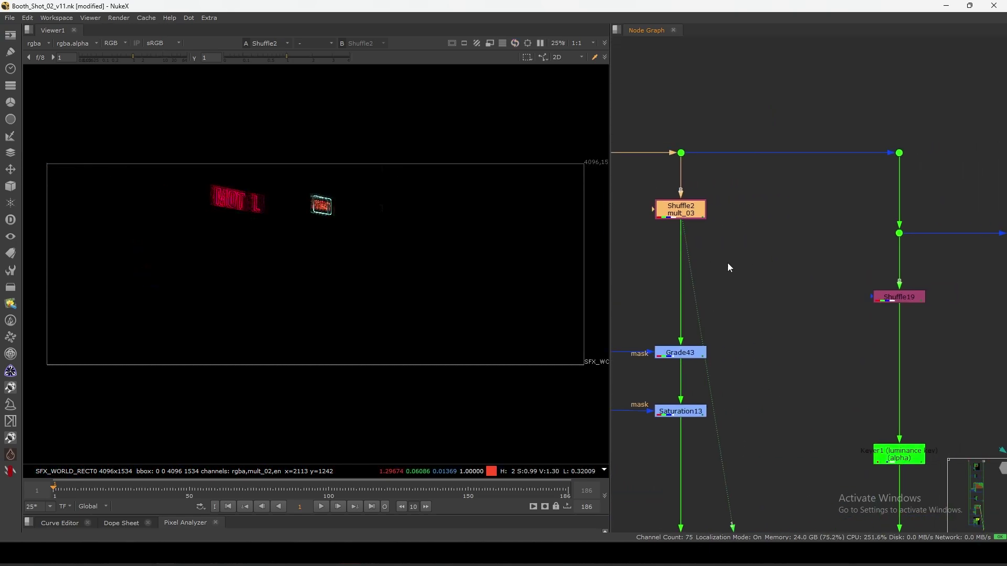
- View the Shuffle19 pass that feeds the luminance keyer
click(899, 299)
key(1)
scroll(794, 298, down, 5)
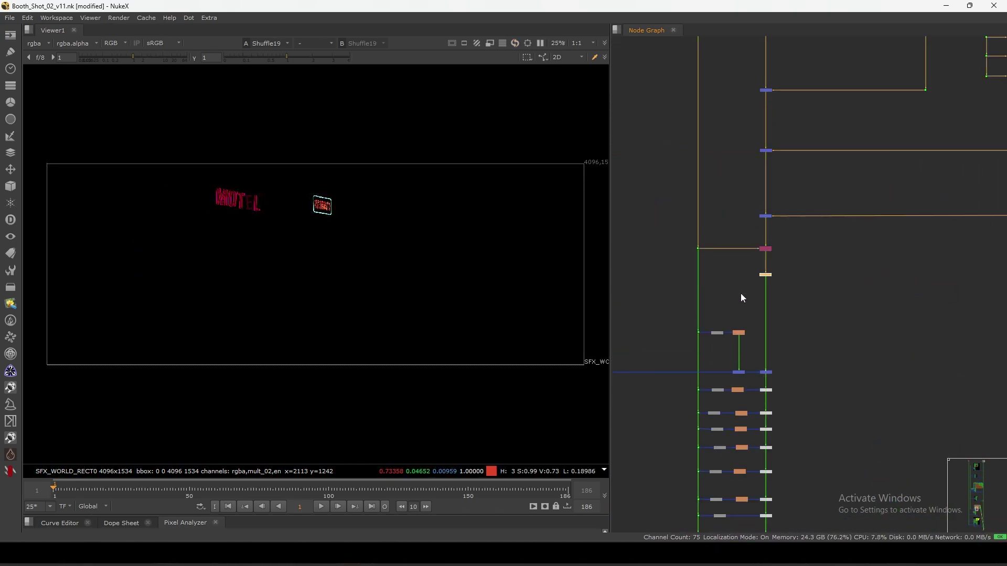
- View the Unpremult3 node directly below Copy2
scroll(742, 294, up, 2)
click(759, 278)
key(1)
scroll(761, 278, up, 4)
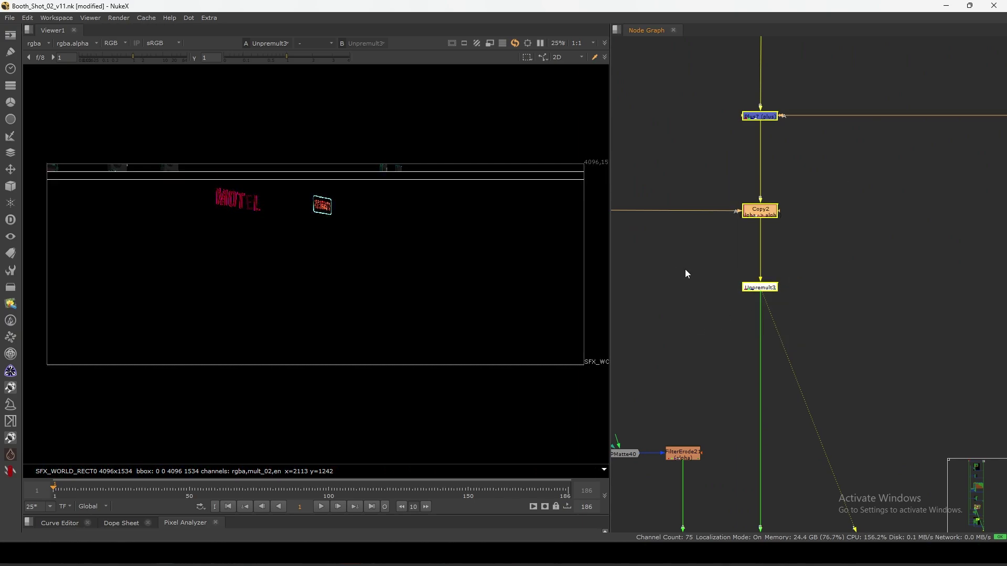
scroll(766, 325, down, 3)
- View the Premult3 node that follows the masked Toe corrections
scroll(766, 420, down, 3)
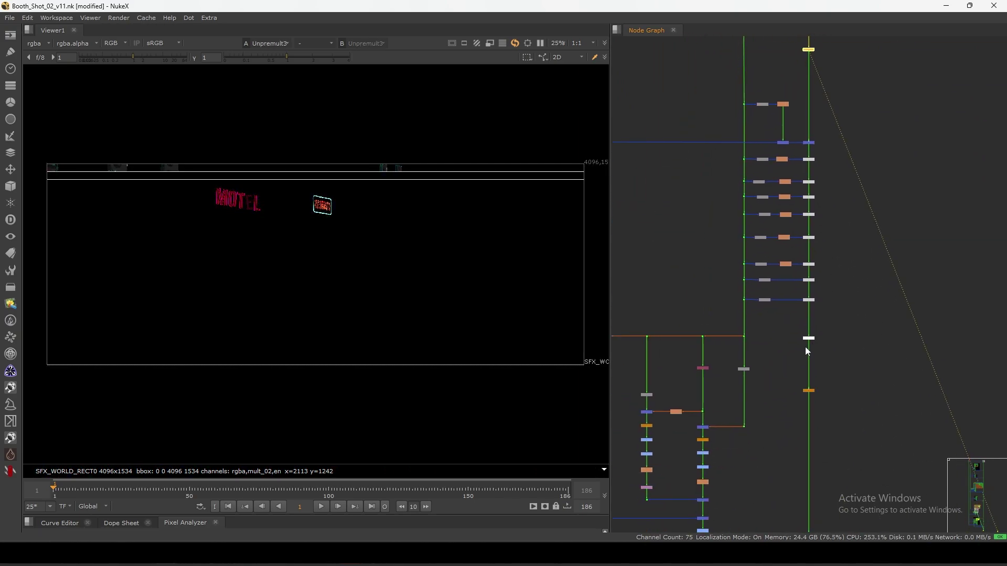
scroll(805, 347, up, 6)
key(1)
scroll(755, 346, down, 2)
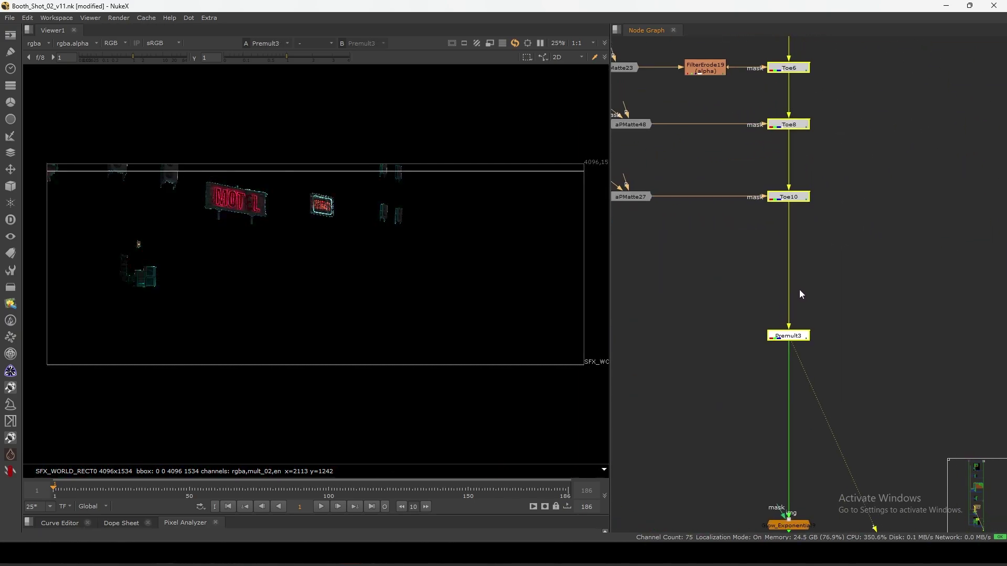
- View the exponential glow node below Premult3
scroll(799, 290, down, 4)
scroll(806, 296, up, 4)
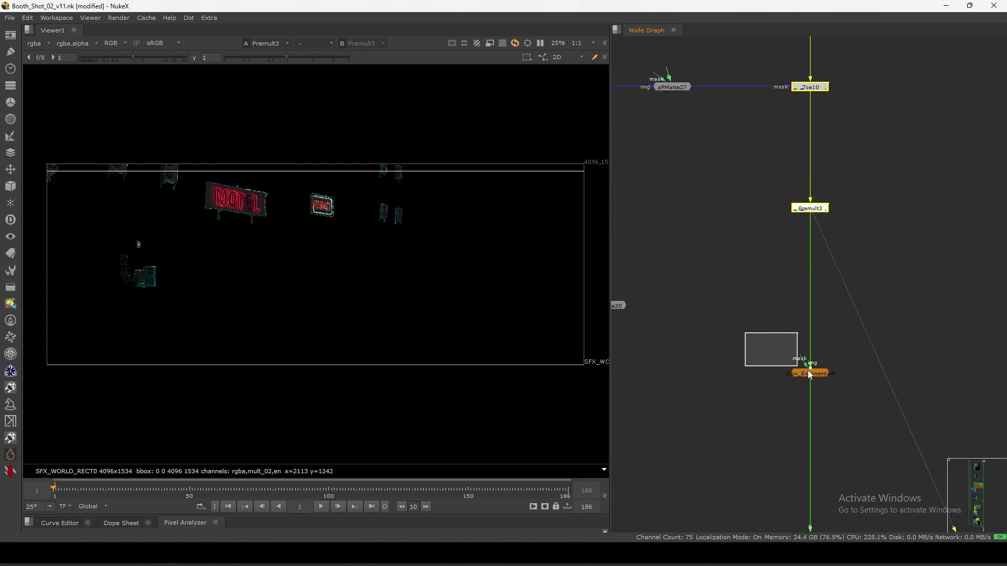
click(808, 370)
key(1)
scroll(803, 335, down, 5)
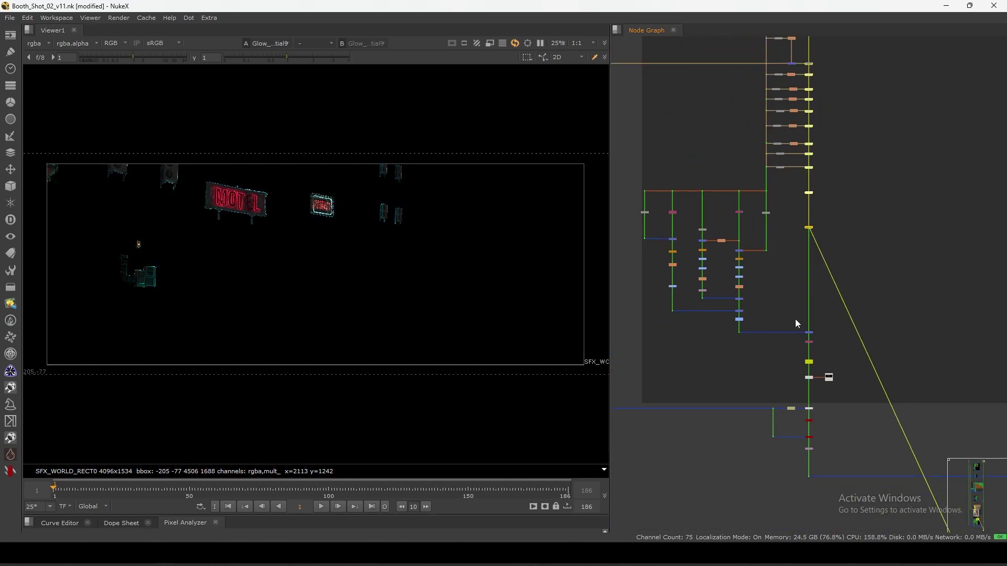
- View Dot127, where the Asset group's side branches come together before joining the main branch
drag(665, 204, 841, 382)
scroll(790, 373, up, 5)
drag(760, 401, 813, 354)
key(1)
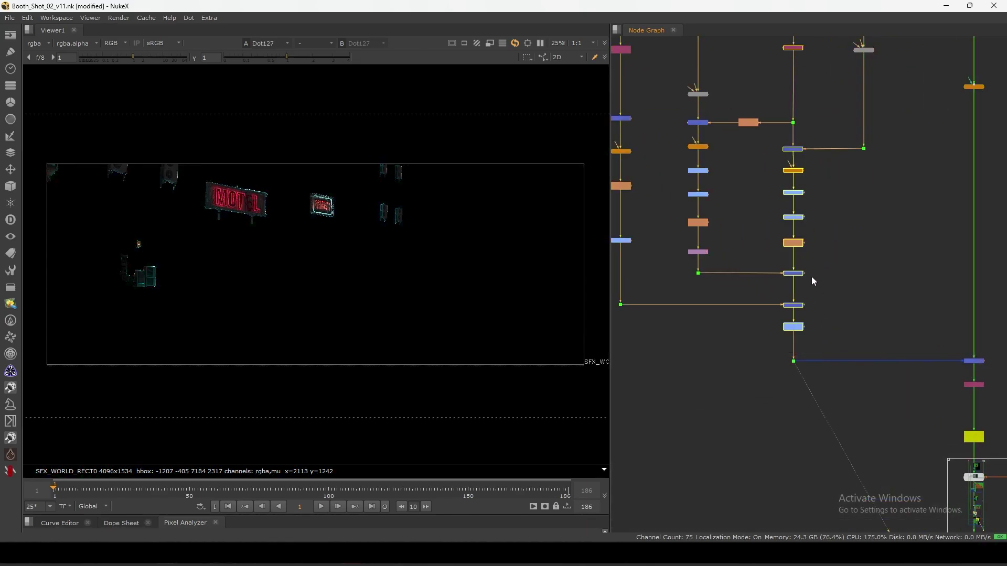
scroll(855, 262, down, 5)
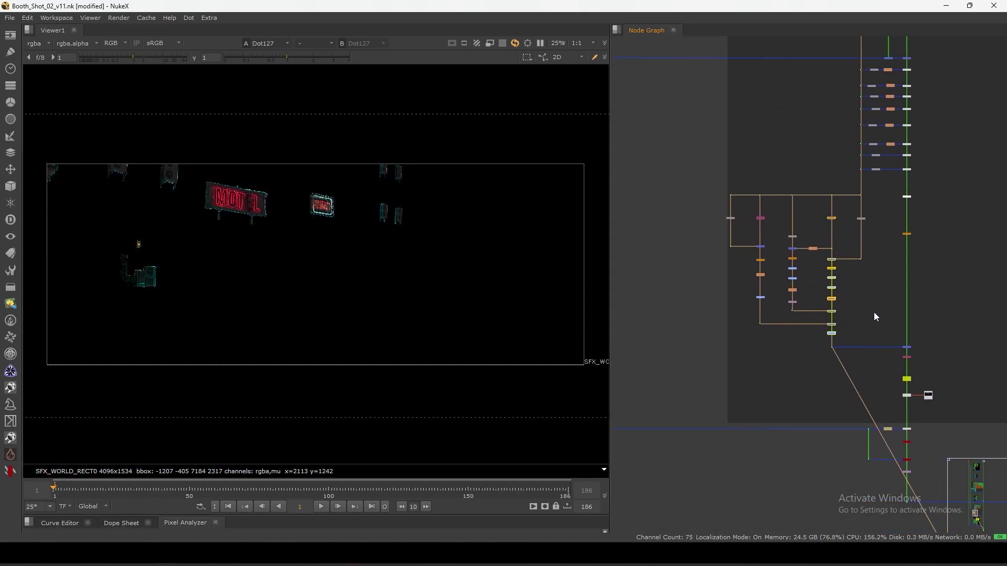
- View the pre-rendered Asset.0001.exr in Read6 beside Switch4
scroll(942, 328, up, 5)
drag(966, 241, 824, 326)
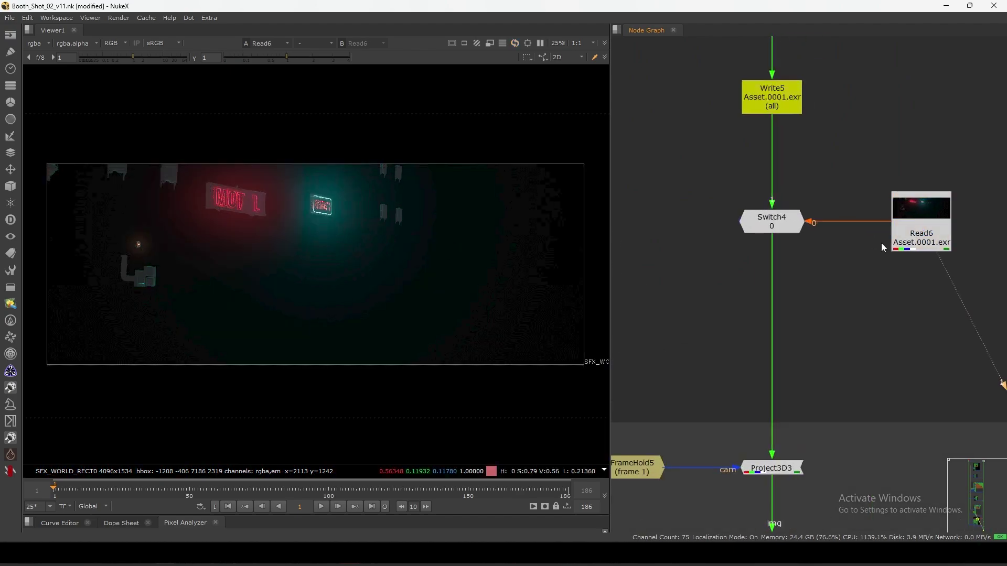
scroll(630, 187, down, 5)
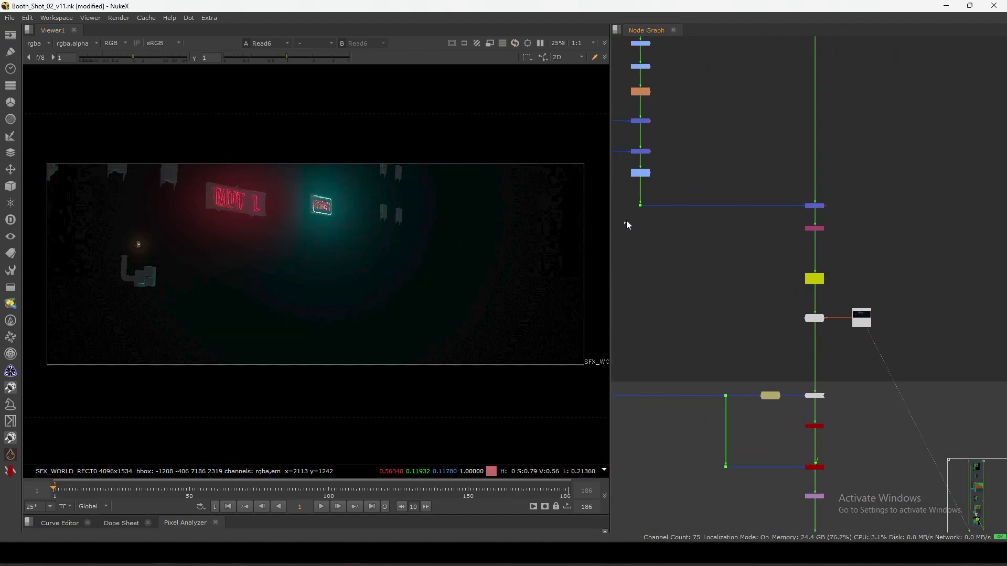
- View the side-branch result at Dot127 and the main branch's glow node again
click(640, 205)
key(1)
scroll(856, 189, down, 4)
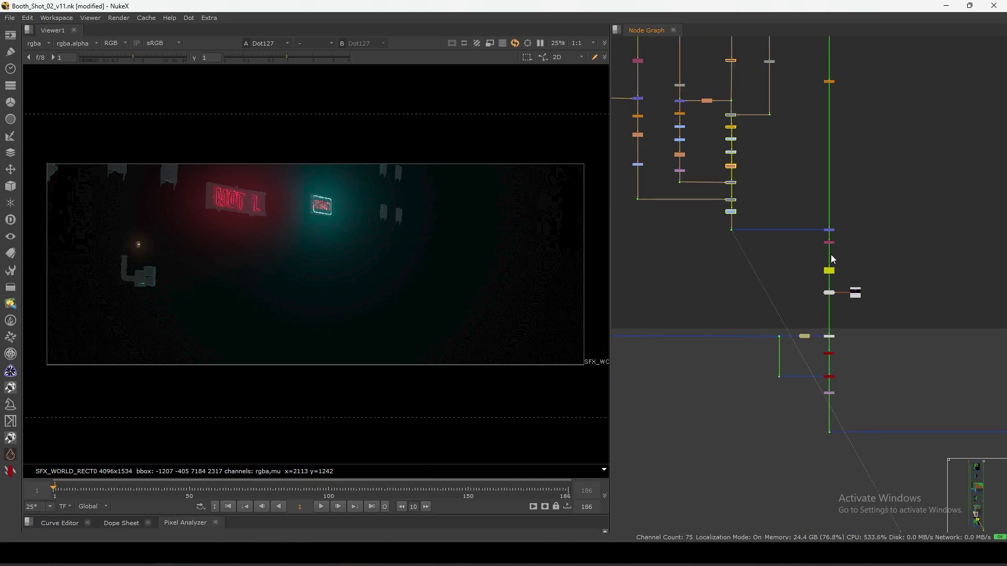
click(833, 201)
key(1)
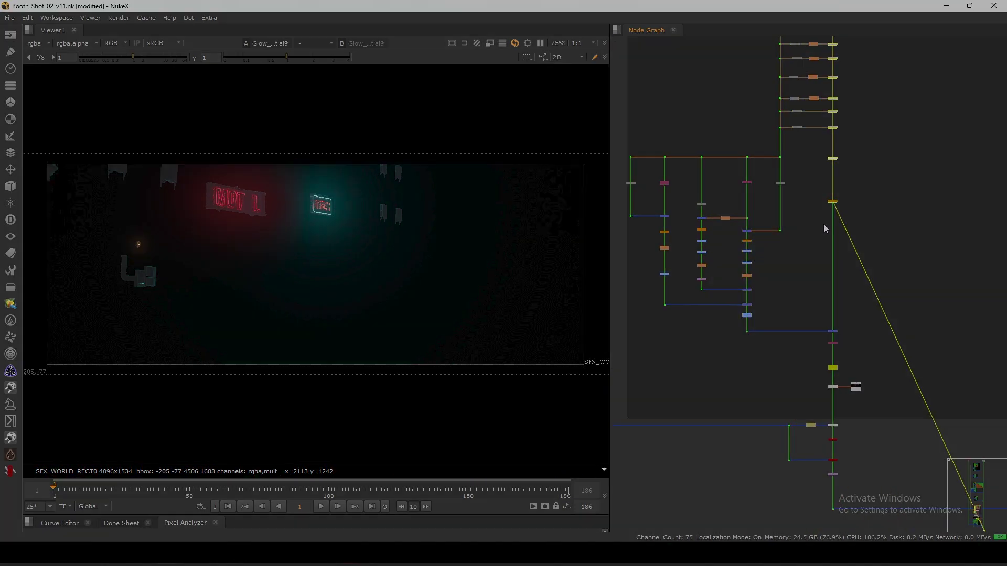
- Return the view to the pre-rendered Asset result in Read6
scroll(848, 284, up, 3)
scroll(848, 284, up, 2)
click(822, 290)
key(1)
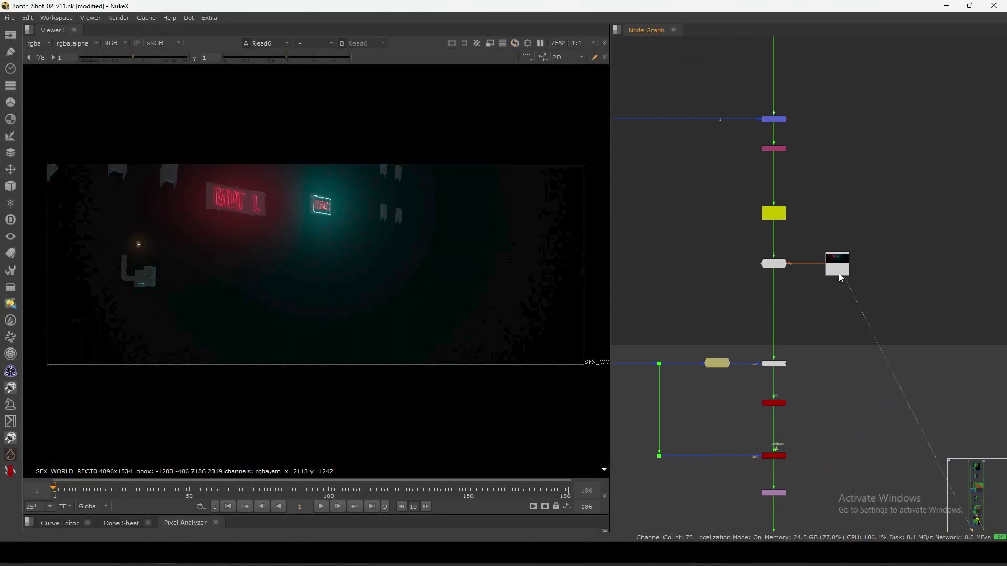
scroll(777, 315, up, 2)
- Check the FrameHold5 and Project3D3 projection setup, and view its rendered result at Dot243
click(759, 296)
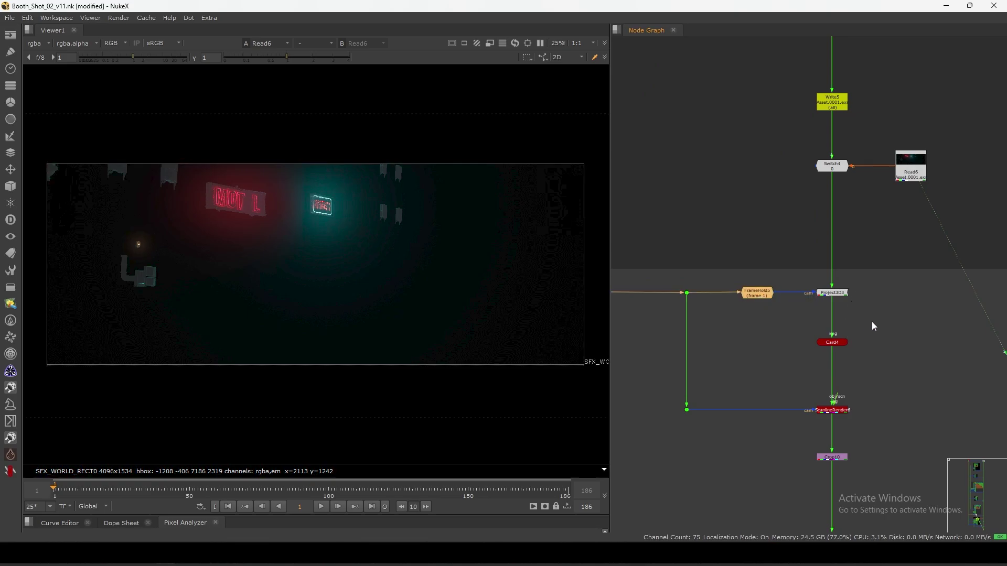
drag(872, 322, 798, 360)
key(1)
alt+right_drag(593, 288, 315, 368)
middle_drag(814, 367, 797, 311)
drag(776, 321, 851, 386)
key(1)
key(2)
scroll(757, 254, down, 5)
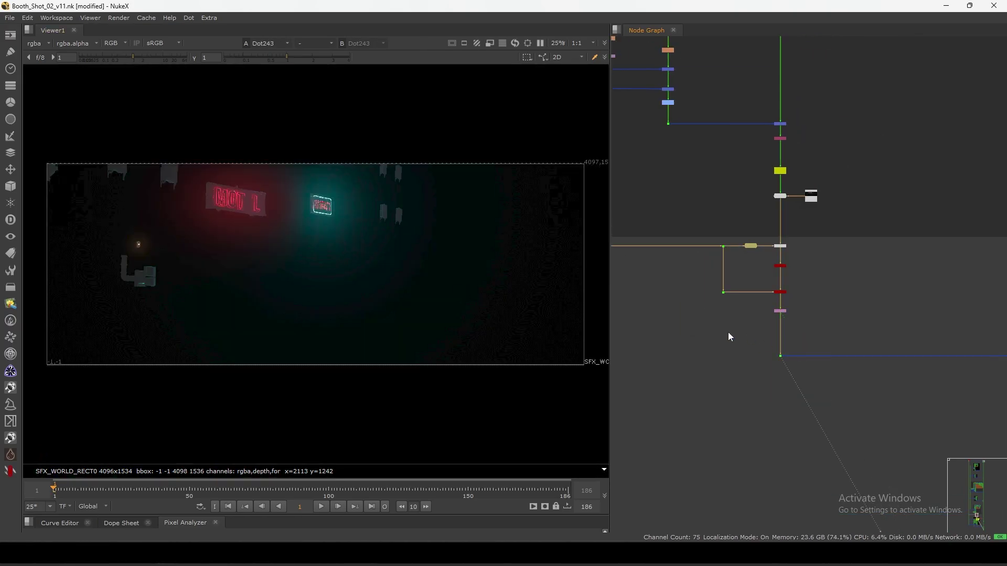
- Play back part of the Dot243 projection result, and view the combined composite at Merge52
click(321, 507)
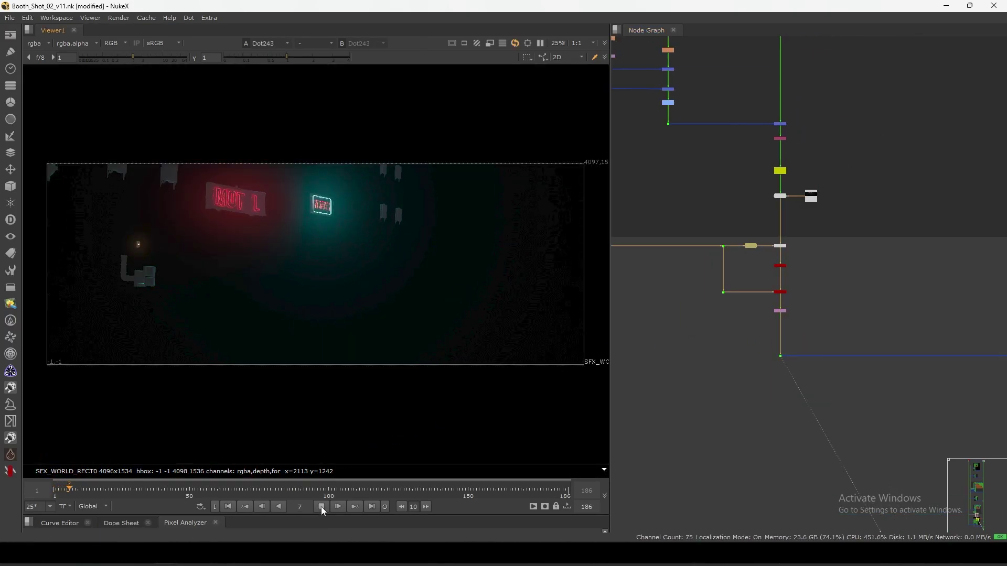
click(321, 507)
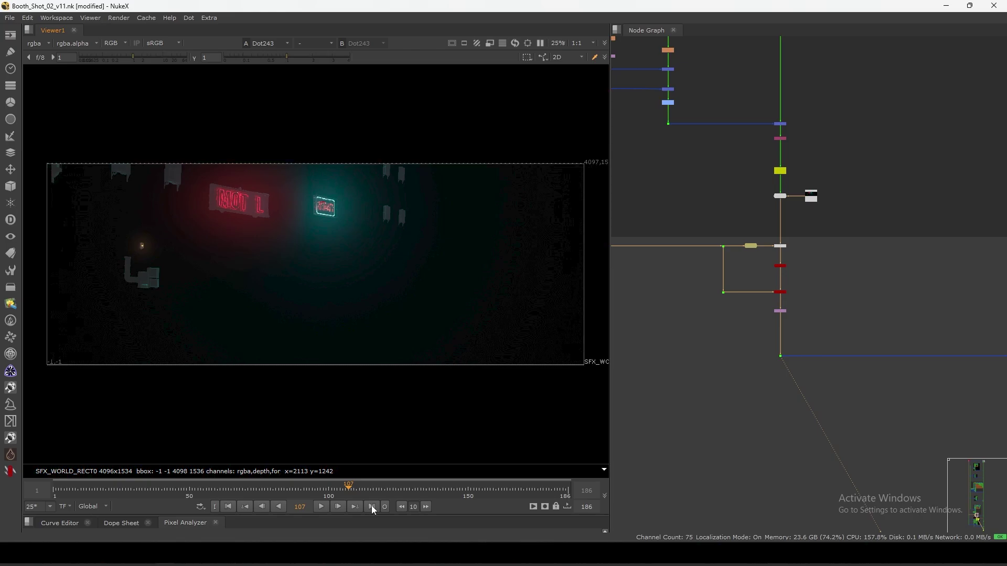
scroll(827, 317, down, 5)
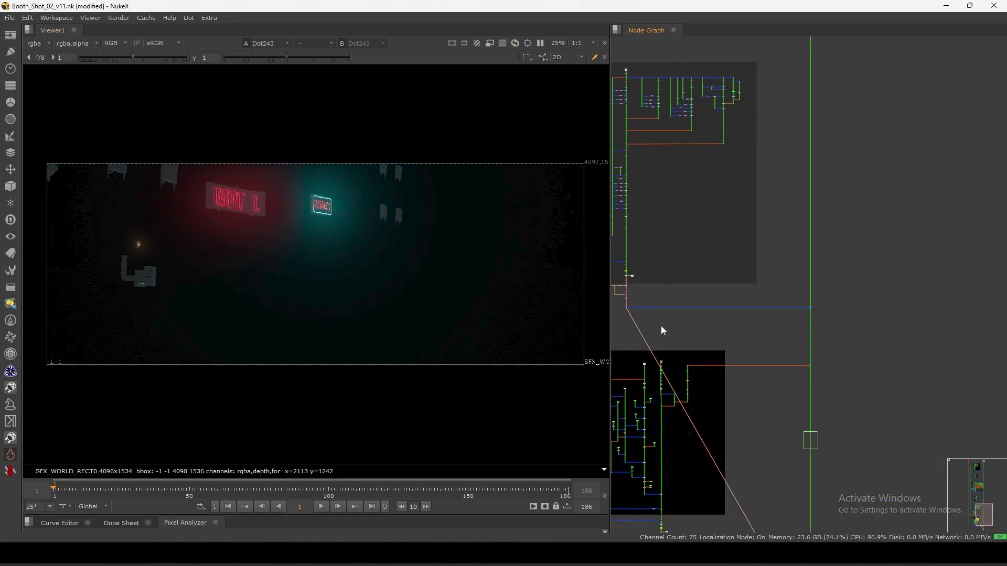
scroll(799, 297, up, 5)
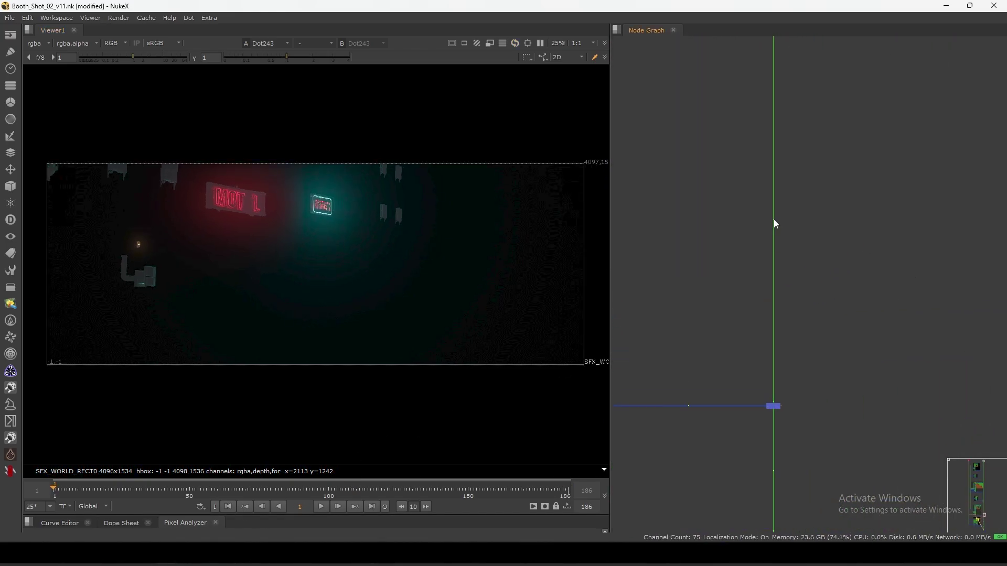
drag(877, 322, 798, 404)
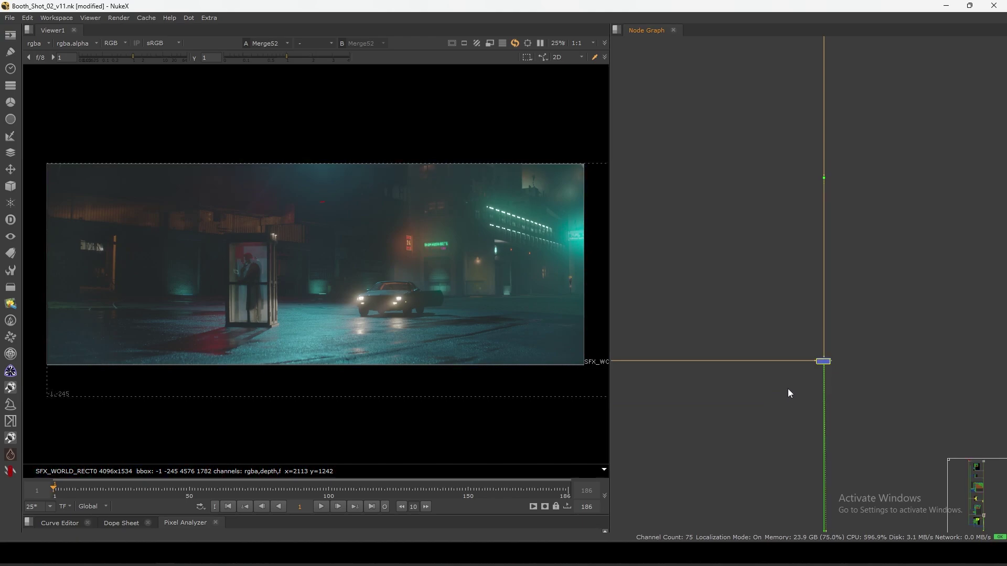
middle_drag(790, 393, 852, 290)
click(869, 282)
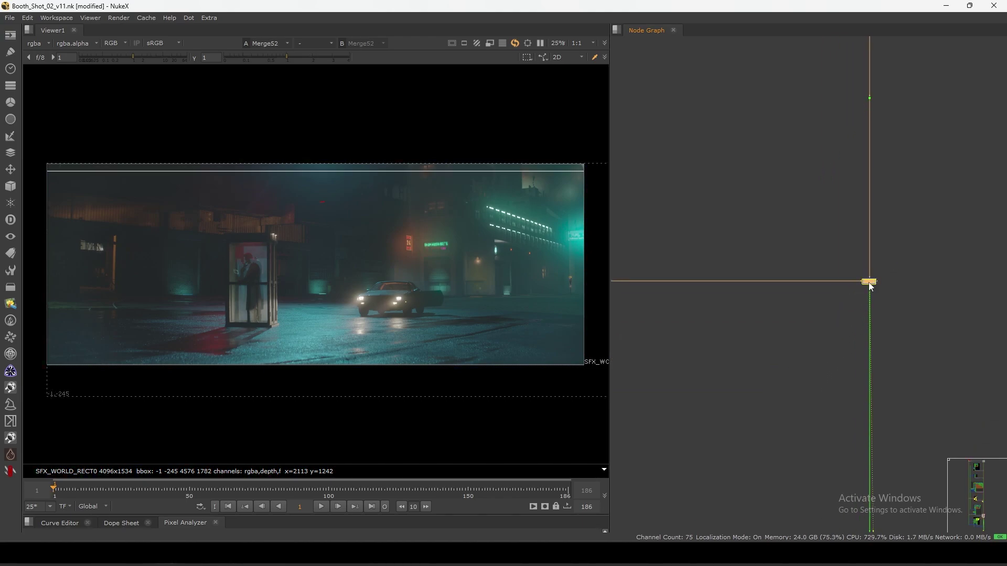
- Inspect the neon signs and upper building details in the Merge52 composite up close
scroll(862, 282, down, 5)
scroll(839, 273, up, 5)
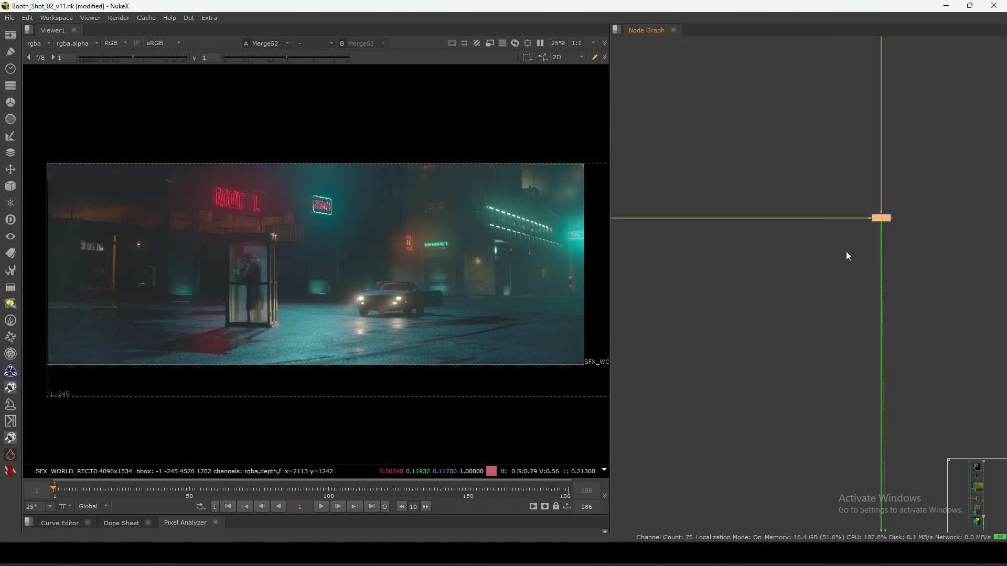
scroll(316, 247, up, 4)
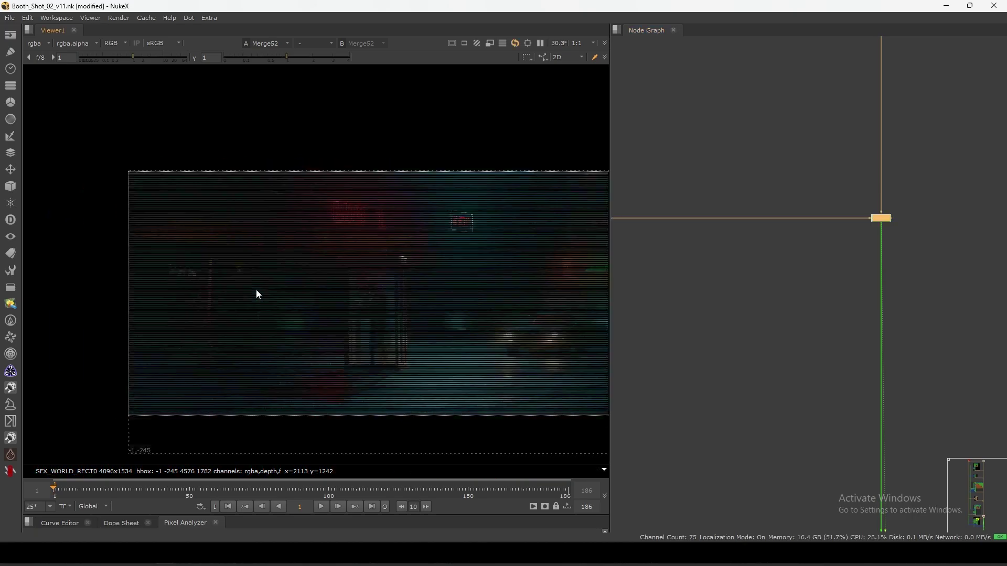
middle_drag(346, 274, 315, 234)
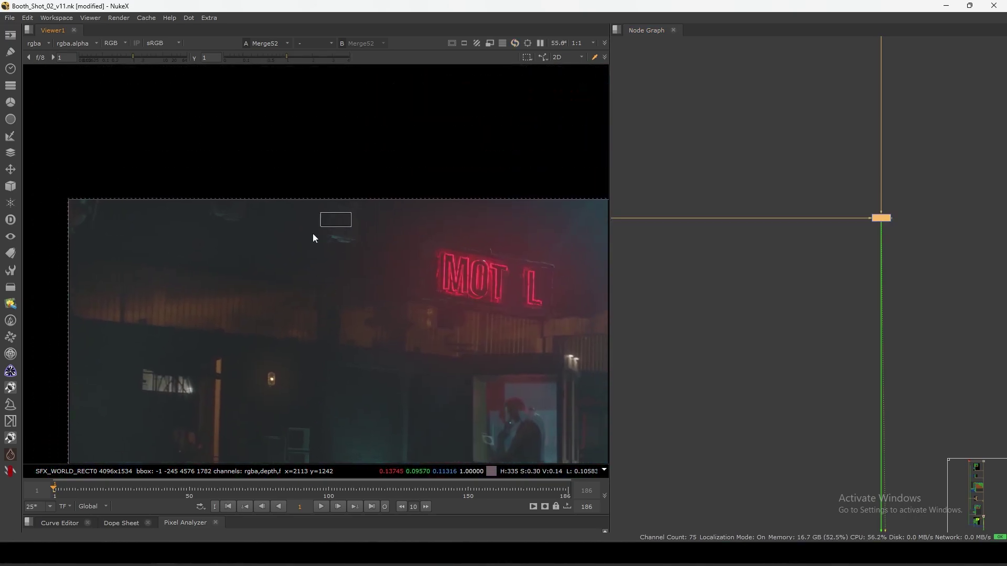
middle_drag(476, 292, 420, 256)
scroll(422, 236, up, 3)
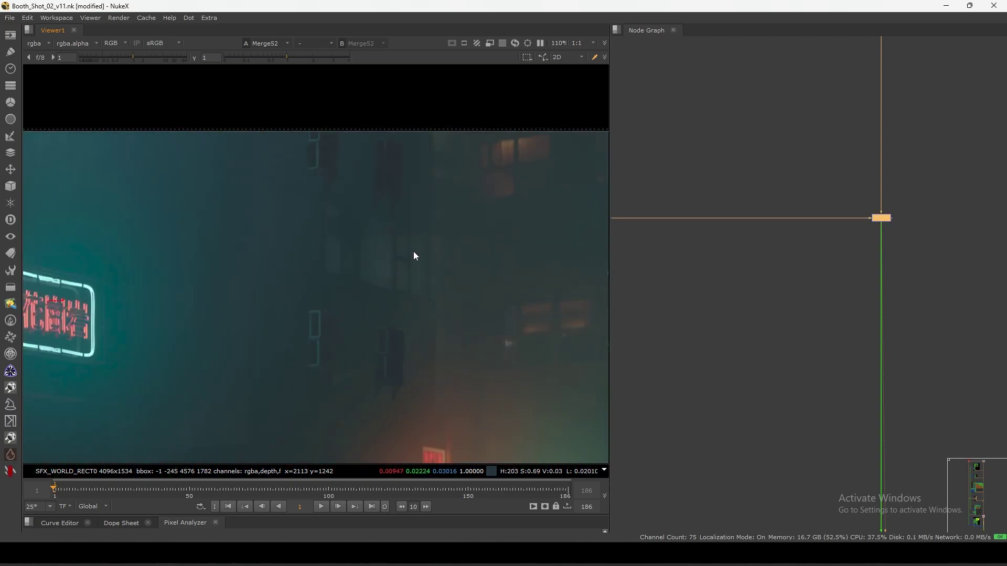
key(f)
- Locate the Haze group beside the main branch and select its nodes
drag(881, 218, 876, 227)
scroll(875, 237, down, 5)
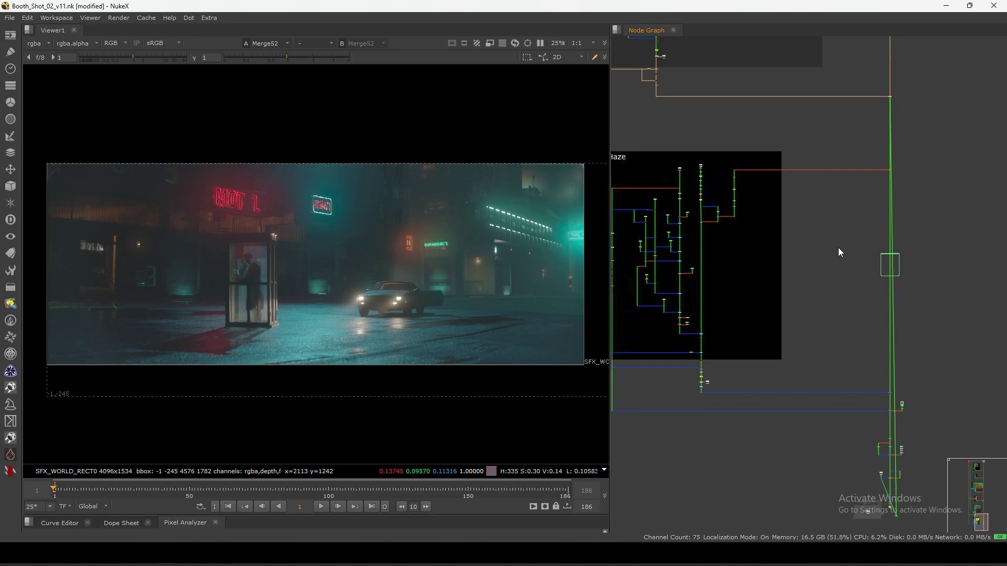
middle_drag(838, 250, 889, 276)
drag(714, 418, 665, 463)
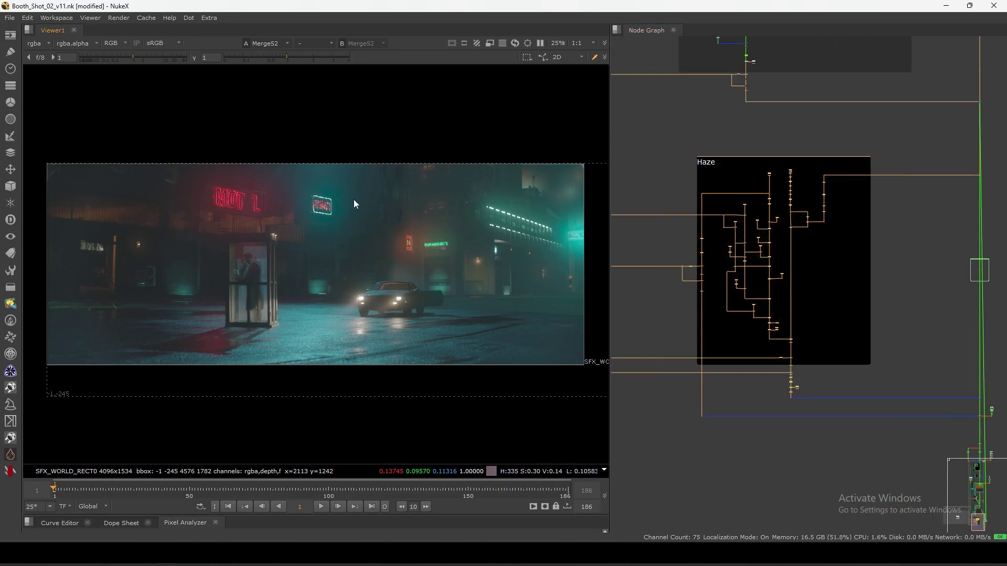
- View the pre-rendered Read1 in the FINAL OUTPUT group and inspect the finished image up close
scroll(851, 277, down, 3)
scroll(824, 257, up, 5)
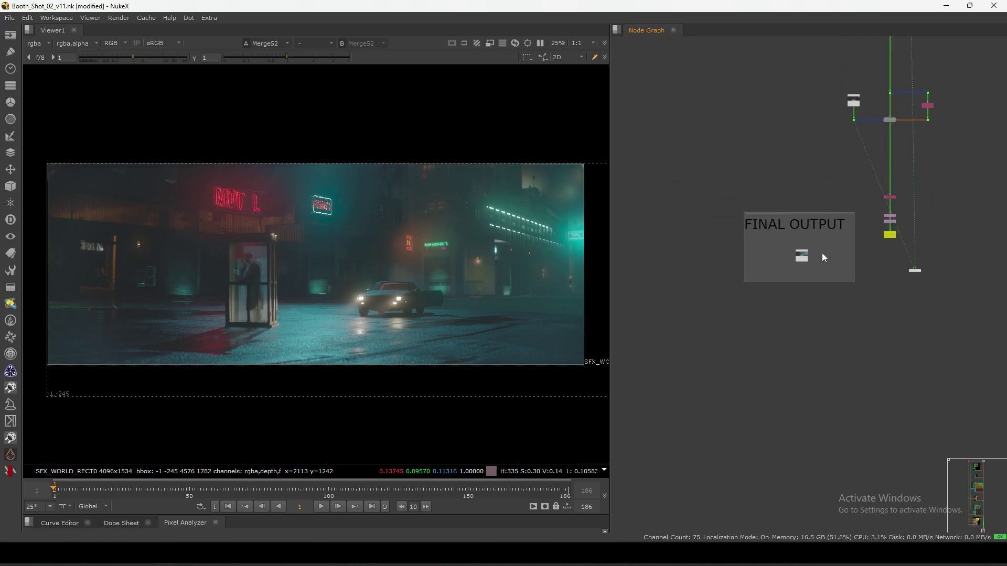
click(803, 257)
key(1)
drag(827, 216, 807, 218)
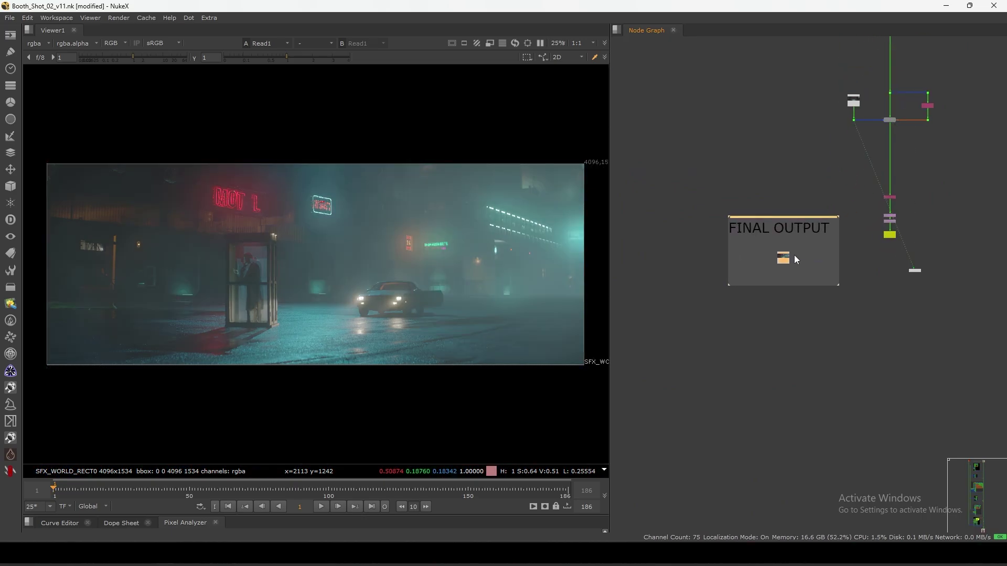
click(794, 255)
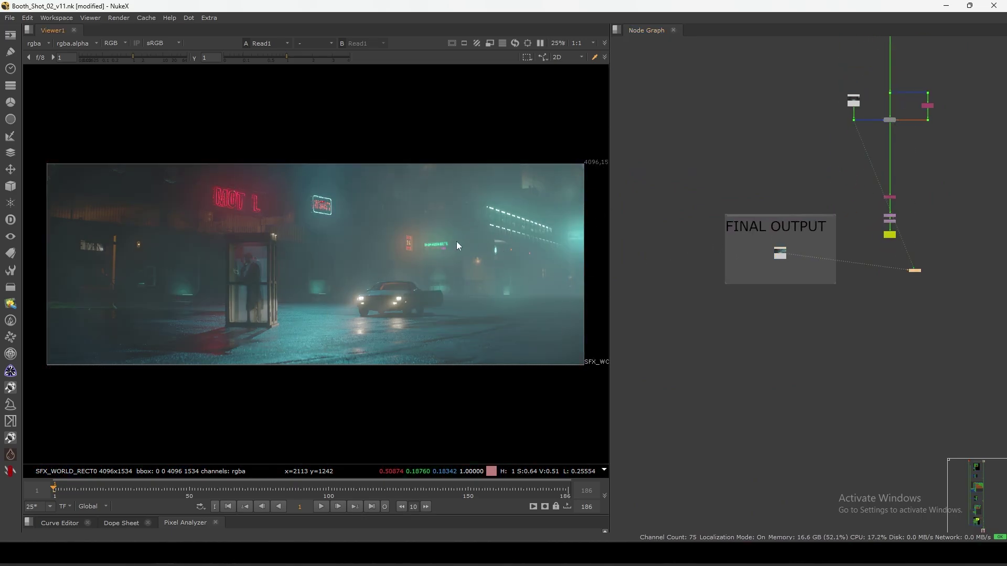
scroll(431, 224, up, 3)
scroll(428, 233, up, 3)
key(f)
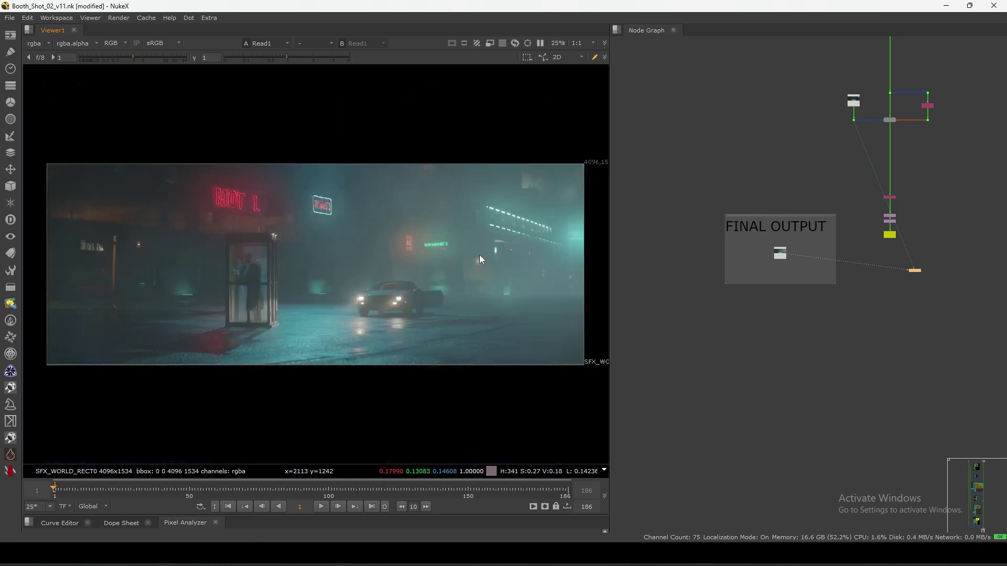
- View the main branch's composite at Dot32, ahead of the haze merge
scroll(780, 274, down, 5)
scroll(839, 251, down, 3)
click(886, 191)
key(1)
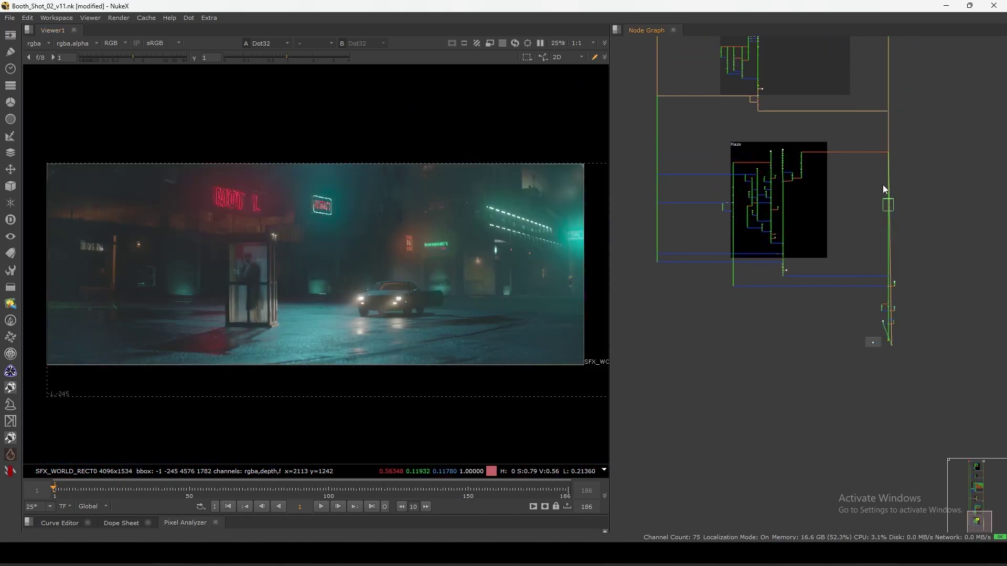
- View the emit layer at Shuffle7 in the Haze group and check the node's channel routing
scroll(821, 149, up, 3)
scroll(821, 149, up, 5)
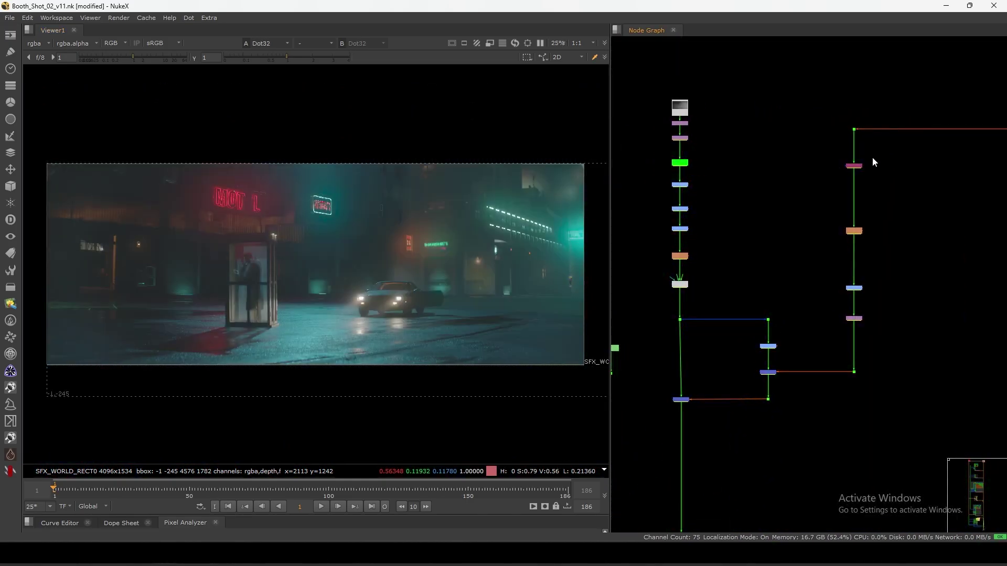
click(854, 165)
key(1)
scroll(867, 155, up, 6)
double_click(915, 143)
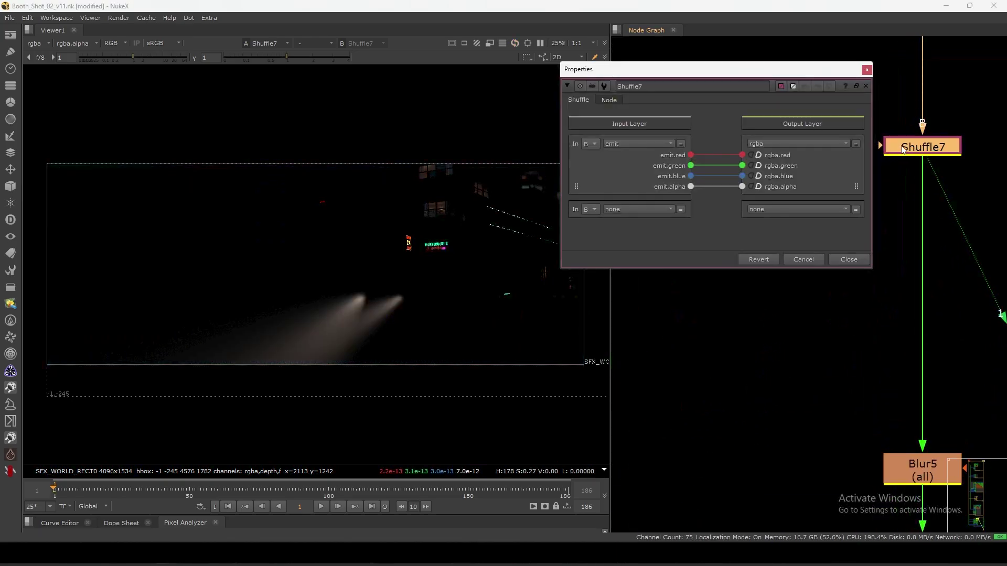
click(848, 258)
- View the blurred and graded emission result at Crop11
scroll(841, 271, down, 6)
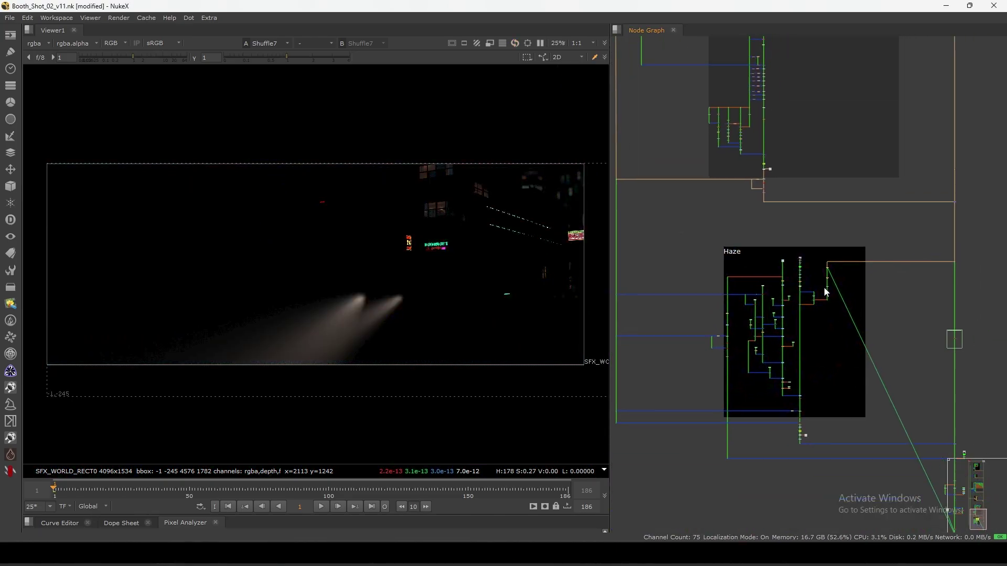
middle_drag(825, 285, 843, 270)
scroll(772, 301, up, 8)
click(765, 280)
key(1)
click(831, 379)
key(1)
scroll(814, 330, down, 5)
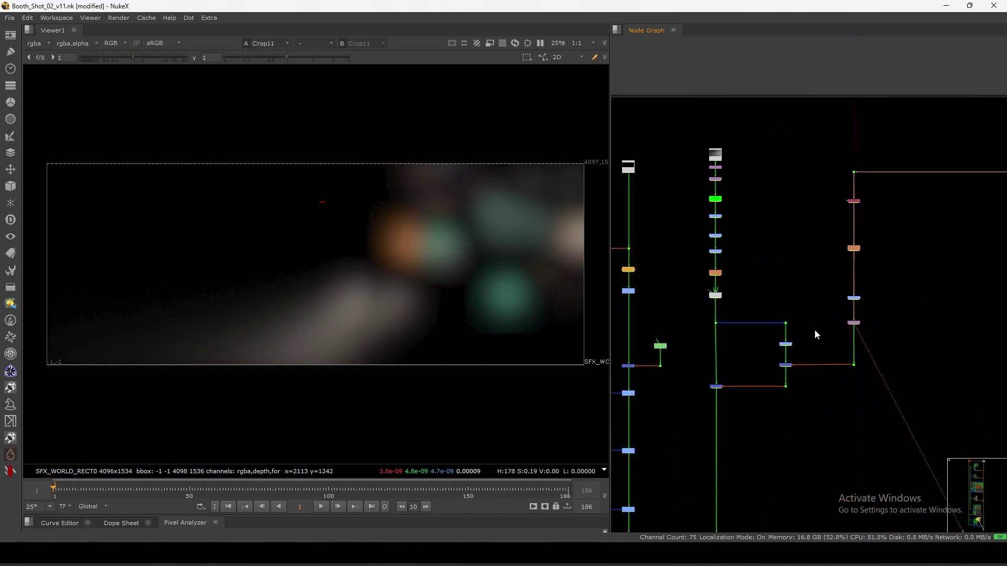
- View the closeFog.0001.exr element in Read12 and try its playback
middle_drag(814, 329, 845, 289)
scroll(756, 134, up, 3)
middle_drag(791, 98, 823, 127)
click(775, 124)
key(1)
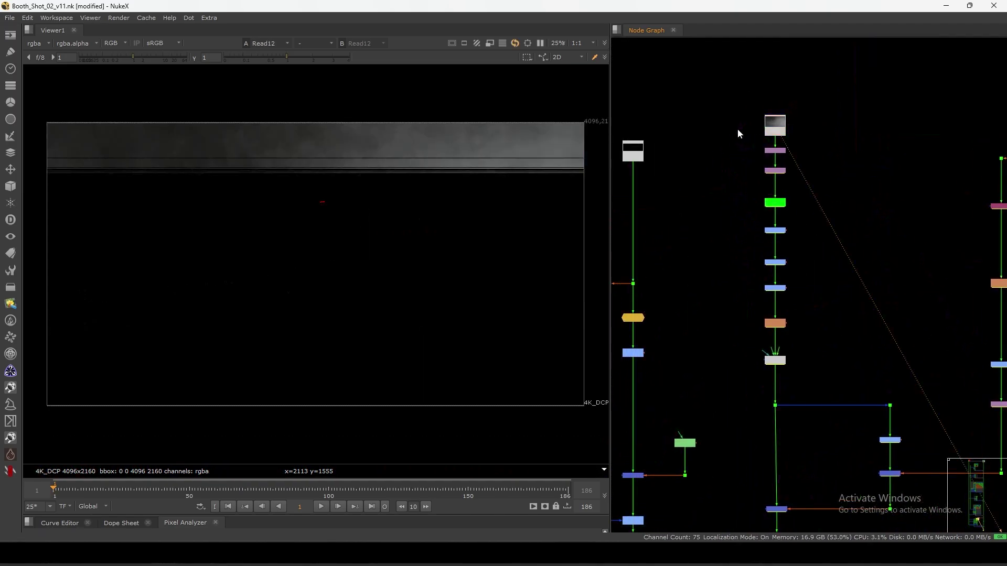
scroll(767, 123, up, 6)
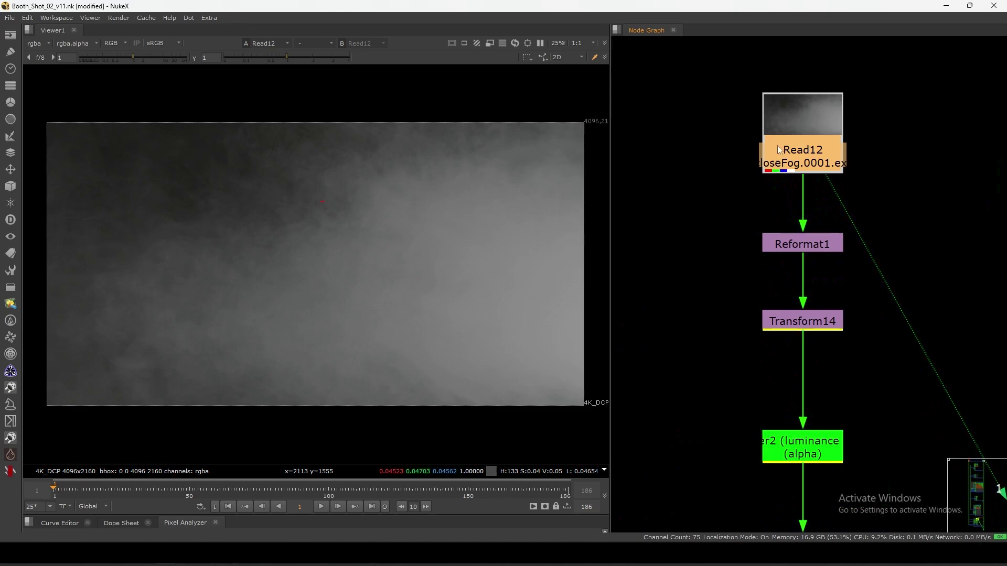
click(321, 507)
click(321, 507)
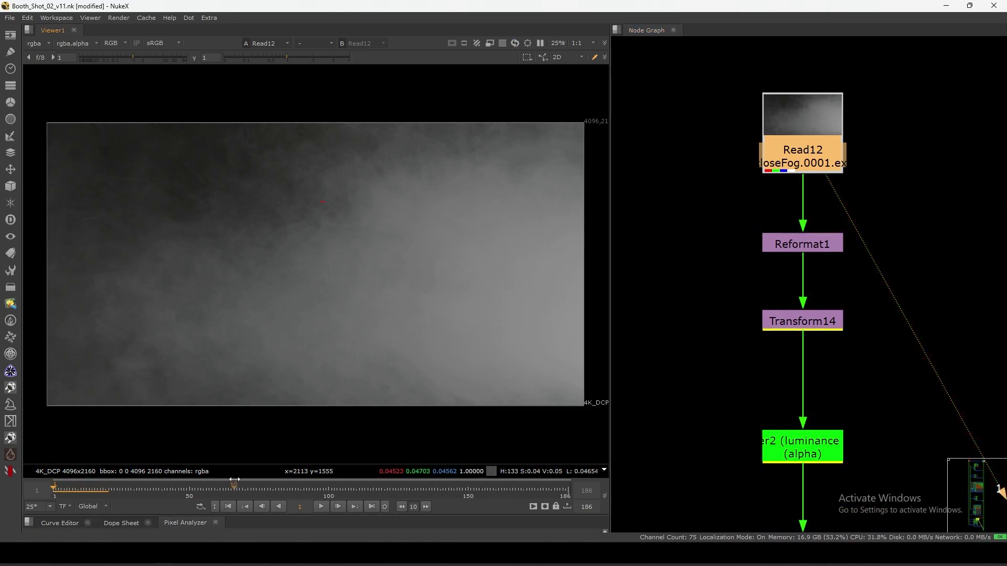
- Check the frame range and read settings of the Read12 fog element
scroll(780, 376, down, 5)
scroll(816, 292, up, 2)
scroll(809, 301, down, 2)
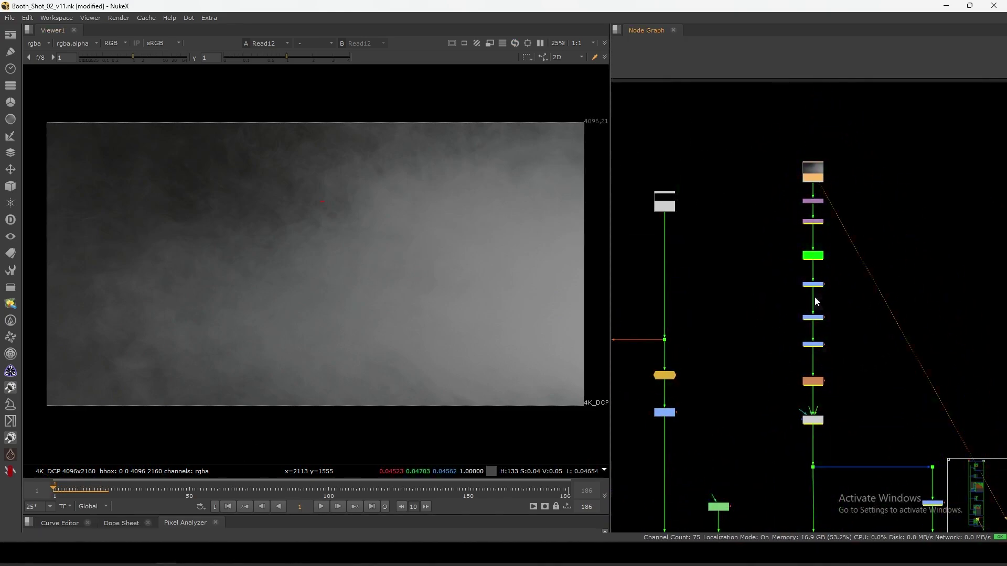
scroll(833, 166, up, 2)
scroll(833, 166, up, 2)
double_click(829, 170)
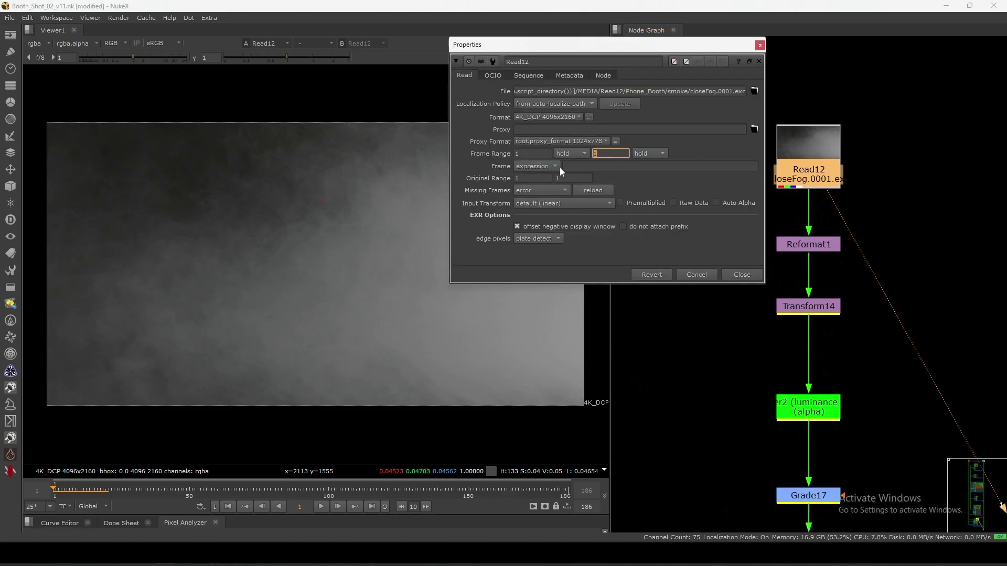
click(741, 275)
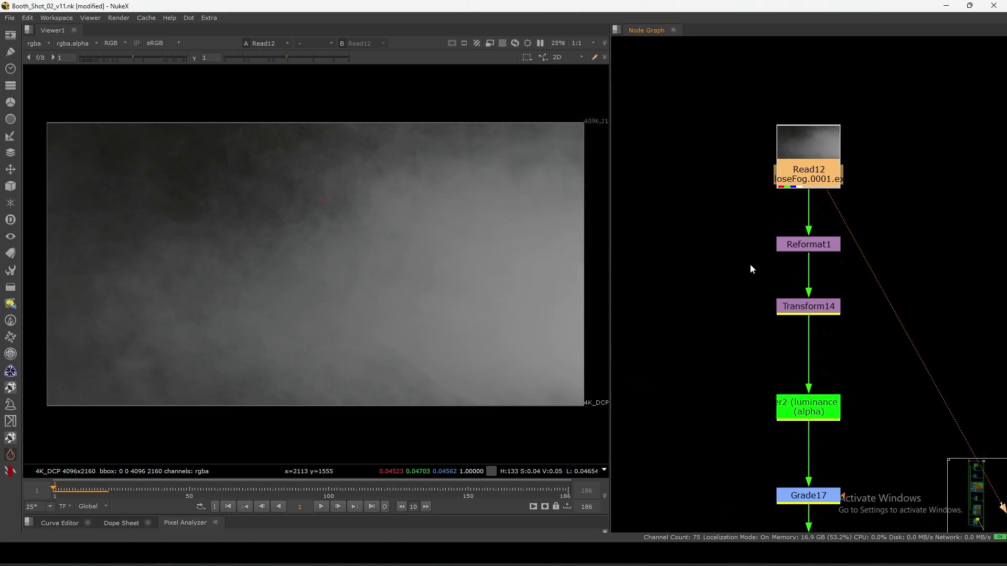
- View the reformatted, graded and blurred fog at Blur17
scroll(787, 380, down, 5)
scroll(835, 315, up, 3)
click(812, 268)
key(1)
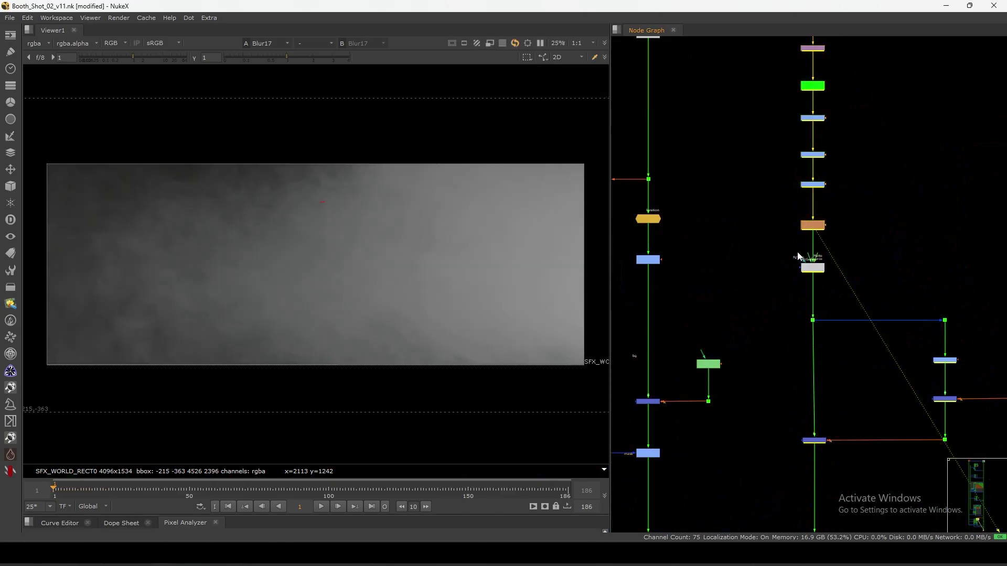
- View the retimed fog at Kronos1 and check the node's speed and motion settings
drag(812, 271, 818, 276)
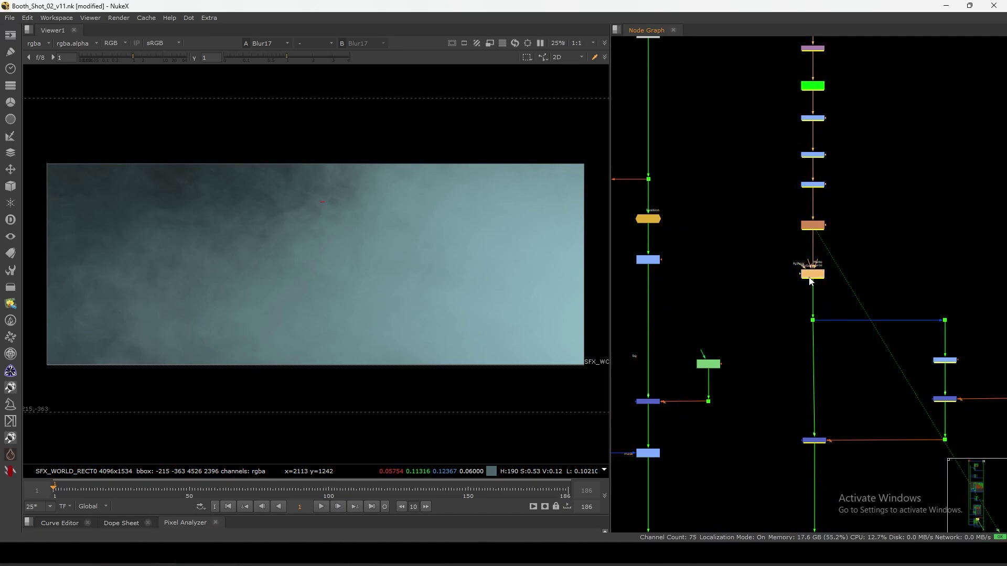
scroll(810, 282, up, 4)
drag(933, 212, 787, 296)
key(Return)
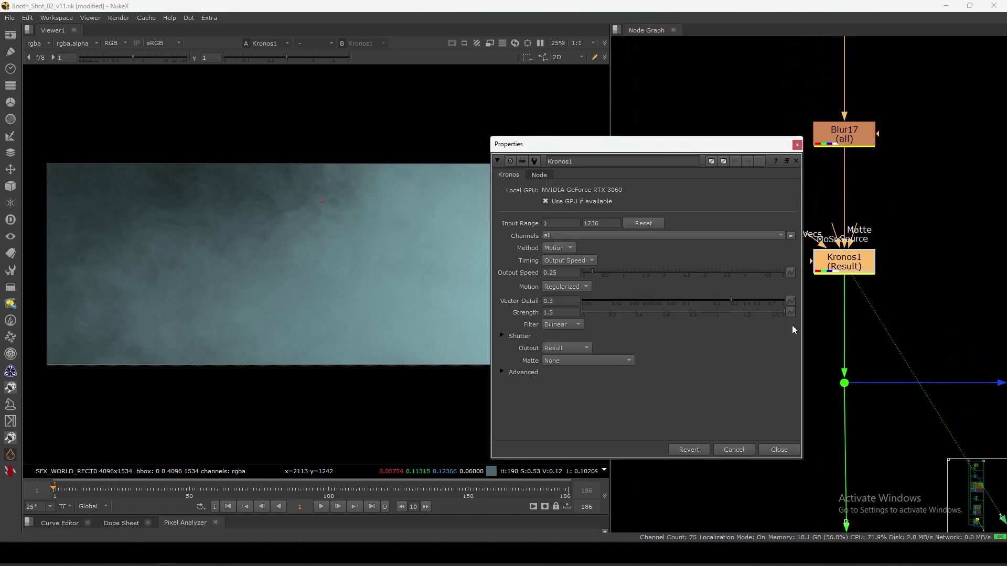
click(771, 450)
- View the blurred emission light at Crop11 again
scroll(811, 447, down, 5)
scroll(845, 275, up, 3)
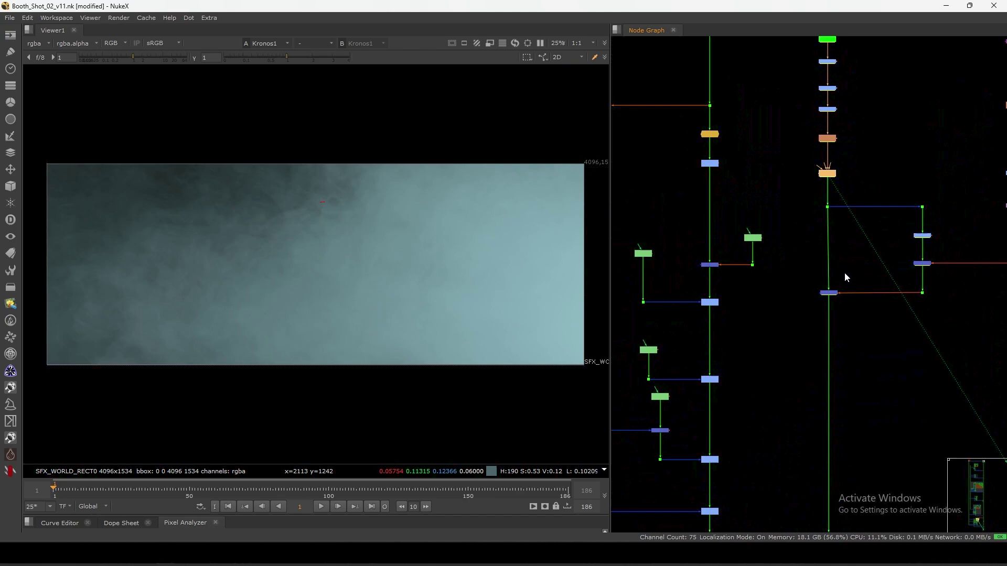
scroll(874, 284, up, 2)
drag(939, 239, 821, 304)
key(1)
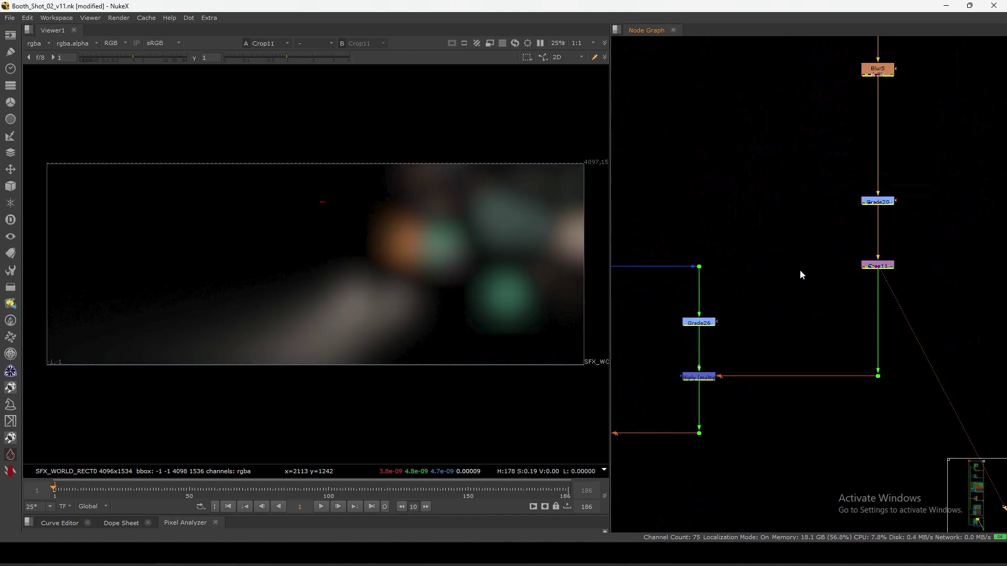
- View the Multiply node's result, where the blurred emission light is combined with the graded fog
middle_drag(685, 377, 778, 341)
scroll(778, 341, up, 3)
drag(827, 300, 731, 376)
key(1)
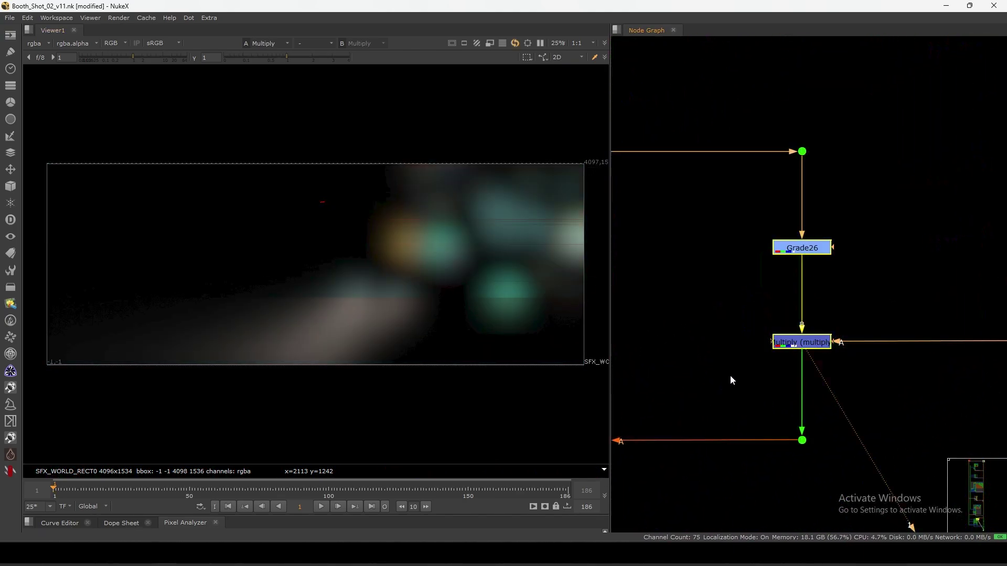
- Compare the incoming fog at Dot57 with the Multiply node's result
scroll(777, 319, down, 2)
drag(834, 194, 756, 251)
key(1)
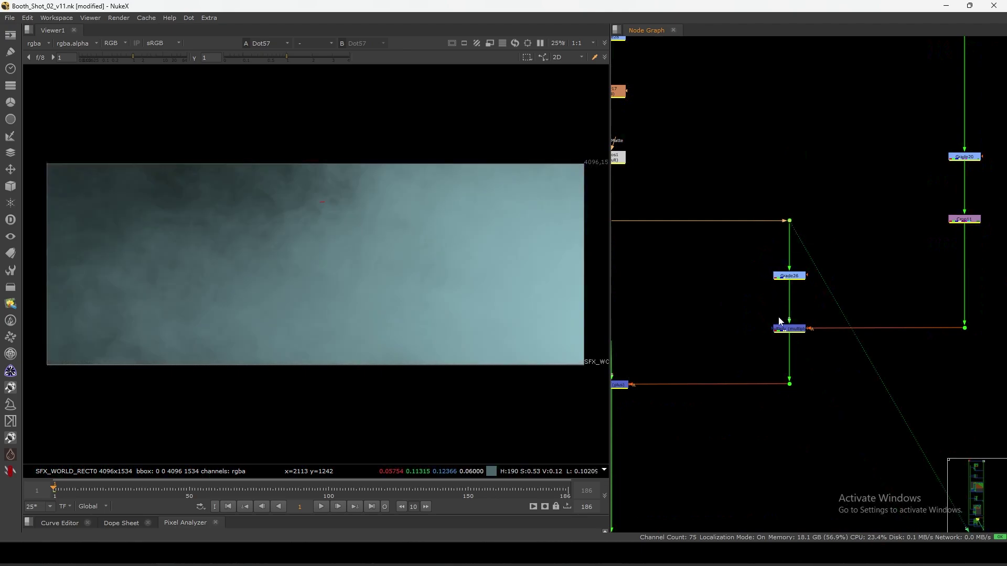
click(785, 329)
key(1)
- View the Plus4 result, where the light-tinted fog is added onto the Kronos1 fog
scroll(814, 347, down, 2)
drag(765, 304, 703, 378)
key(1)
scroll(822, 296, up, 2)
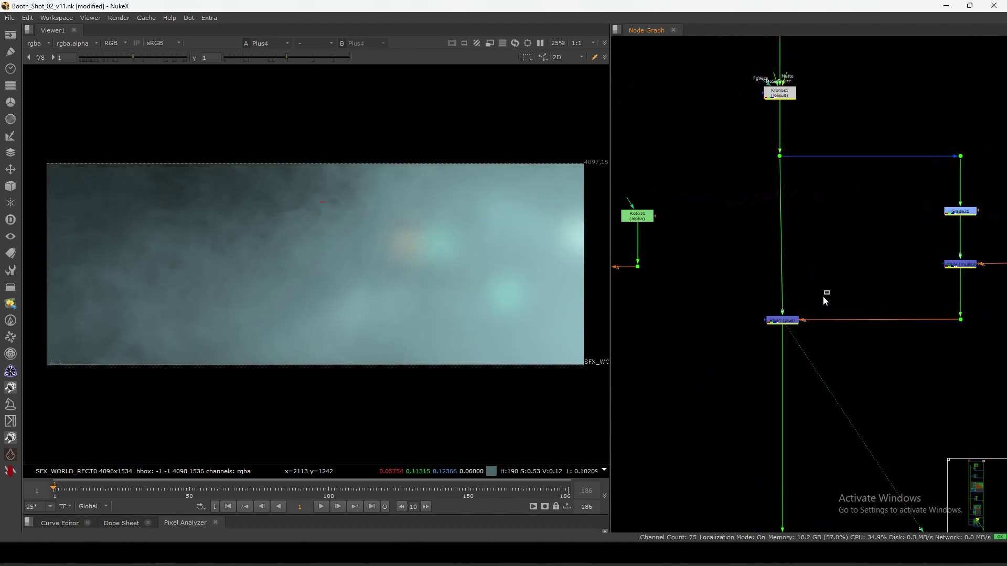
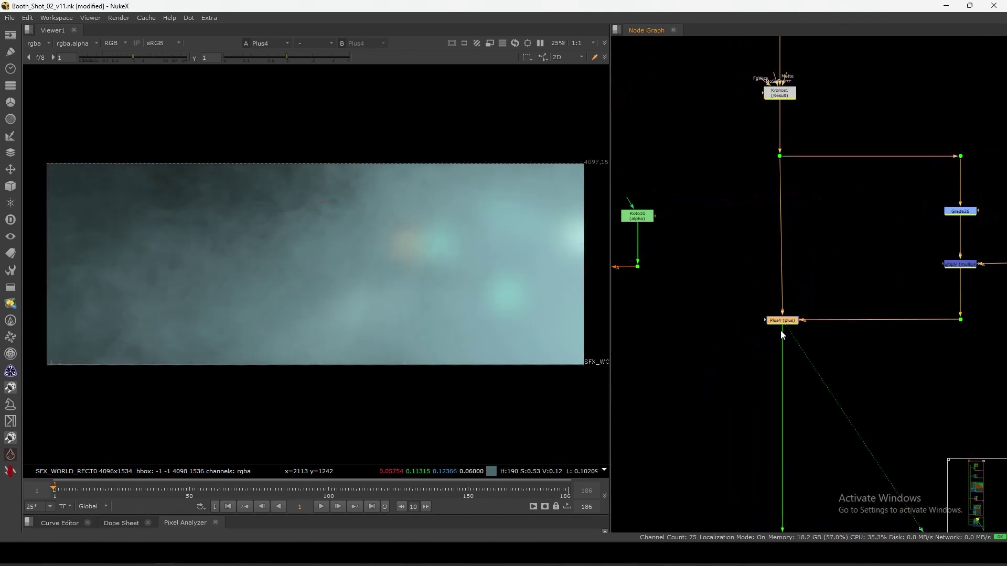
- Follow the Plus4 output downstream and view the fog at Dot247 before Multiply1
drag(755, 145, 813, 189)
scroll(778, 291, down, 4)
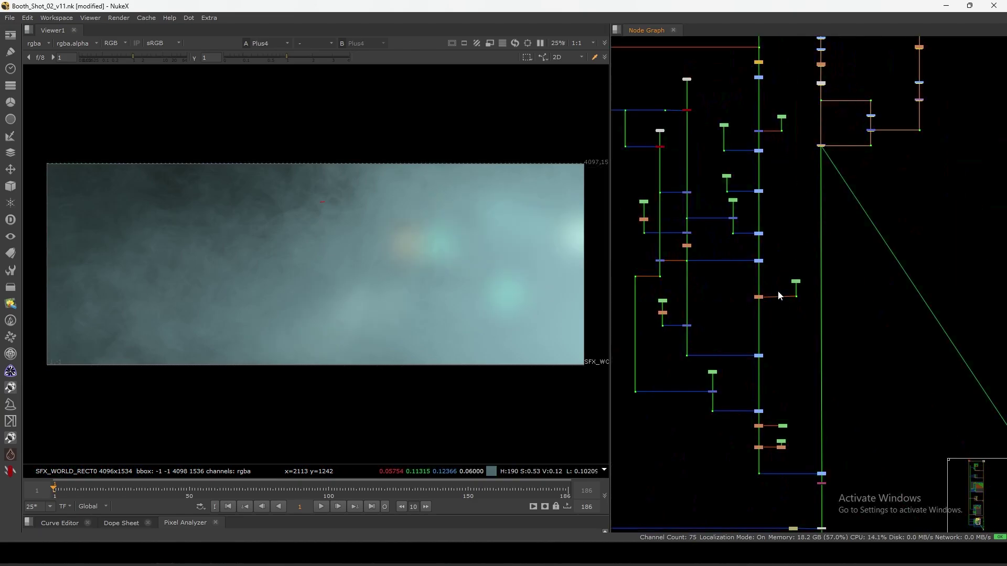
scroll(791, 373, up, 5)
drag(536, 178, 241, 360)
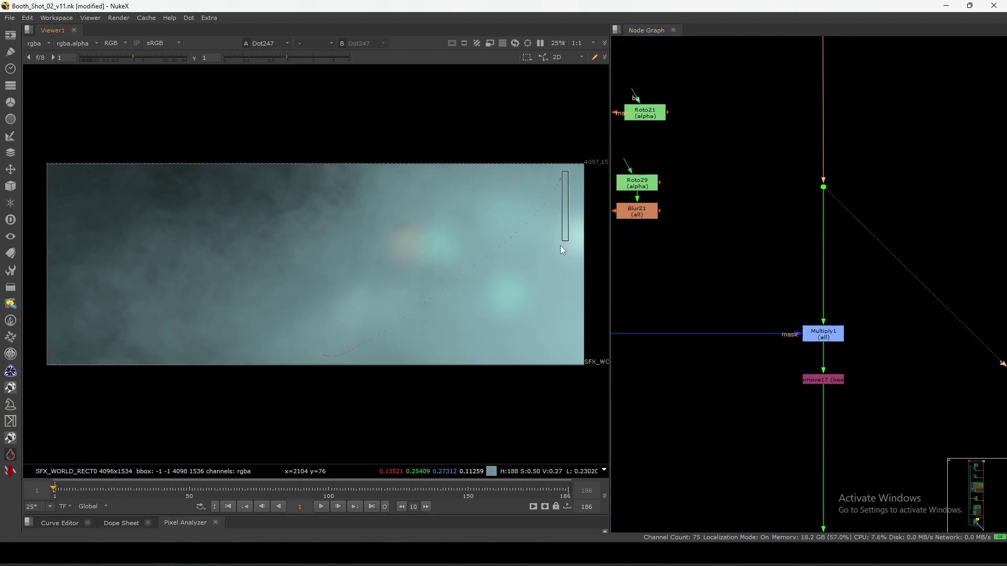
drag(561, 247, 558, 250)
- View the full composite at Dot32
scroll(789, 246, down, 4)
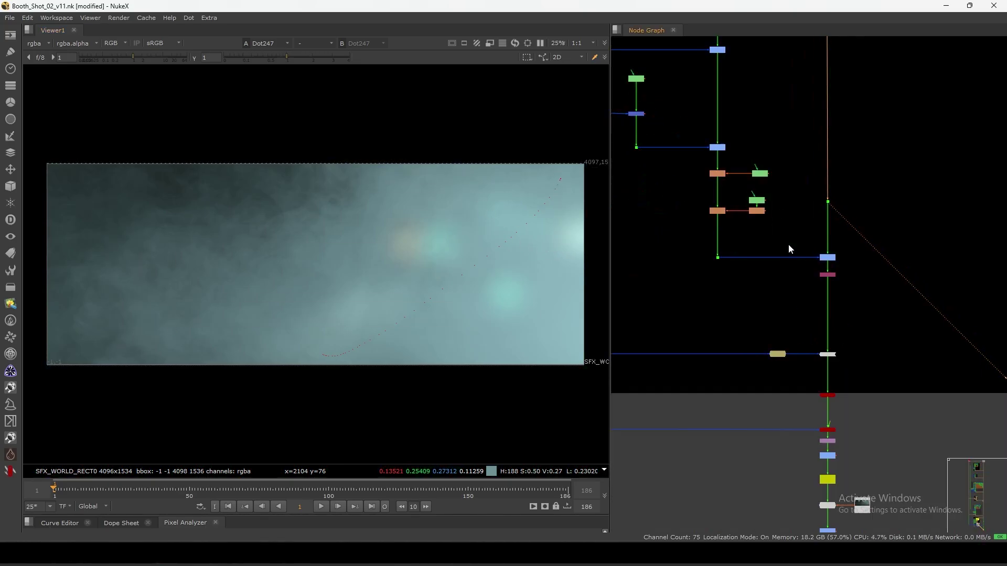
scroll(789, 248, down, 3)
click(670, 180)
key(1)
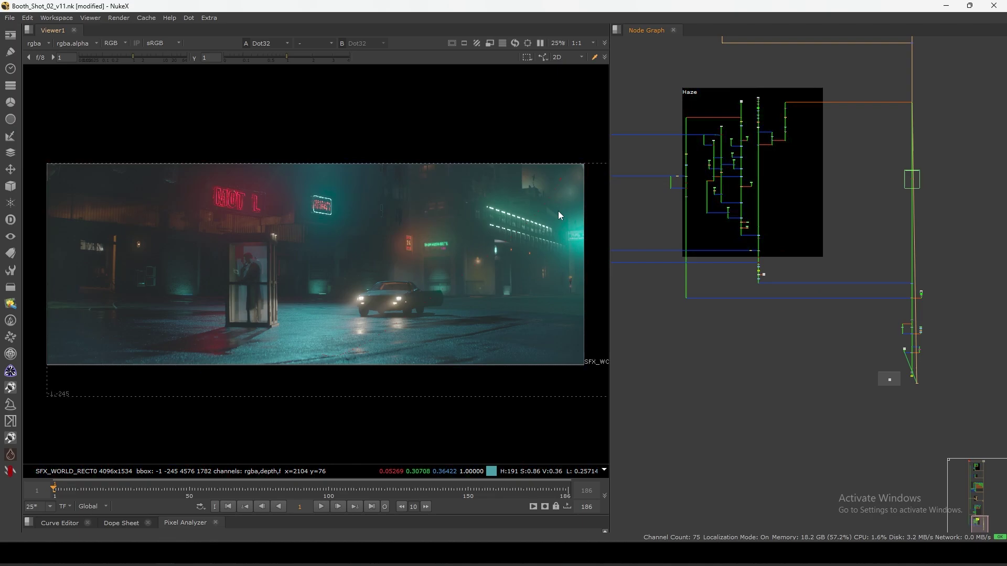
- View the alpha channel of P_Ramp2 near the start of the Haze group's mask branch
scroll(672, 210, up, 3)
drag(642, 65, 822, 362)
scroll(819, 181, up, 2)
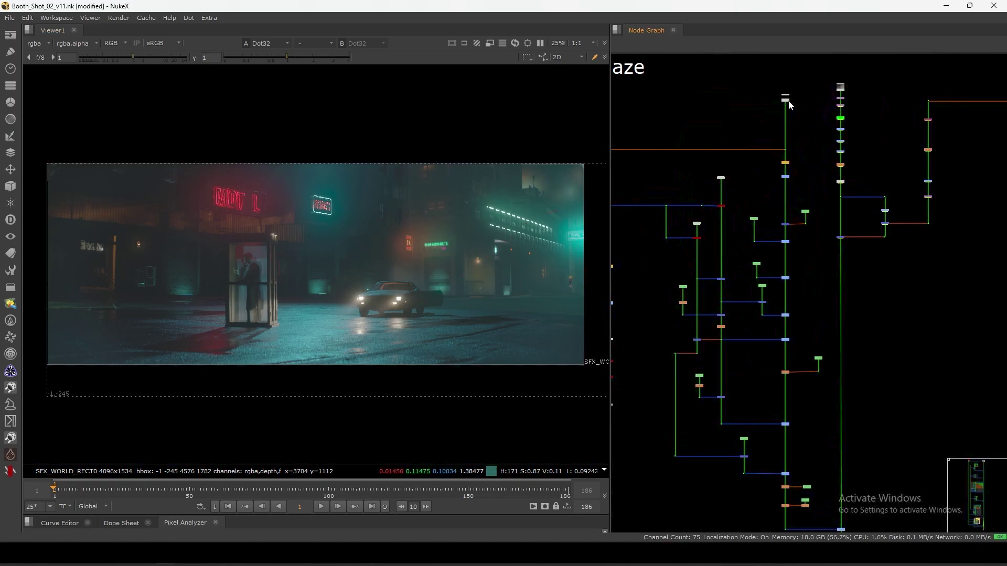
scroll(794, 97, down, 10)
scroll(783, 263, up, 4)
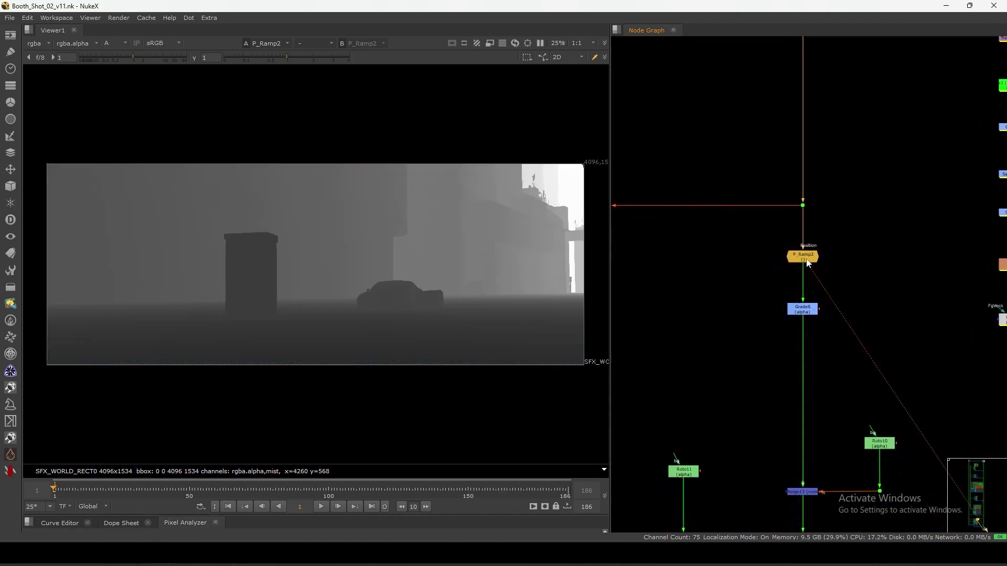
- View the Mist pass source in Read13, above P_Ramp2
scroll(823, 300, up, 5)
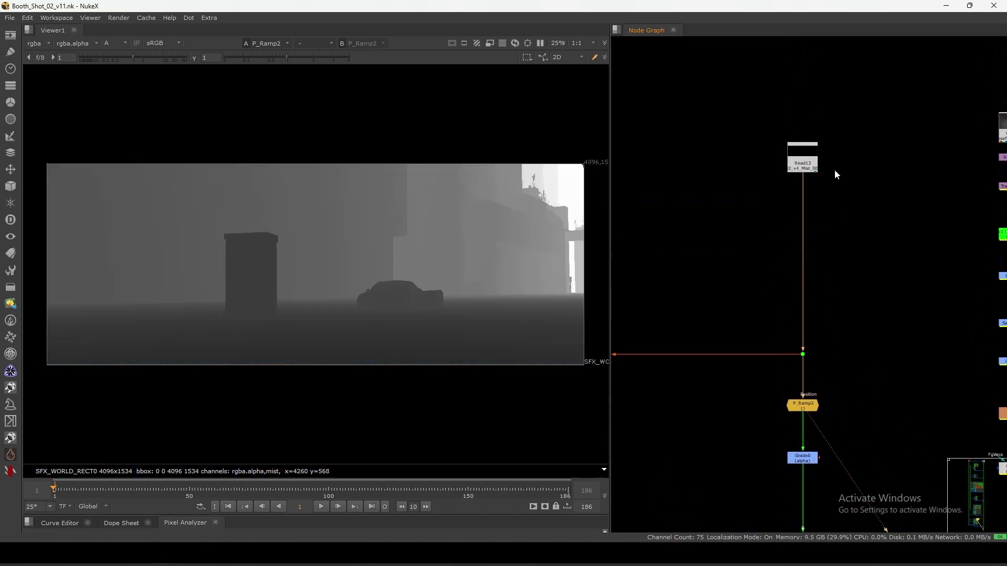
scroll(797, 178, up, 2)
click(790, 163)
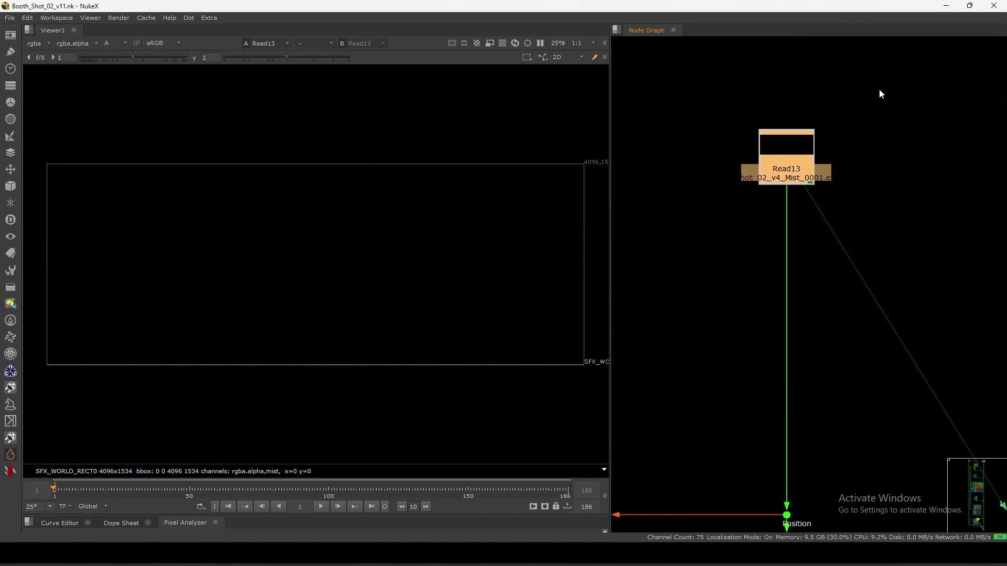
- View the P_Ramp2 alpha again to see how it converts the mist pass
middle_drag(766, 348, 794, 288)
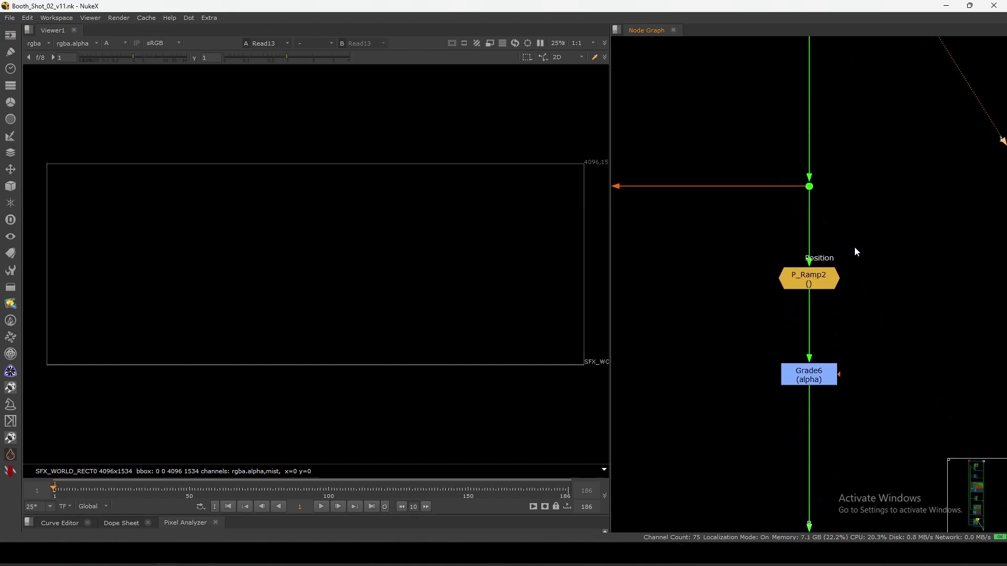
click(810, 276)
key(1)
middle_drag(726, 317, 771, 278)
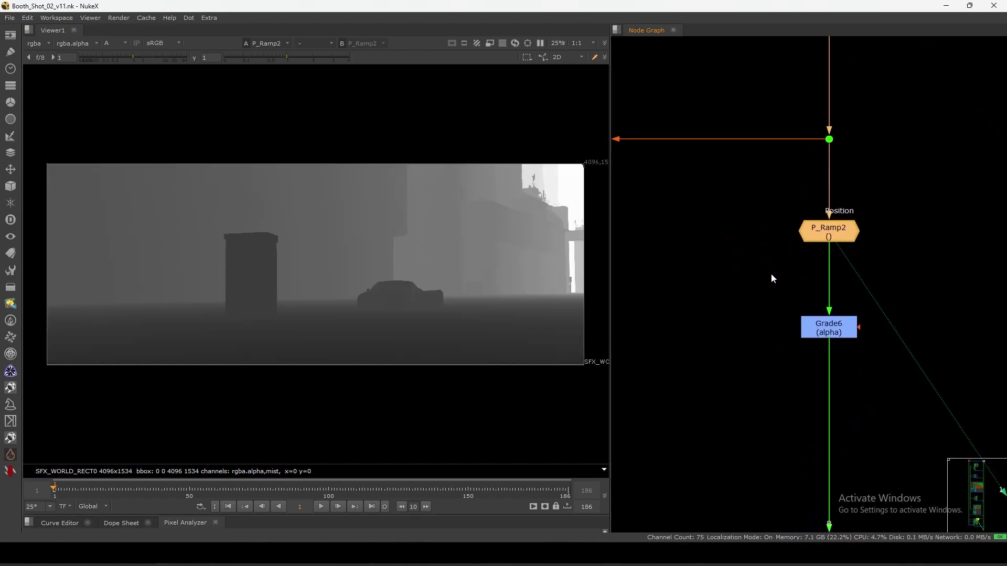
- View Dot35 above P_Ramp2, check its mist layer, and set the viewer back to the rgba layer
click(565, 229)
key(ctrl+z)
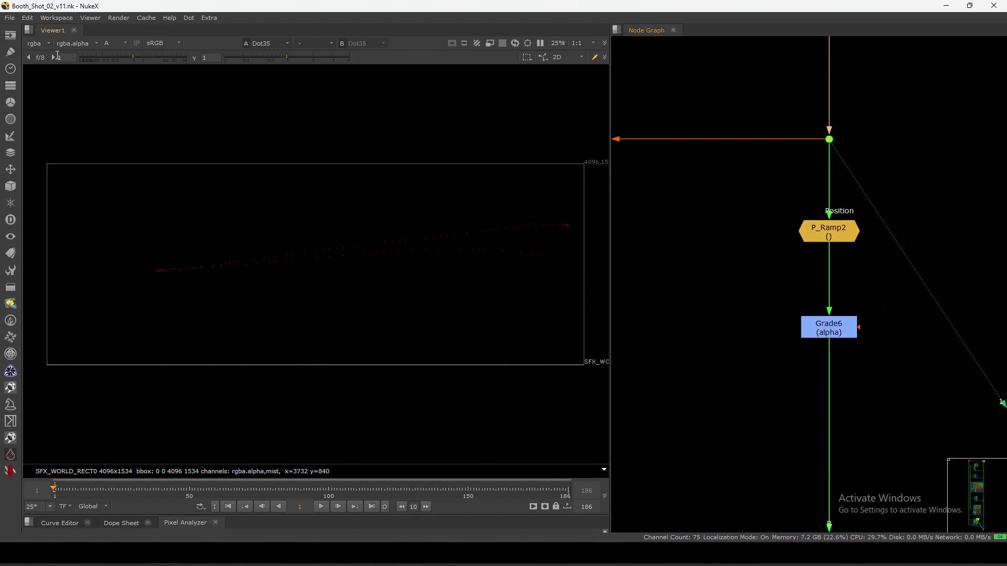
click(34, 43)
click(43, 103)
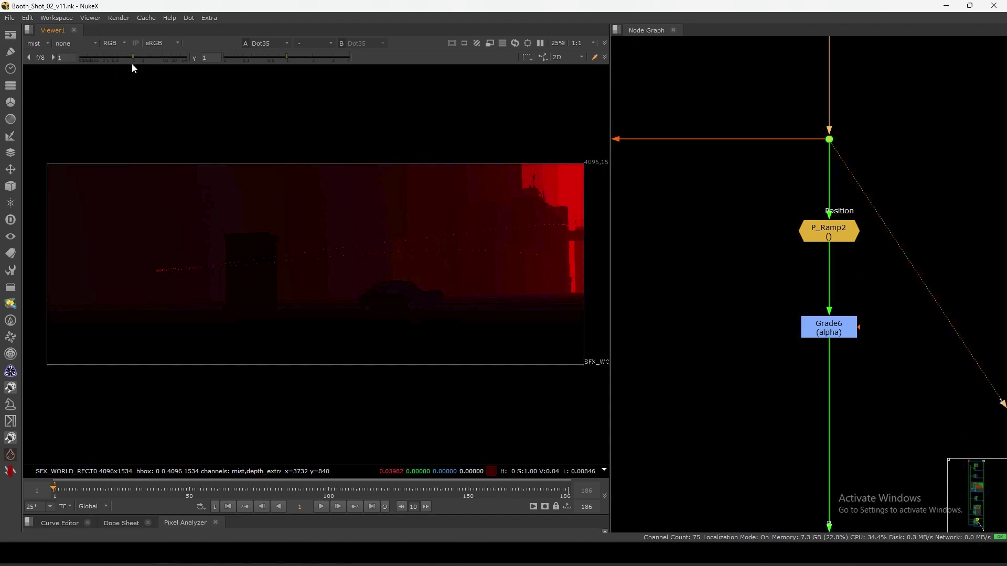
click(35, 44)
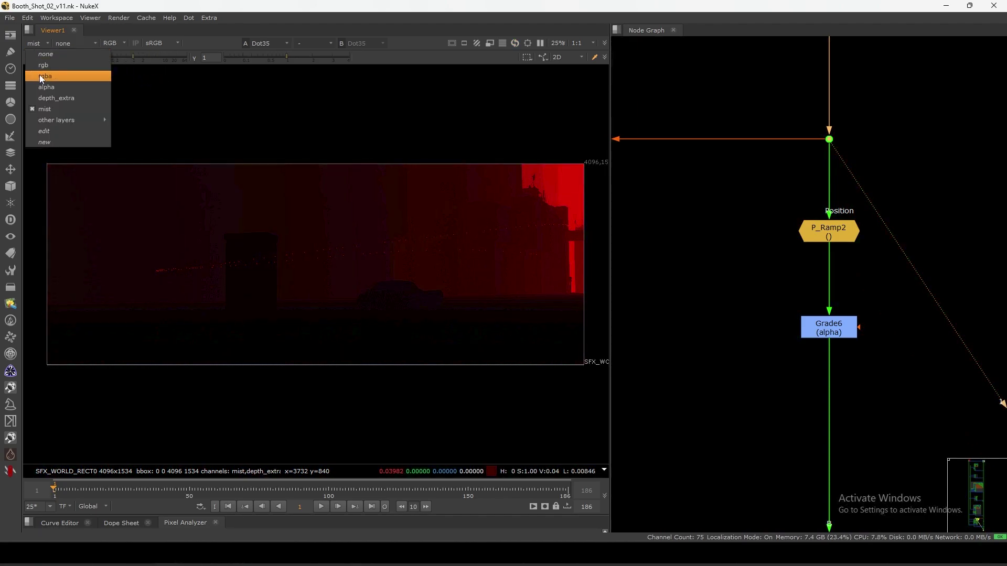
click(42, 77)
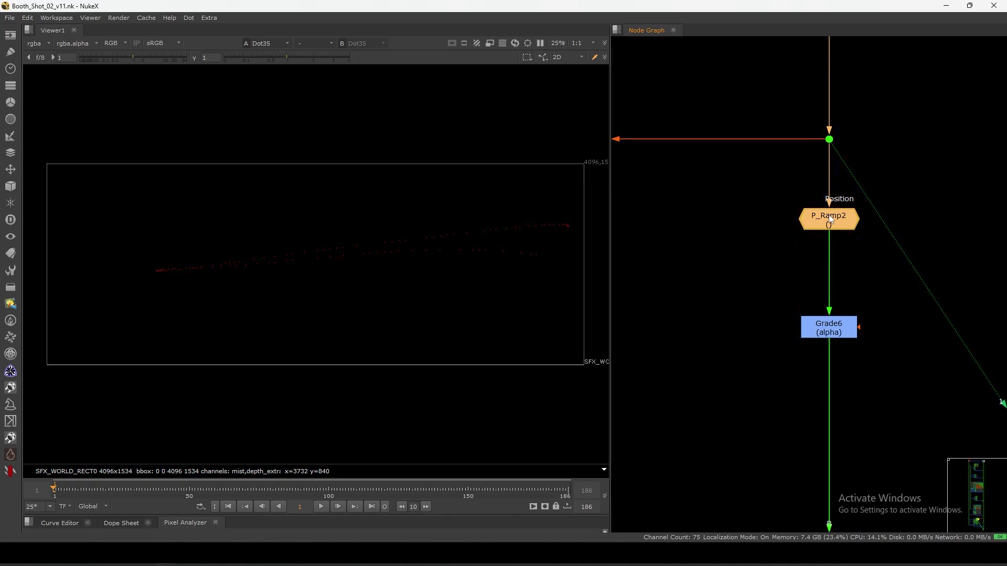
- View Grade6's alpha result and compare it with the node disabled and enabled
click(829, 327)
key(1)
middle_drag(839, 337, 816, 286)
click(830, 309)
key(d)
key(d)
scroll(830, 309, down, 5)
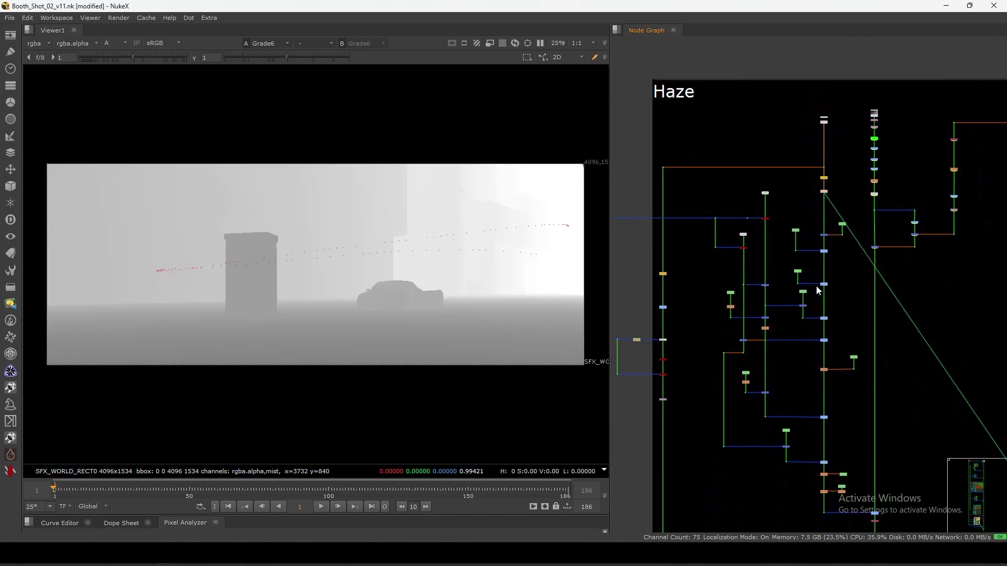
- View Merge13's alpha result and inspect the Roto10 shape feeding it
scroll(810, 246, up, 4)
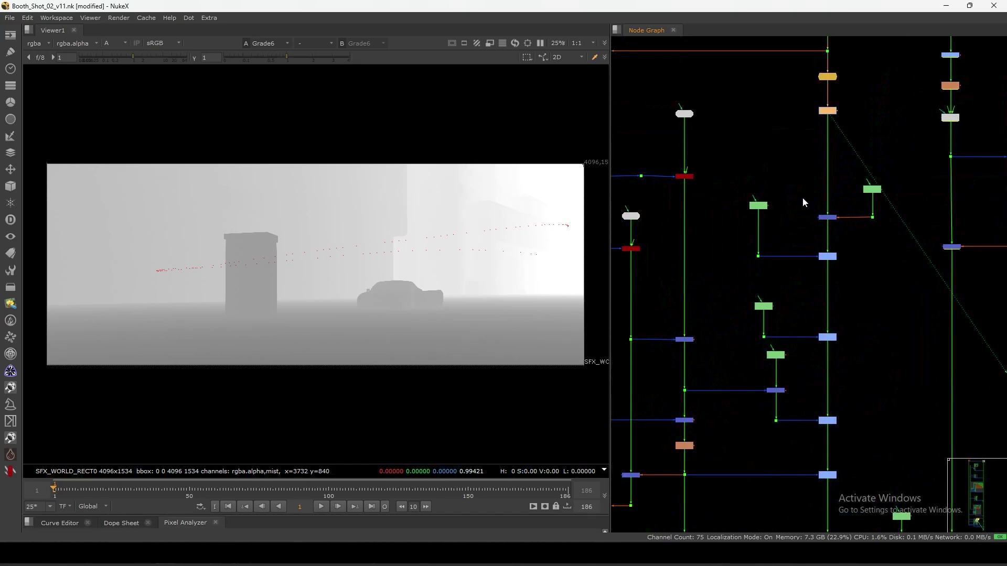
click(829, 216)
key(1)
scroll(830, 218, up, 2)
click(830, 215)
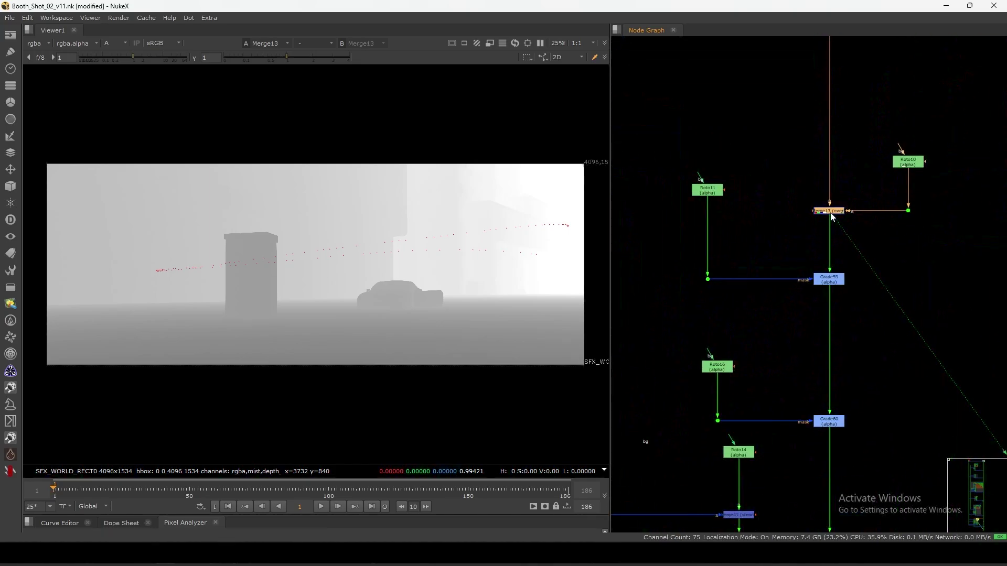
double_click(910, 167)
click(834, 332)
- View Grade59's alpha result and check the shape list of its Roto11 mask
click(831, 283)
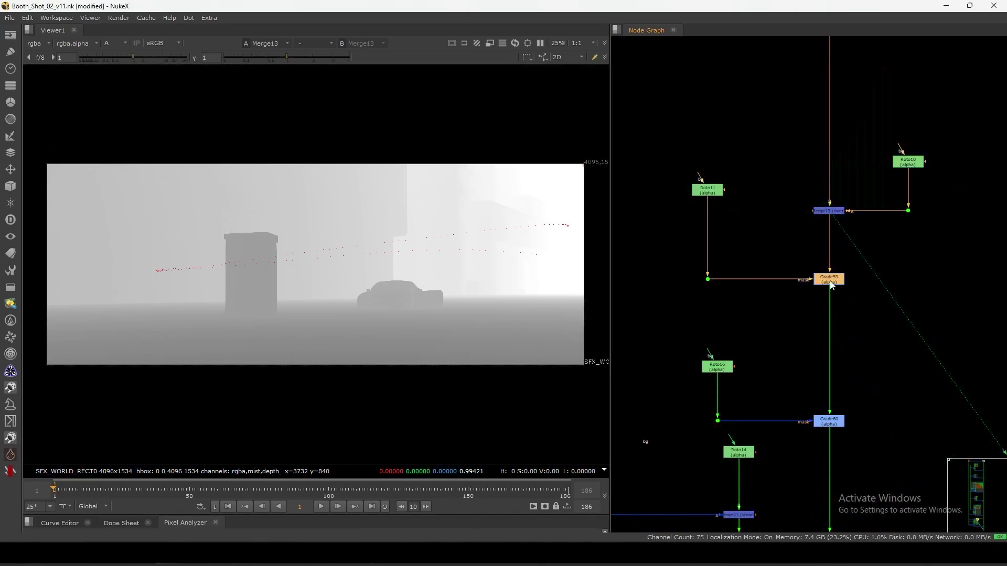
key(1)
double_click(707, 190)
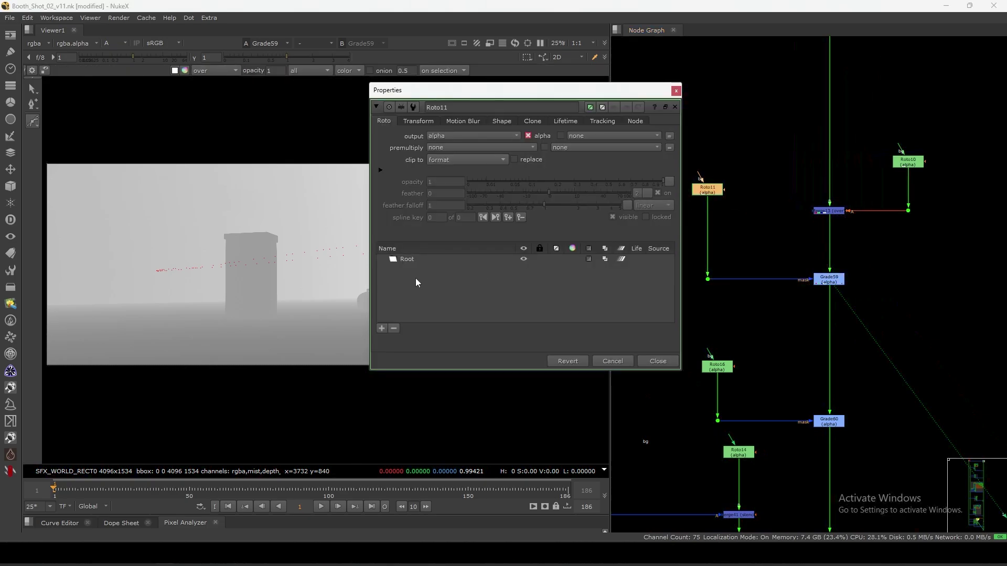
scroll(415, 278, down, 4)
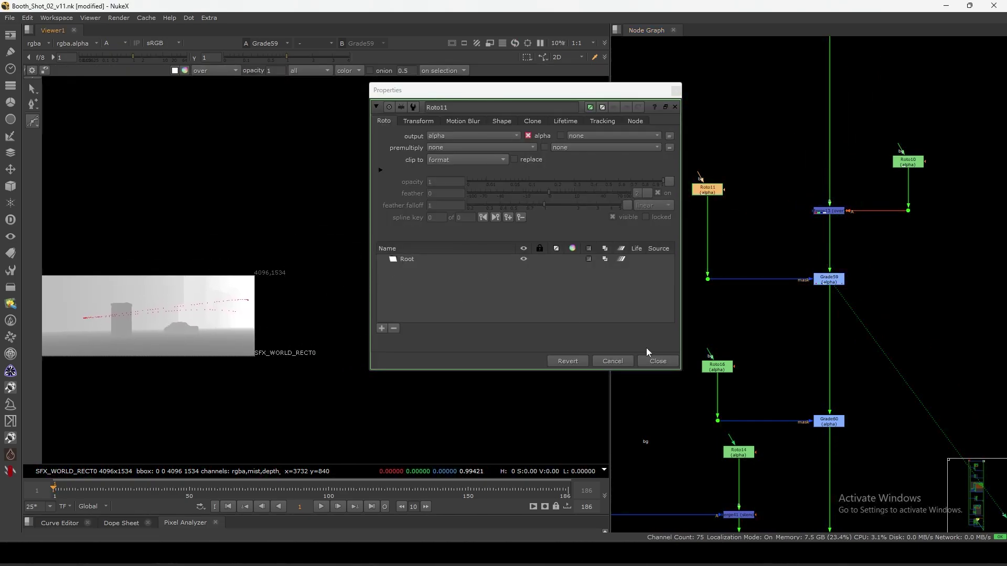
click(660, 360)
key(f)
- Inspect the Bezier1 shape in Roto16 and view the result of Grade60, which it masks
middle_drag(834, 420, 817, 343)
double_click(709, 292)
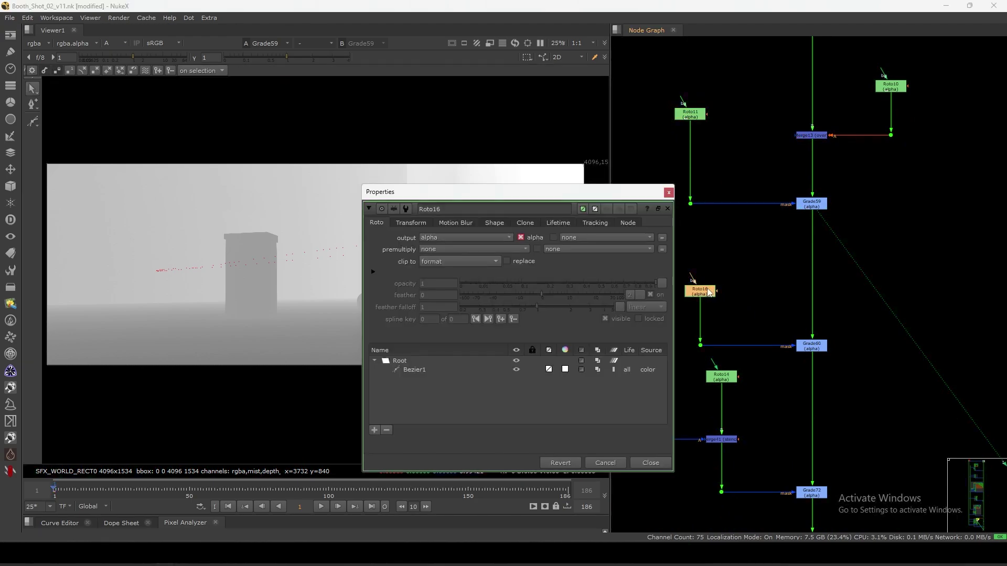
click(428, 367)
drag(516, 199, 565, 396)
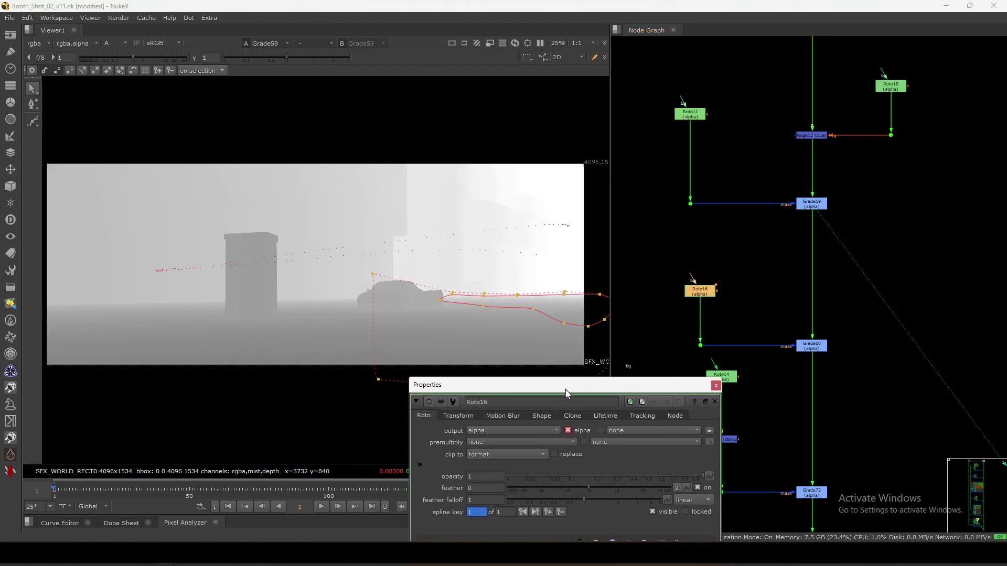
click(717, 391)
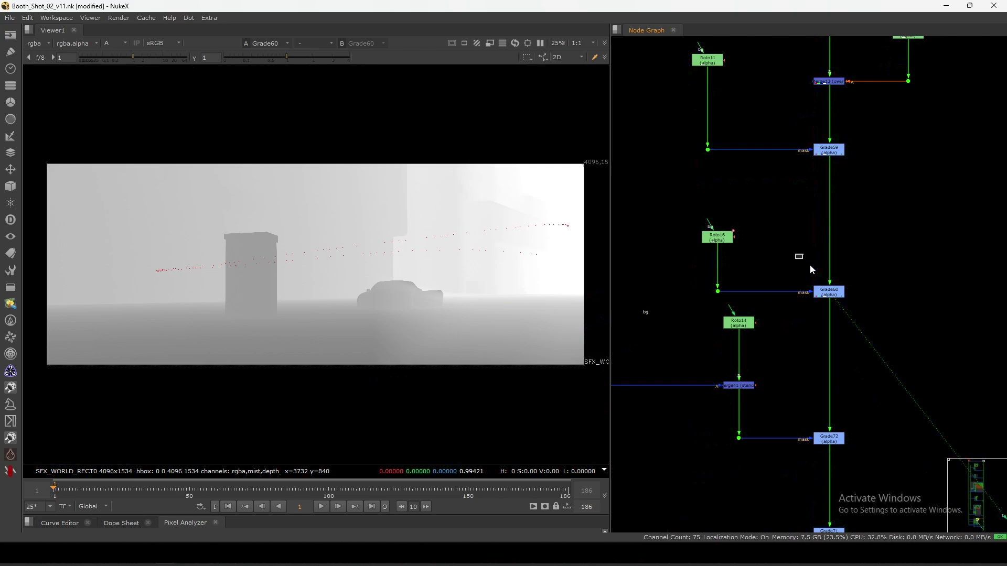
- View the alpha results of Blur13 and of Grade73 below it
drag(809, 265, 859, 323)
scroll(820, 426, down, 3)
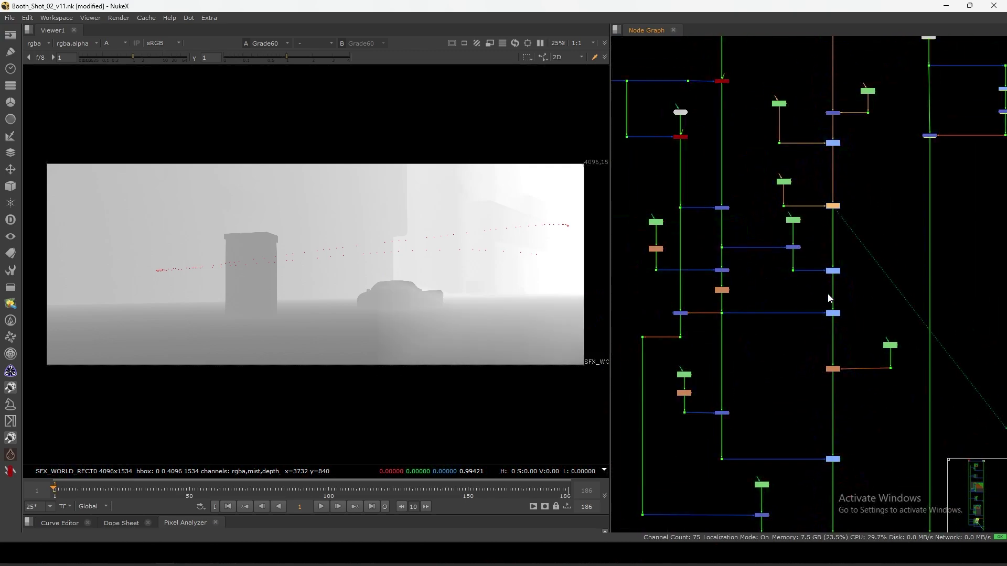
click(836, 352)
scroll(840, 336, up, 3)
key(1)
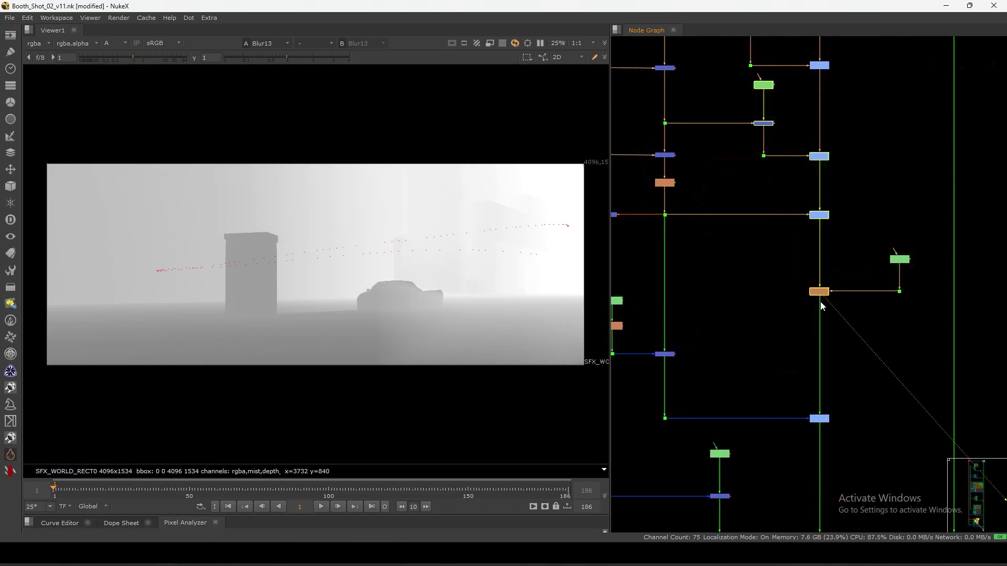
key(Up)
key(Up)
- Move the roto and merge branch that feeds Grade74's mask slightly closer to the main mask branch
drag(827, 224, 723, 375)
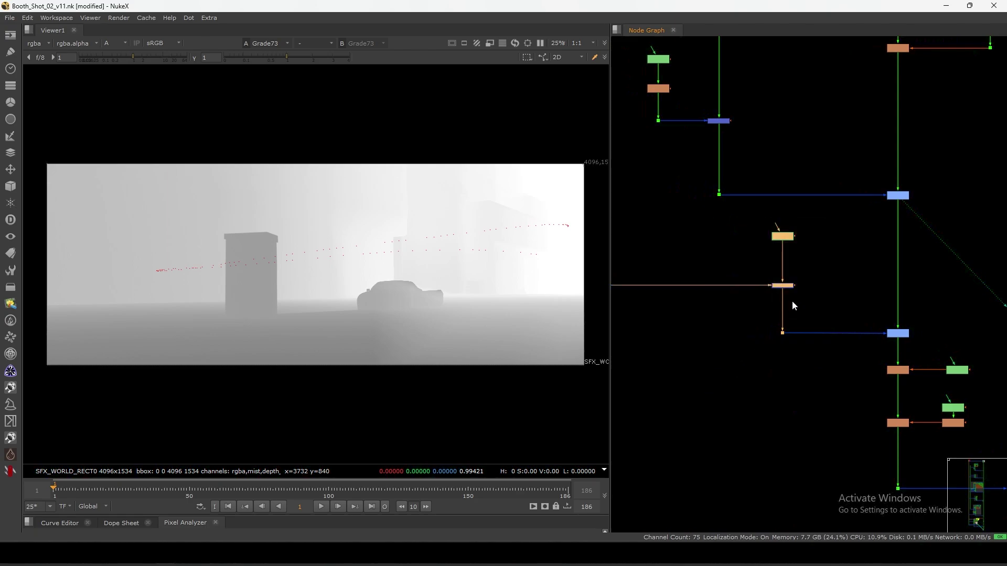
drag(801, 288, 804, 288)
click(833, 280)
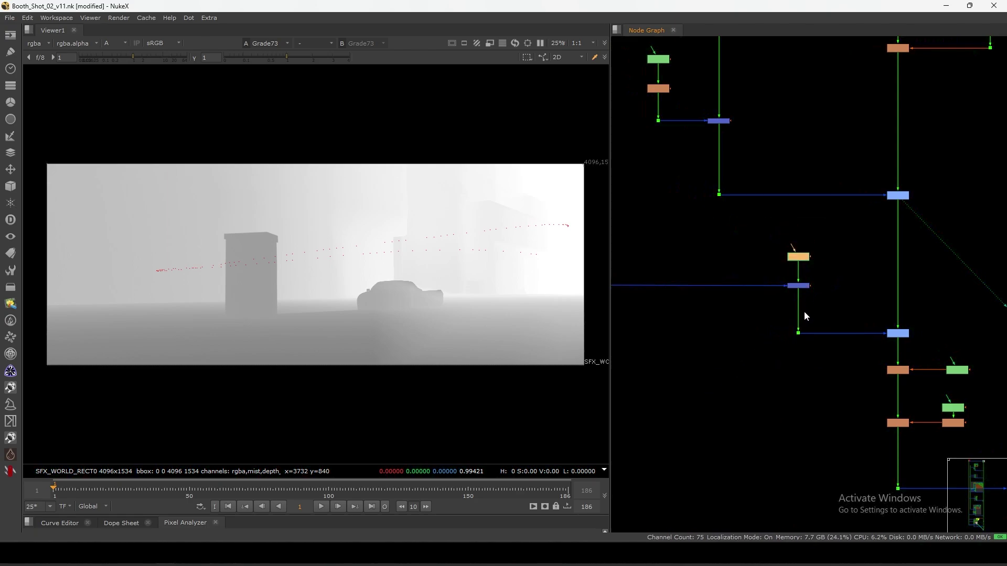
- View Grade74's result and compare the finished haze mask at Dot34 with P_Ramp2
key(Down)
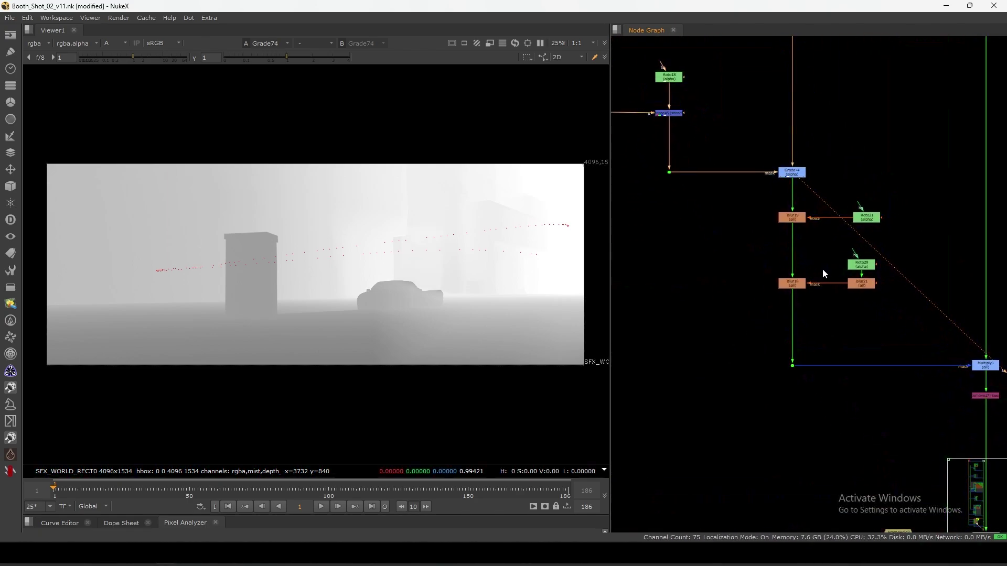
drag(845, 340, 786, 401)
scroll(804, 355, down, 10)
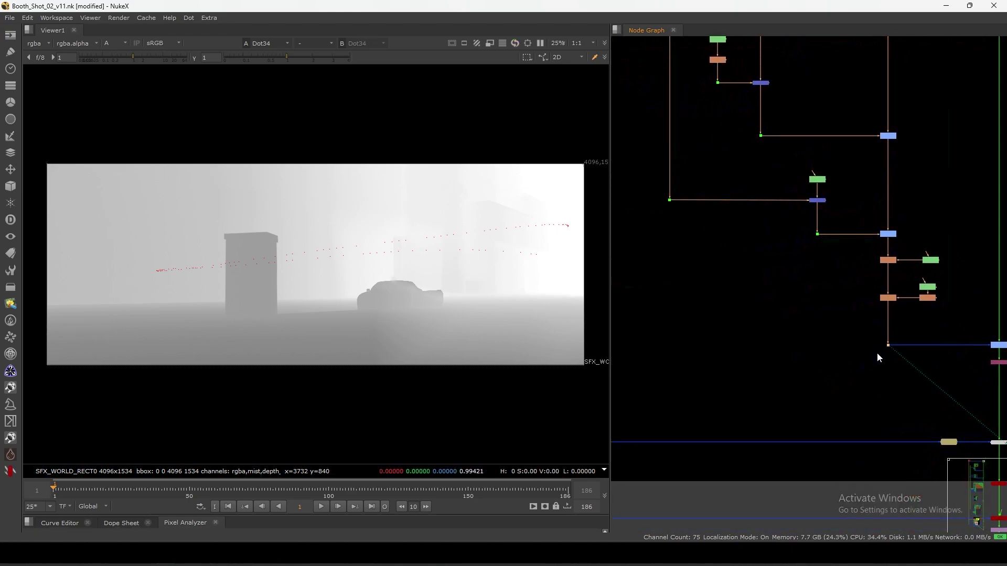
scroll(855, 322, up, 5)
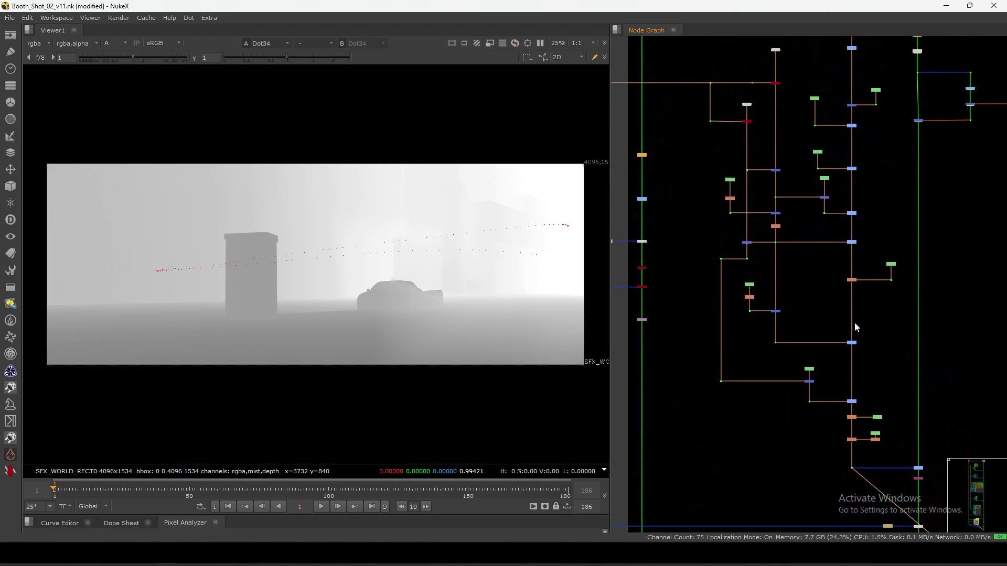
key(1)
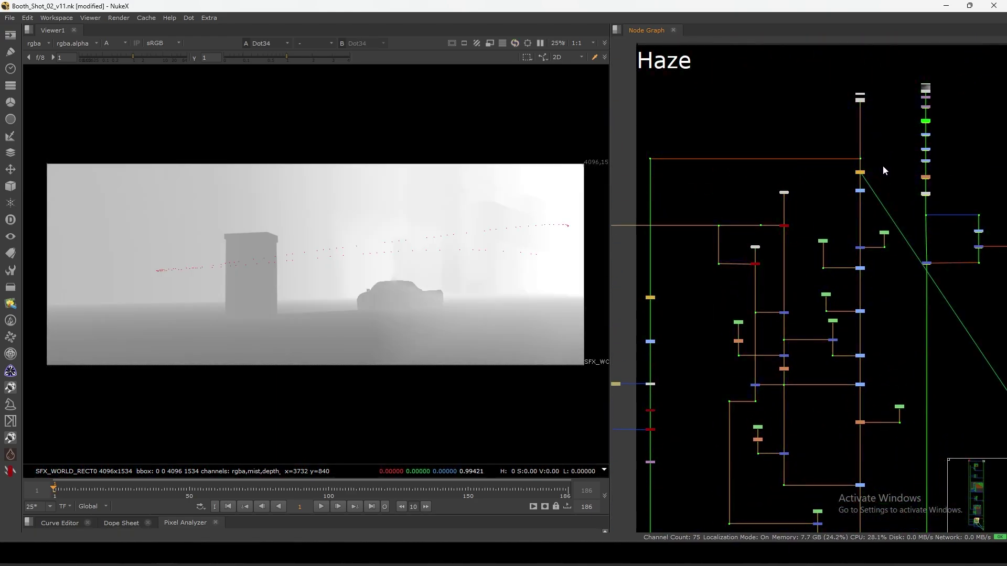
- View the ScanlineRender2 alpha of the ReadGeo2 wall geometry, then examine that geometry in the 3D view
scroll(800, 199, up, 3)
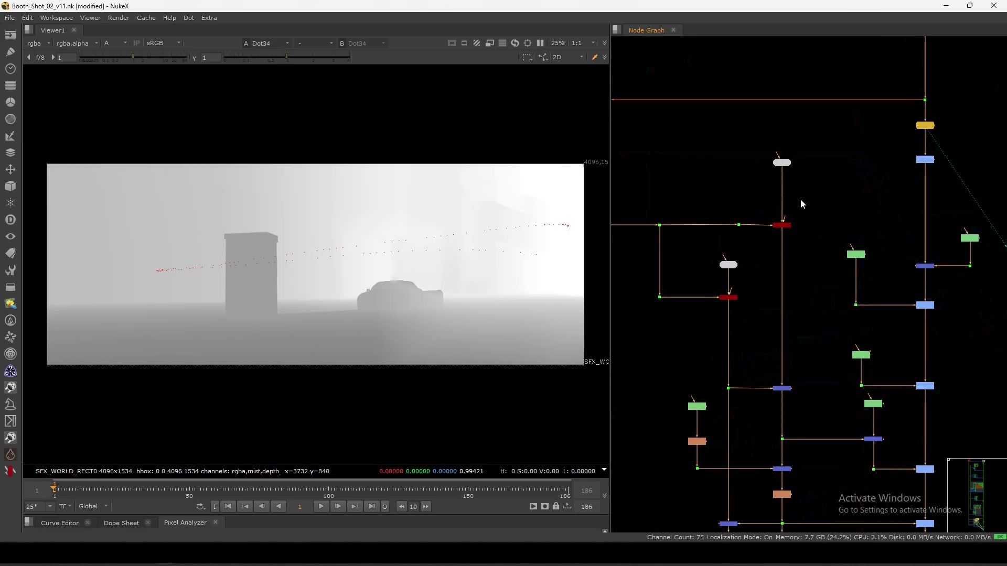
drag(826, 200, 771, 250)
key(1)
middle_drag(767, 257, 797, 253)
scroll(821, 225, up, 2)
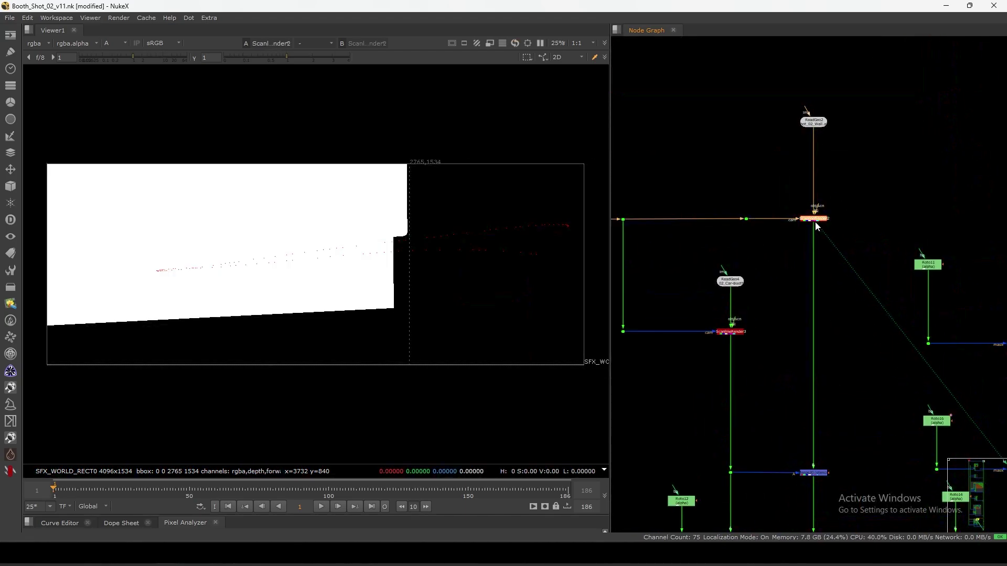
key(Tab)
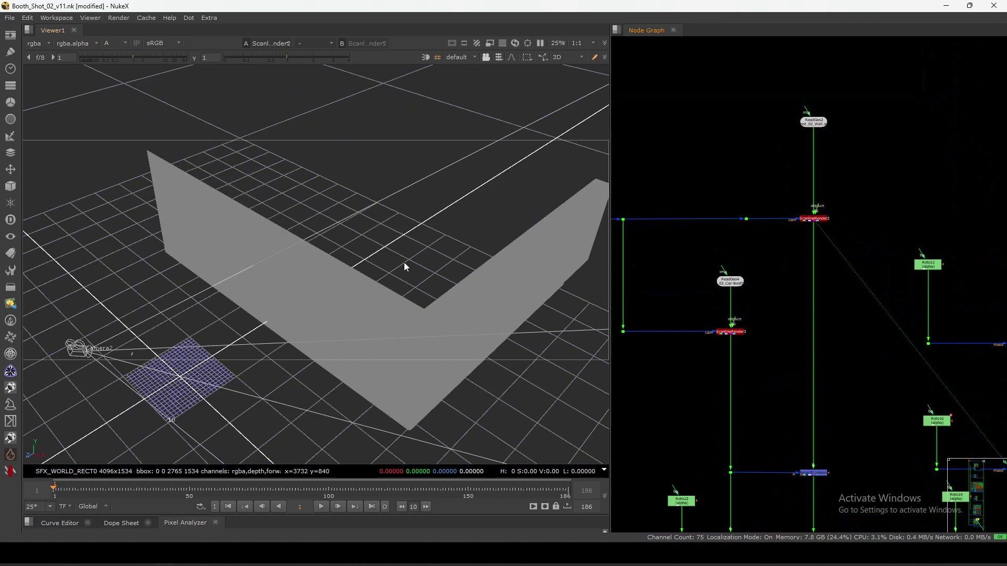
- Examine the car and booth geometry's scanline render setup in the 3D view, looking through Camera2
alt+right_drag(397, 273, 479, 275)
middle_drag(746, 391, 772, 279)
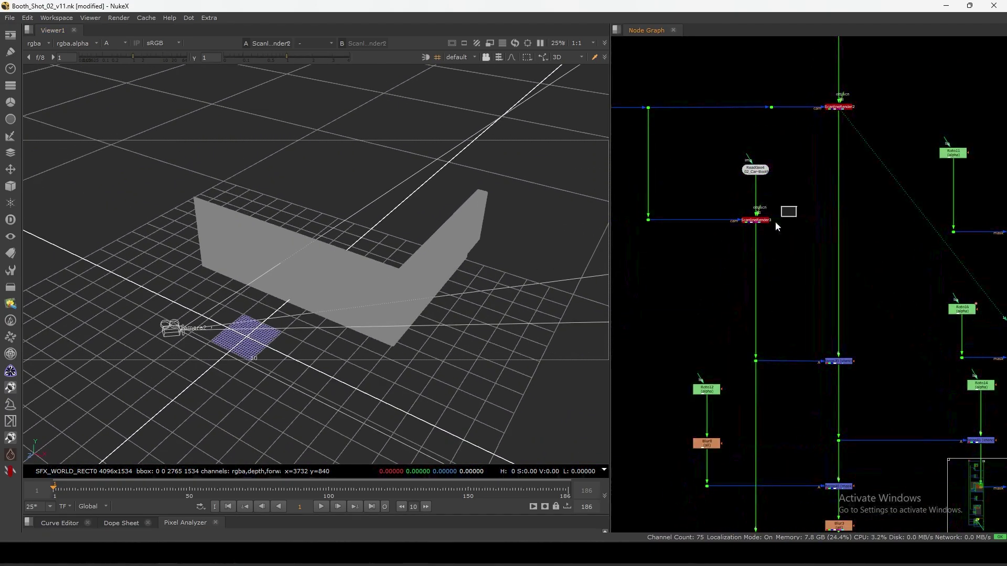
click(761, 220)
key(1)
mouse_move(402, 319)
alt+right_down()
mouse_move(339, 341)
mouse_move(499, 265)
mouse_move(461, 96)
alt+right_up()
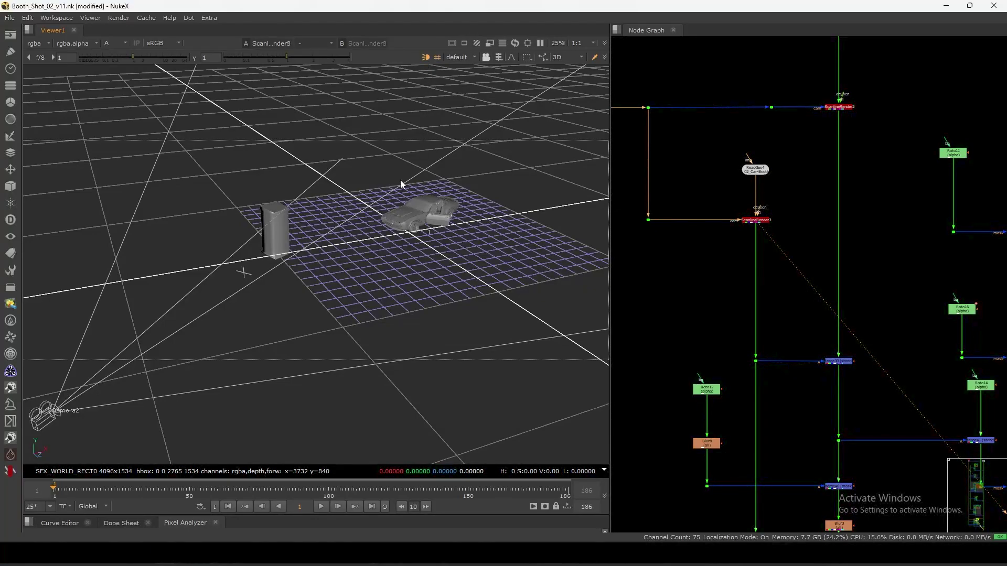
click(457, 58)
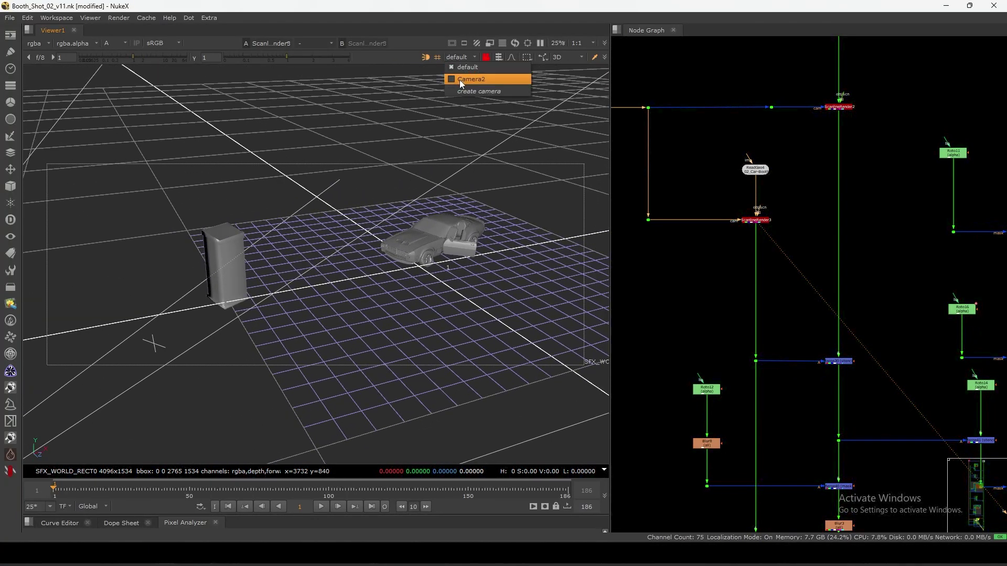
click(462, 80)
middle_drag(781, 334, 774, 286)
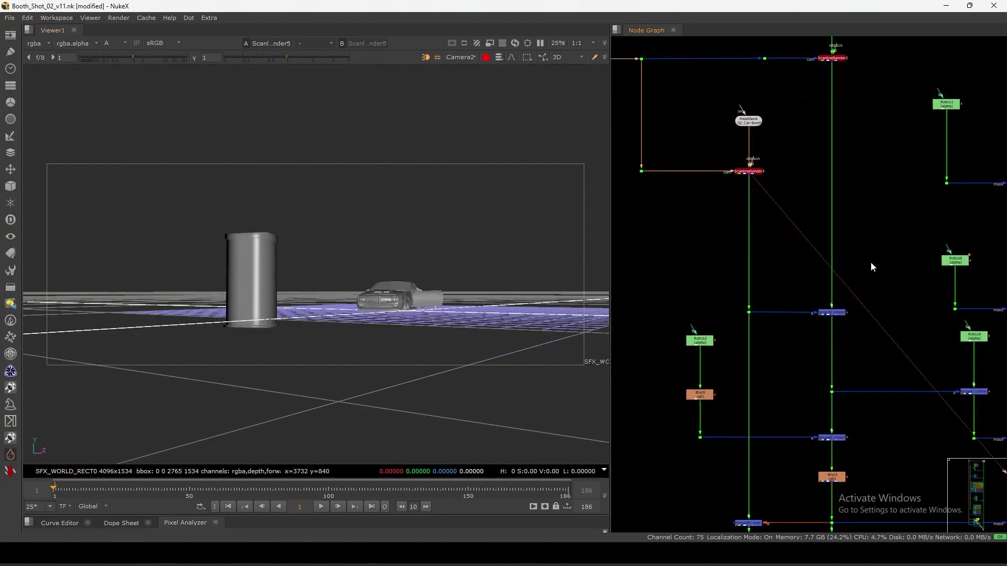
- View Merge30's alpha combining the wall and car-booth renders, then examine the Grade73 mask it feeds
click(832, 312)
key(1)
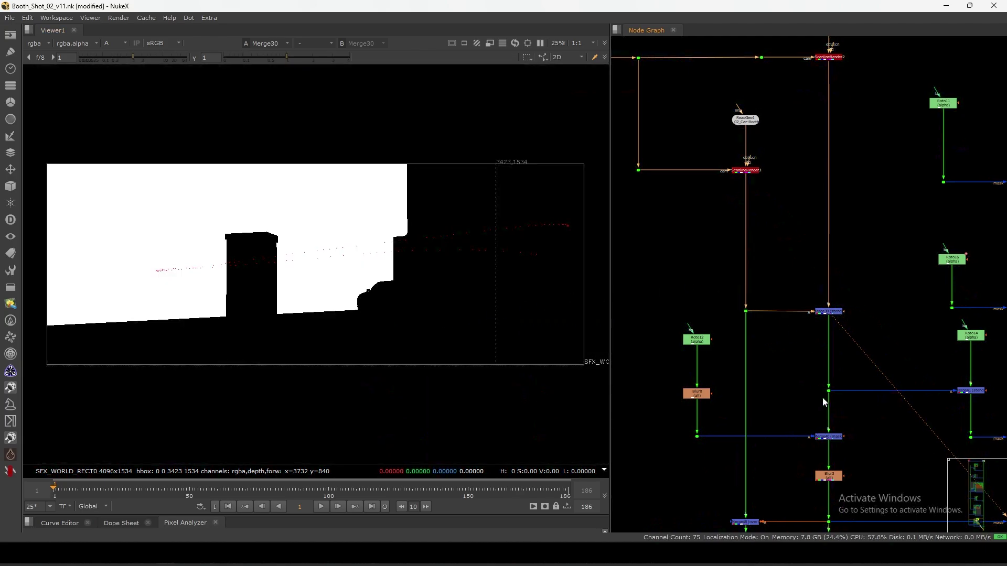
scroll(803, 288, up, 3)
click(782, 292)
key(1)
scroll(783, 324, down, 1)
middle_drag(783, 324, 725, 188)
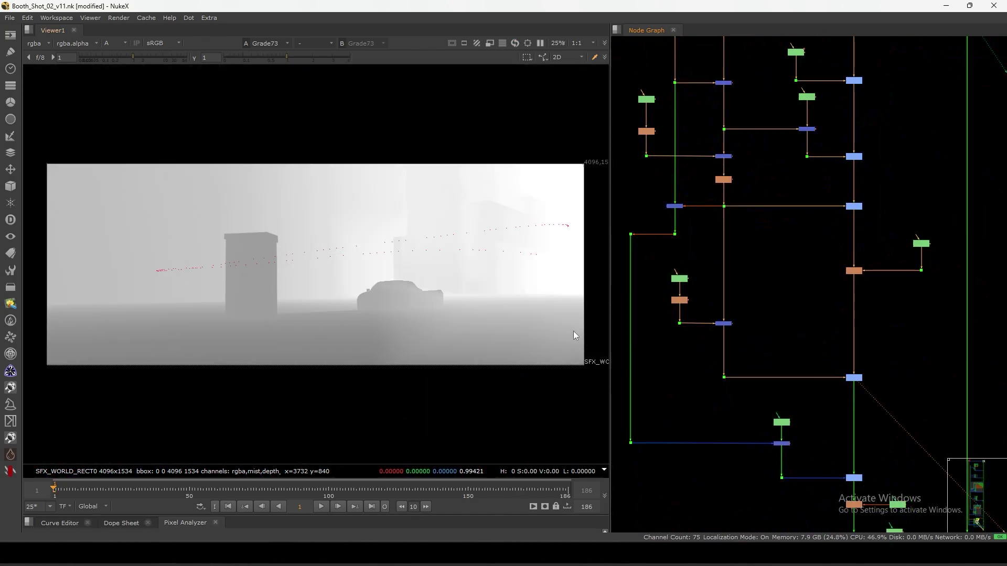
drag(823, 355, 886, 395)
scroll(474, 277, up, 2)
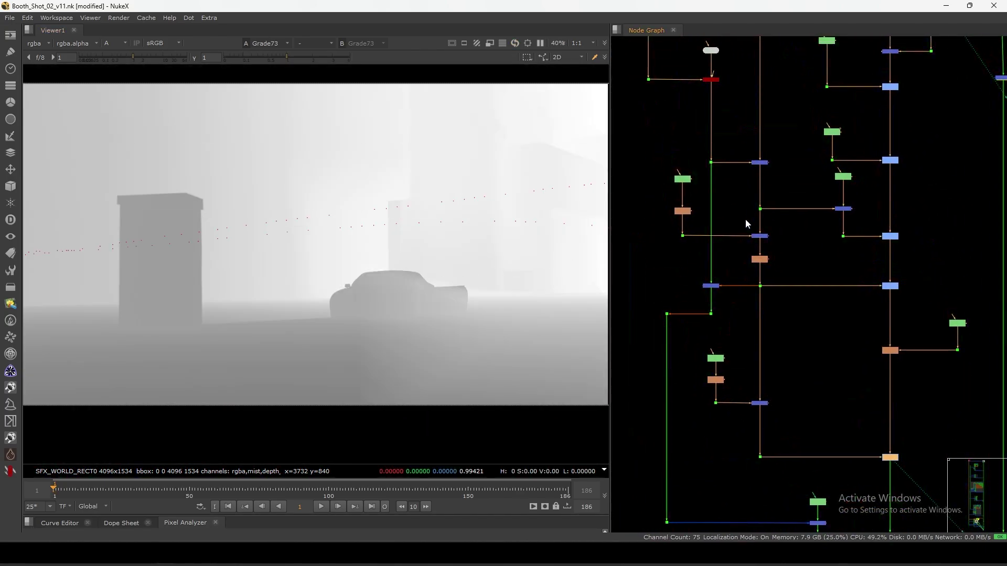
middle_drag(745, 219, 792, 156)
drag(803, 218, 754, 263)
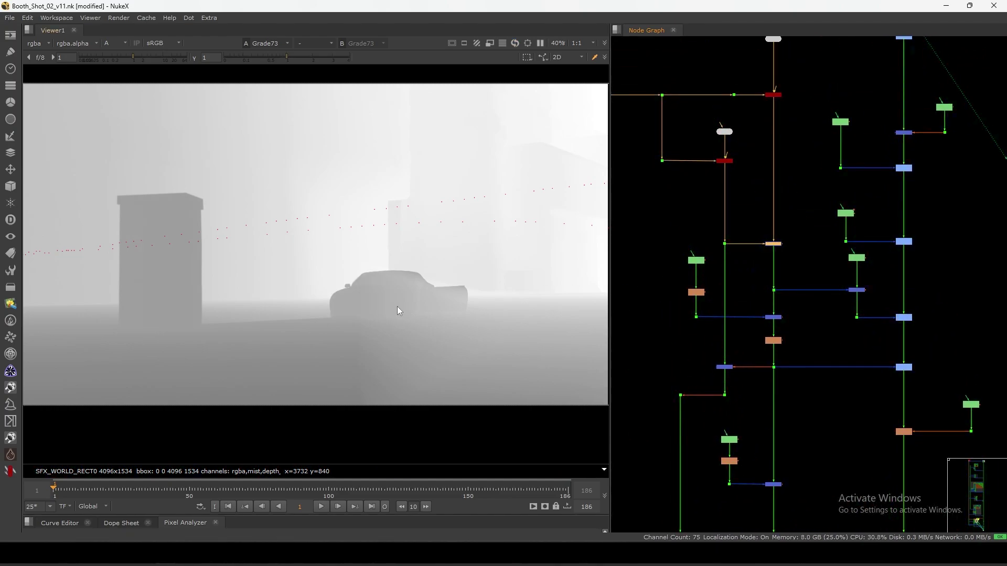
- View the finished haze mask at Dot34 below Blur18
scroll(366, 317, down, 2)
scroll(787, 409, down, 3)
scroll(791, 298, up, 5)
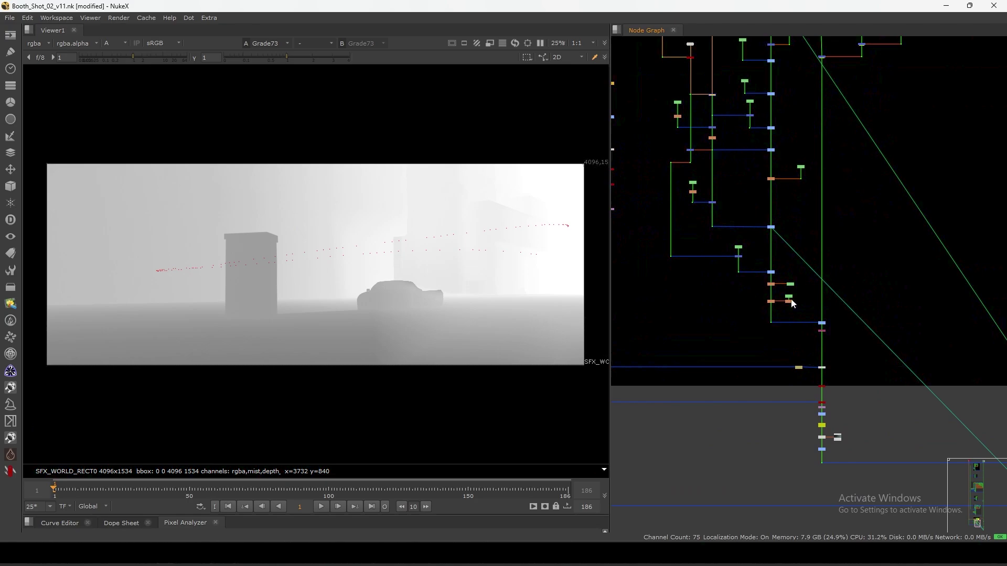
key(1)
scroll(783, 377, up, 3)
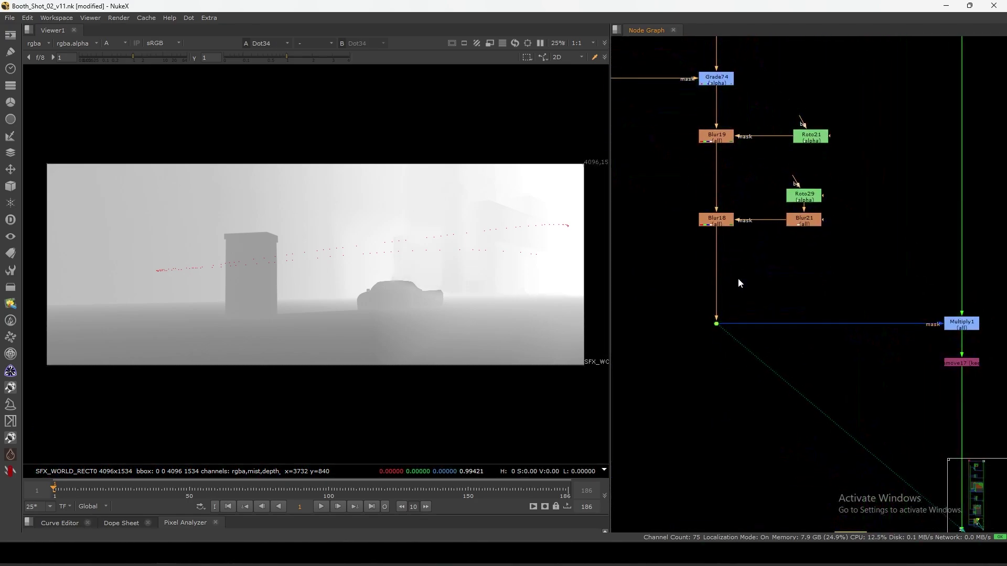
click(717, 323)
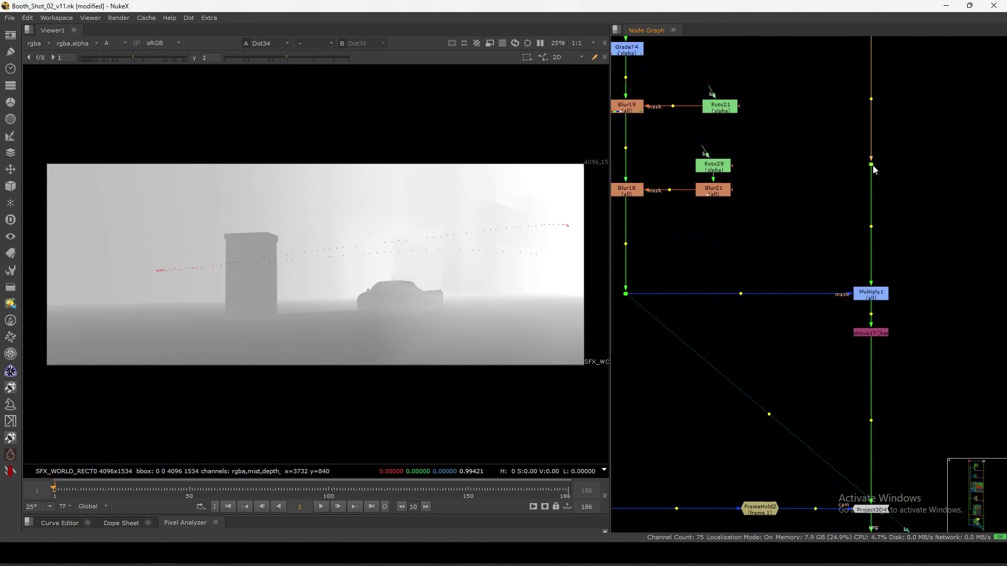
- View the unmasked haze at Dot245, then the masked result of Multiply1
drag(904, 143, 839, 215)
key(1)
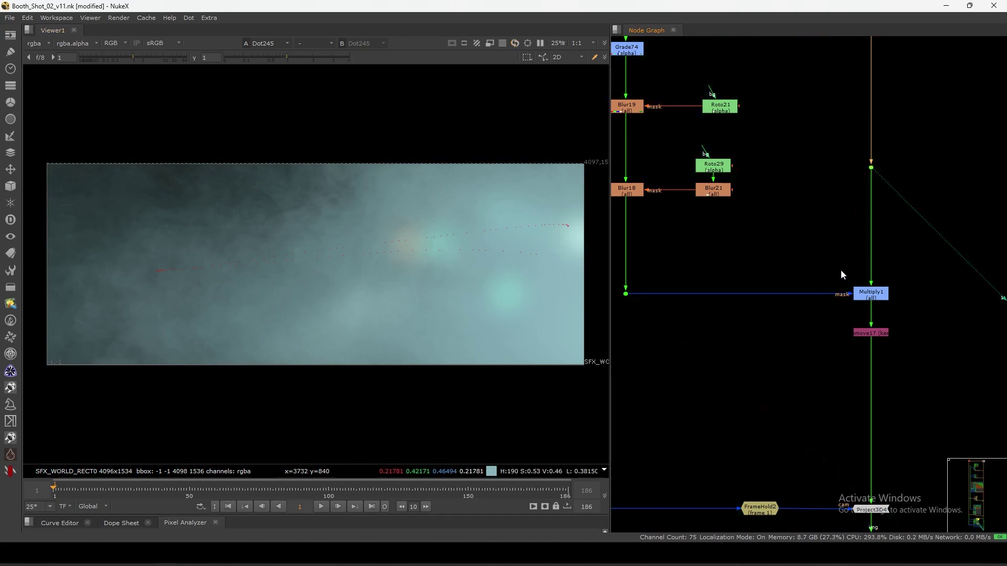
drag(818, 262, 926, 314)
key(1)
scroll(843, 283, up, 5)
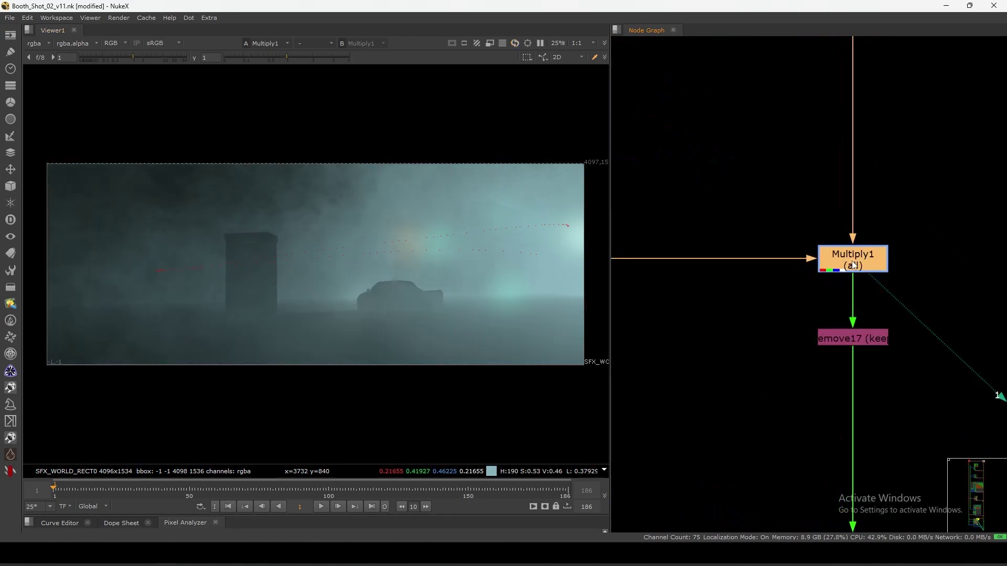
- Open Multiply1's properties, compare the haze with mask inversion off and on, and close them with inversion on
double_click(846, 257)
drag(606, 255, 513, 285)
click(752, 263)
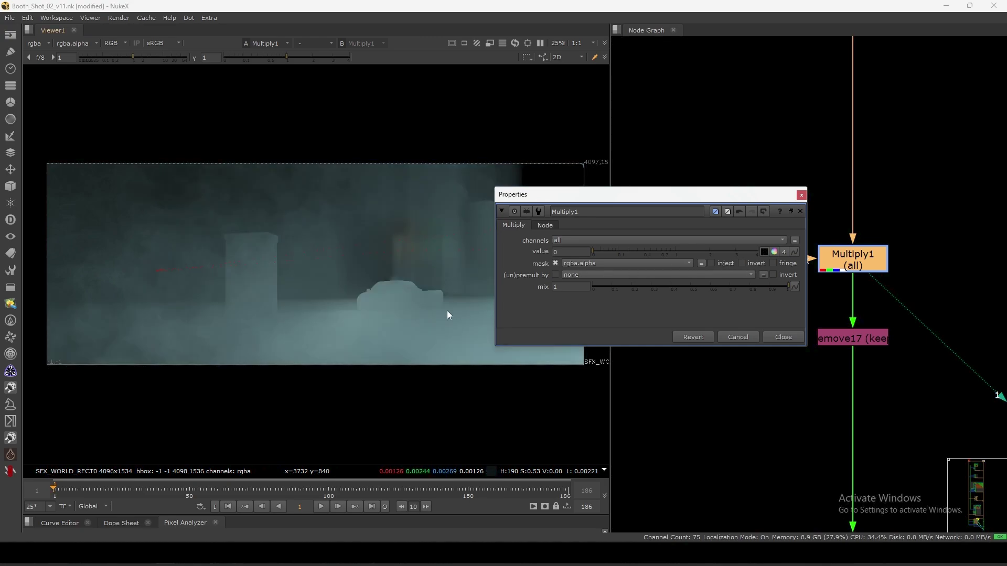
middle_drag(447, 310, 313, 320)
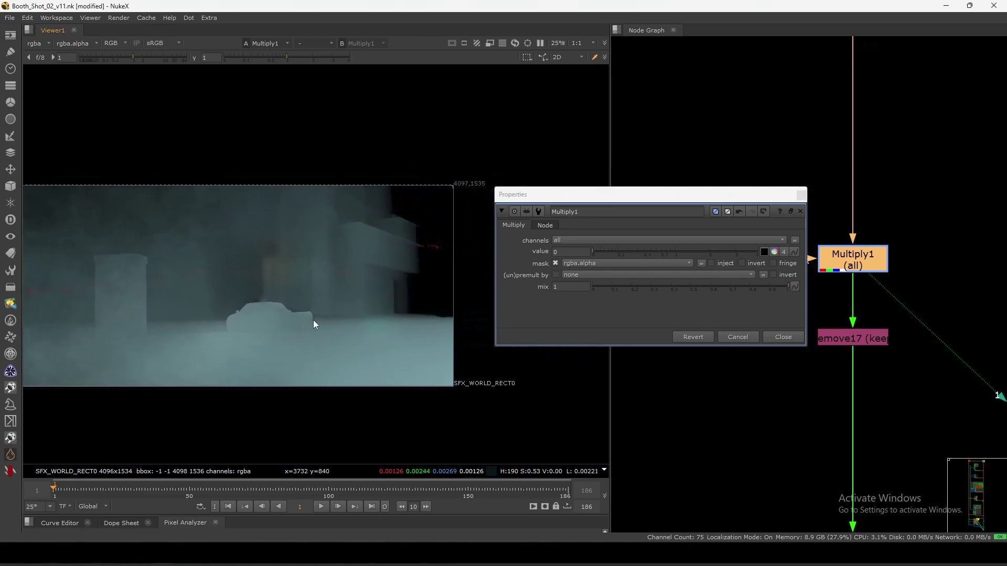
click(756, 260)
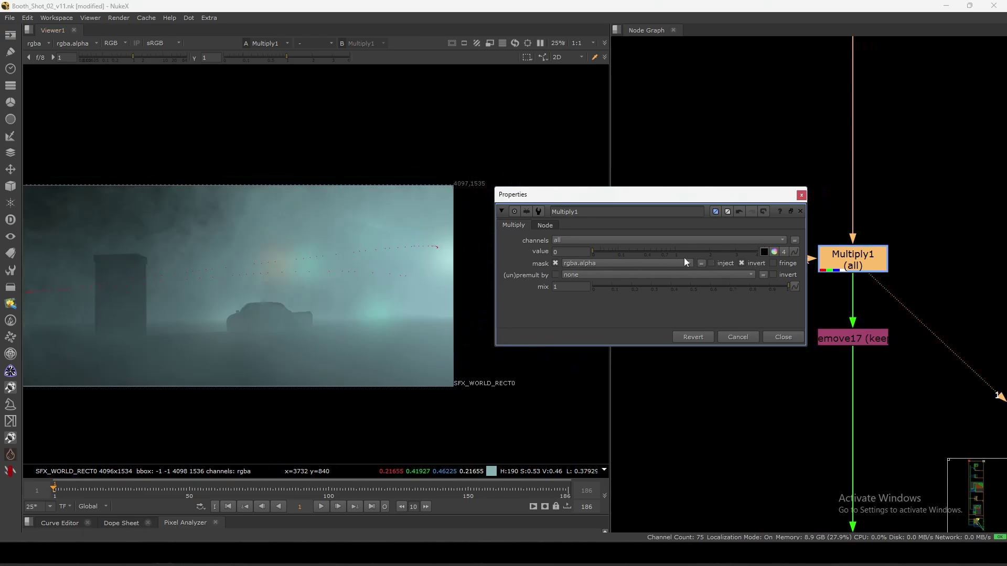
drag(606, 256, 561, 279)
click(782, 338)
scroll(775, 341, down, 3)
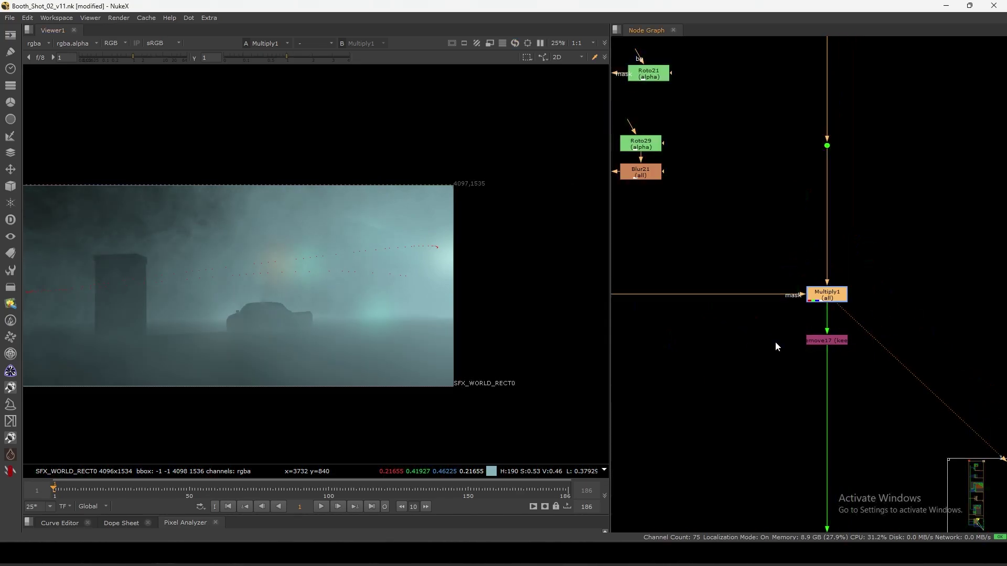
- View the result of Remove17, then the haze projected onto Card2 in the 3D view
drag(760, 359, 886, 316)
key(1)
middle_drag(792, 310, 801, 205)
scroll(766, 293, down, 3)
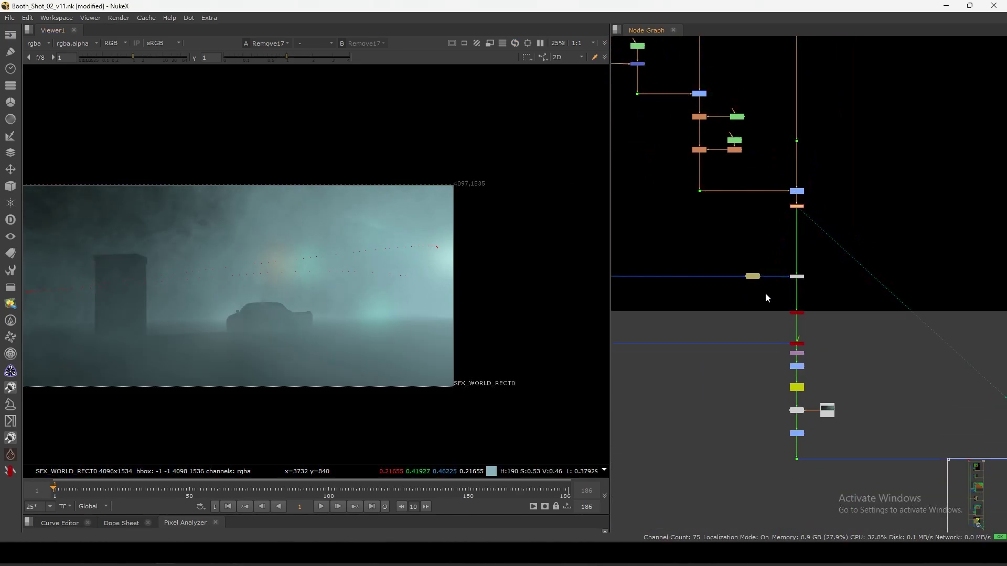
scroll(830, 246, up, 2)
drag(898, 192, 800, 262)
key(1)
scroll(417, 289, up, 3)
scroll(496, 272, down, 3)
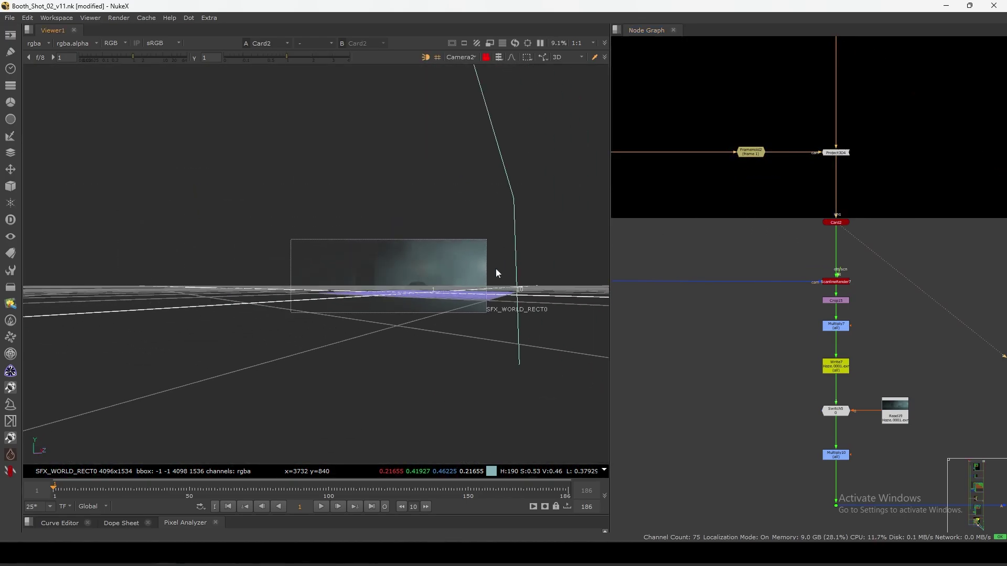
- View the projected haze rendered by ScanlineRender7 and the result of Multiply7
drag(848, 279, 798, 293)
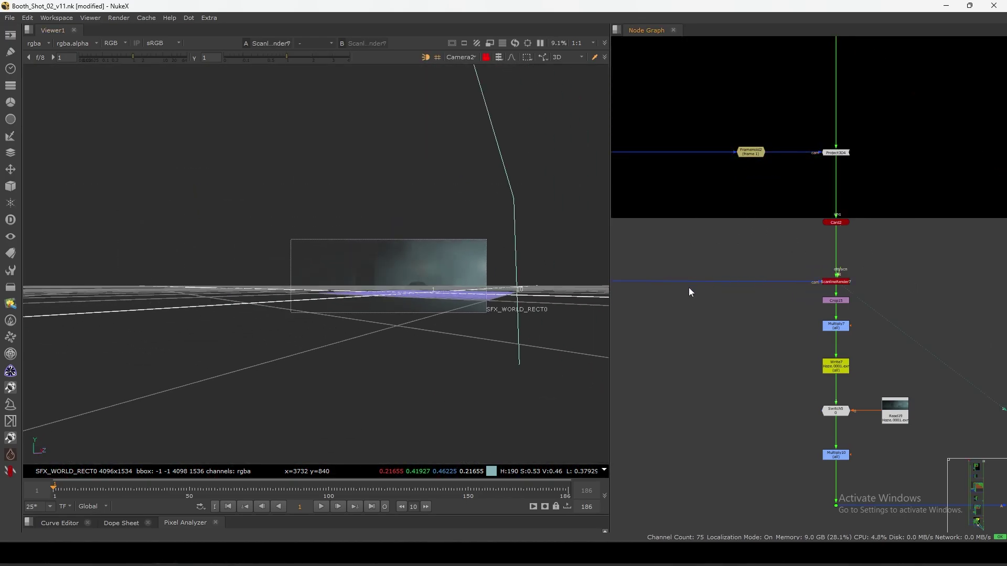
key(1)
scroll(367, 312, down, 2)
scroll(404, 304, up, 4)
ctrl+drag(447, 165, 454, 304)
drag(815, 275, 855, 333)
key(1)
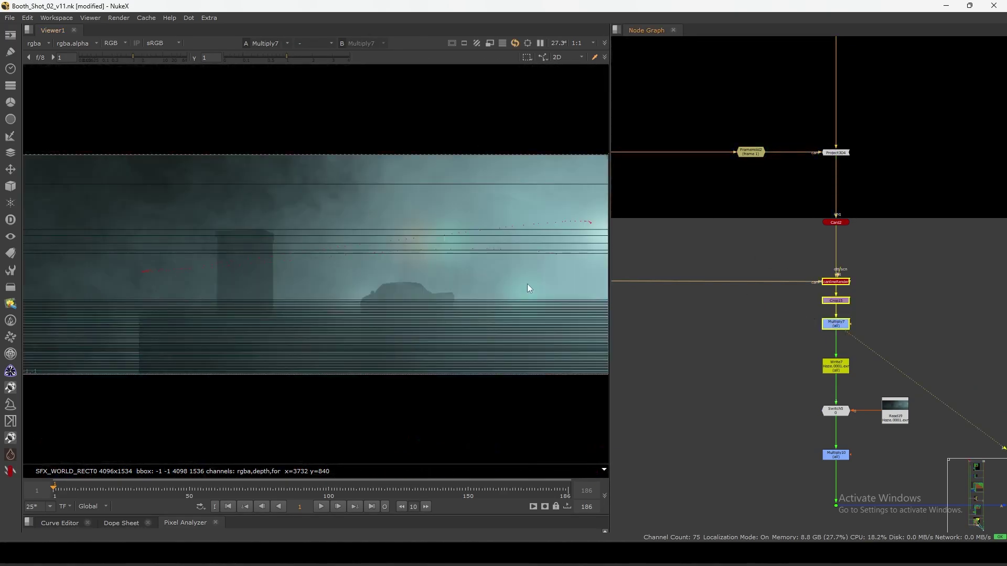
- Compare the prerendered haze in Read19, the live Multiply7 result and the final haze output at Dot1
scroll(839, 367, up, 2)
click(882, 326)
key(1)
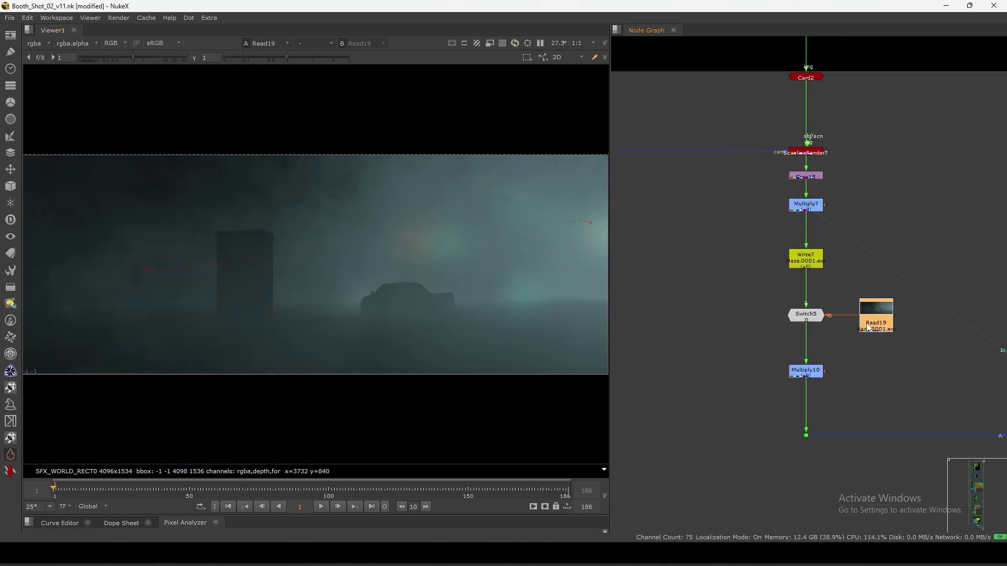
middle_drag(817, 372, 828, 336)
drag(849, 375, 758, 449)
key(1)
scroll(784, 349, down, 4)
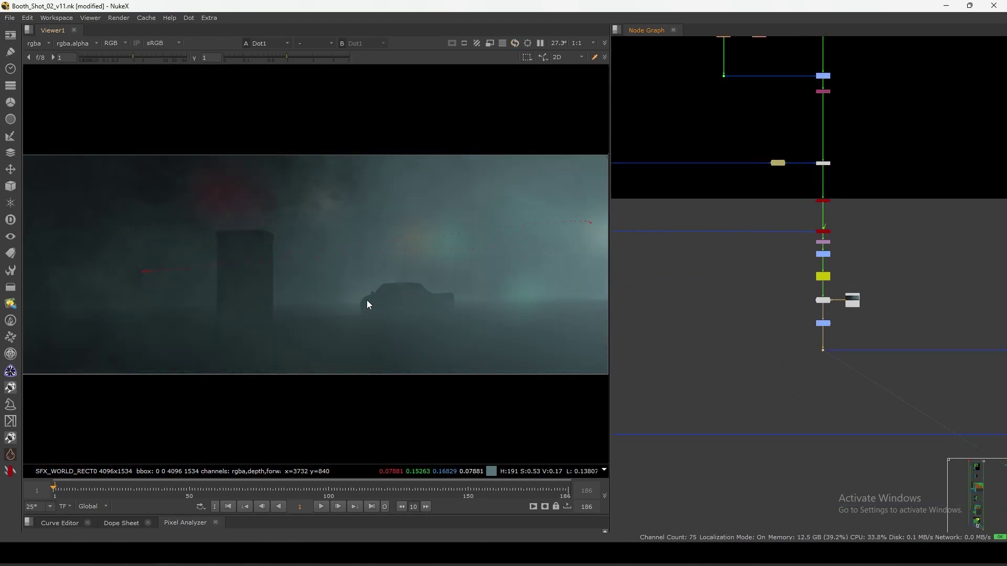
scroll(734, 344, up, 2)
key(Up)
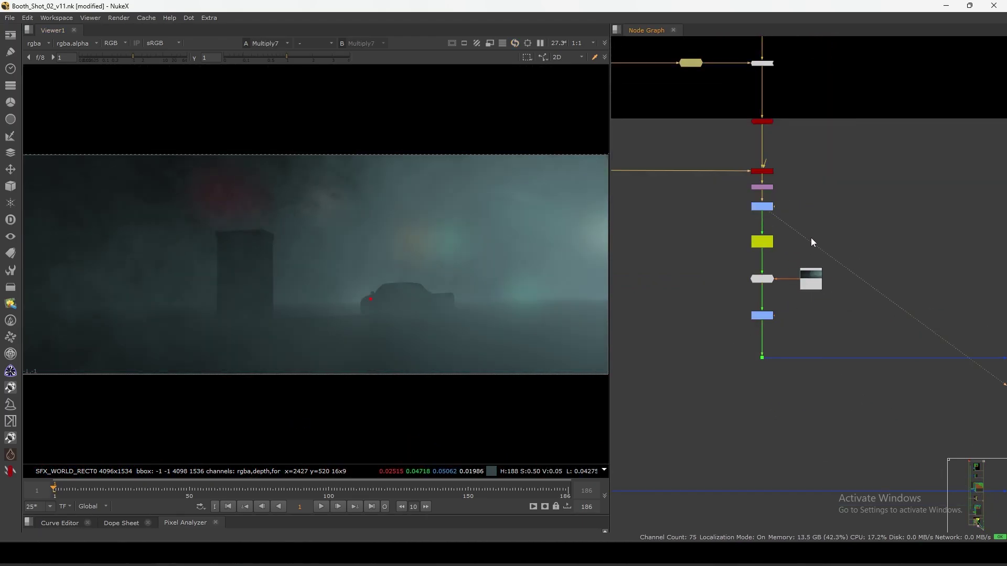
drag(792, 333, 727, 392)
key(1)
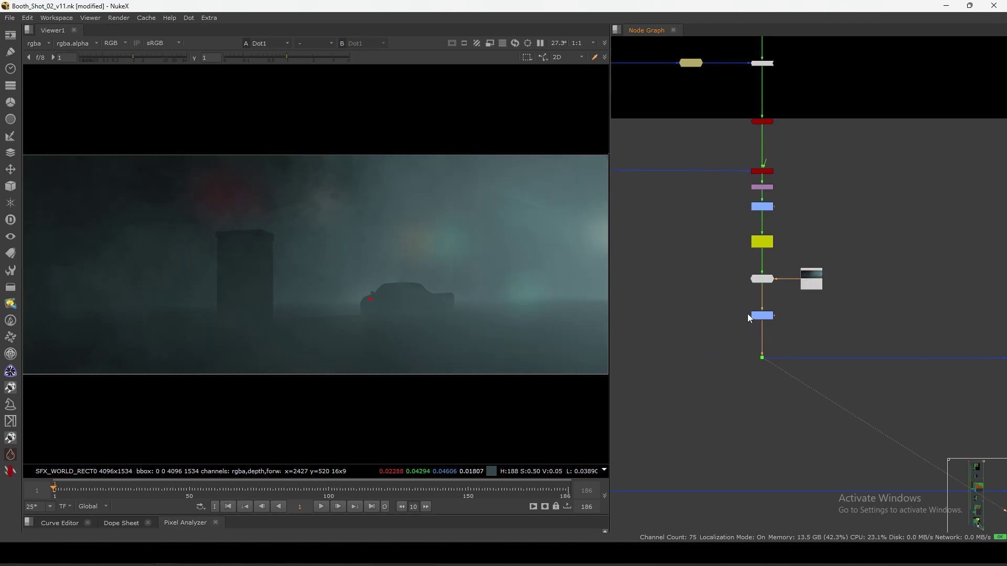
- Inspect Multiply10 below Switch5, then view the haze merged into the comp at Merge53
scroll(760, 320, up, 5)
double_click(745, 306)
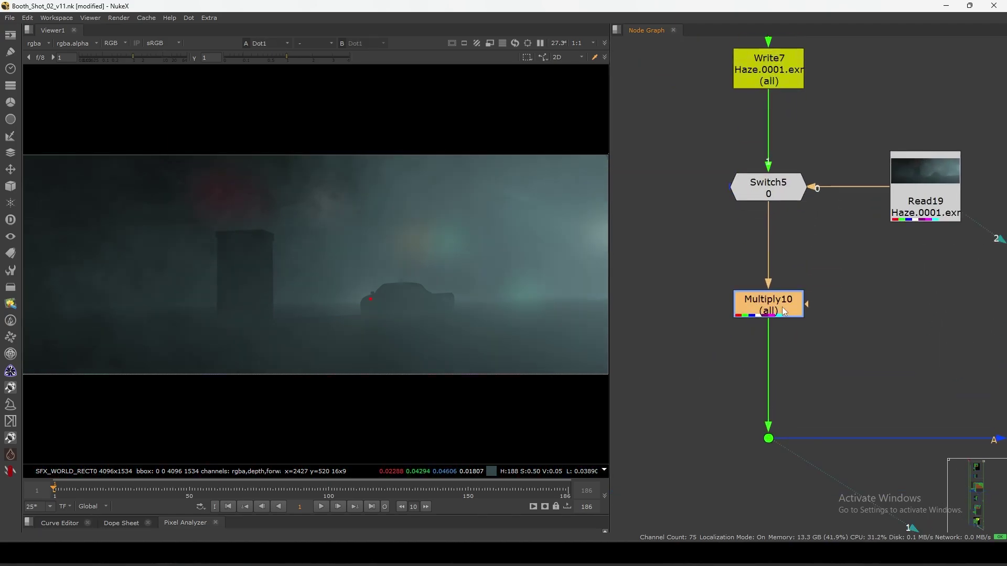
click(716, 242)
scroll(731, 346, down, 5)
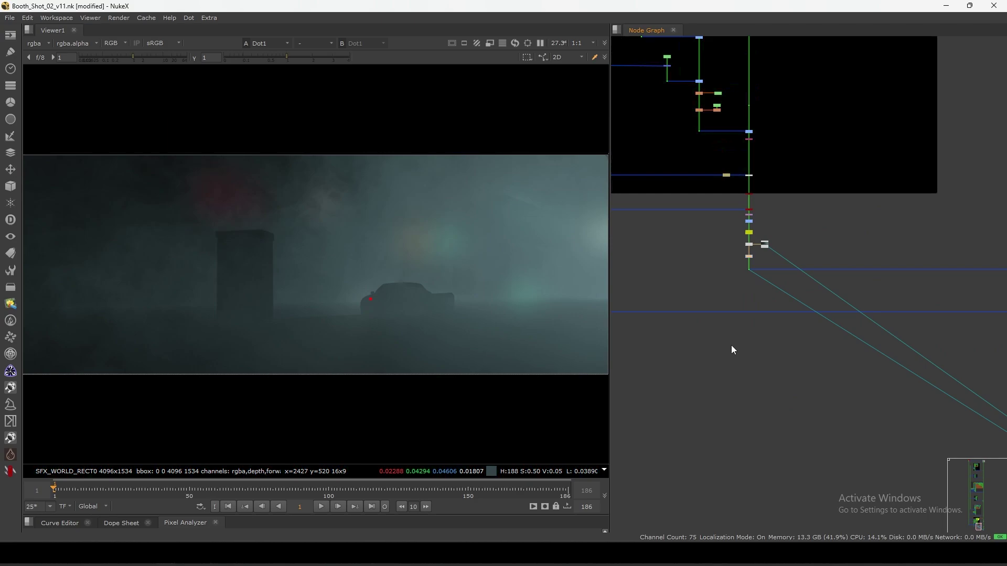
drag(873, 296, 871, 293)
key(1)
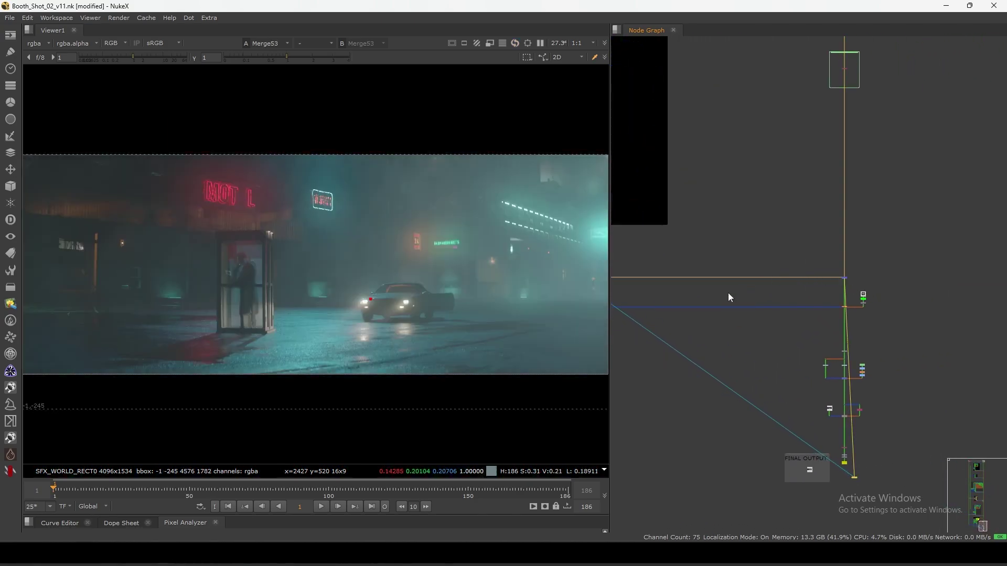
- Disable Multiply10 in the haze branch while viewing Merge53
scroll(778, 272, up, 4)
middle_drag(651, 233, 751, 234)
scroll(754, 234, up, 3)
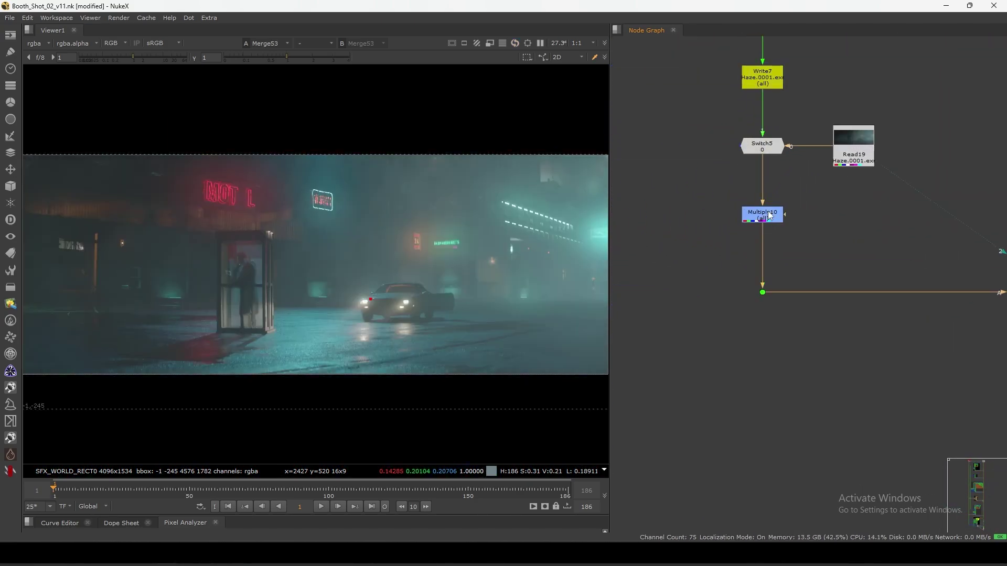
click(766, 215)
key(d)
scroll(777, 234, down, 5)
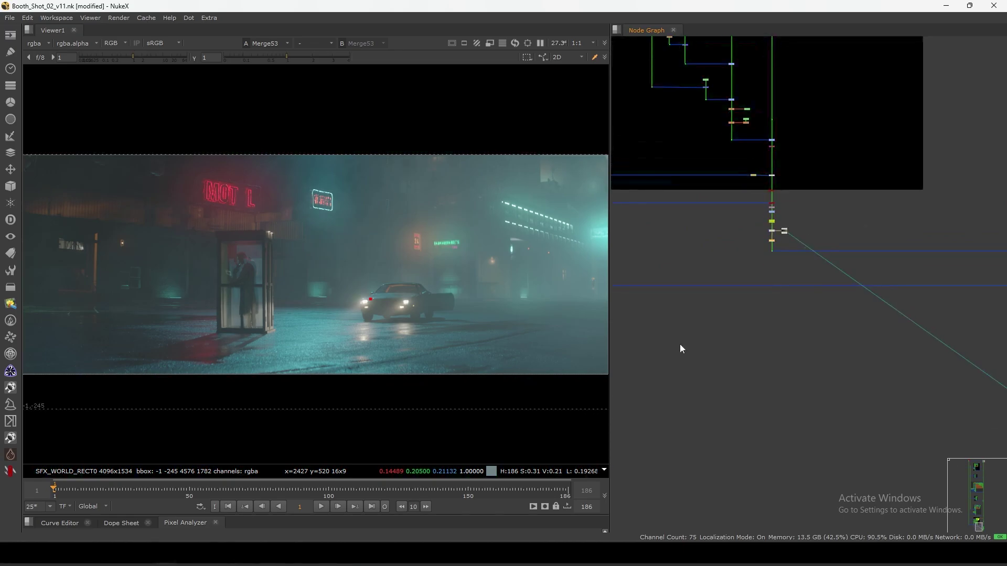
- Toggle Merge53 off and on repeatedly to compare the comp with and without the haze, leaving it enabled
scroll(830, 236, up, 5)
click(807, 250)
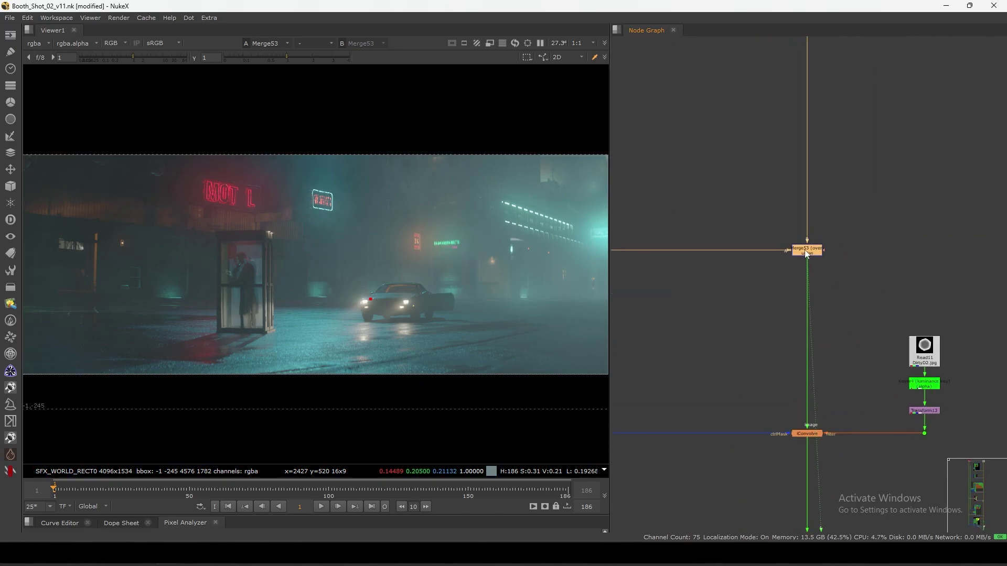
drag(862, 200, 809, 292)
key(d)
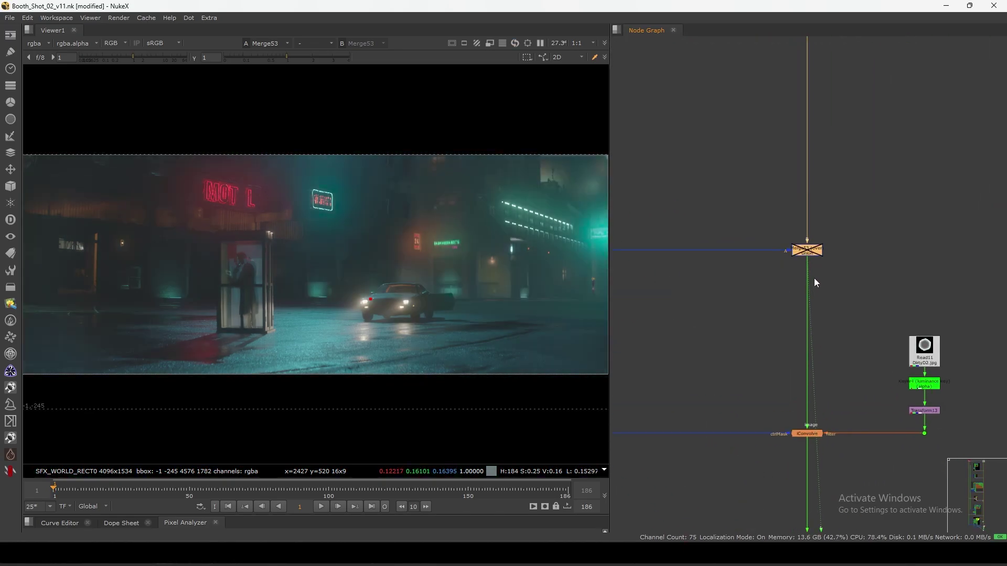
key(d)
key(d)
key(d)
key(d)
key(d)
key(d)
key(d)
key(d)
key(d)
key(d)
key(d)
key(d)
key(d)
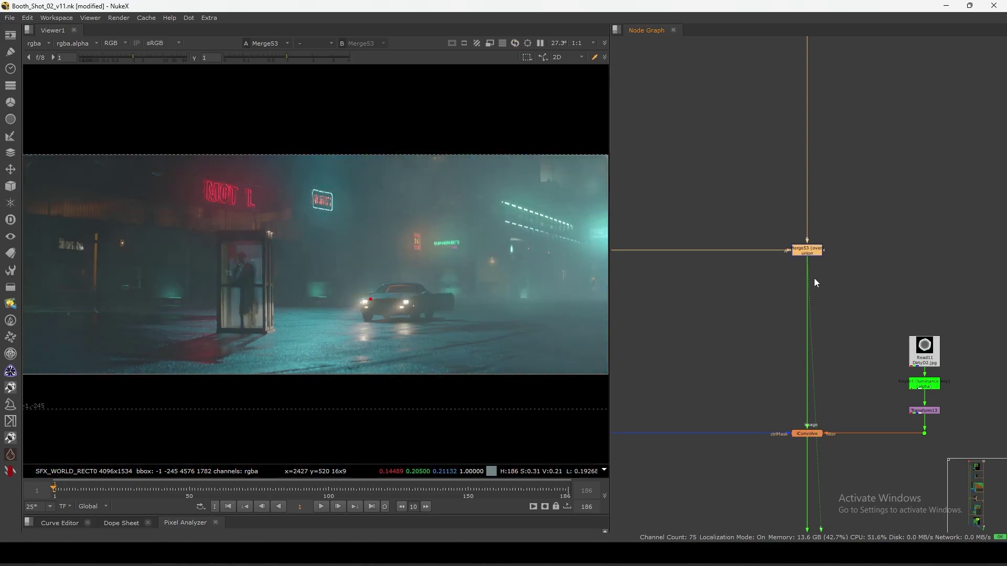
key(d)
key(d)
key(d)
key(d)
- View the iConvolve result, then examine the alpha of the Dot38 mask branch feeding it
scroll(797, 298, down, 3)
drag(796, 298, 771, 274)
scroll(804, 328, up, 2)
scroll(975, 275, up, 5)
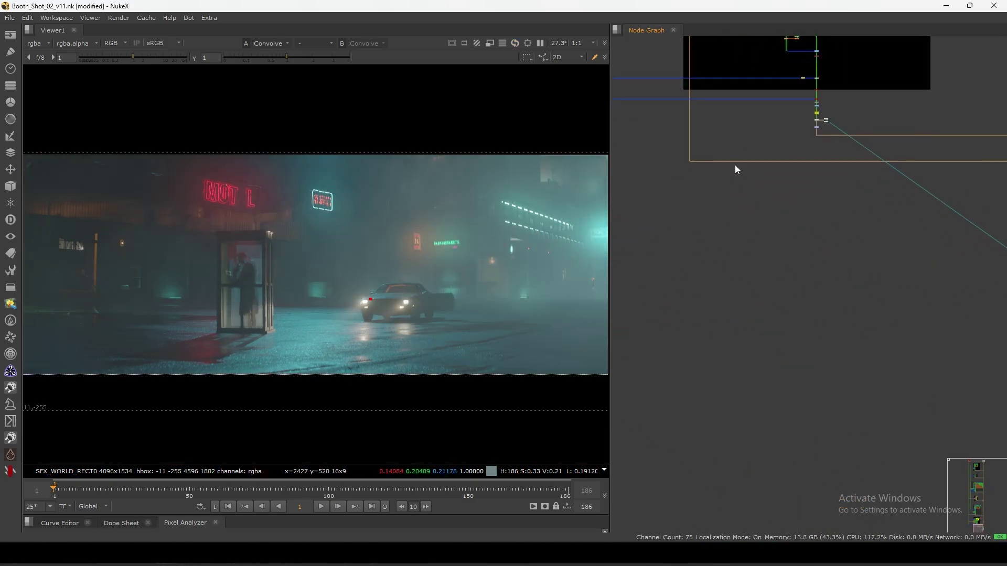
key(1)
key(a)
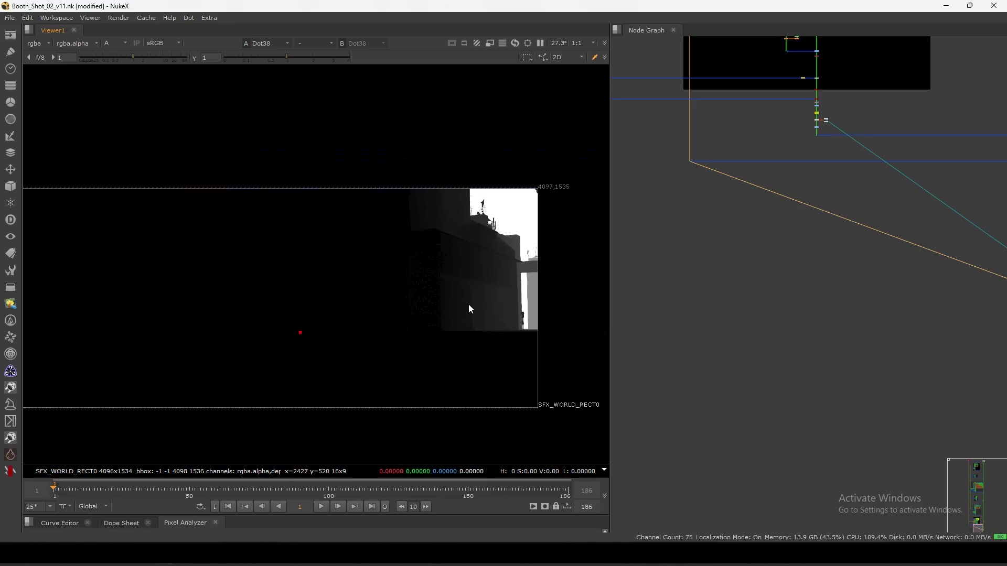
- View the iConvolve result in full colour, then view the aperture kernel image at Dot187 that feeds it
scroll(827, 209, down, 2)
scroll(868, 268, up, 3)
key(a)
key(1)
middle_drag(948, 278, 819, 308)
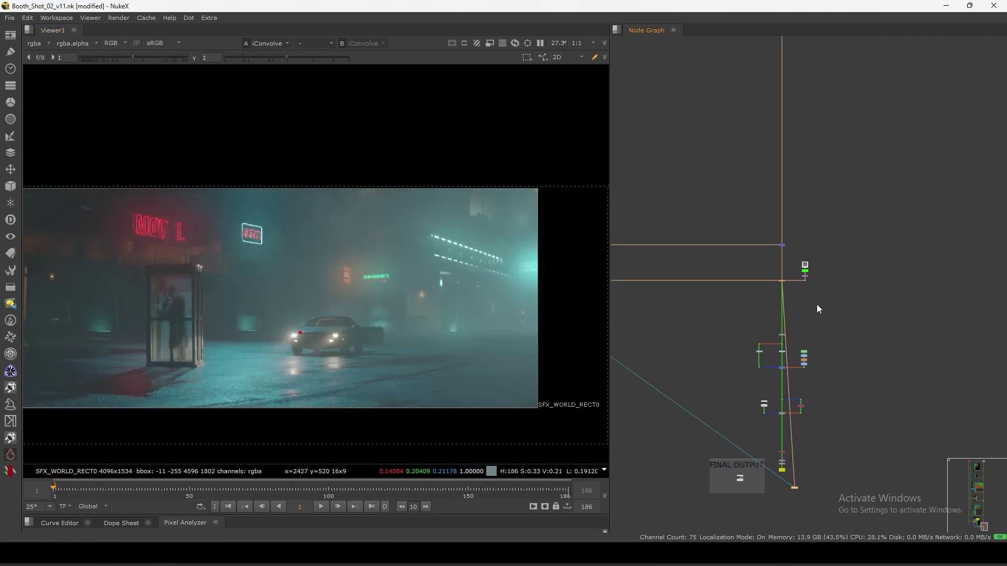
scroll(819, 308, up, 5)
click(766, 268)
key(1)
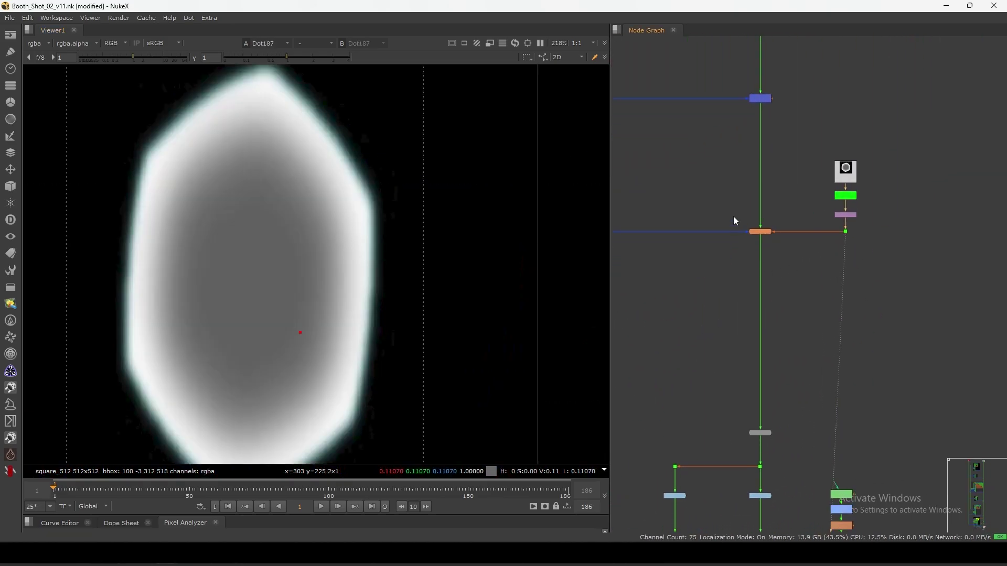
key(2)
- Toggle apVignette off and on repeatedly to compare the comp with and without the vignette, leaving it enabled
scroll(776, 316, down, 3)
drag(887, 61, 865, 73)
key(d)
key(d)
key(d)
key(d)
key(d)
key(d)
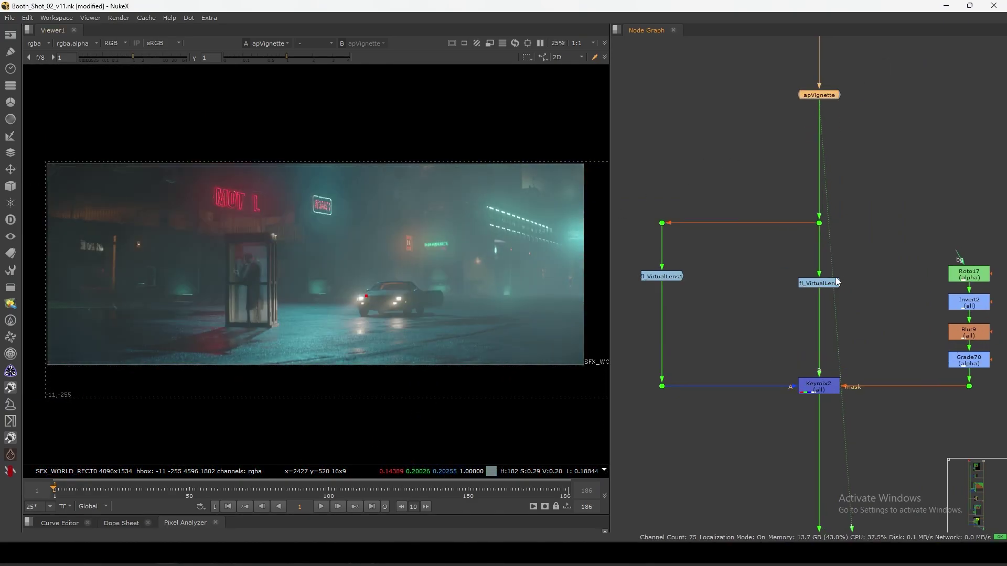
- View the virtual lens result at Keymix2 and inspect the fl_VirtualLens node in its main branch
click(825, 281)
click(819, 386)
key(1)
scroll(826, 279, up, 3)
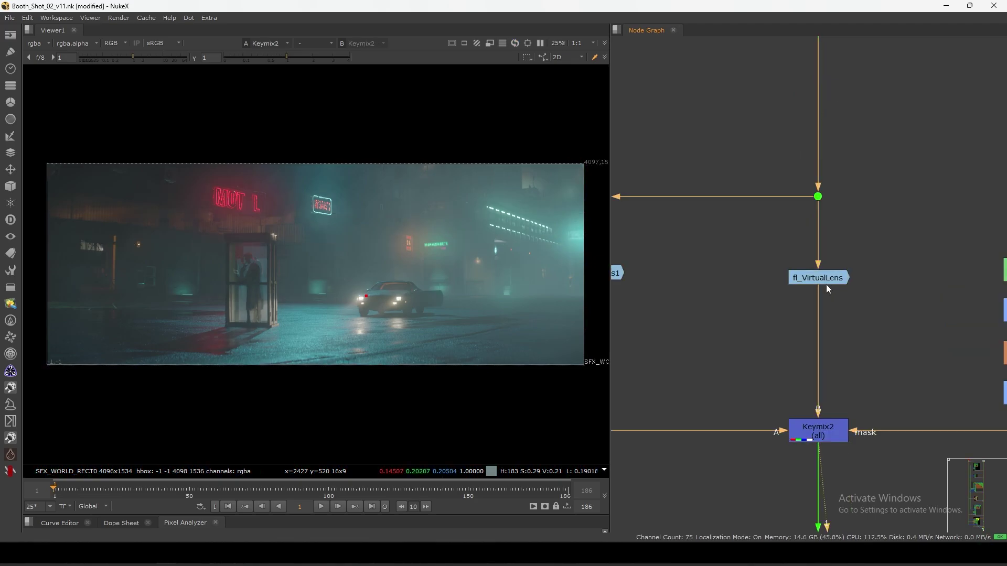
click(834, 283)
scroll(833, 283, down, 5)
click(838, 287)
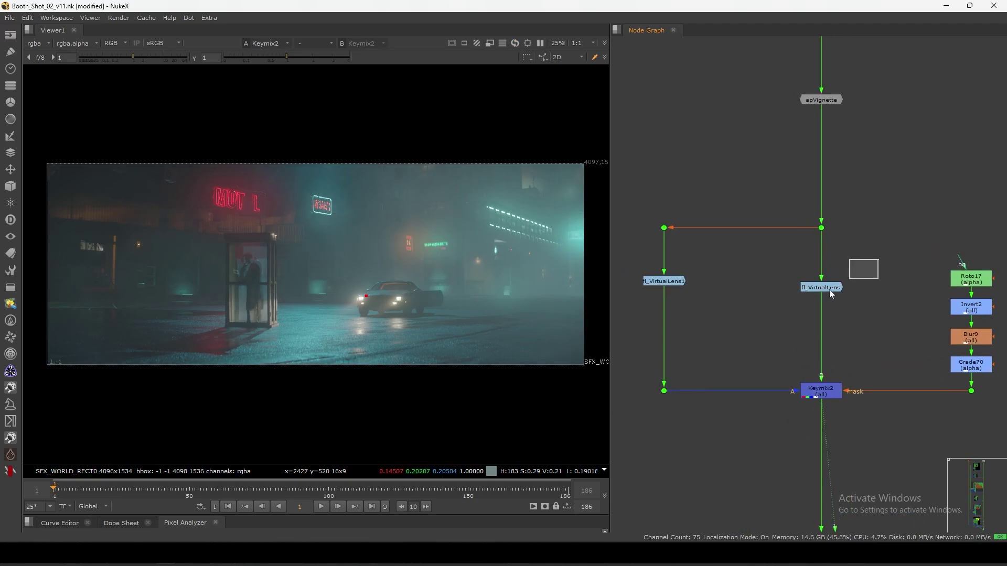
- Toggle fl_VirtualLens off and on while viewing Keymix2, checking its effect on the red neon sign up close
key(f)
key(d)
key(d)
key(d)
key(d)
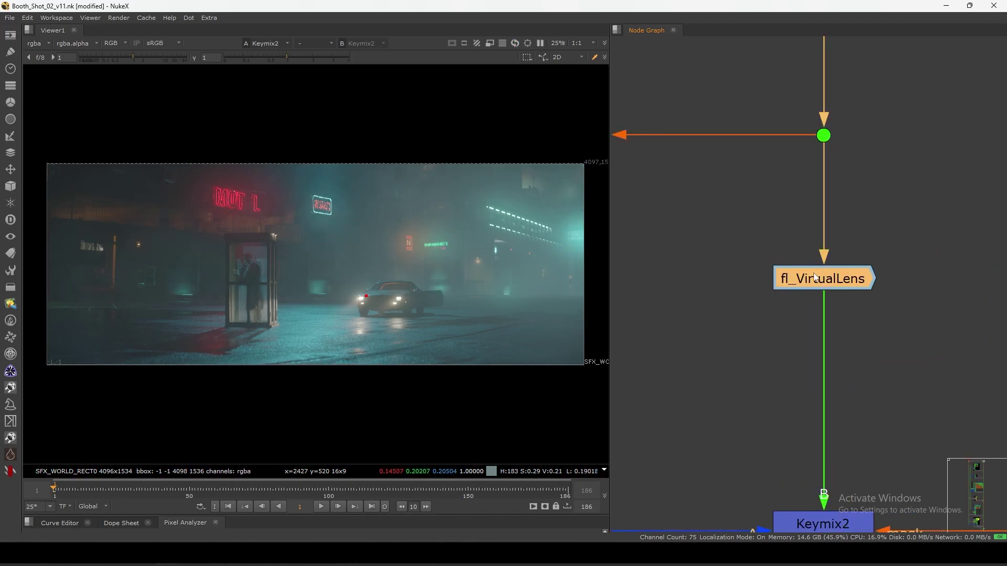
scroll(168, 260, up, 4)
scroll(450, 172, up, 3)
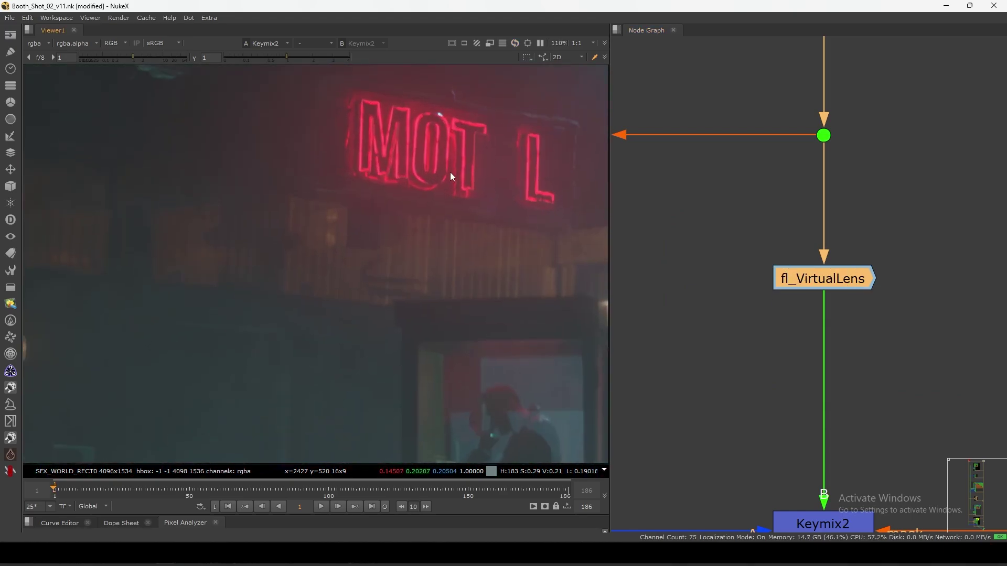
key(d)
key(d)
- View fl_VirtualLens, compare it with fl_VirtualLens1, and inspect the Astigmatism settings of fl_VirtualLens1
click(765, 258)
click(787, 278)
key(1)
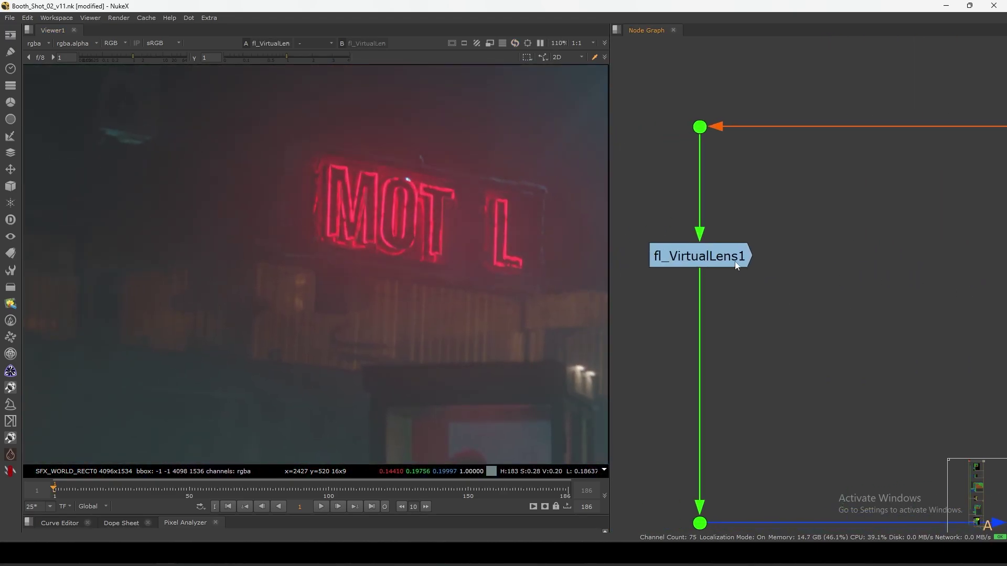
click(737, 266)
key(1)
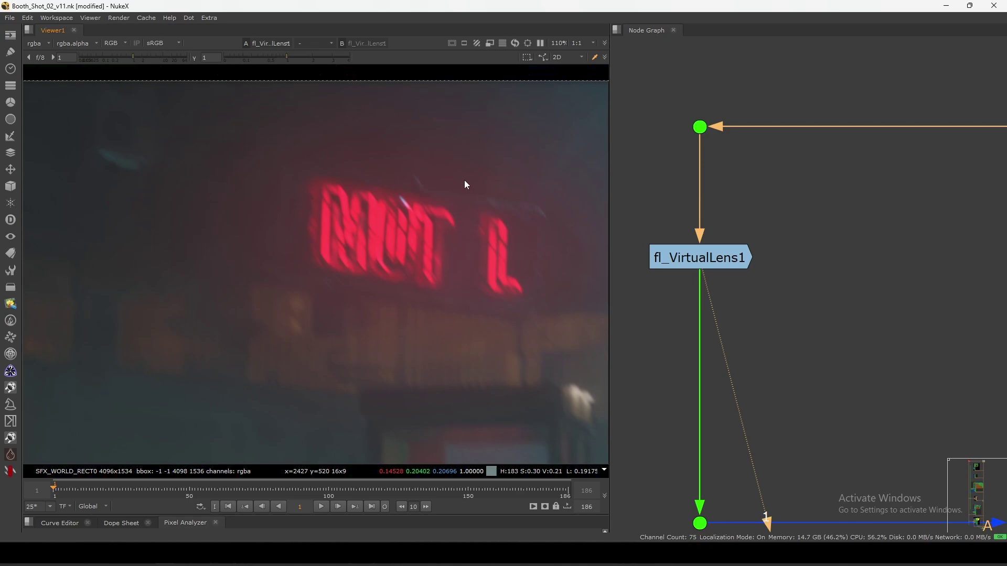
double_click(689, 264)
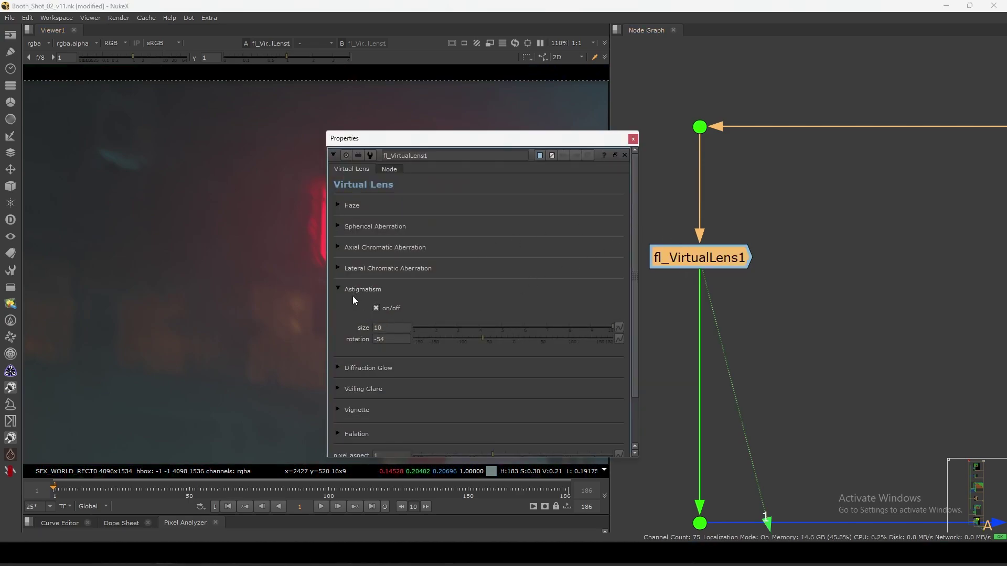
click(634, 139)
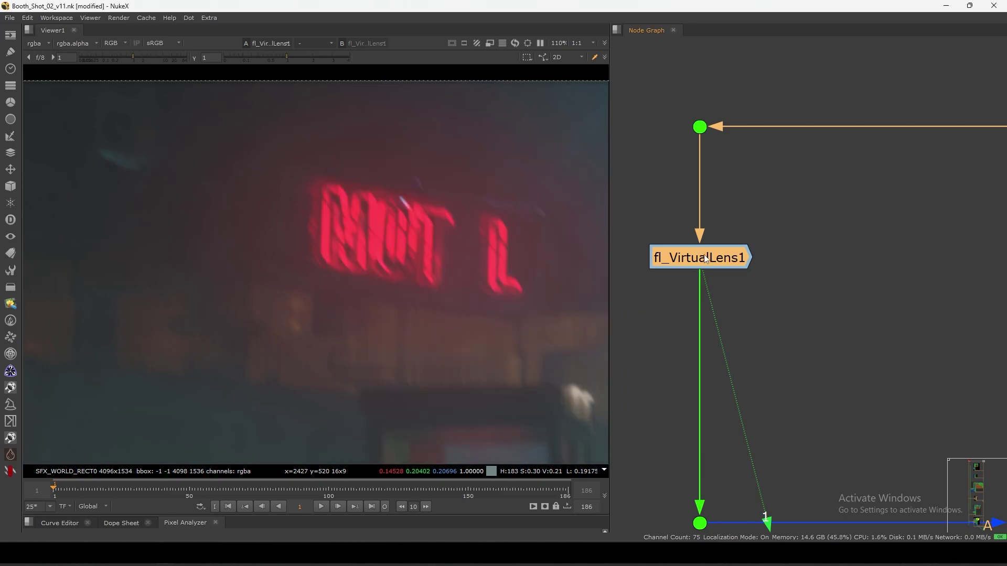
- Toggle fl_VirtualLens1 off and on to compare the astigmatism effect on the neon sign
key(d)
key(d)
key(d)
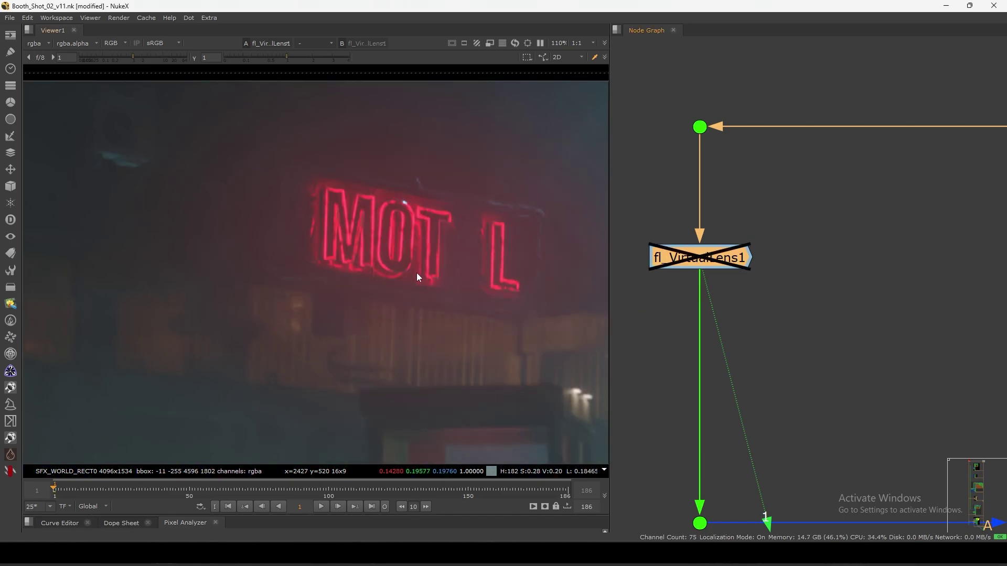
key(d)
- View the whole Keymix2 frame, then examine the alpha of the Roto17 mask branch at Dot195
key(2)
scroll(809, 314, down, 5)
click(804, 282)
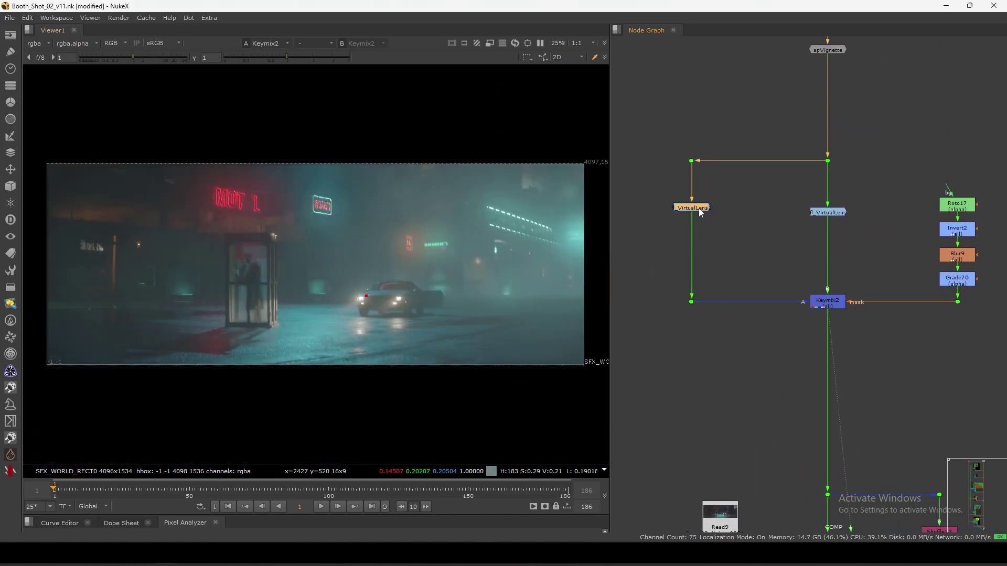
click(958, 302)
key(1)
key(a)
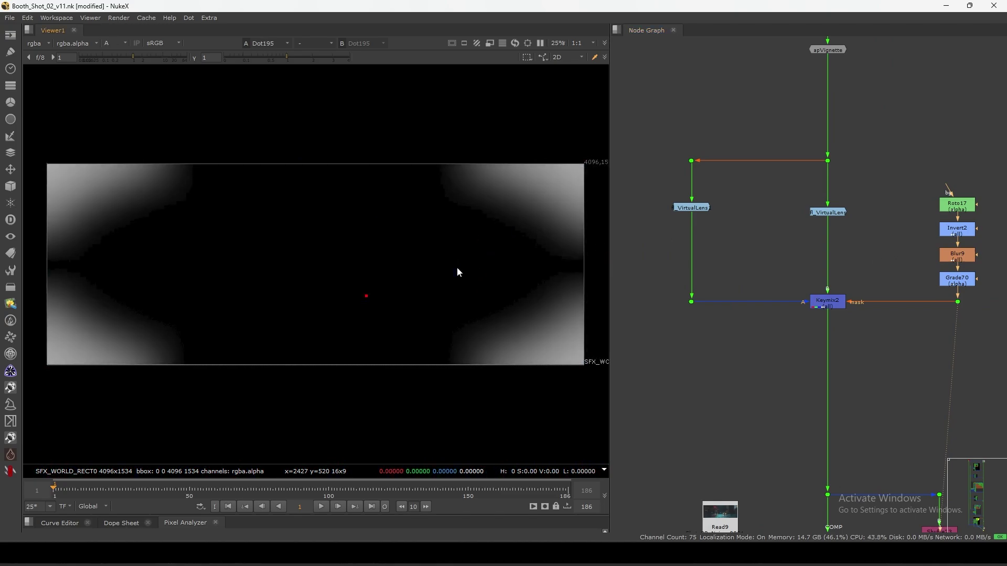
- Return to the Keymix2 result in colour and examine the softened image near the frame edges up close
key(2)
key(a)
click(824, 304)
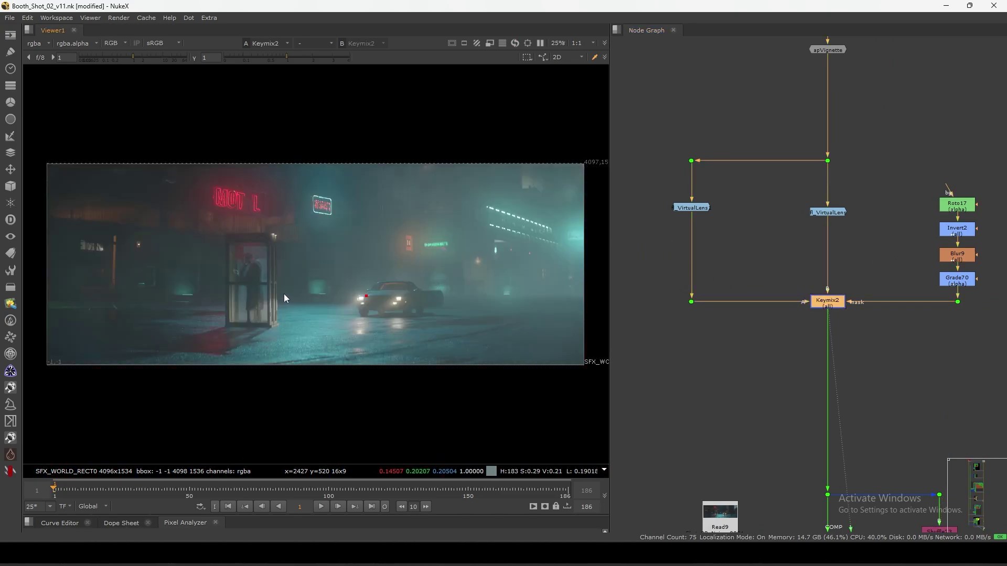
scroll(272, 322, up, 10)
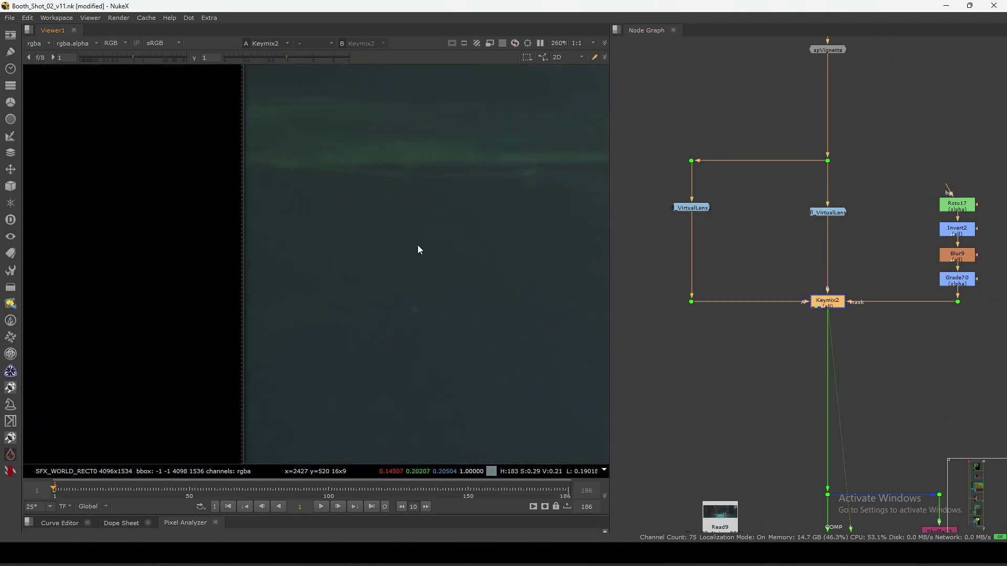
scroll(425, 294, up, 5)
- View the inputs of DasGrain1 in turn: the degrained plate branch around Shuffle23 and the Read9 noisy plate
drag(692, 260, 887, 330)
key(f)
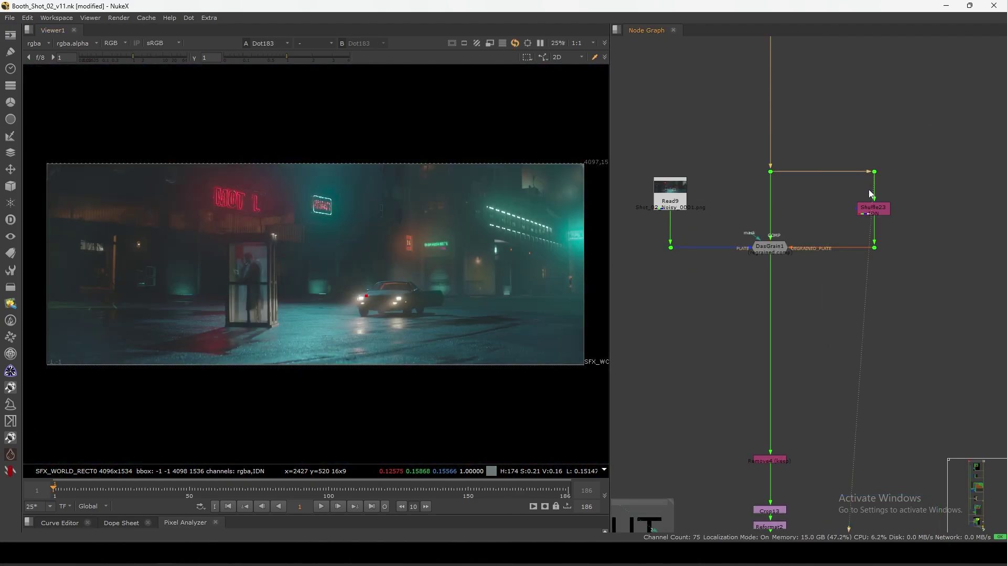
drag(919, 147, 823, 333)
key(1)
middle_drag(821, 299, 861, 291)
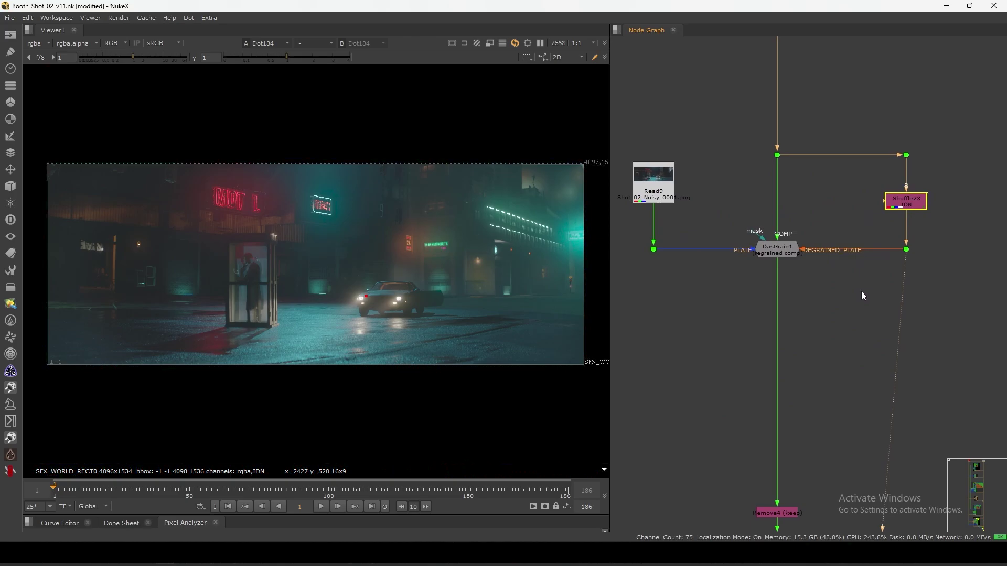
key(1)
drag(685, 220, 611, 300)
key(1)
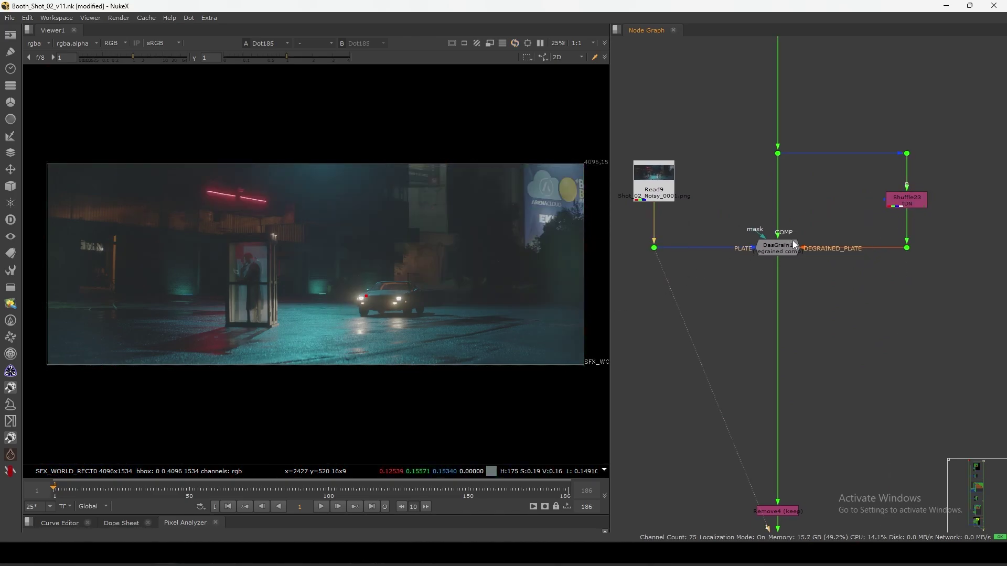
- View the regrained comp at DasGrain1 and examine its grain up close
scroll(514, 194, up, 5)
drag(762, 124, 723, 325)
key(1)
scroll(422, 303, up, 3)
scroll(421, 303, up, 3)
key(1)
middle_drag(444, 372, 448, 307)
scroll(448, 303, up, 5)
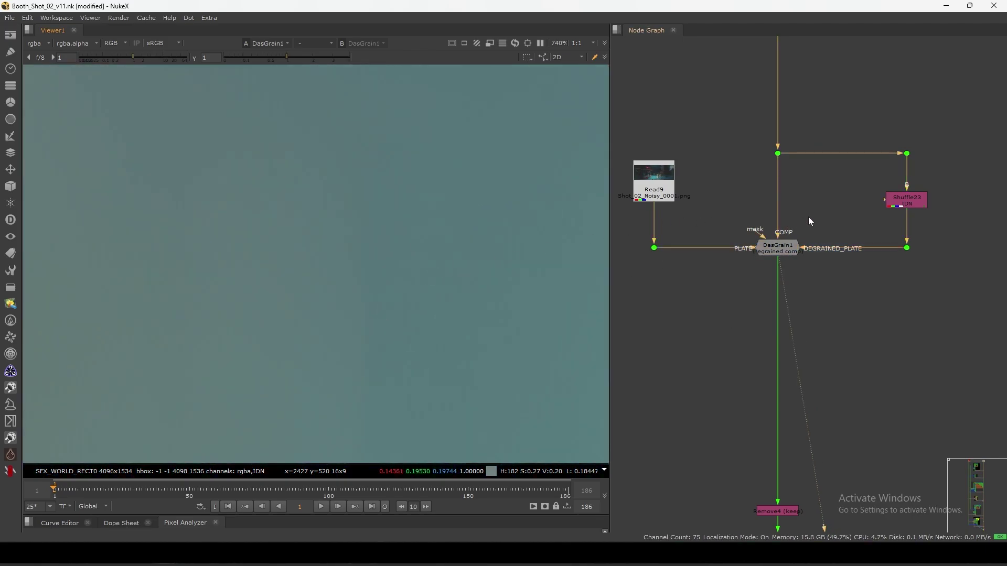
- Compare the ungrained comp at Dot182 with the DasGrain1 result, close up and at full frame
drag(762, 126, 821, 197)
key(1)
scroll(419, 302, down, 10)
scroll(380, 321, up, 10)
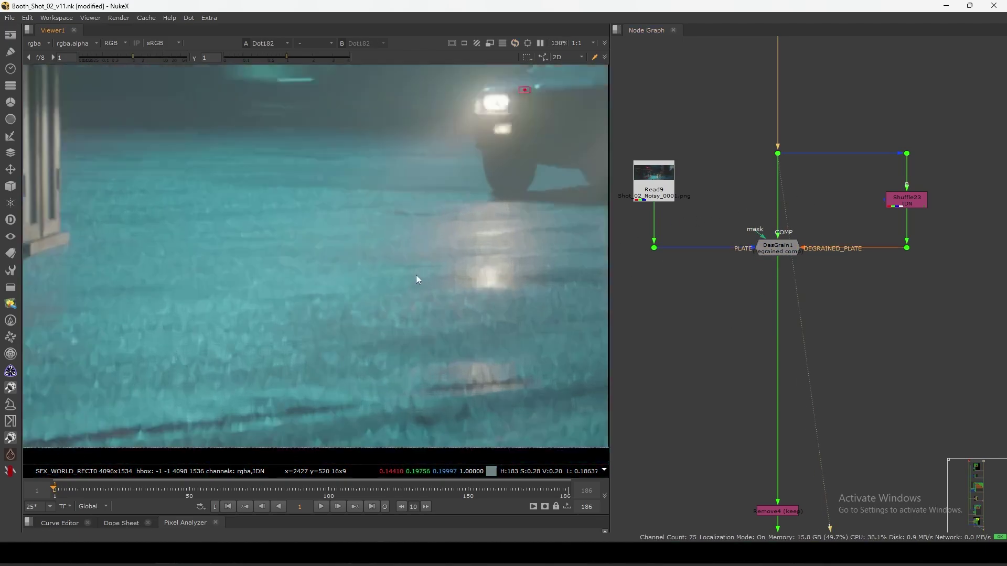
scroll(364, 382, down, 8)
scroll(751, 339, down, 5)
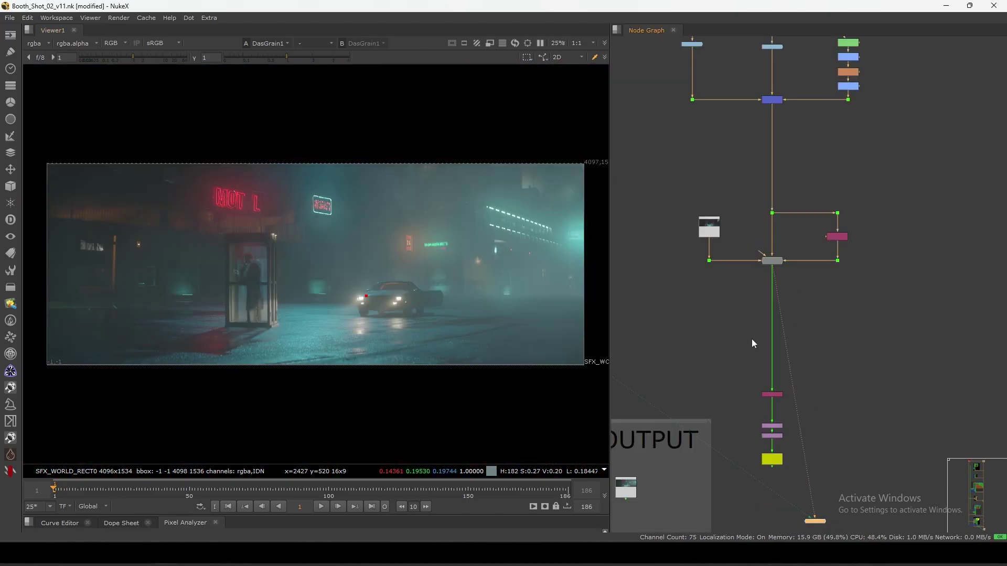
- View the rendered Read1 in the FINAL OUTPUT group beside the end of the comp, and play the rendered sequence
drag(745, 312, 780, 308)
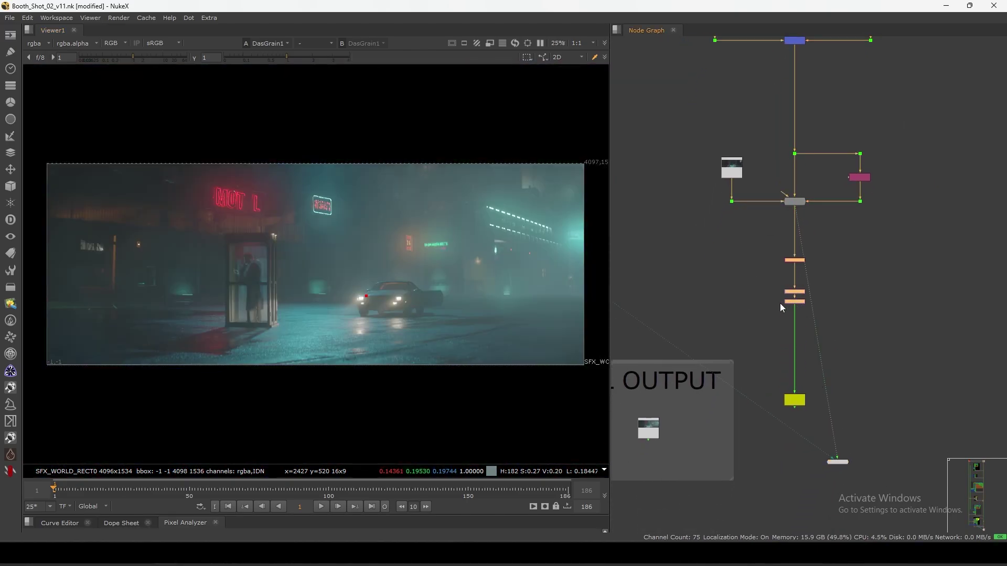
key(1)
middle_drag(684, 392, 738, 333)
click(701, 370)
key(2)
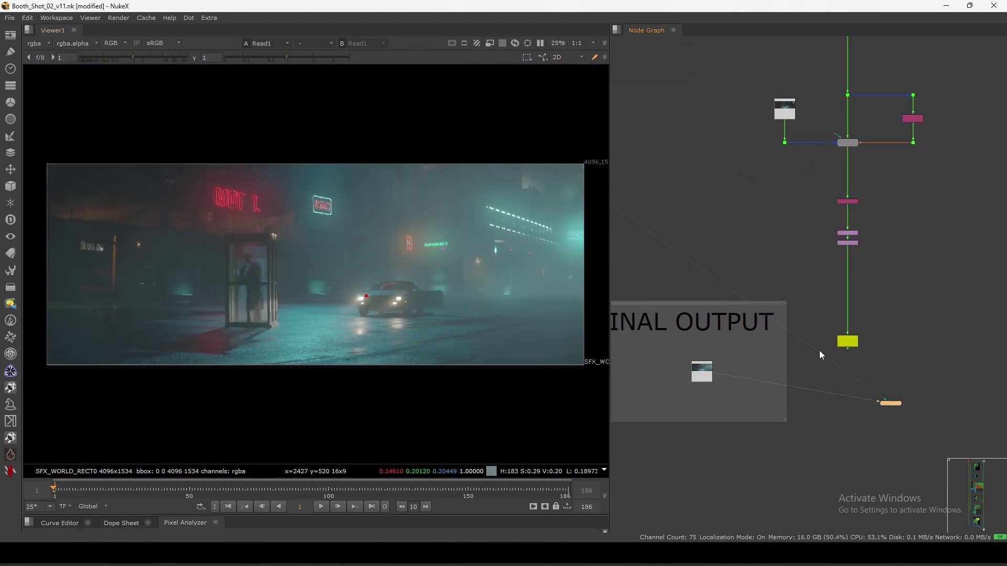
click(847, 342)
key(1)
key(1)
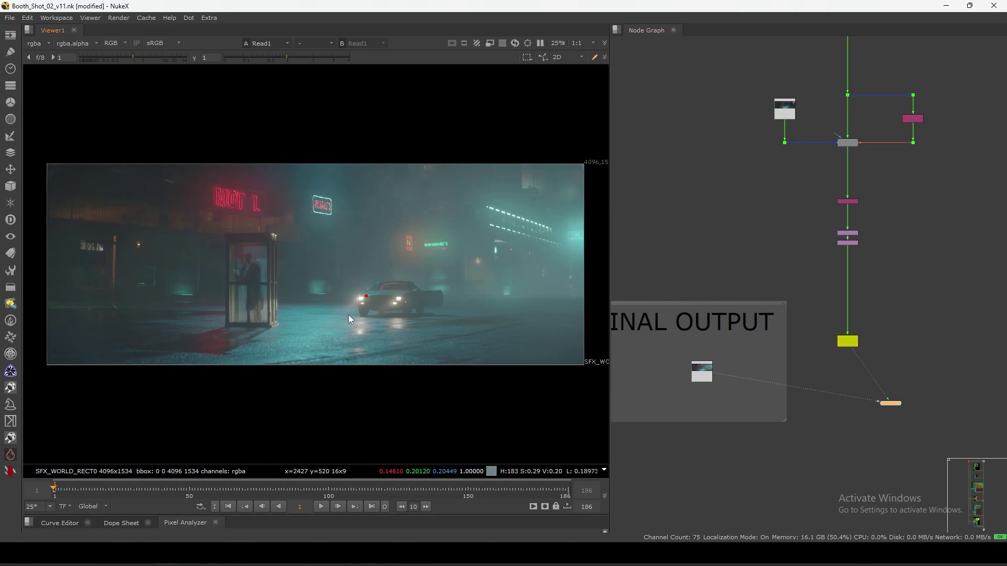
key(l)
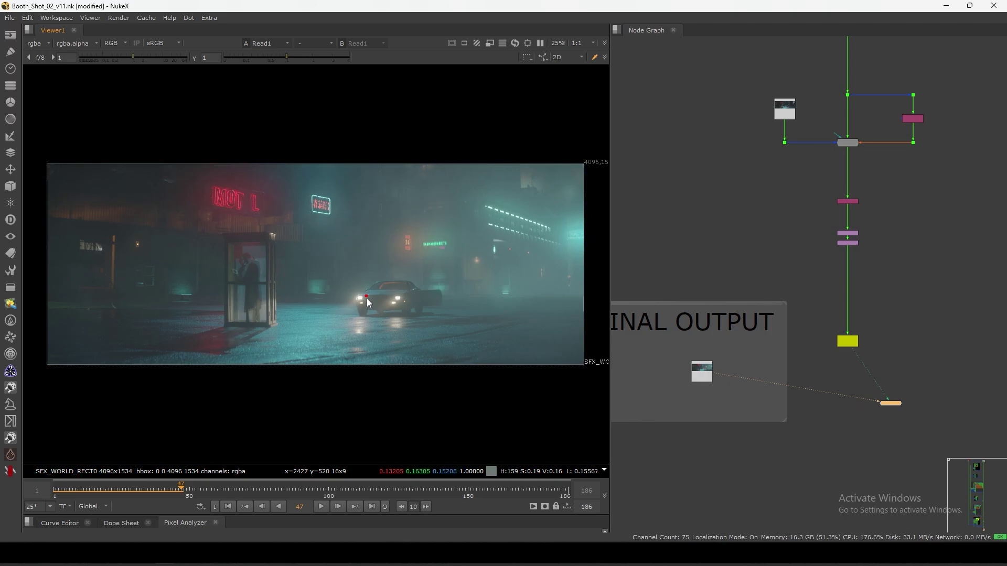
- View the original plate at Dot185, raise the viewer gain to 9, and sample pixels across the frame
click(785, 141)
key(1)
middle_drag(461, 268, 431, 233)
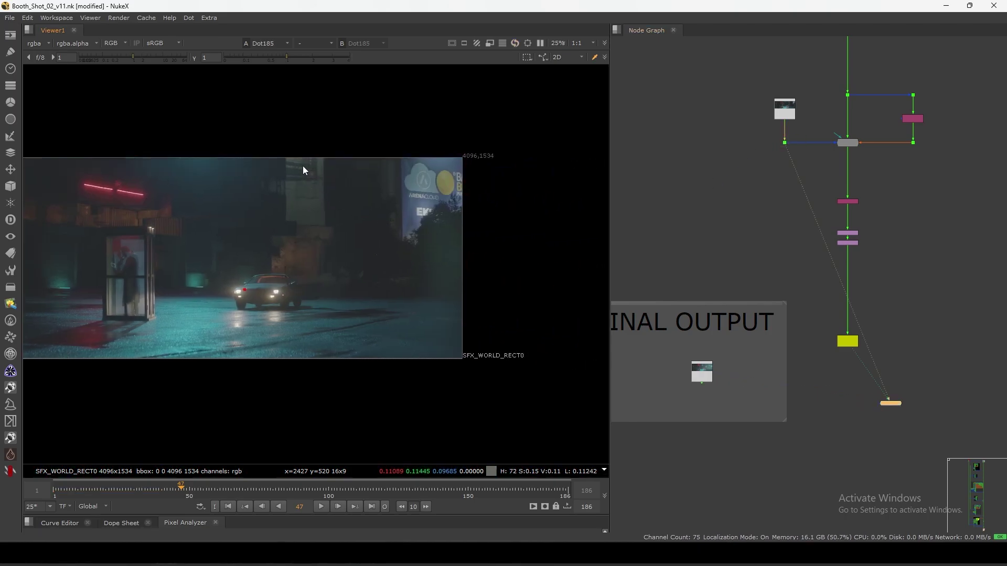
click(160, 58)
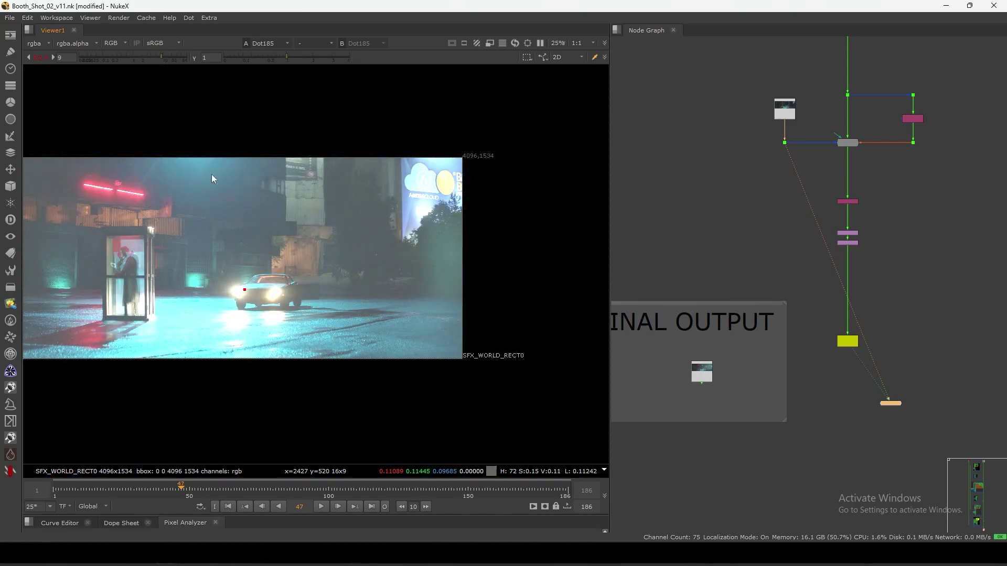
middle_drag(212, 174, 263, 196)
ctrl+drag(161, 221, 355, 242)
ctrl+drag(113, 238, 380, 244)
- View the final Read1 render at the raised gain, reset the viewer gain to 1, and sample its haze
click(702, 371)
key(1)
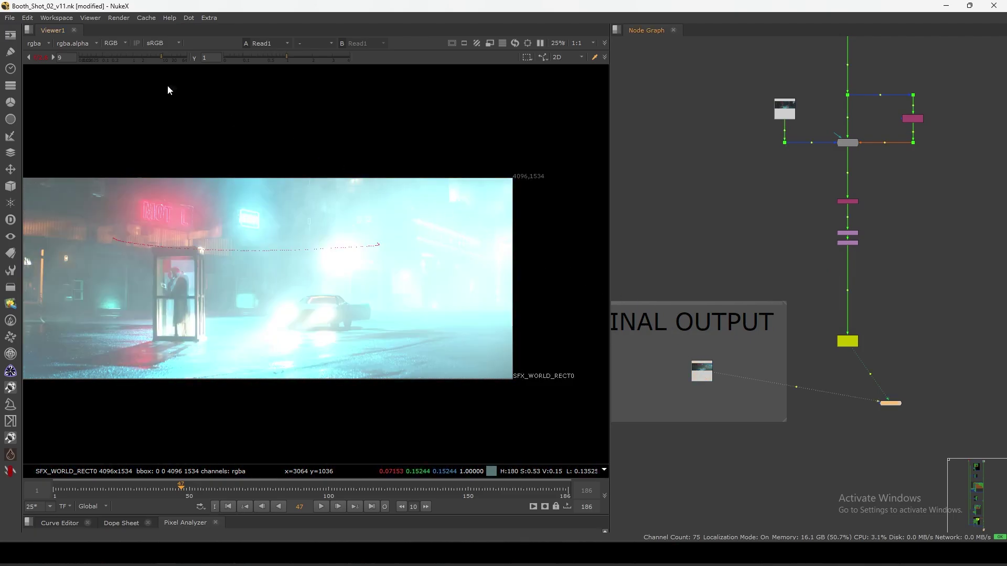
ctrl+drag(522, 252, 341, 223)
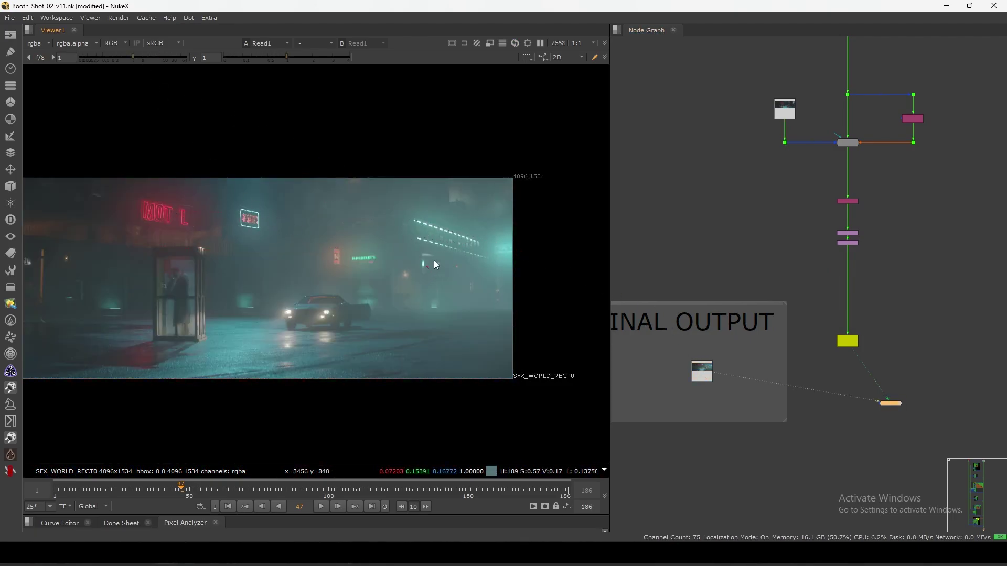
key(f)
middle_drag(489, 260, 439, 262)
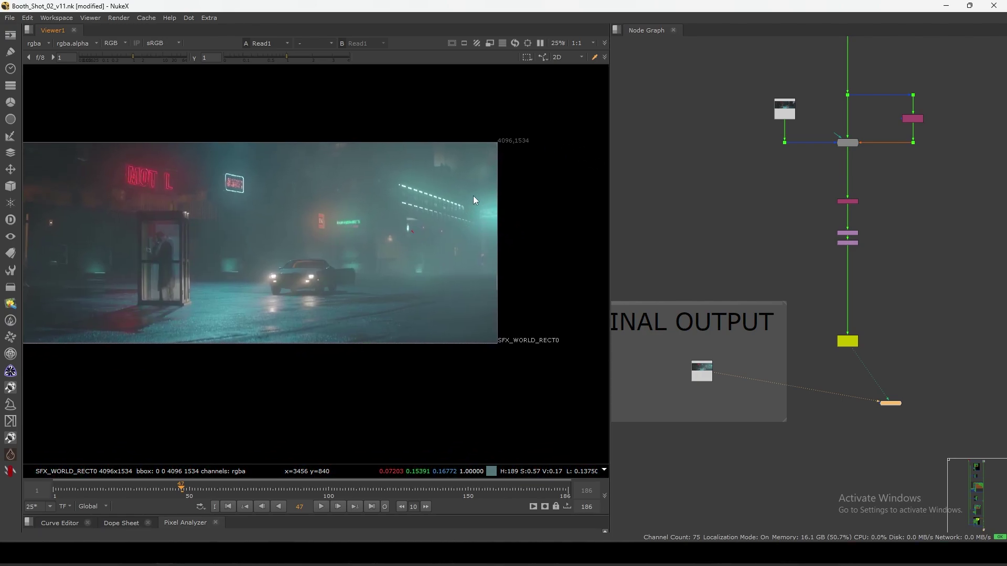
- Survey the script from the FINAL OUTPUT group back up to the building extension group, and view its Read5 render at full frame
middle_drag(701, 371, 731, 306)
drag(730, 306, 716, 309)
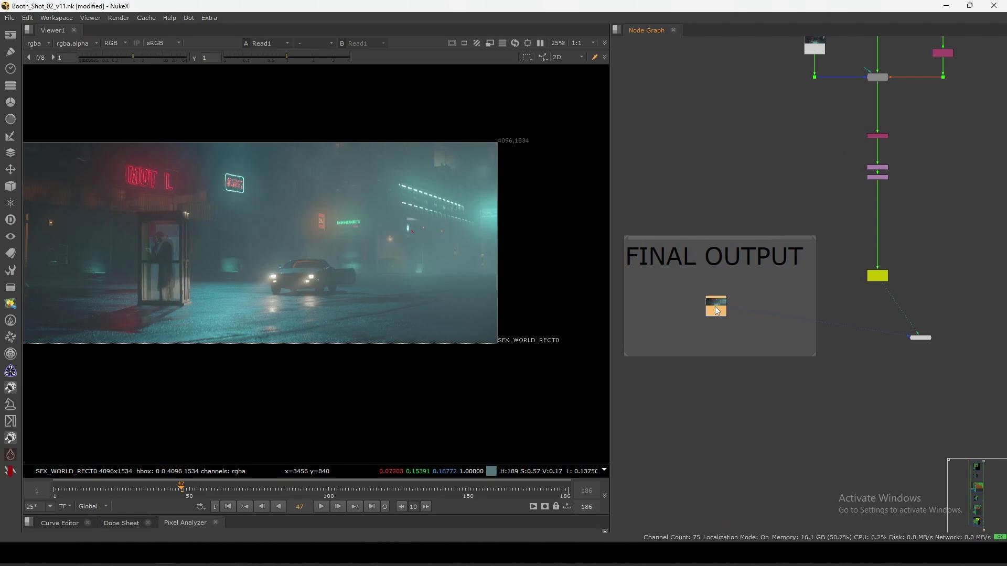
scroll(716, 307, down, 5)
scroll(704, 310, up, 4)
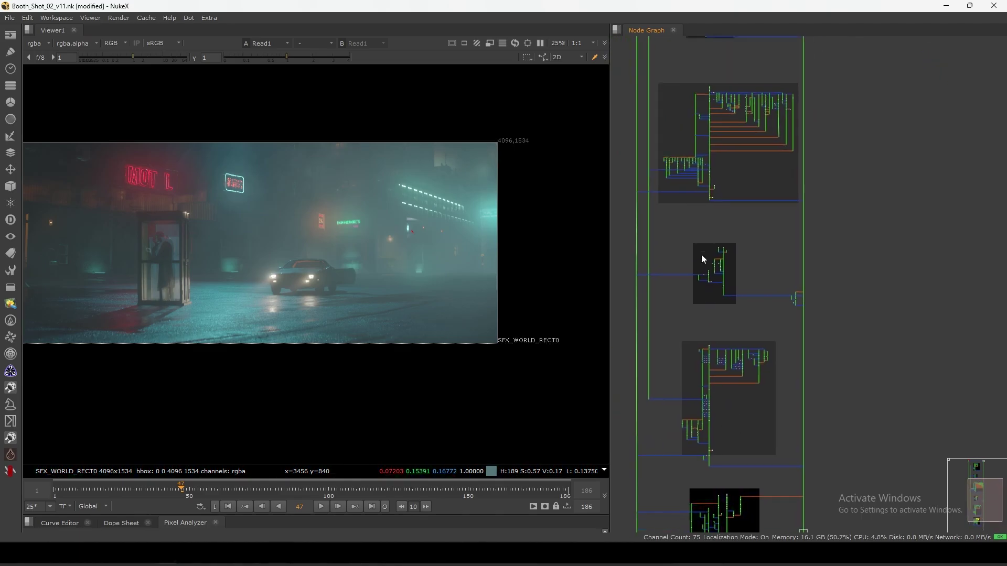
scroll(744, 109, up, 5)
click(718, 165)
key(1)
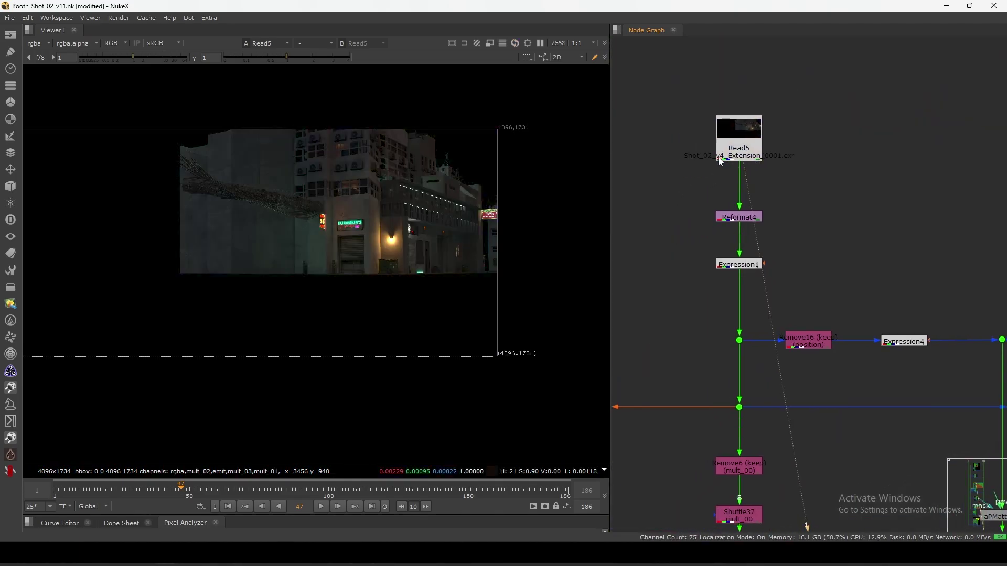
scroll(424, 188, up, 3)
key(f)
key(f)
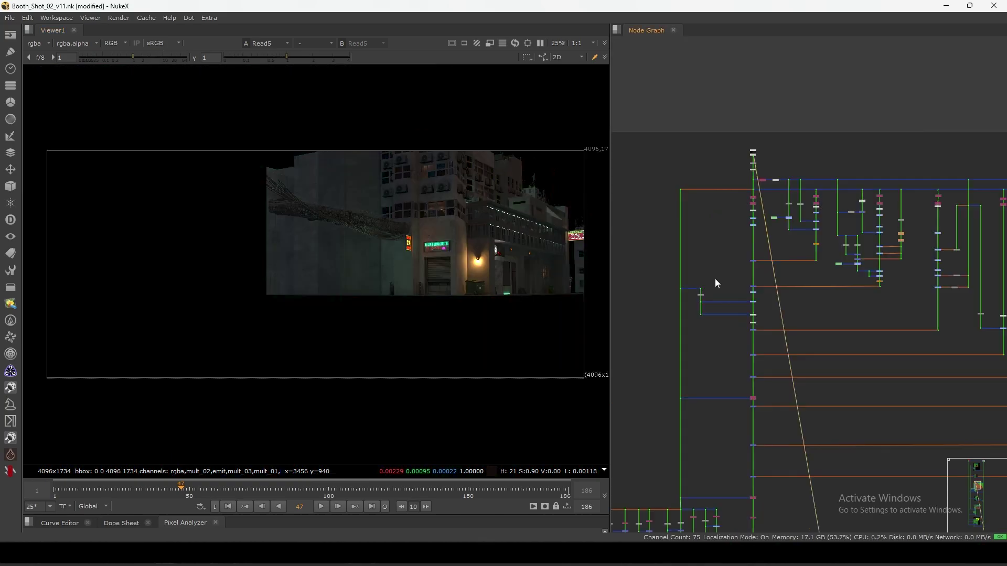
- View the processed building extension at Dot16, at the end of its group
scroll(717, 283, up, 6)
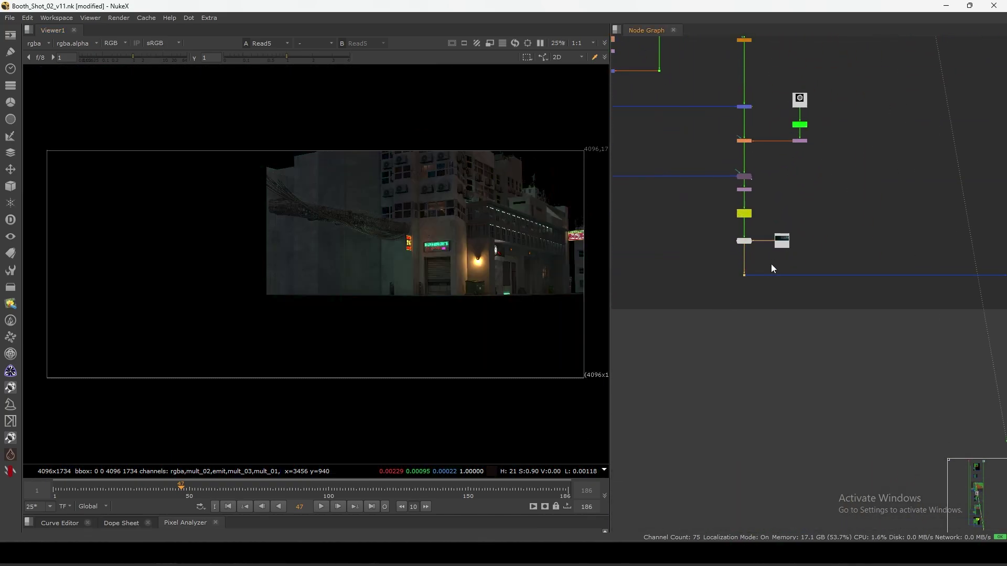
key(2)
scroll(771, 263, down, 6)
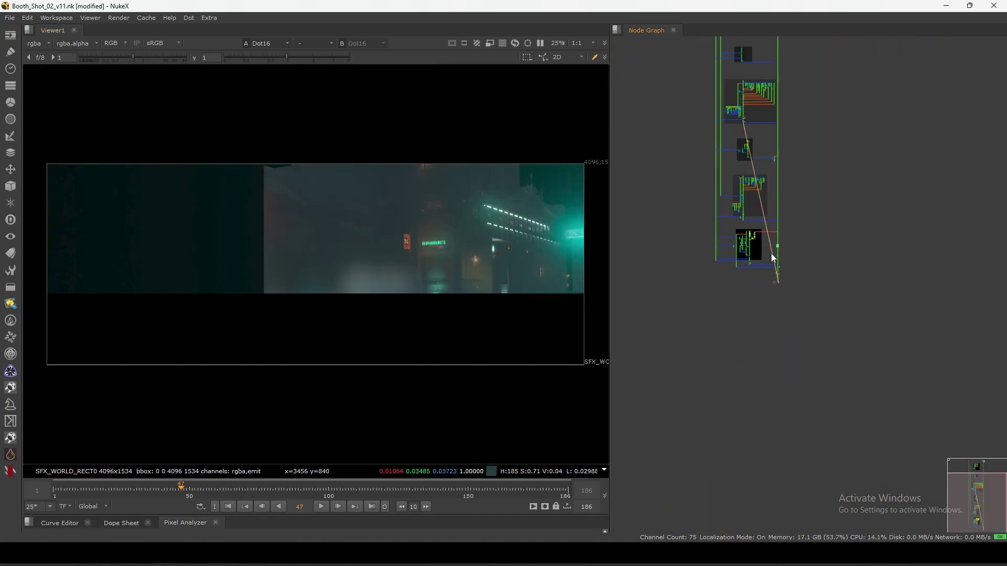
- View the final Read1 render in the FINAL OUTPUT group at the end of the comp
scroll(771, 253, up, 6)
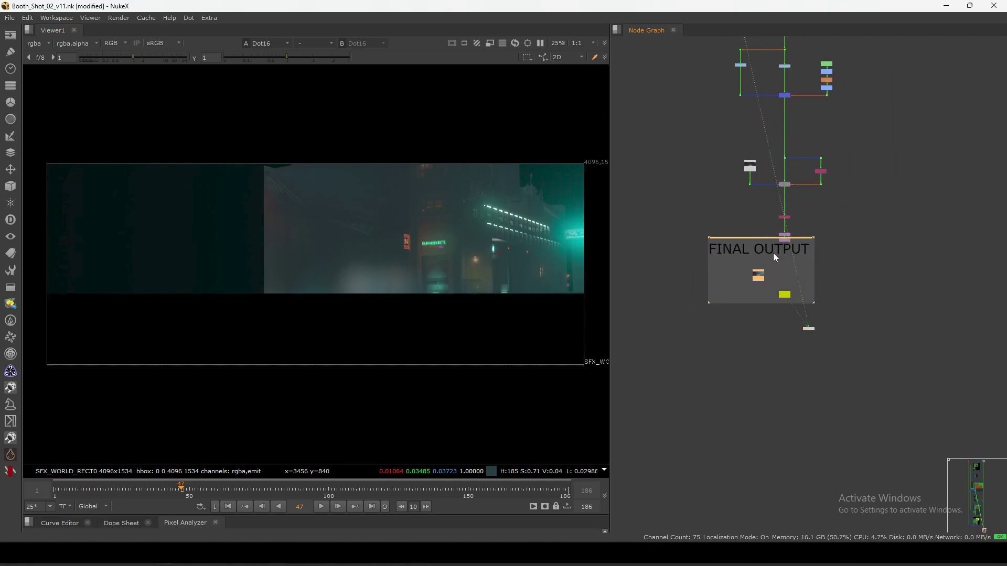
scroll(760, 276, up, 3)
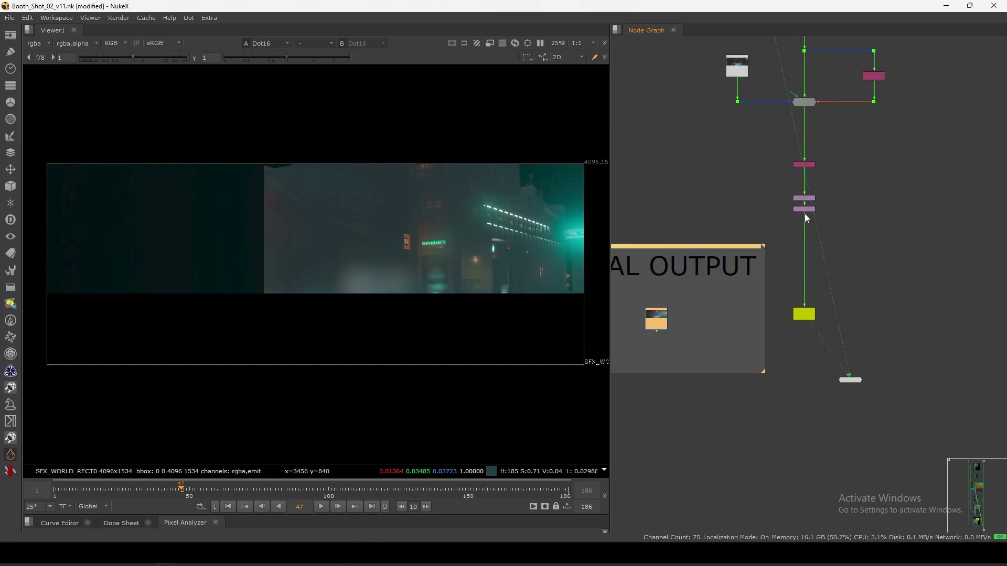
click(805, 228)
drag(848, 377, 657, 318)
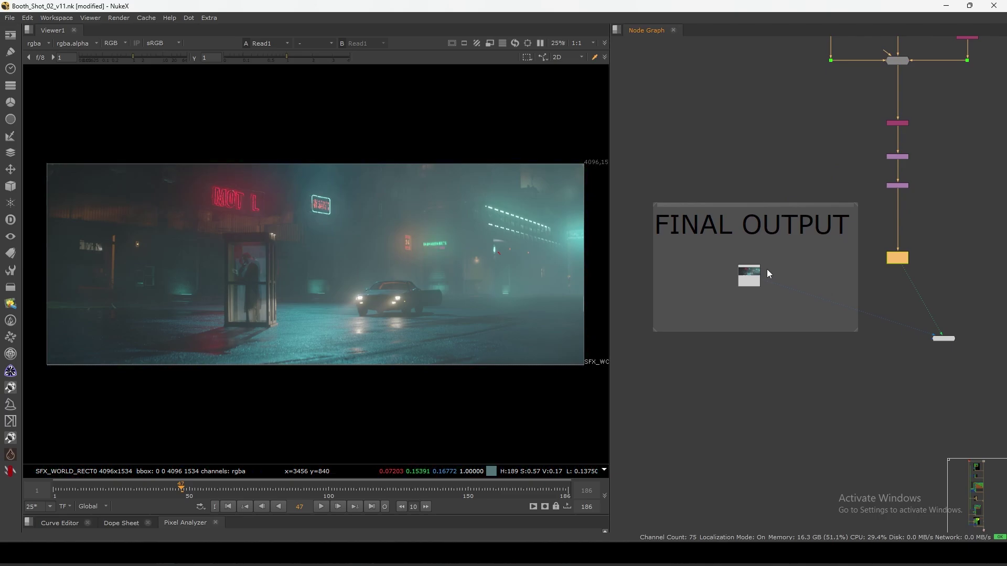
- Compare the raw Read5 building render with the treated building extension output at Dot16
scroll(745, 276, up, 5)
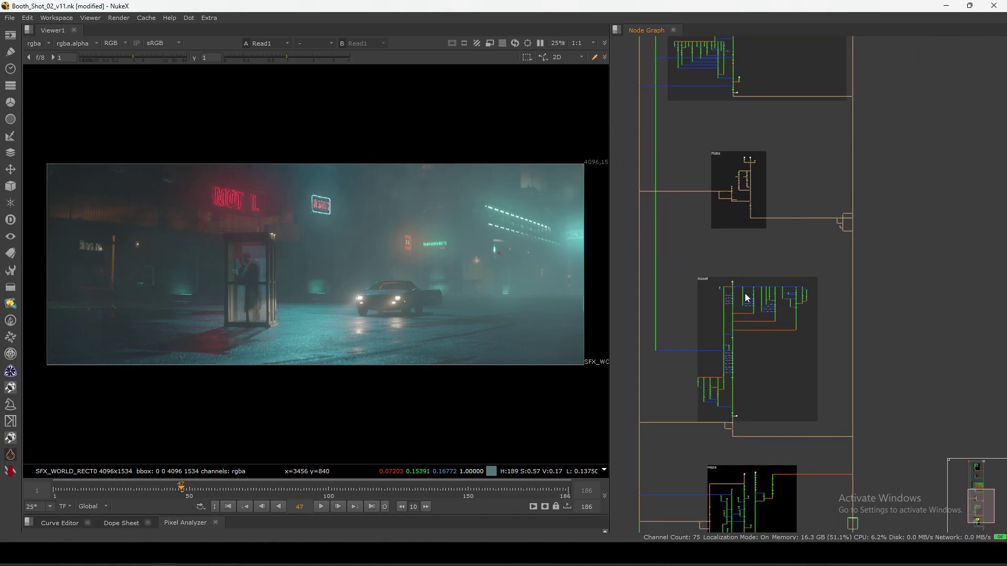
middle_drag(765, 200, 744, 125)
click(747, 124)
key(1)
scroll(758, 111, down, 3)
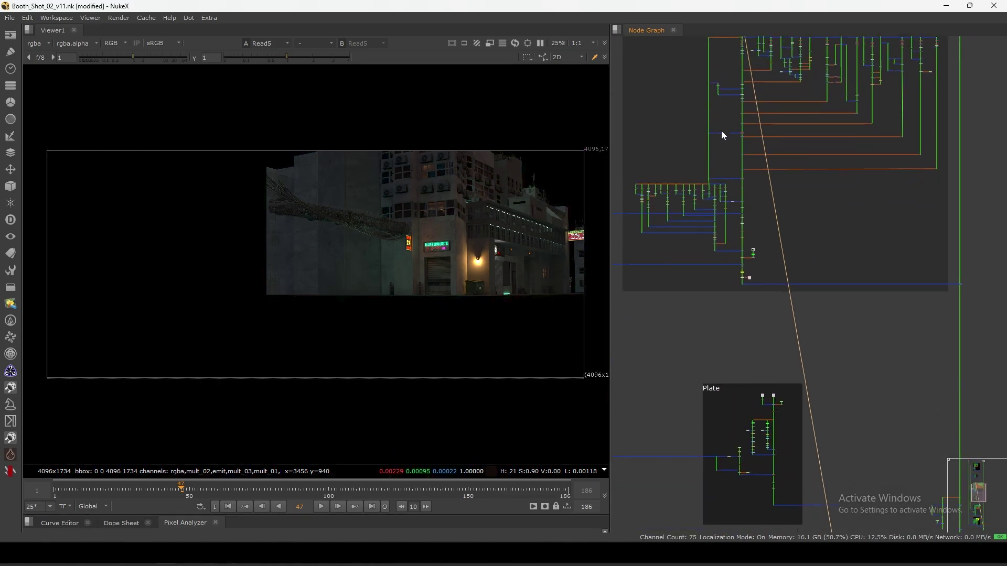
scroll(757, 271, up, 3)
drag(697, 309, 751, 268)
key(1)
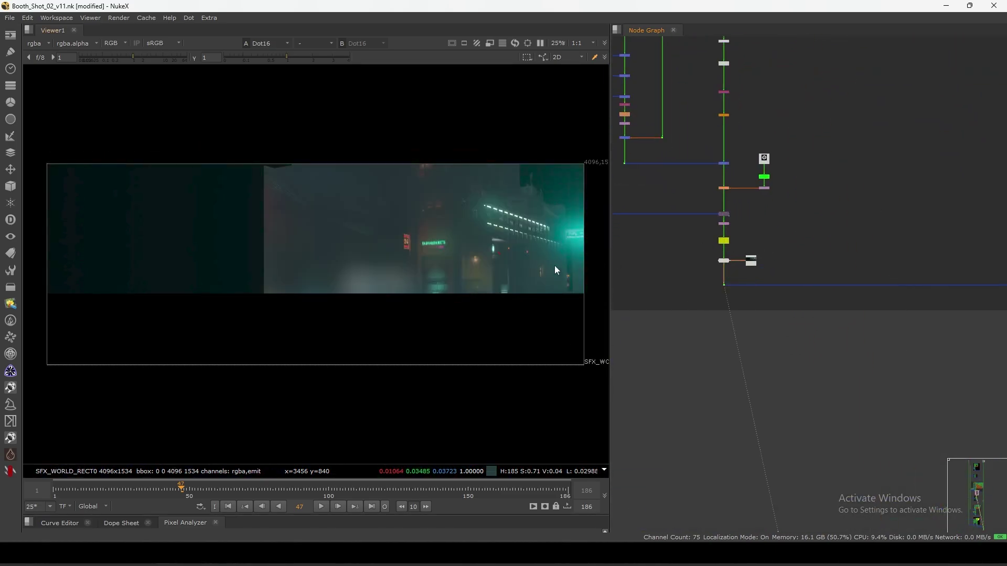
- View the main comp at Merge9, where the building extension is merged in
scroll(786, 248, up, 1)
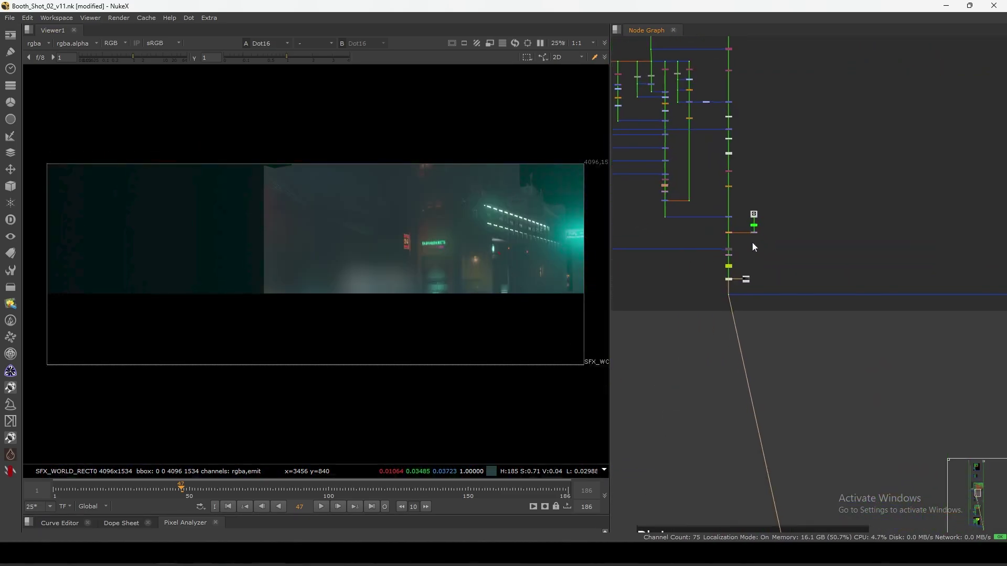
scroll(727, 246, up, 5)
drag(749, 250, 940, 332)
key(1)
scroll(794, 204, down, 10)
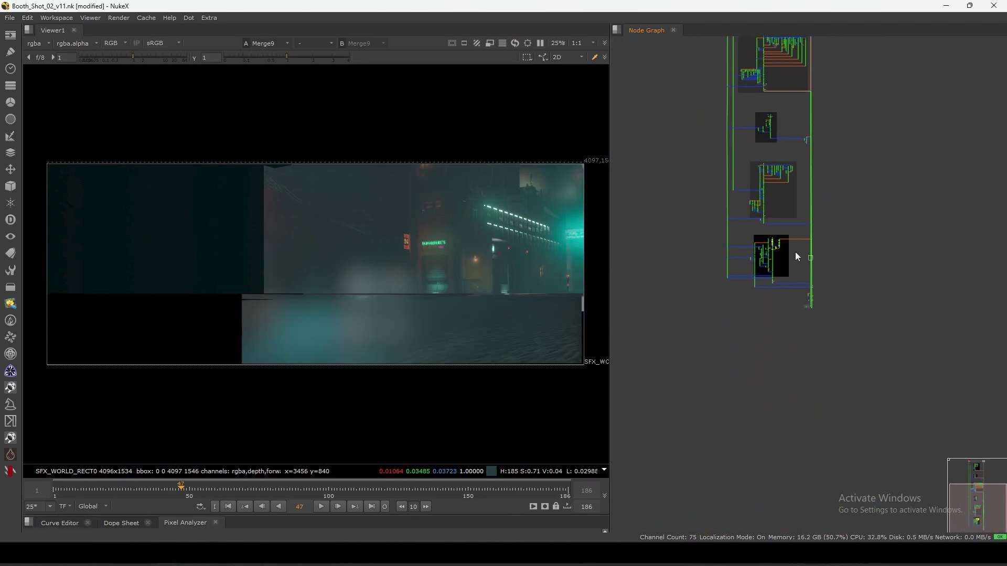
- View the final Read1 render again and survey the whole script from its upper groups down to the FINAL OUTPUT group
click(880, 199)
key(1)
scroll(841, 283, down, 5)
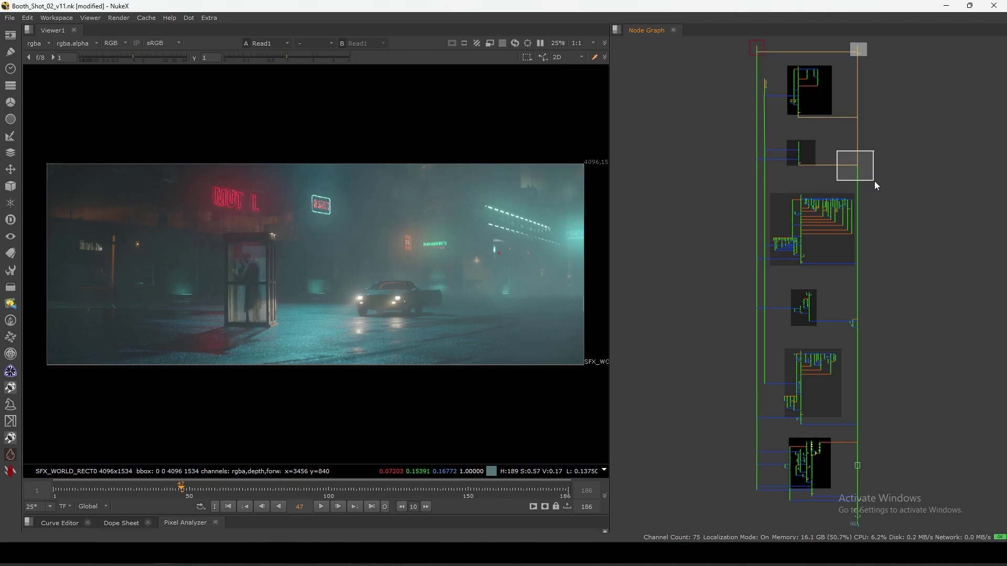
scroll(852, 246, up, 3)
scroll(865, 207, down, 3)
drag(899, 346, 863, 386)
middle_drag(863, 386, 857, 237)
scroll(865, 292, down, 5)
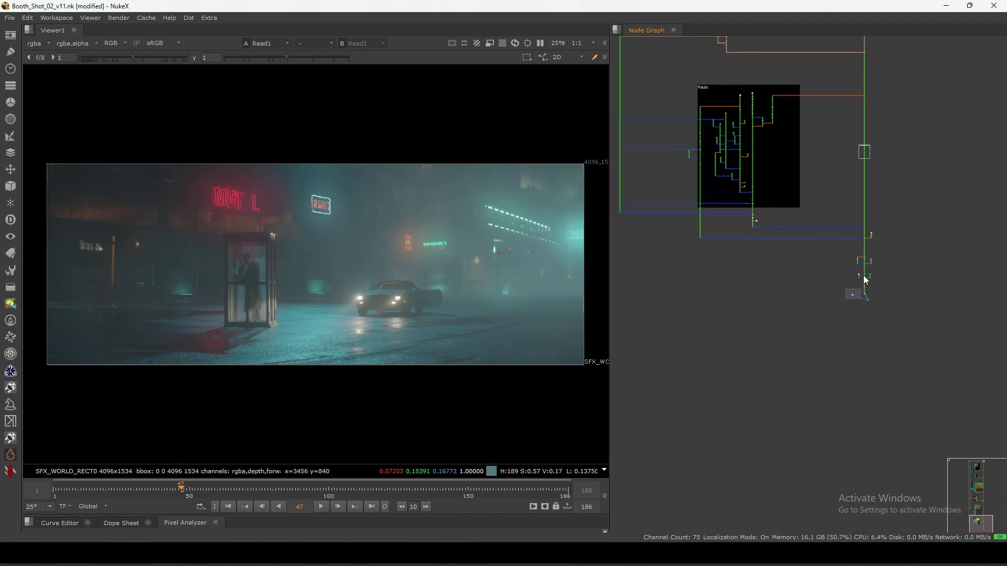
scroll(892, 275, down, 3)
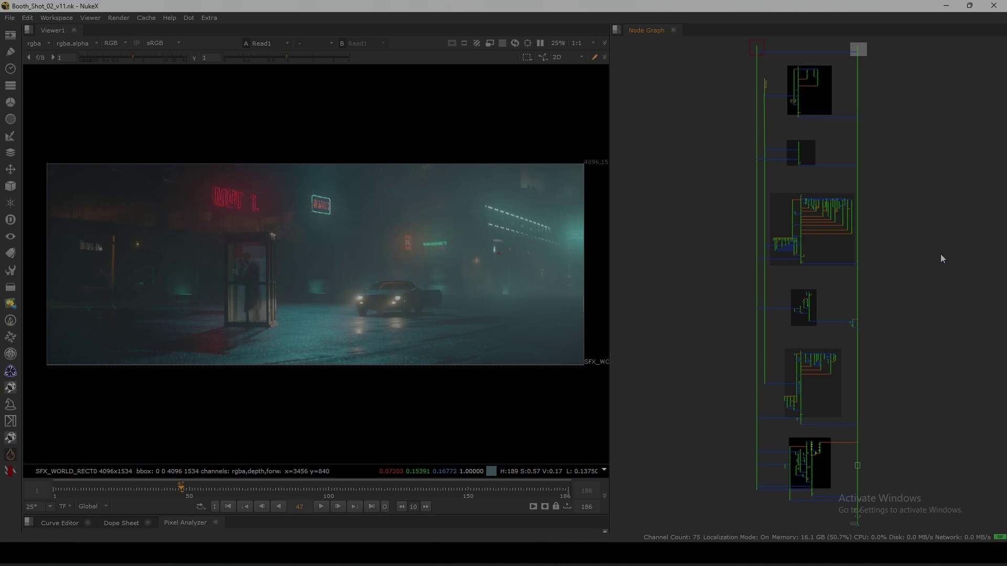